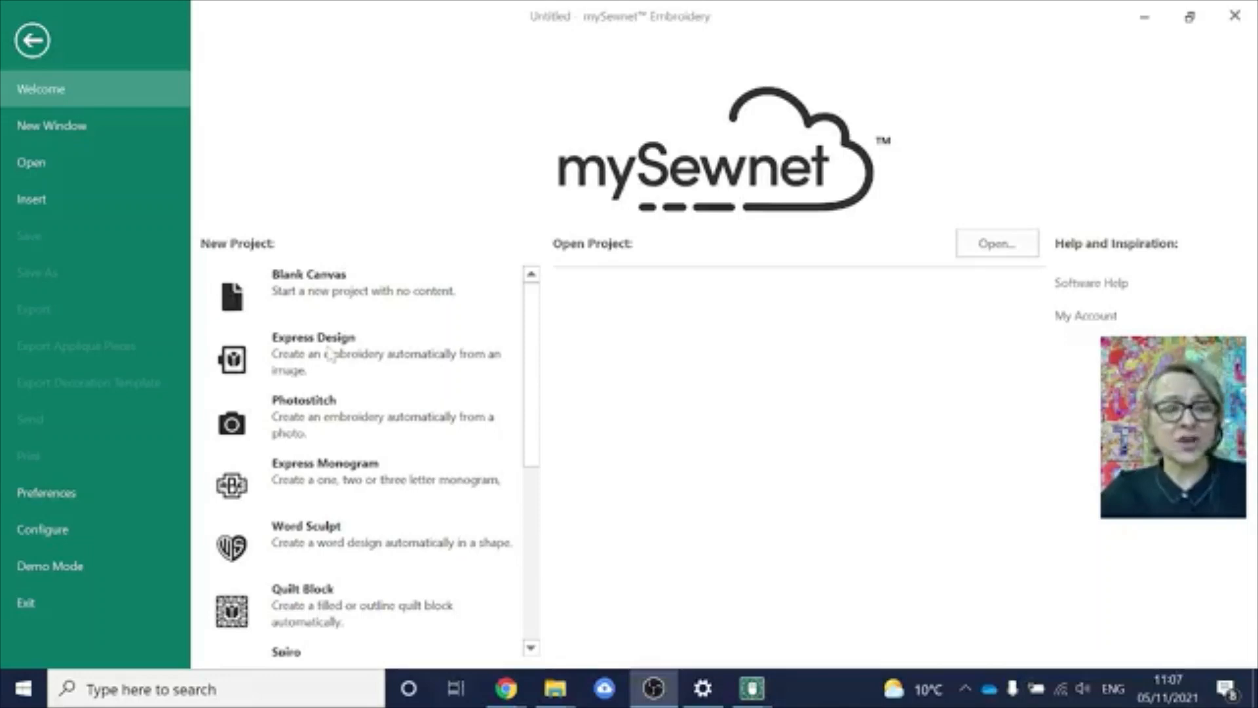
# - Look through the available new project types on the welcome page, from Blank Canvas to Cross Stitch
pyautogui.press('ctrl')
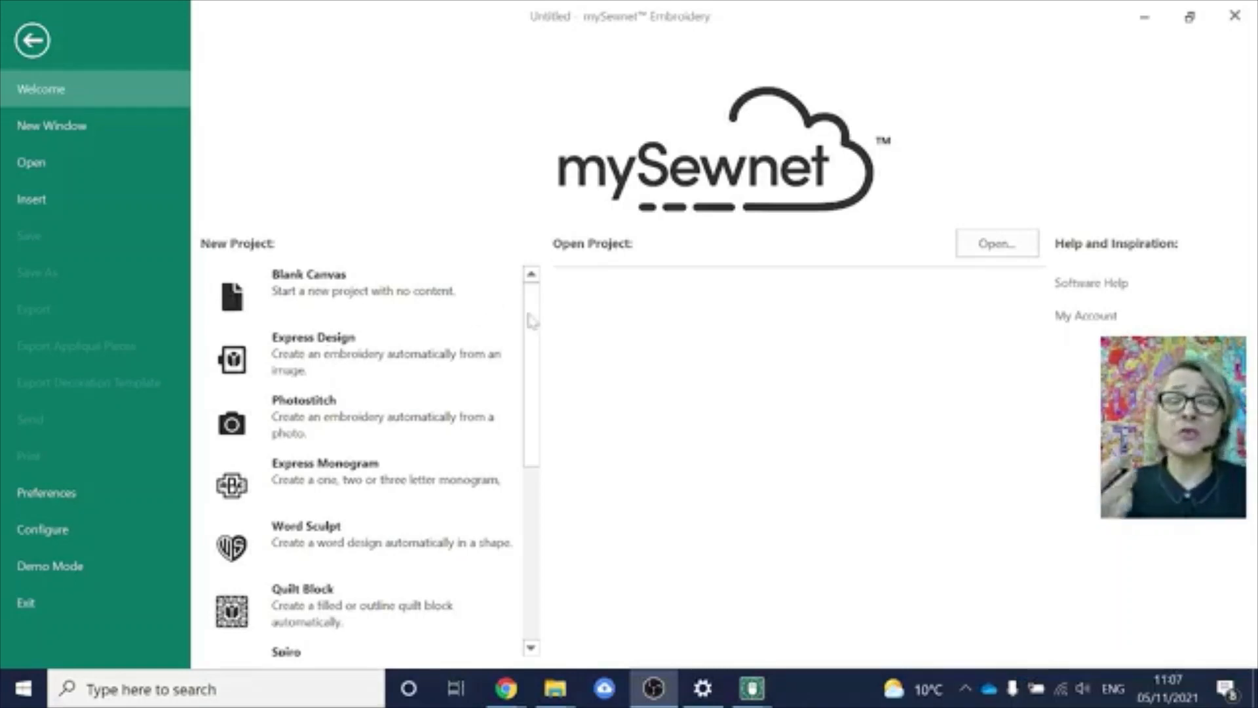
pyautogui.moveTo(532, 321); pyautogui.dragTo(540, 369)
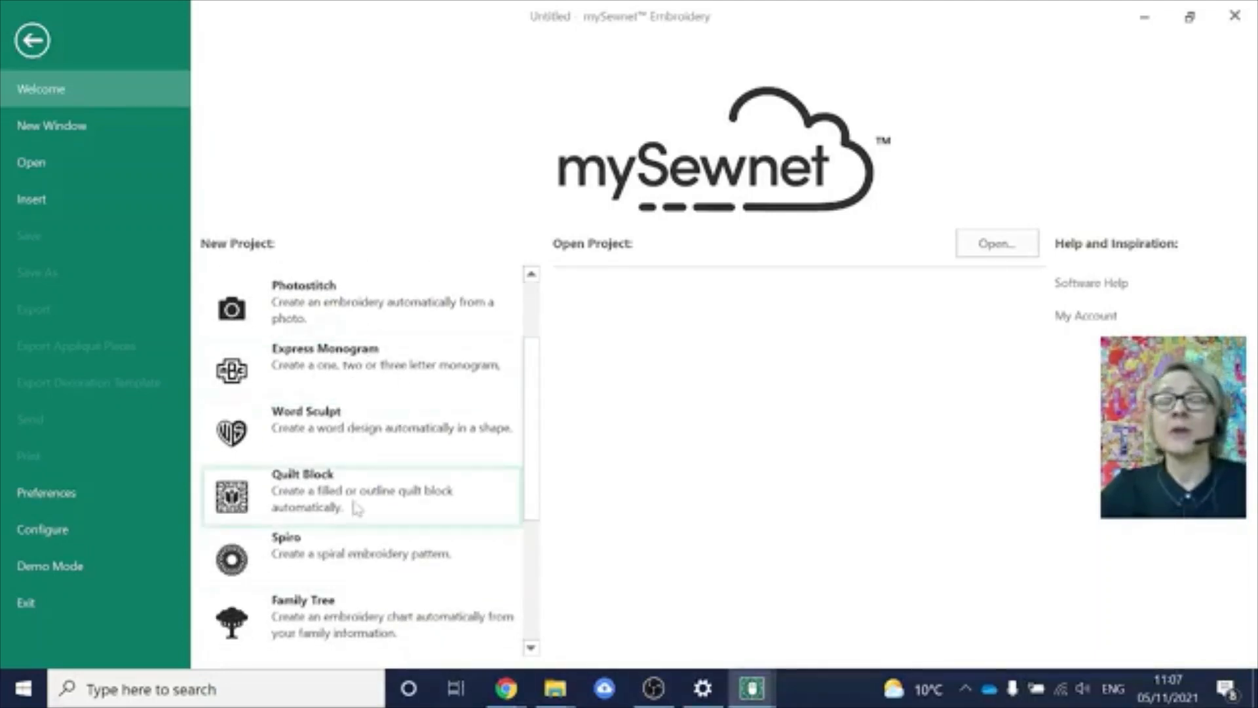
pyautogui.click(348, 563)
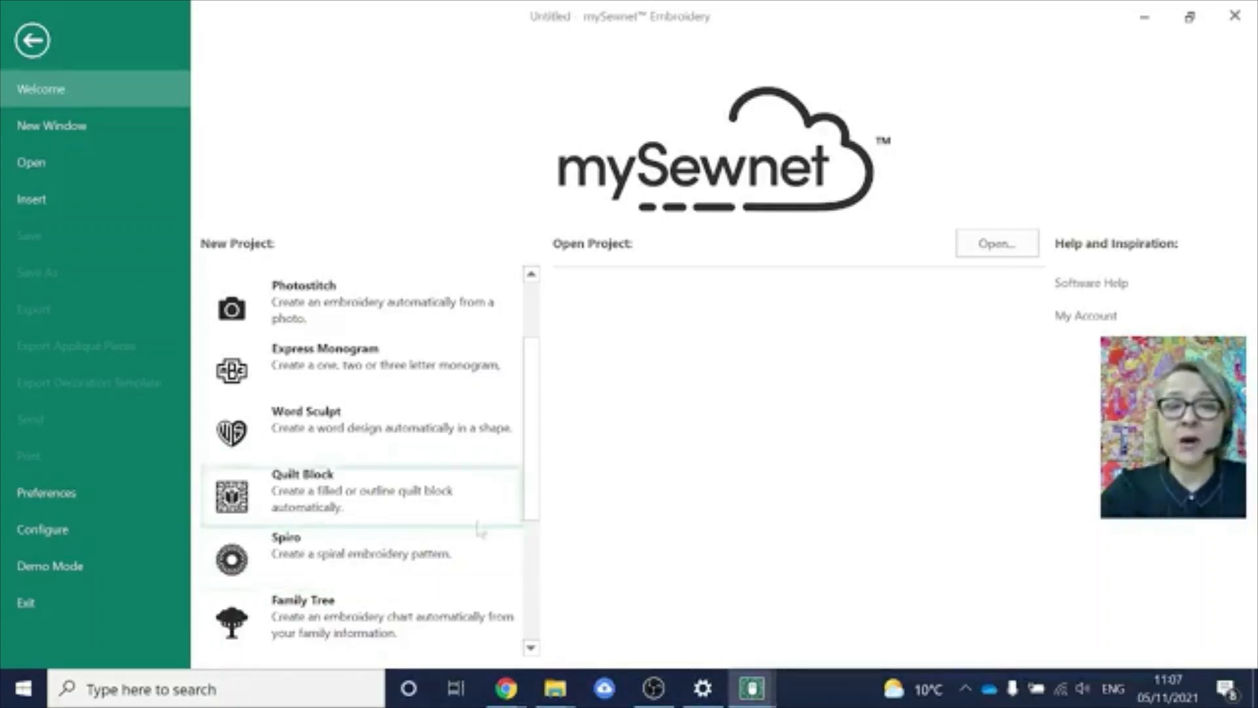
pyautogui.moveTo(531, 515); pyautogui.dragTo(534, 601)
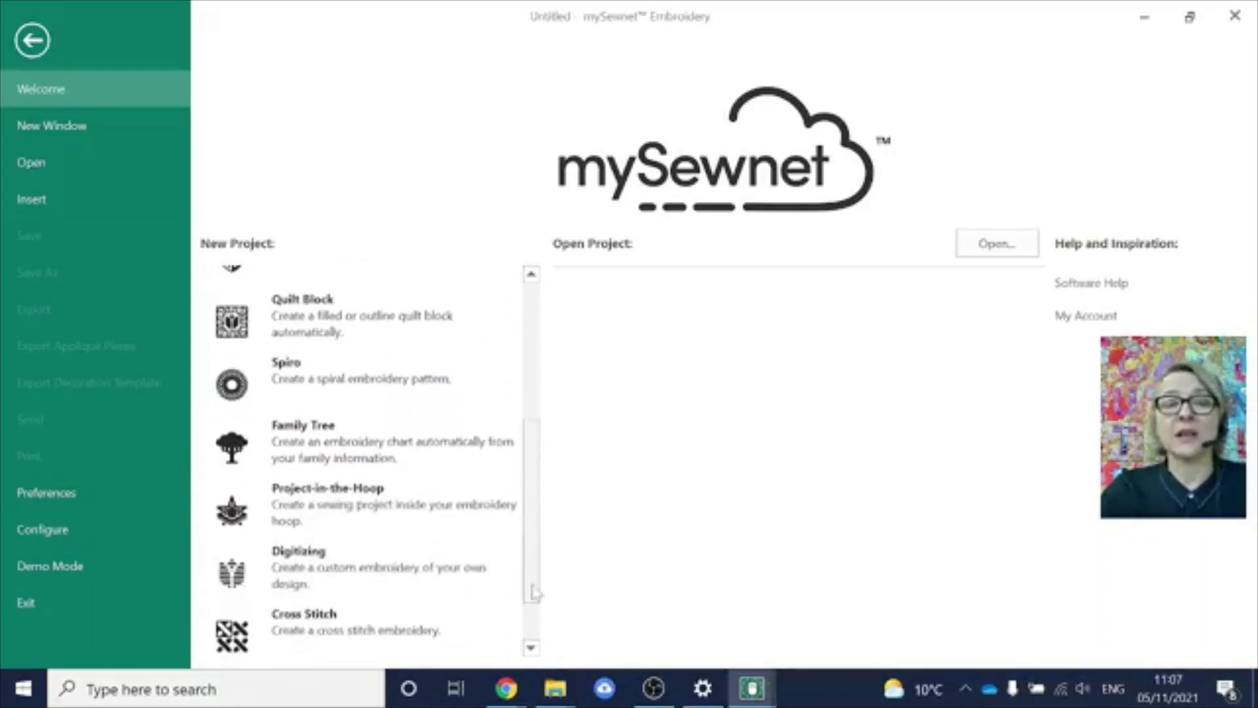
pyautogui.click(404, 518)
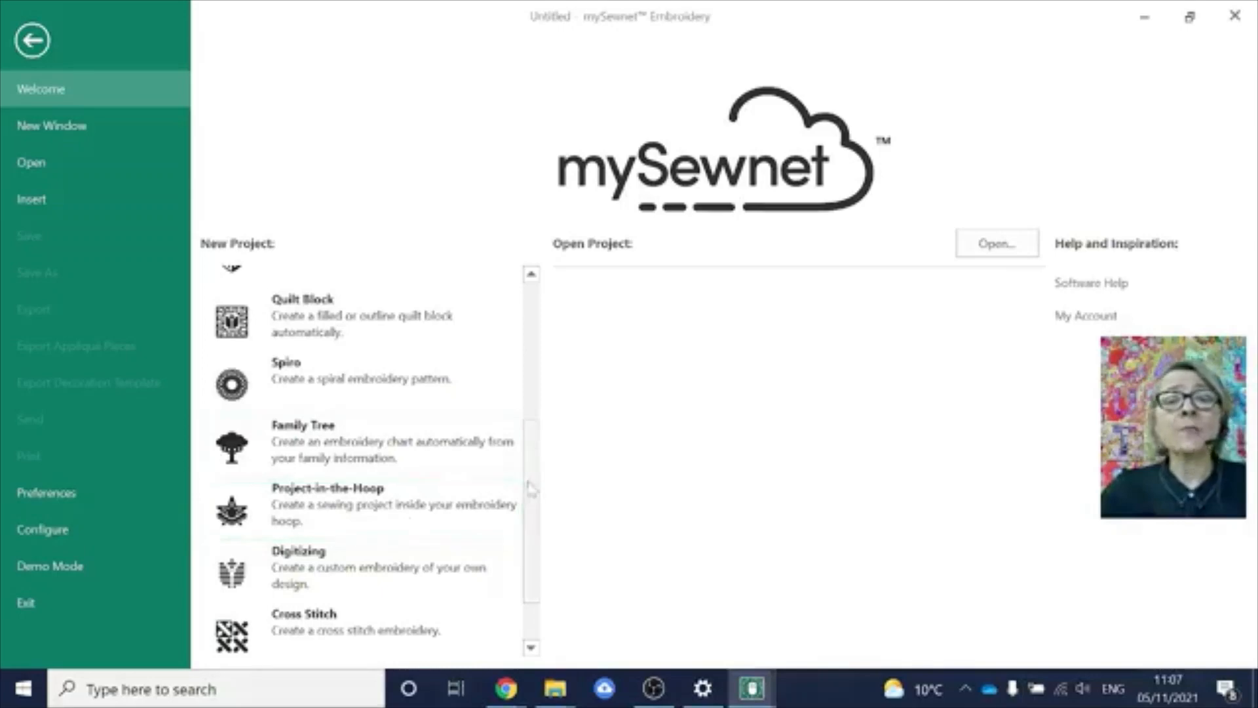
pyautogui.moveTo(528, 489); pyautogui.dragTo(535, 300)
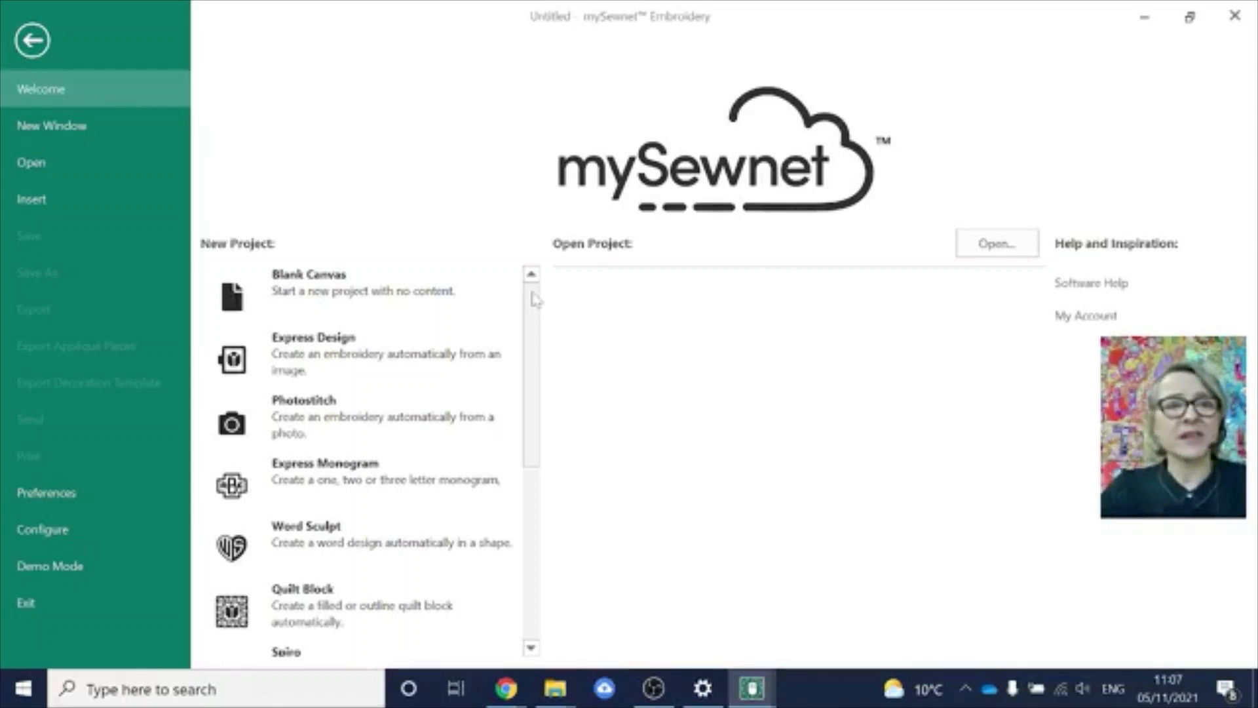
# - Switch the demo mode to mySewnet Embroidery Silver 2021 and start a new Blank Canvas project
pyautogui.click(85, 566)
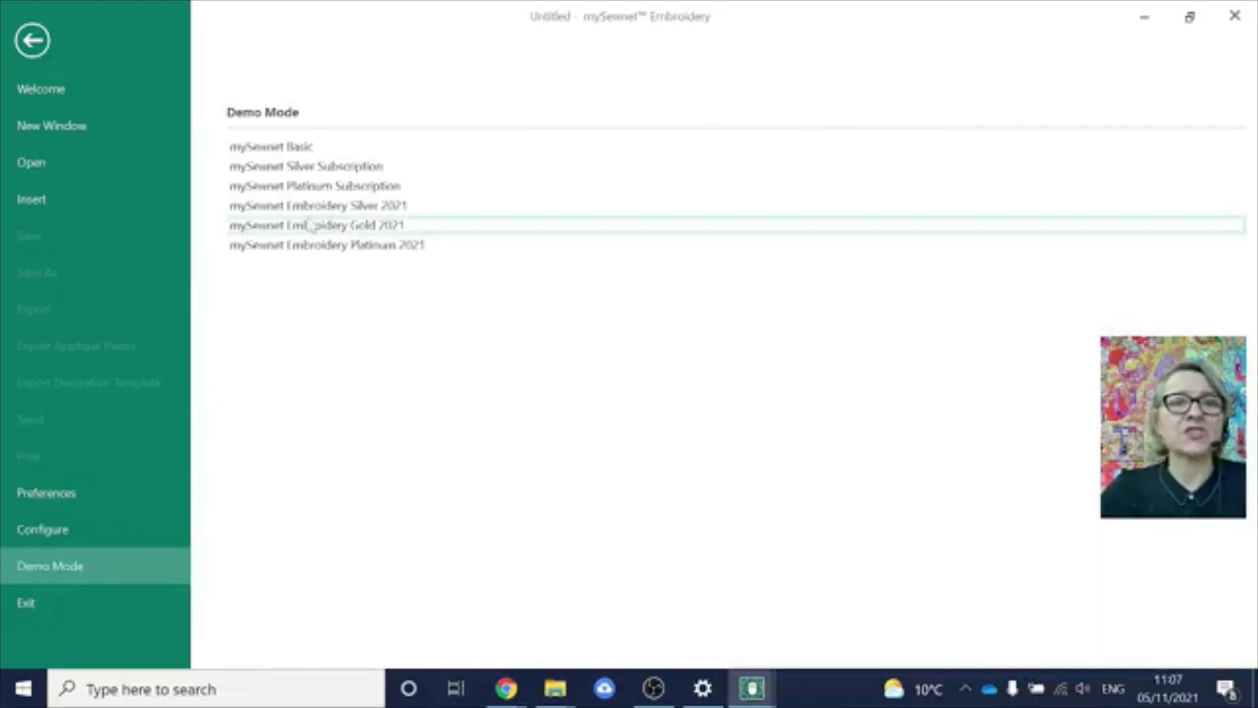
pyautogui.click(331, 207)
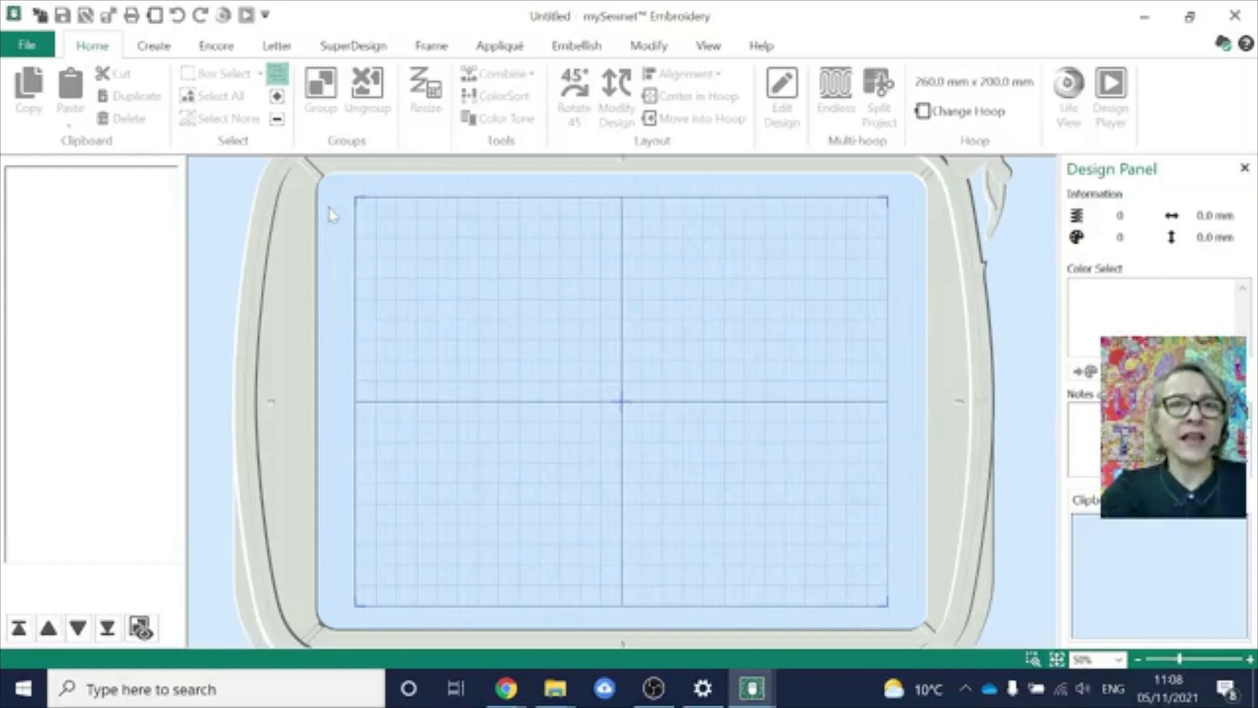
pyautogui.click(331, 208)
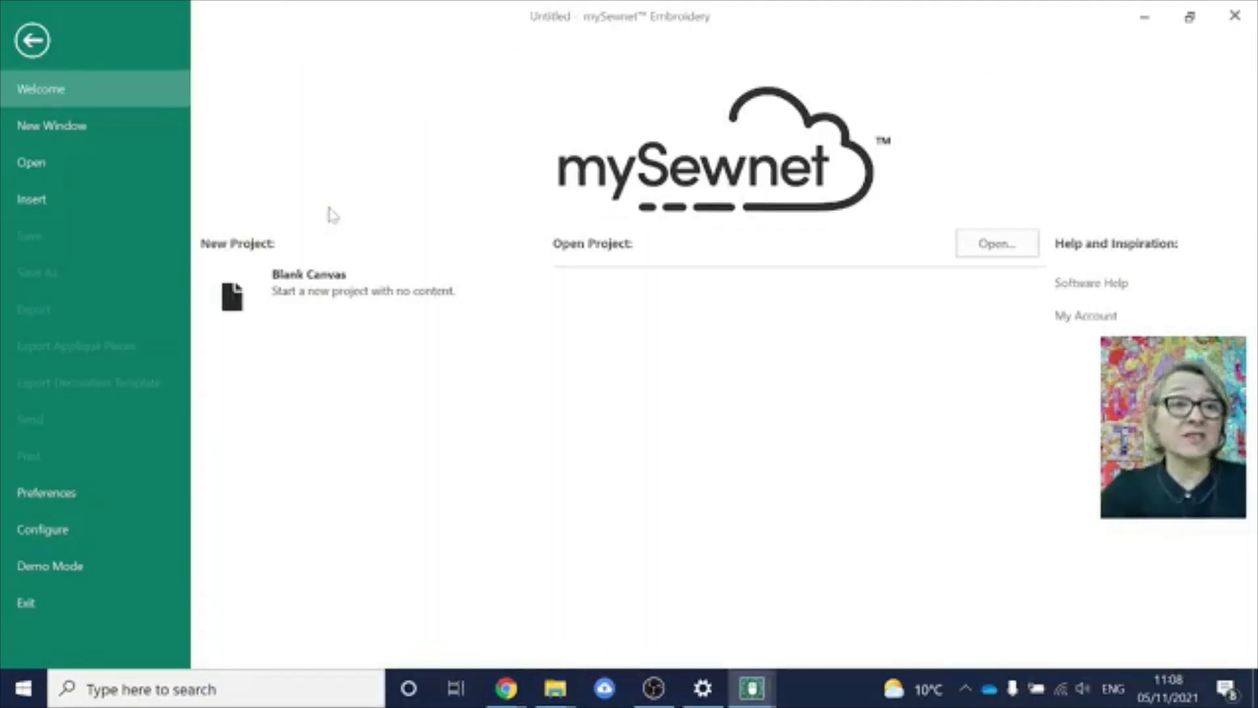
pyautogui.click(310, 305)
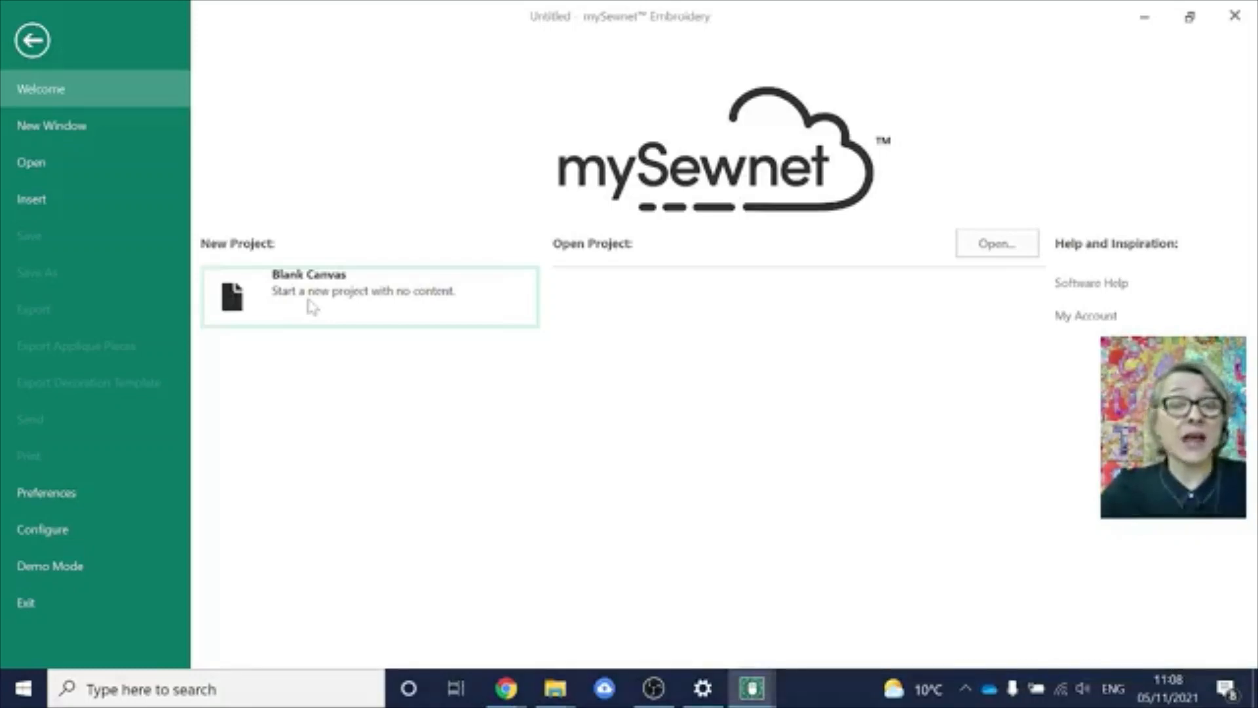
pyautogui.click(312, 306)
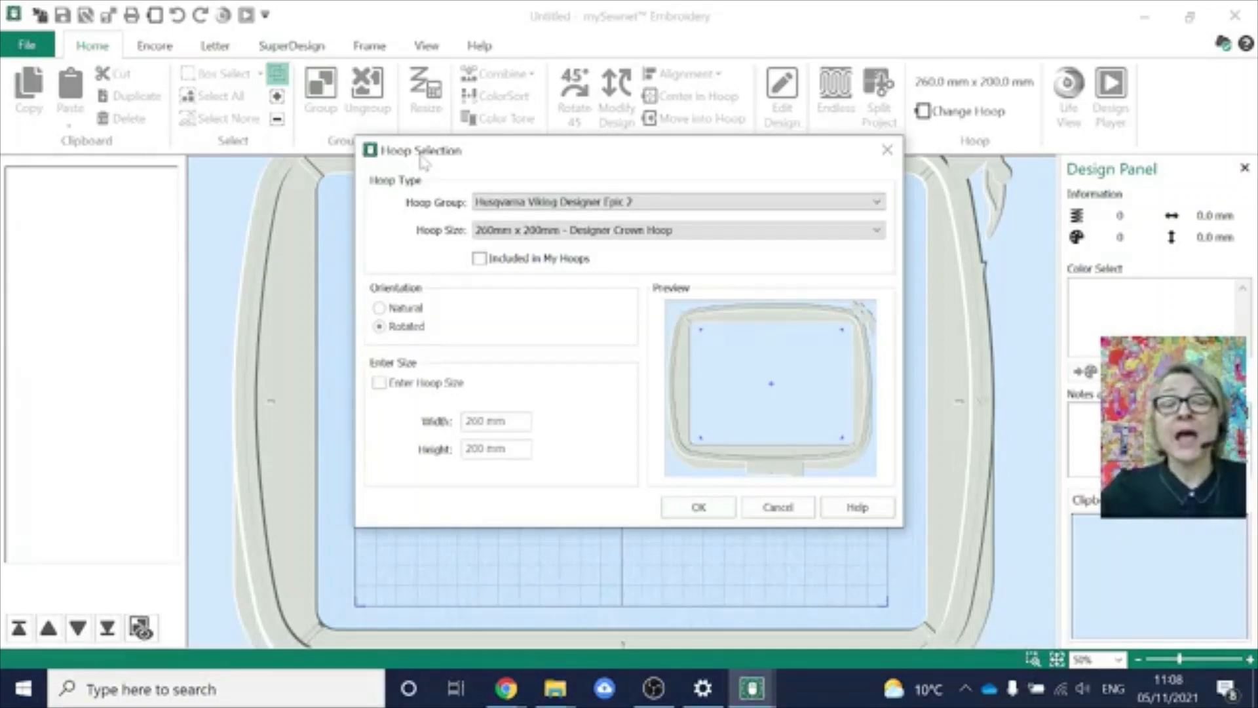
# - Browse the hoop groups, try Husqvarna Viking Designer Jade 35 and view the hoop sizes offered for it
pyautogui.click(877, 203)
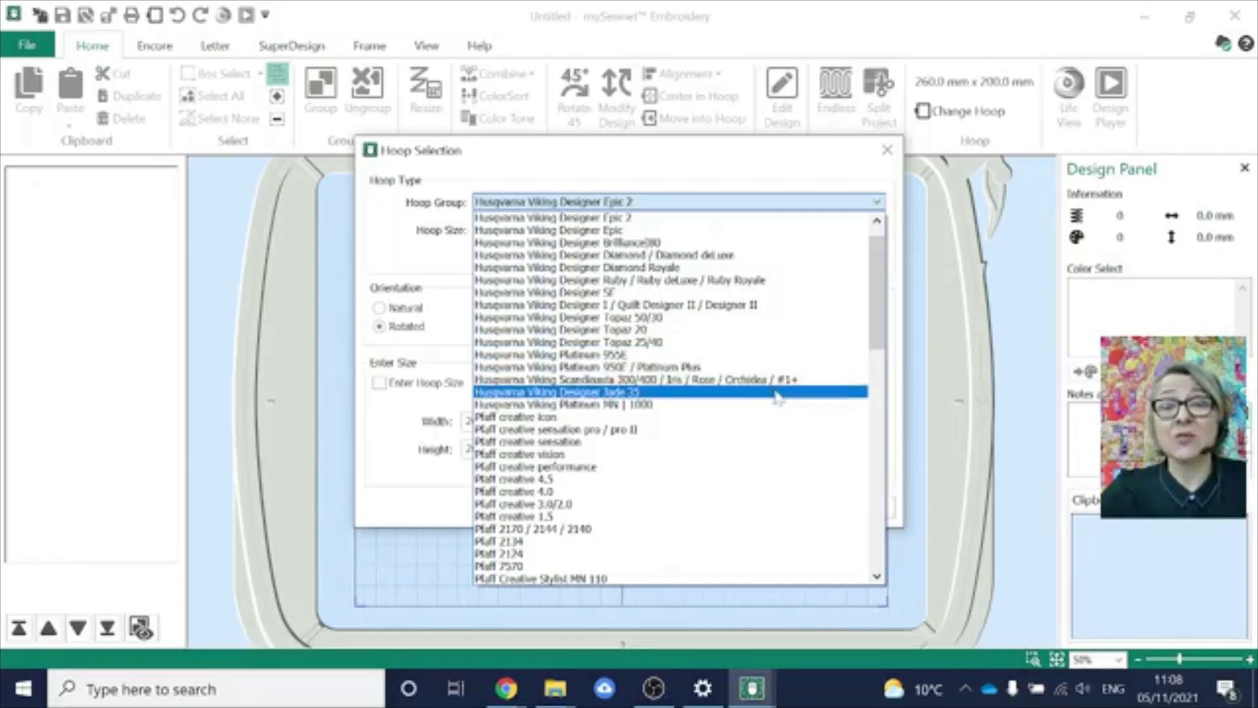
pyautogui.moveTo(878, 331); pyautogui.dragTo(890, 497)
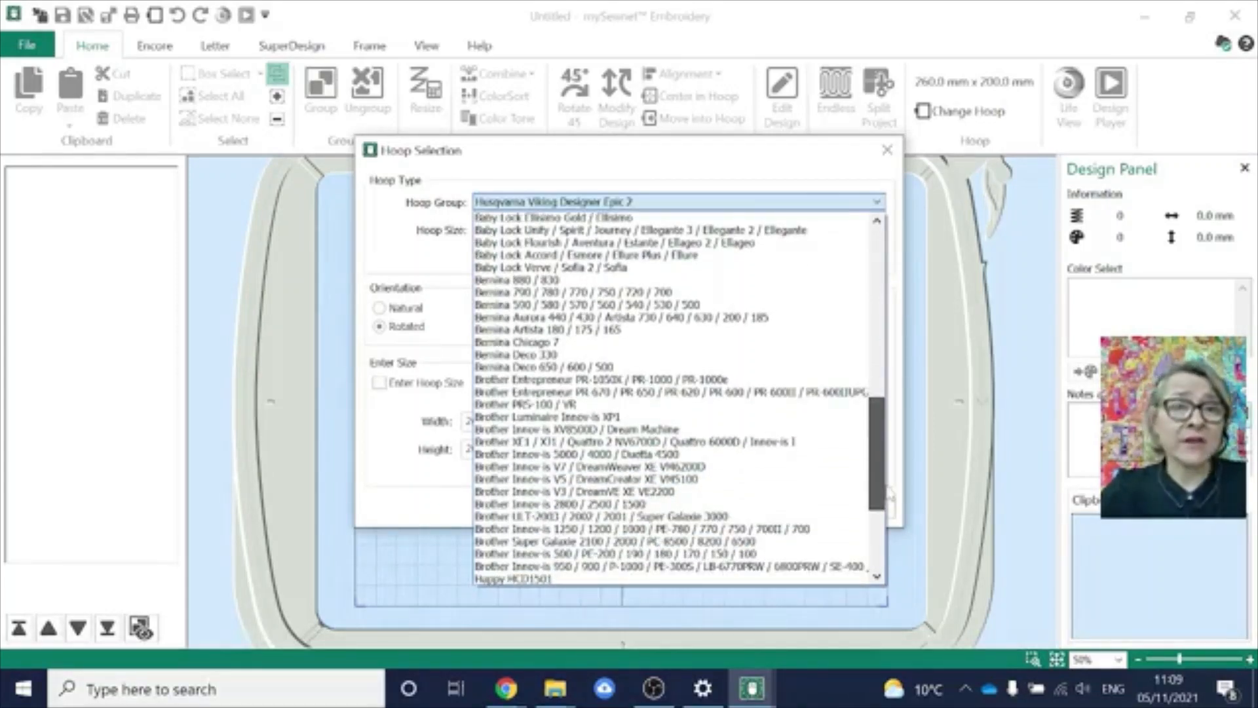
pyautogui.moveTo(888, 496); pyautogui.dragTo(885, 540)
pyautogui.scroll(-1, 885, 543)
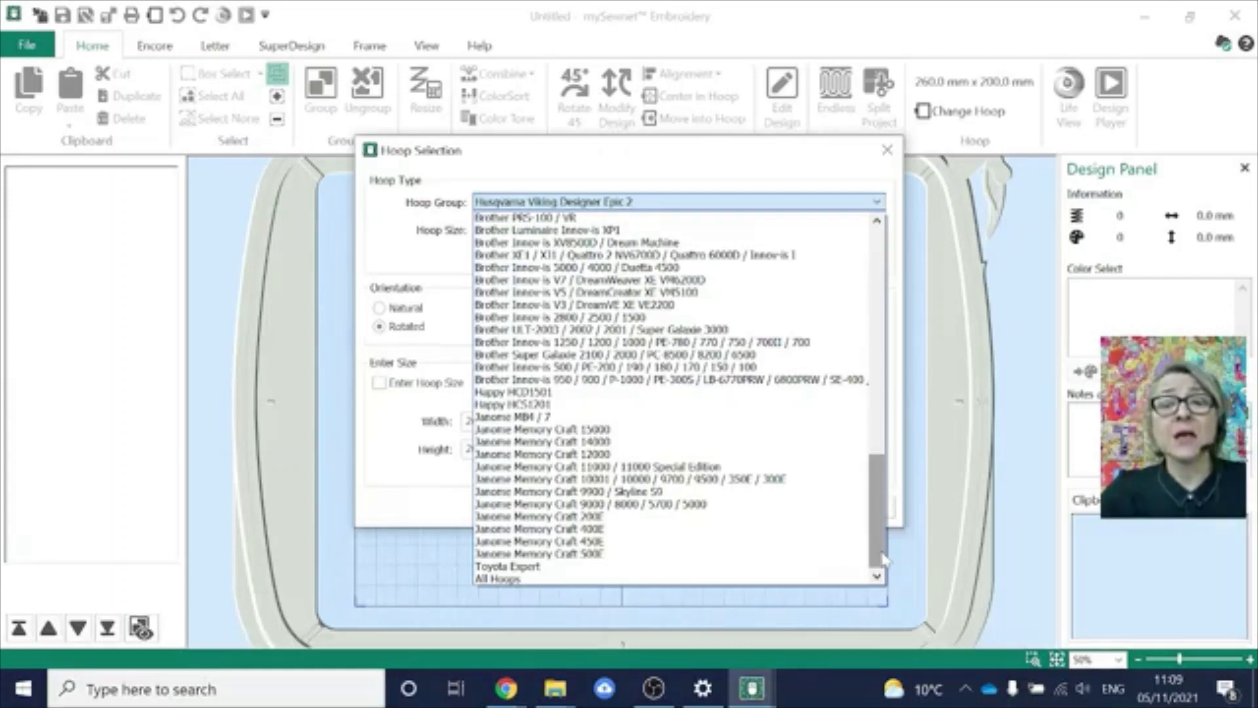
pyautogui.moveTo(885, 560); pyautogui.dragTo(895, 365)
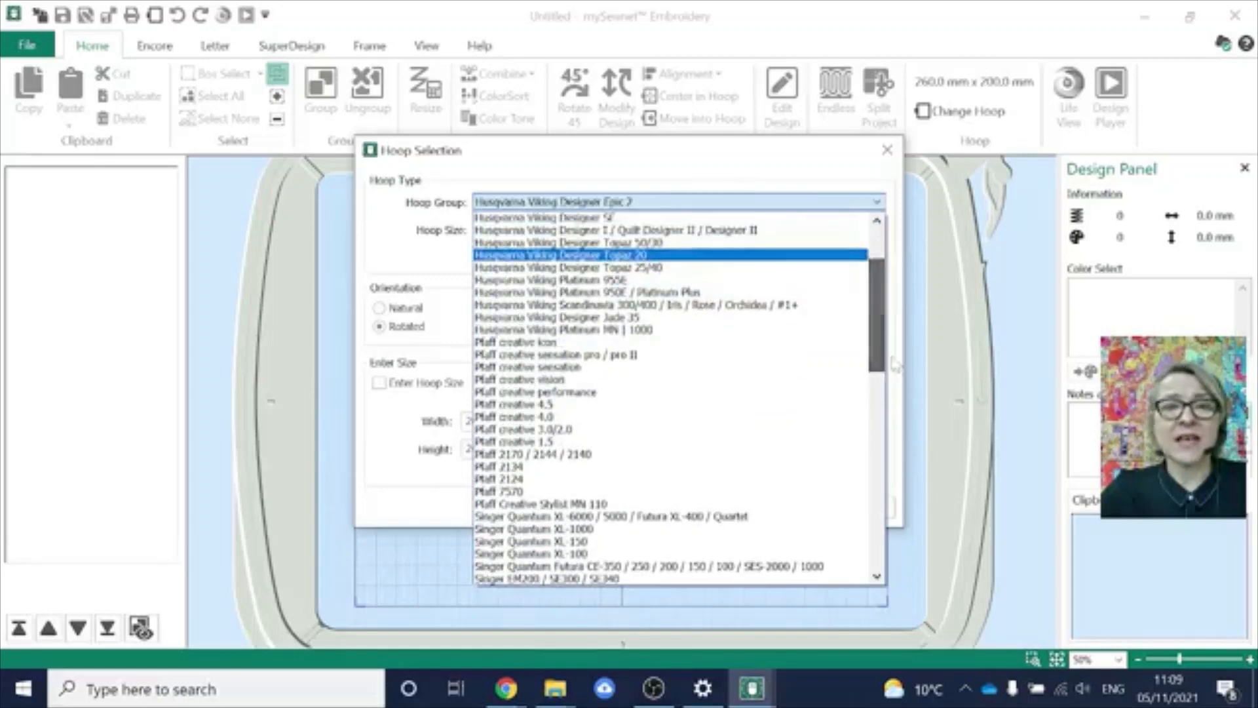
pyautogui.click(661, 319)
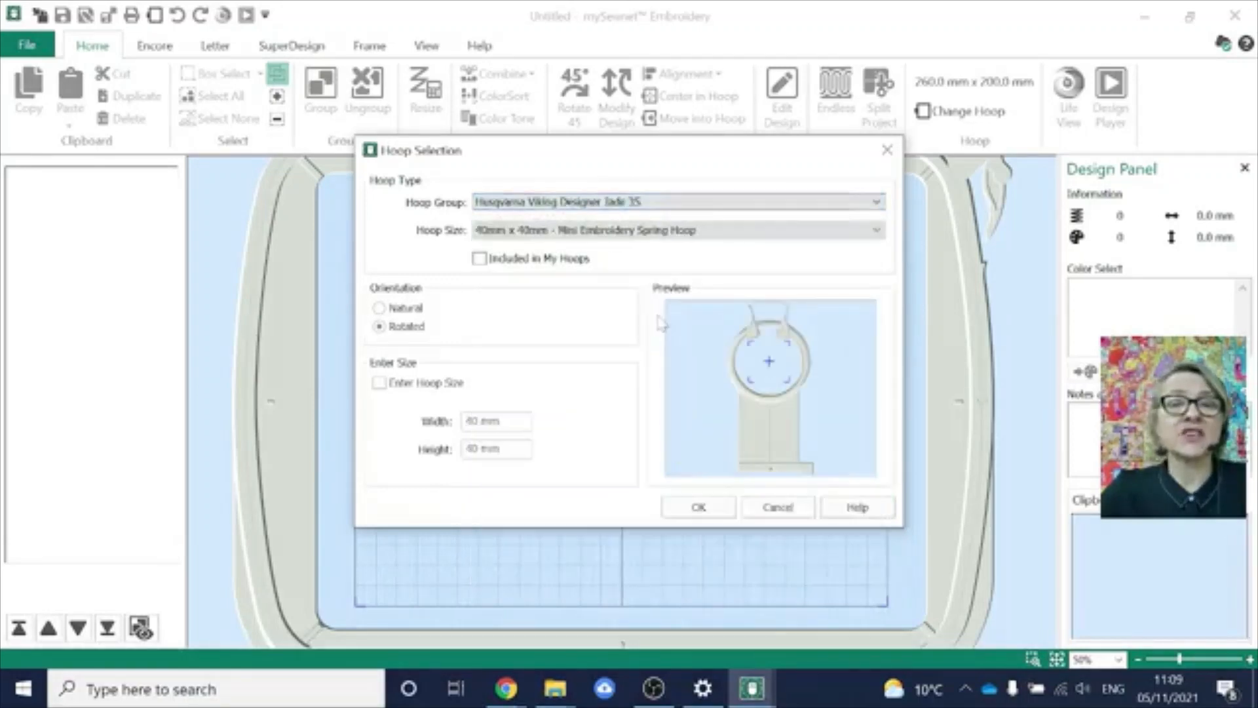
pyautogui.click(878, 232)
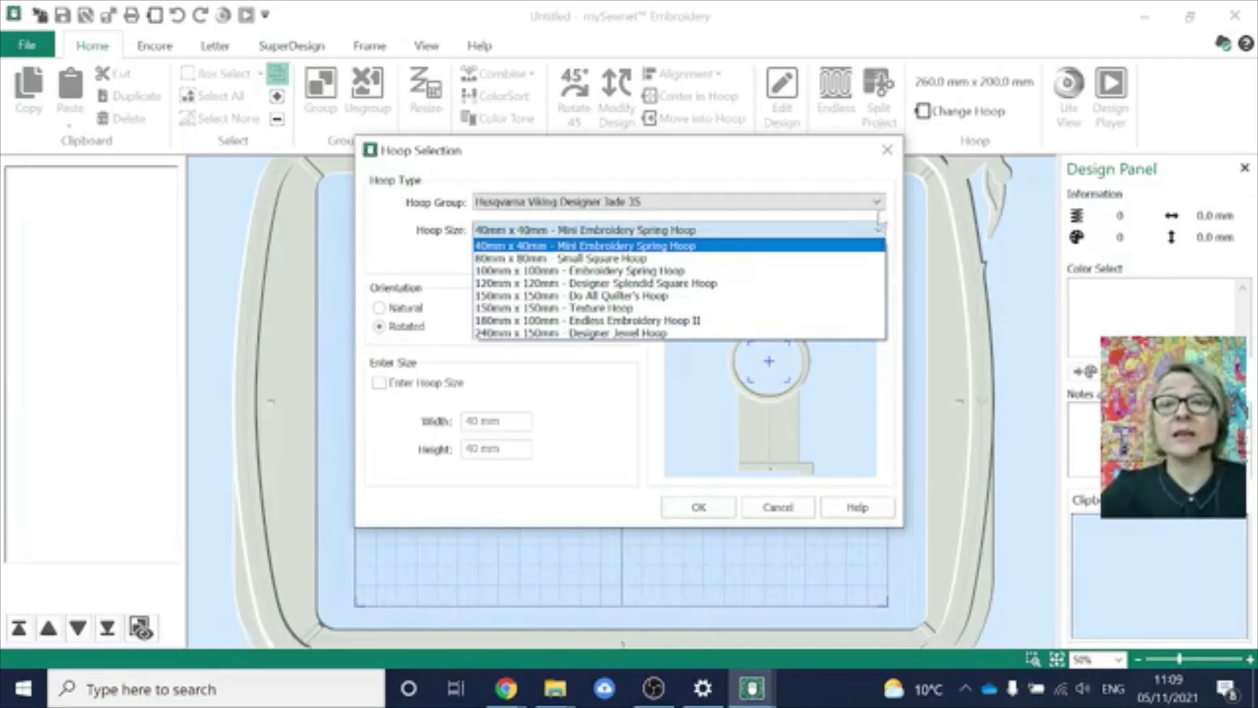
pyautogui.click(878, 203)
# - Set the hoop group to Husqvarna Viking Designer Epic 2 with the 260mm x 200mm - Designer Crown Hoop and apply the selection
pyautogui.click(878, 203)
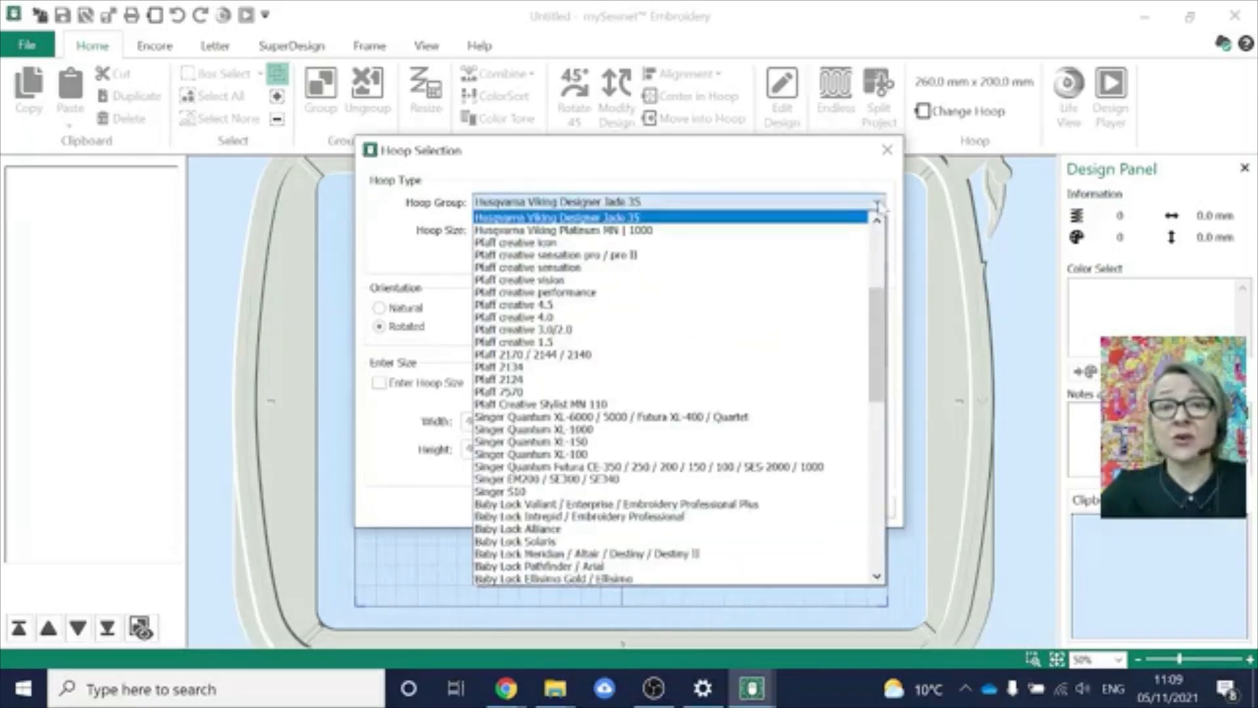
pyautogui.moveTo(875, 324); pyautogui.dragTo(874, 262)
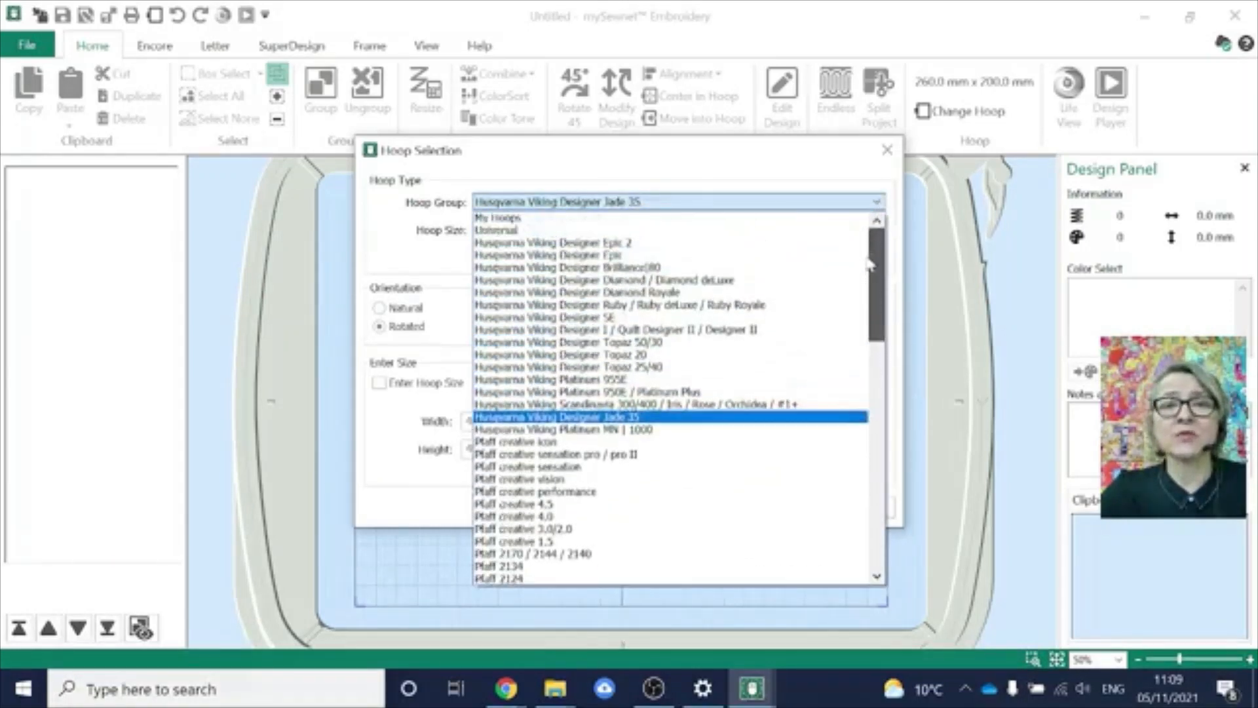
pyautogui.click(840, 244)
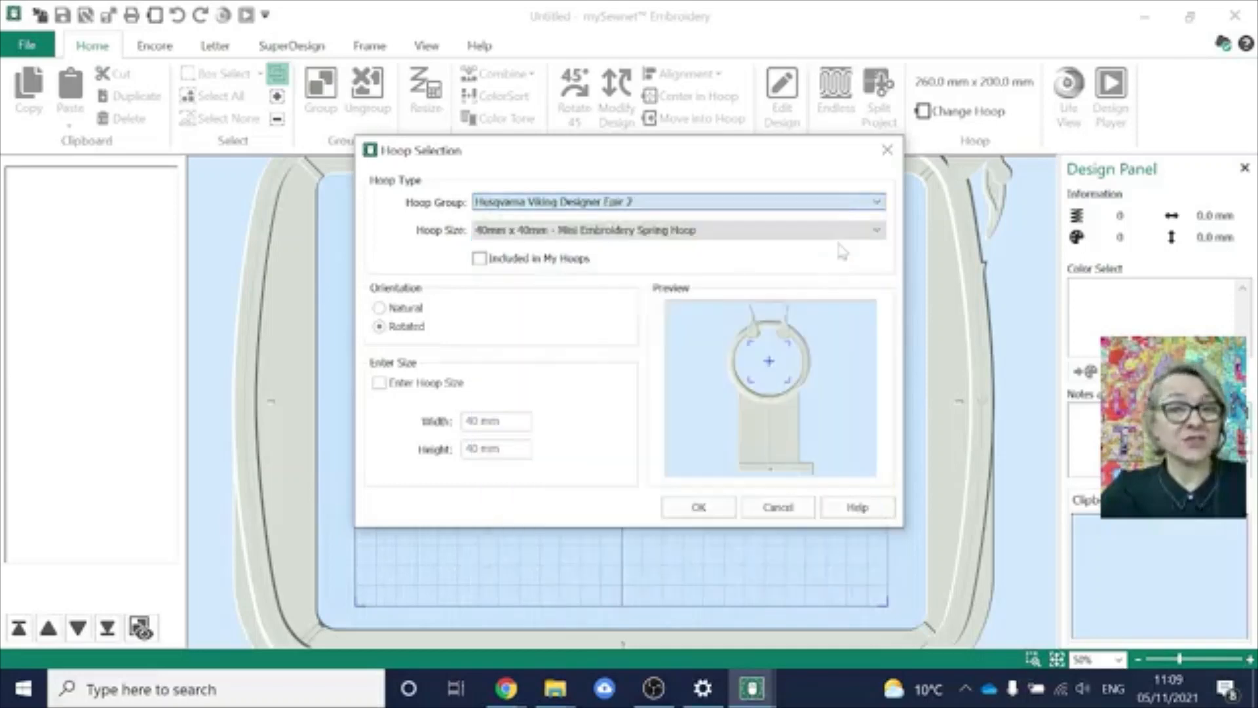
pyautogui.click(875, 235)
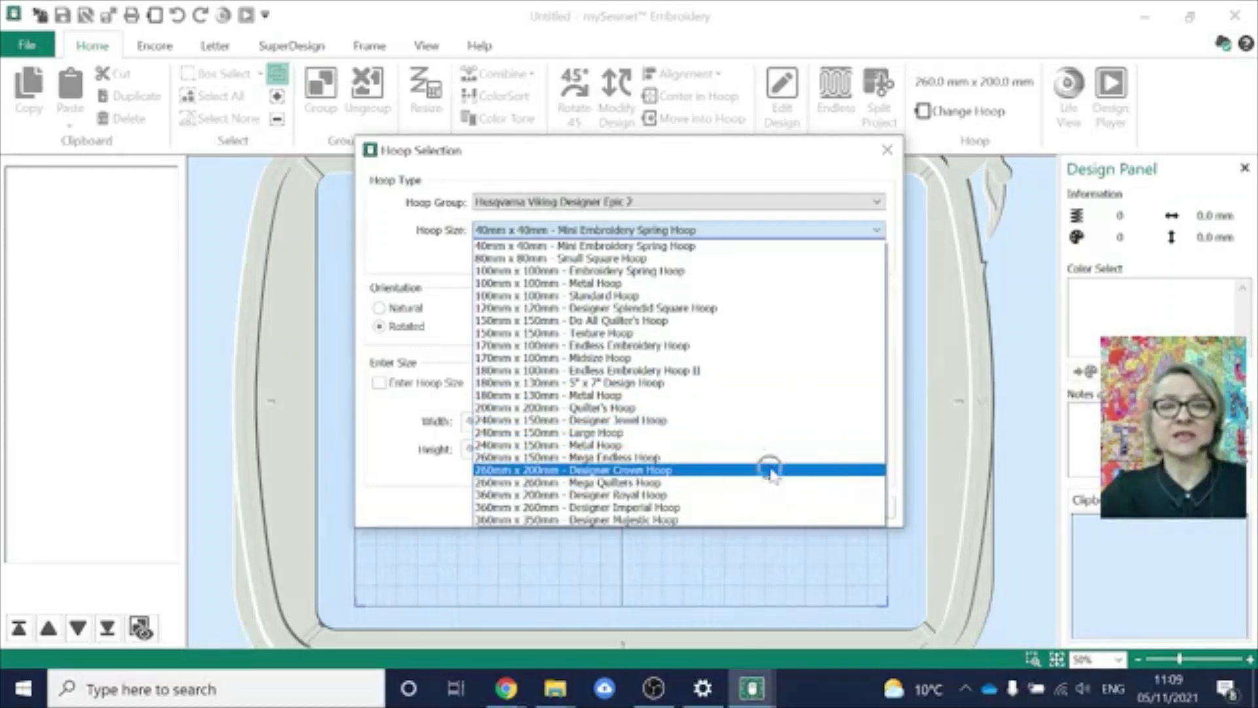
pyautogui.click(773, 471)
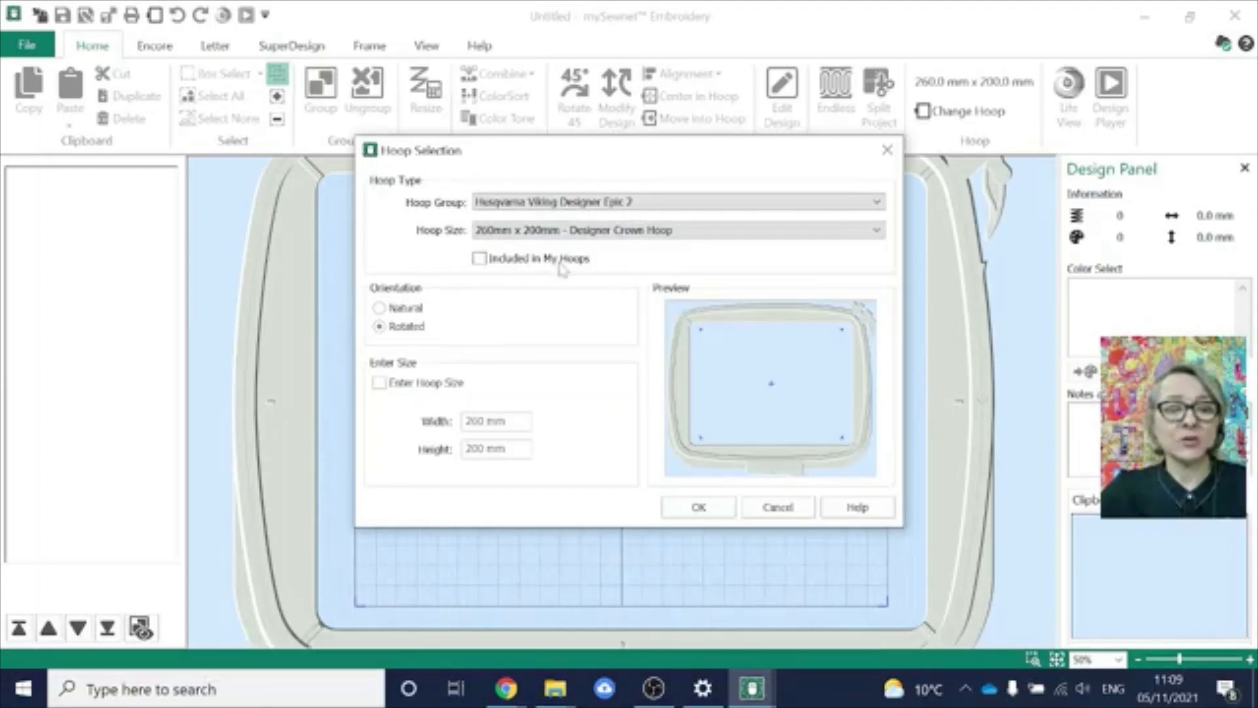
pyautogui.press('ctrl')
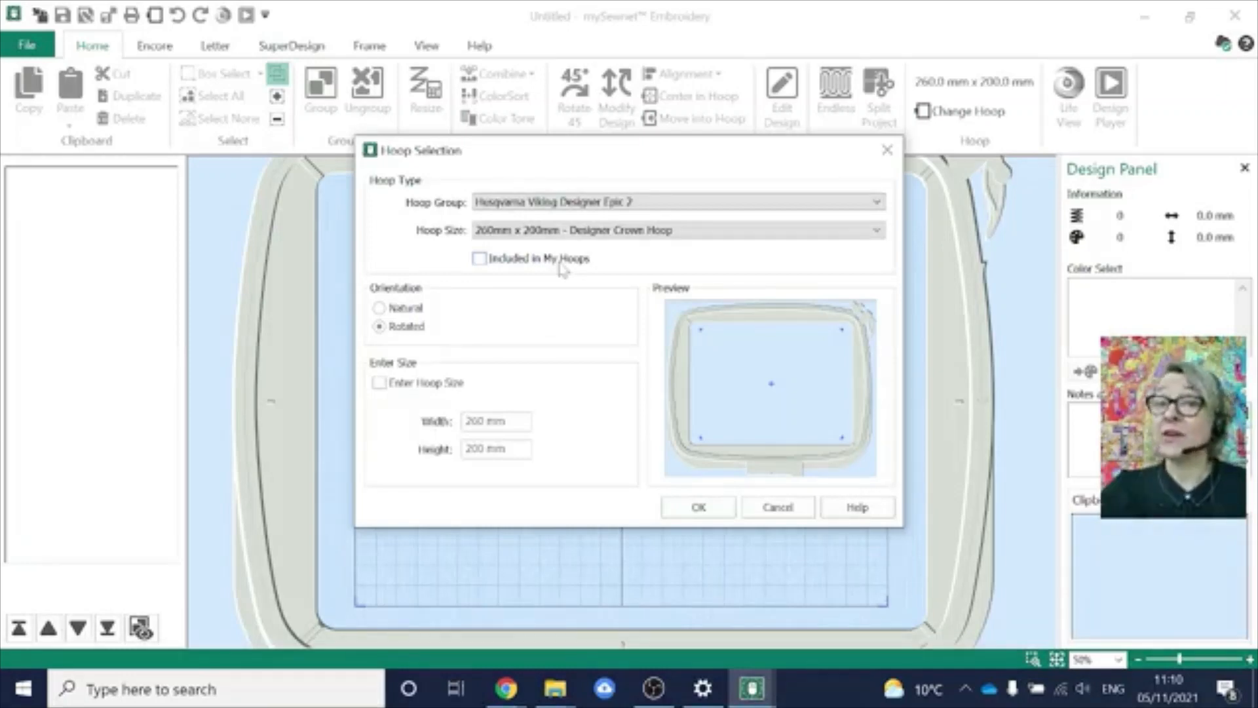
pyautogui.click(700, 508)
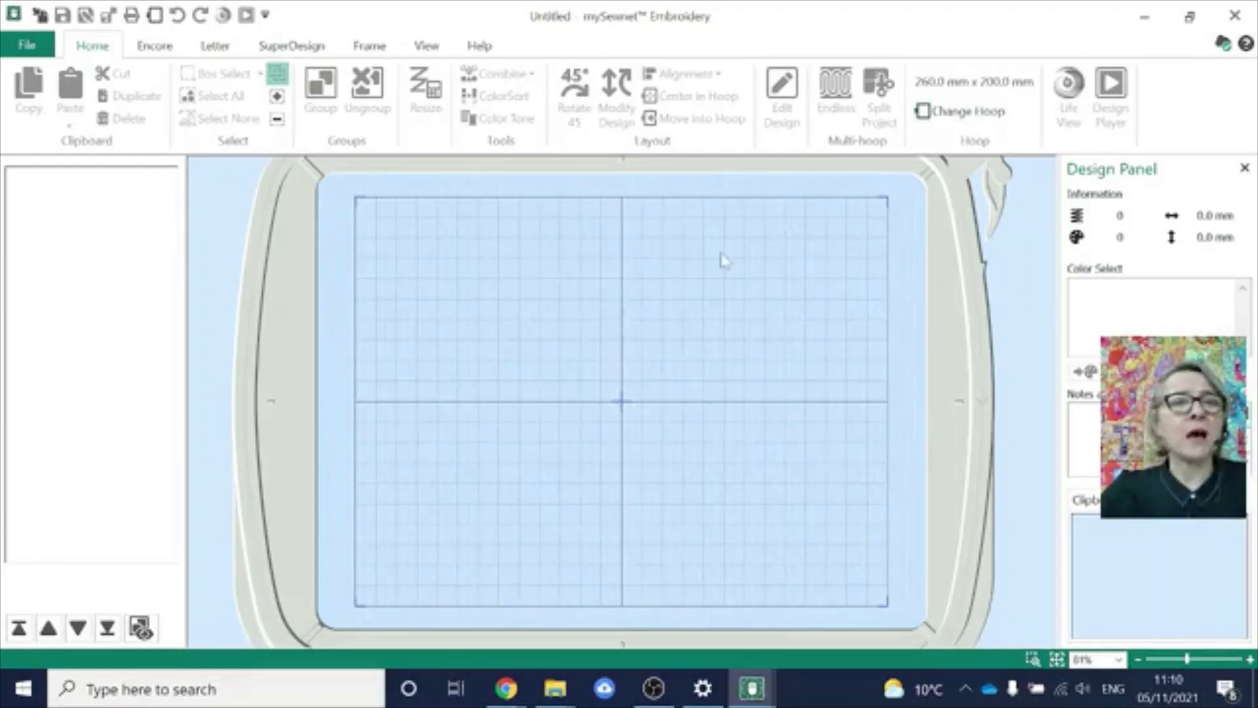
# - Open the full SuperDesign gallery and look through the Animals designs, from Animals 1 through the Line Animals and Silhouettes sets
pyautogui.click(293, 47)
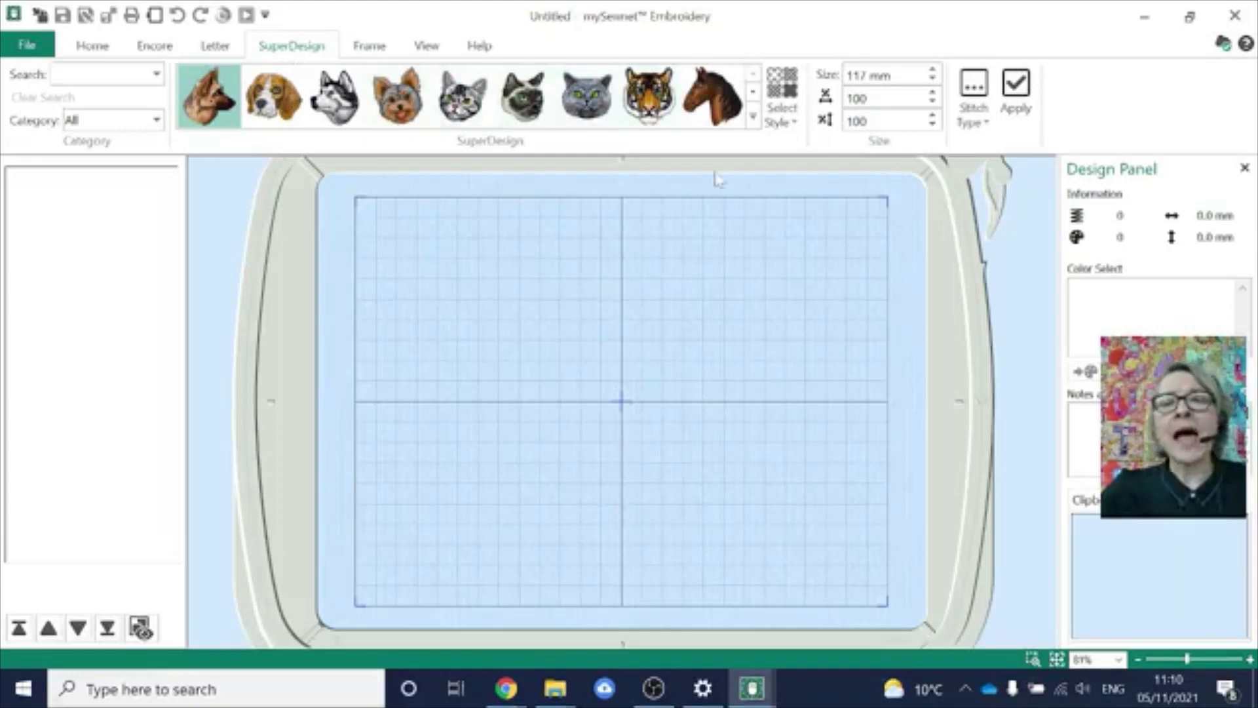
pyautogui.click(754, 120)
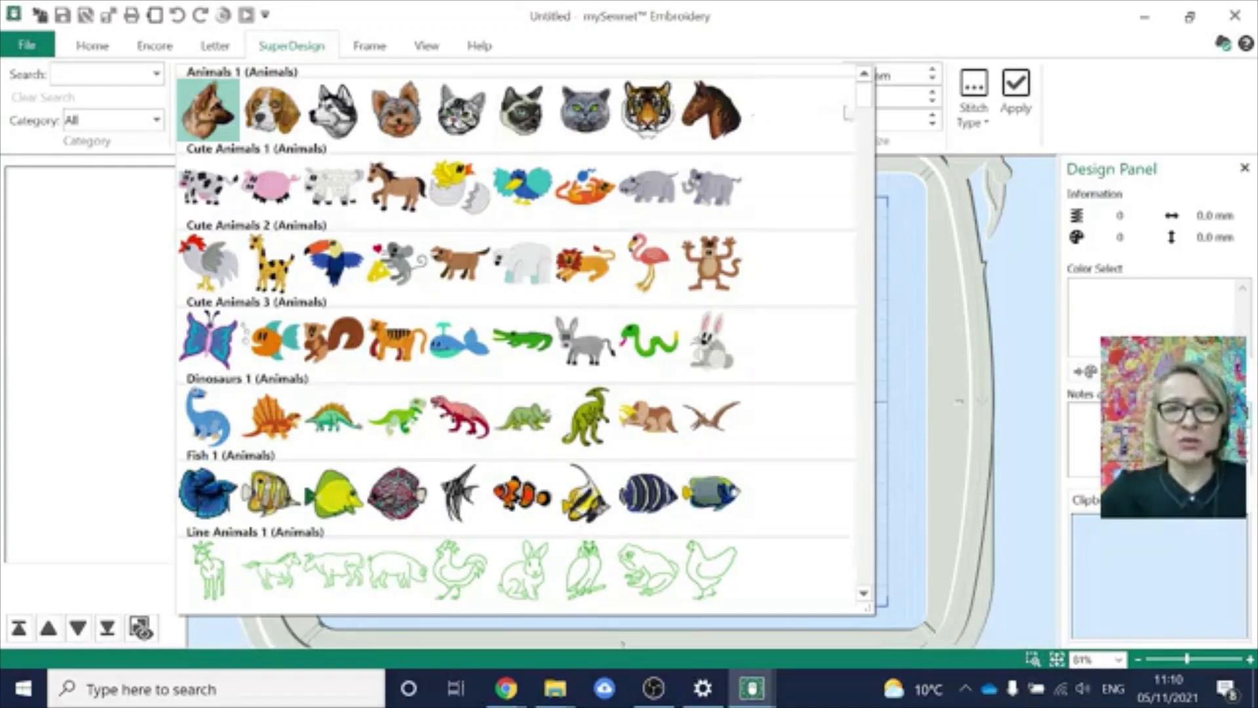
pyautogui.click(865, 596)
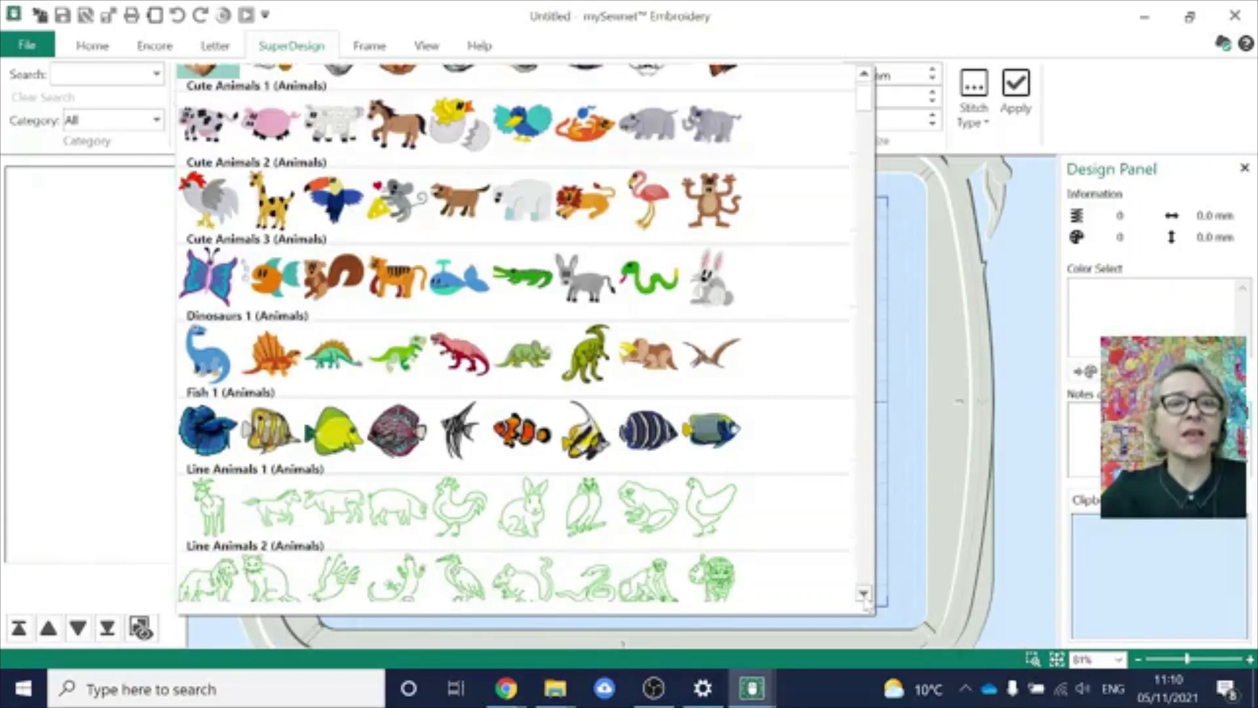
pyautogui.click(864, 596)
pyautogui.click(864, 597)
pyautogui.click(864, 597)
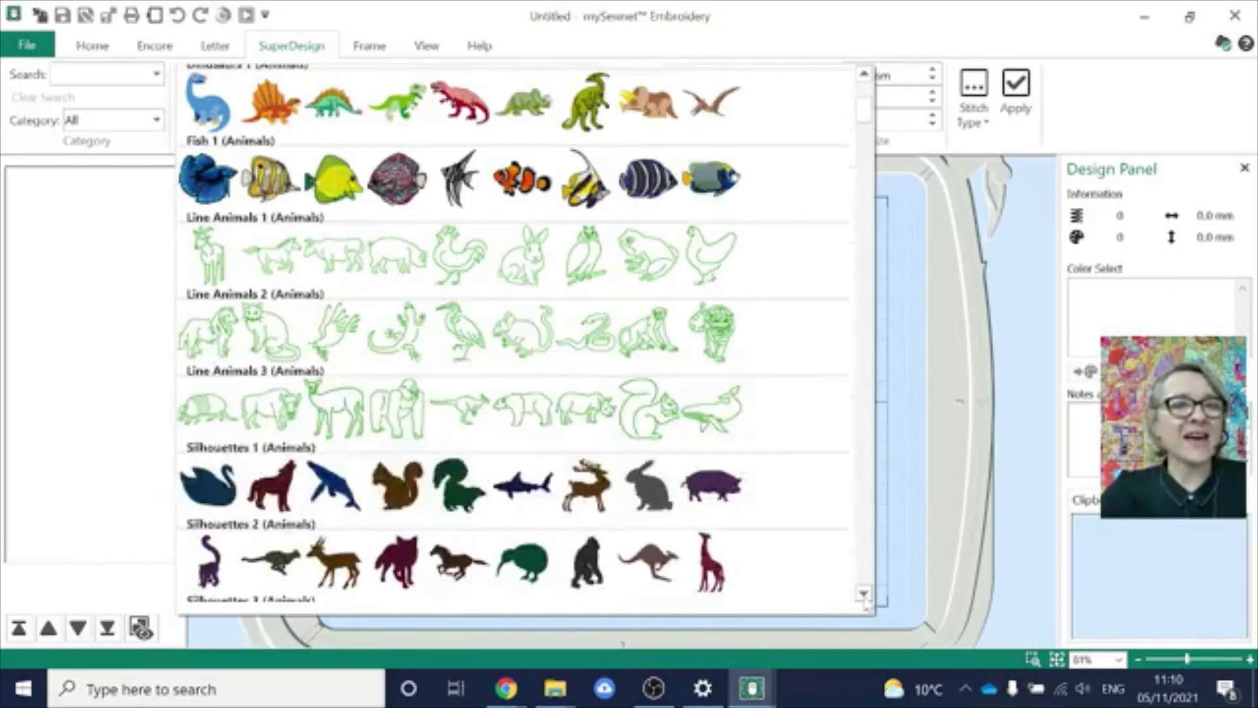
pyautogui.click(865, 597)
pyautogui.click(864, 596)
pyautogui.click(865, 596)
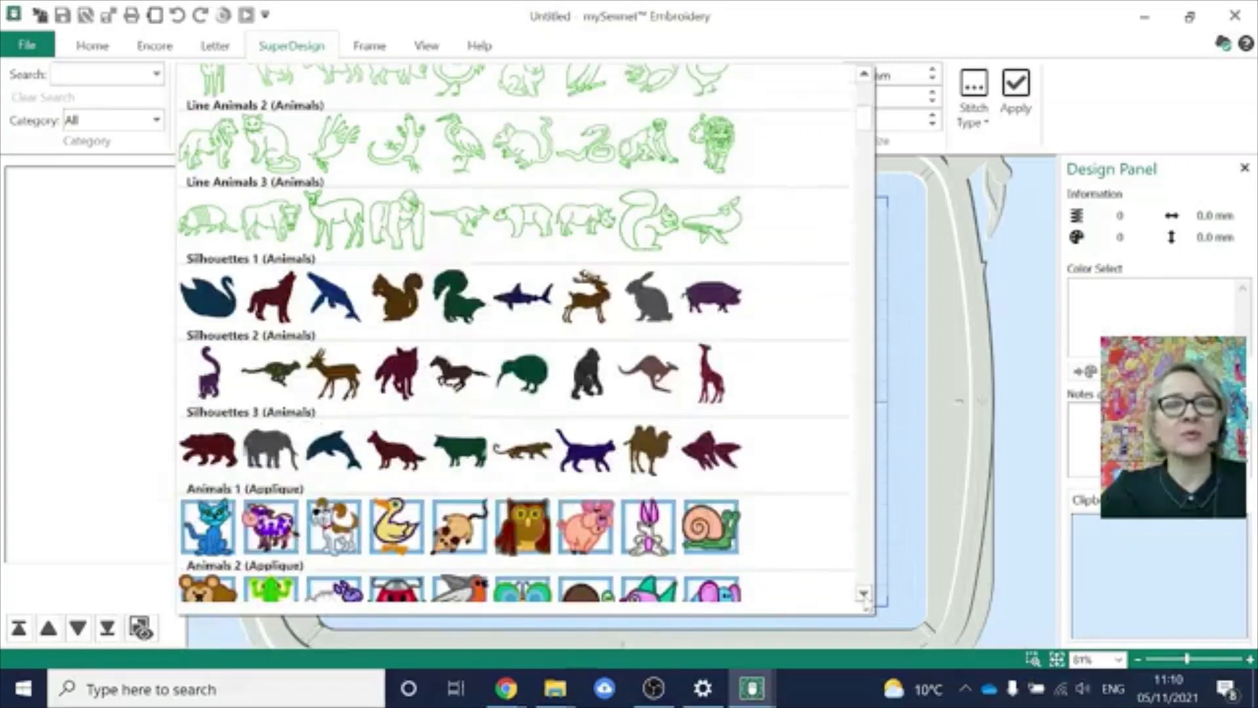
pyautogui.click(864, 597)
pyautogui.click(865, 596)
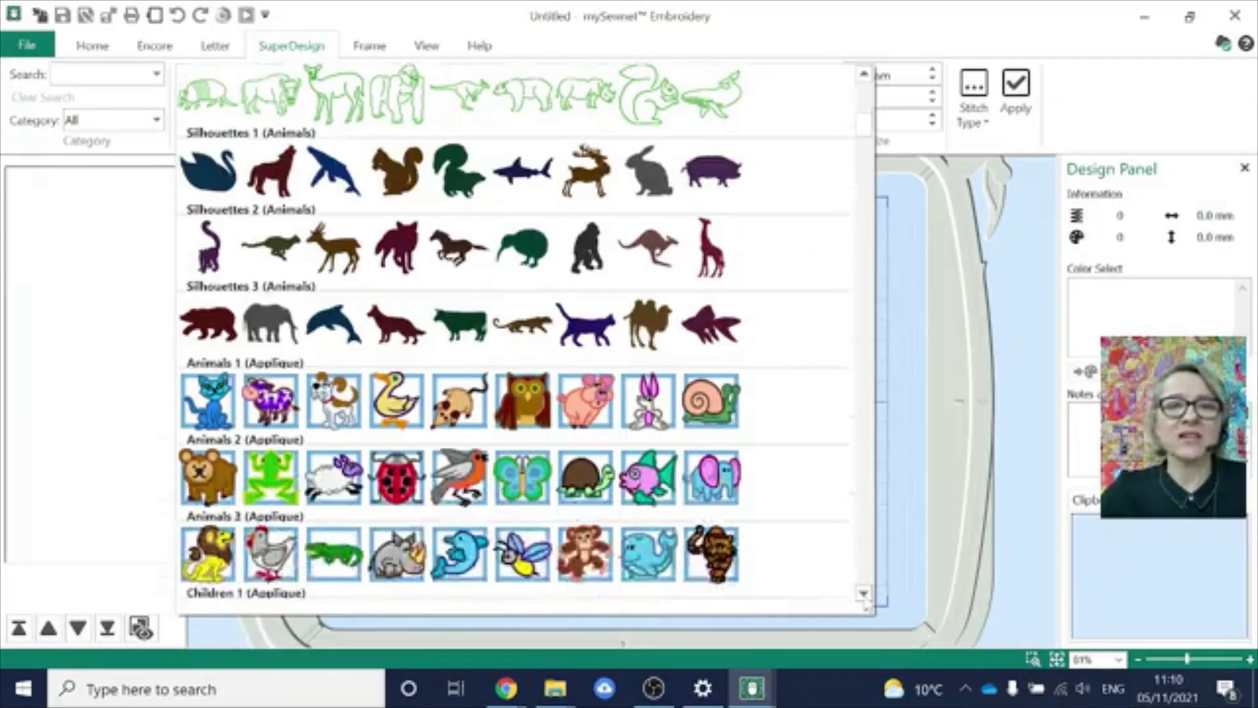
# - Look through the Applique SuperDesigns, from the animals, children and Christmas sets to dinosaurs, flowers, food and shapes
pyautogui.click(864, 596)
pyautogui.click(864, 597)
pyautogui.click(865, 596)
pyautogui.click(865, 596)
pyautogui.click(864, 594)
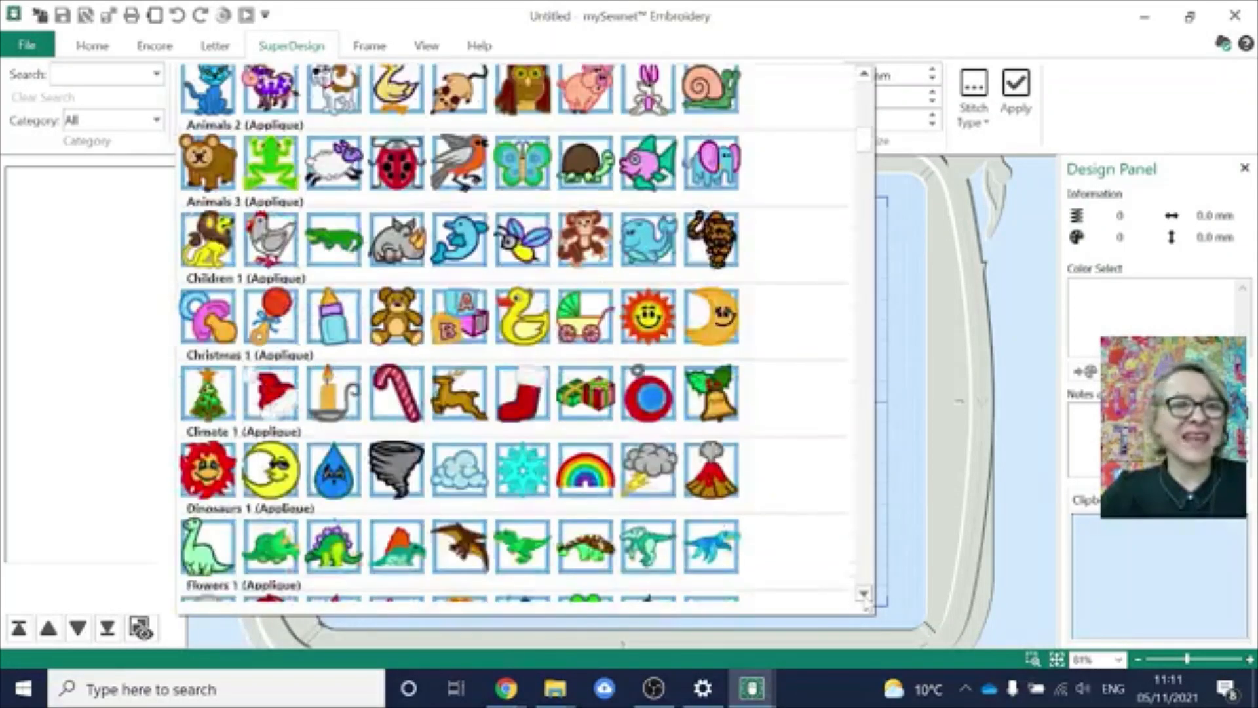
pyautogui.click(864, 594)
pyautogui.click(864, 594)
pyautogui.click(864, 594)
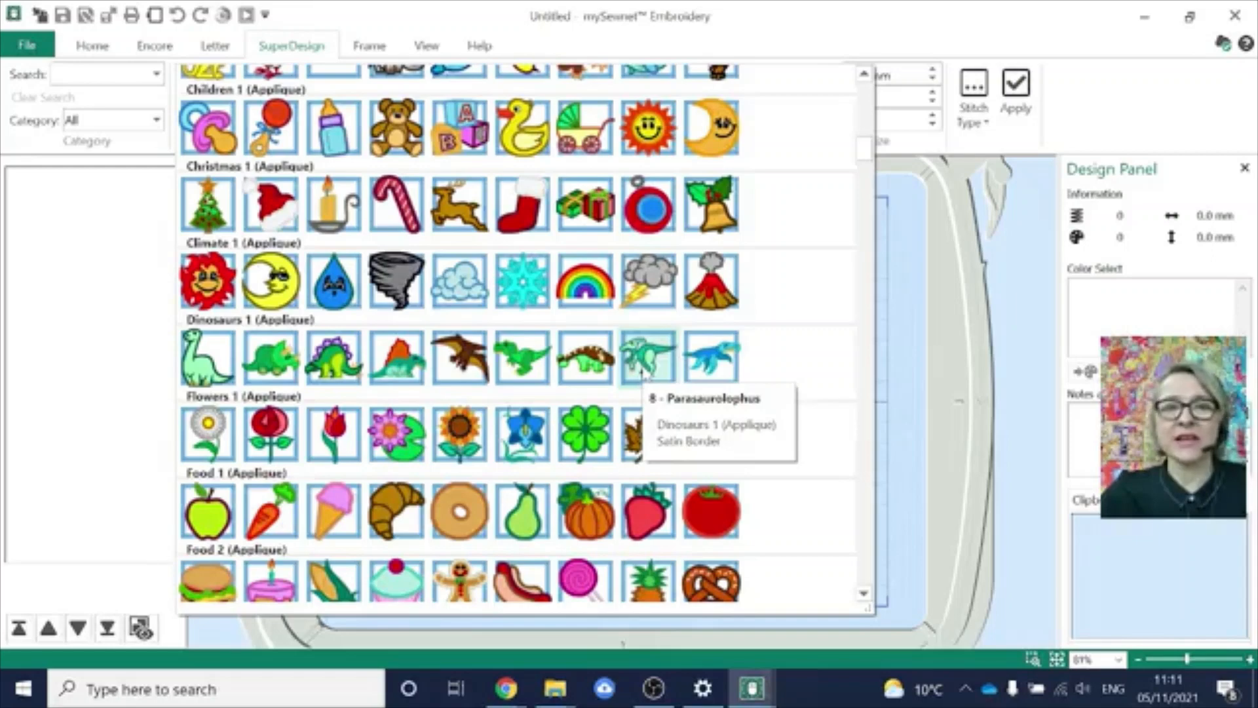
pyautogui.click(864, 593)
pyautogui.click(865, 595)
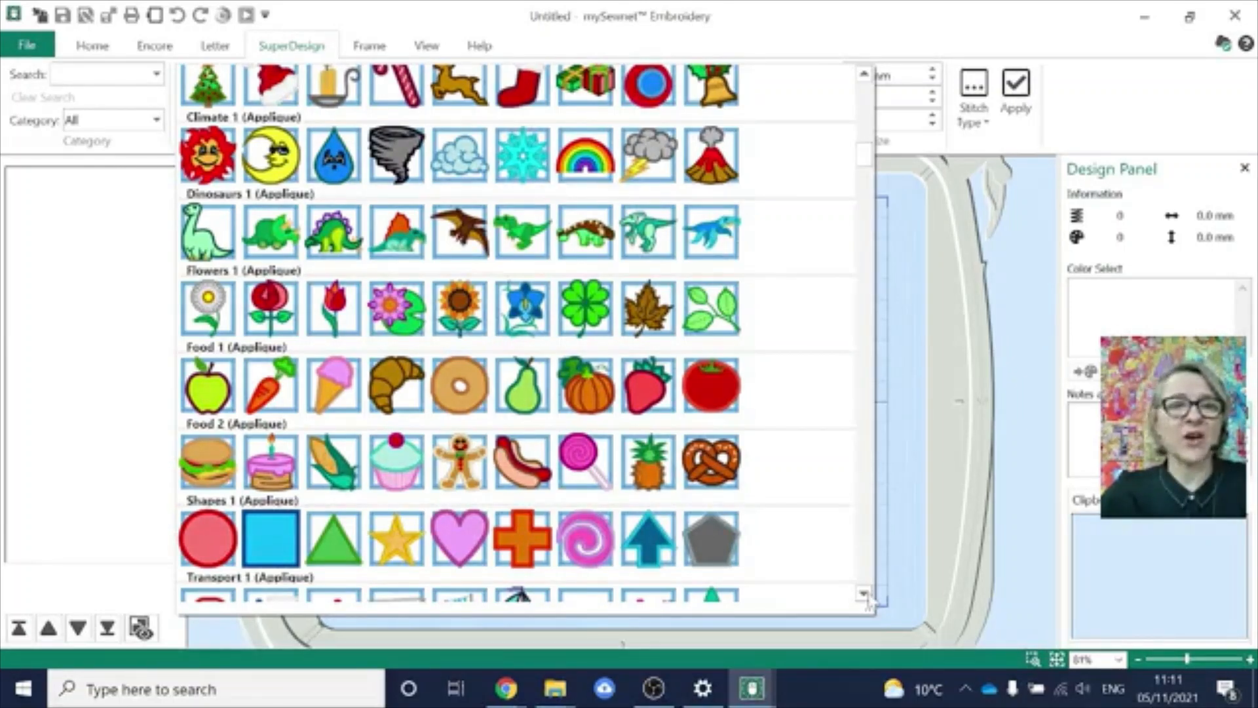
# - Browse the SuperDesign gallery from Borders and Buttonholes through Cartoons and Celebrations to the ChildStyle sets
pyautogui.scroll(-6, 867, 598)
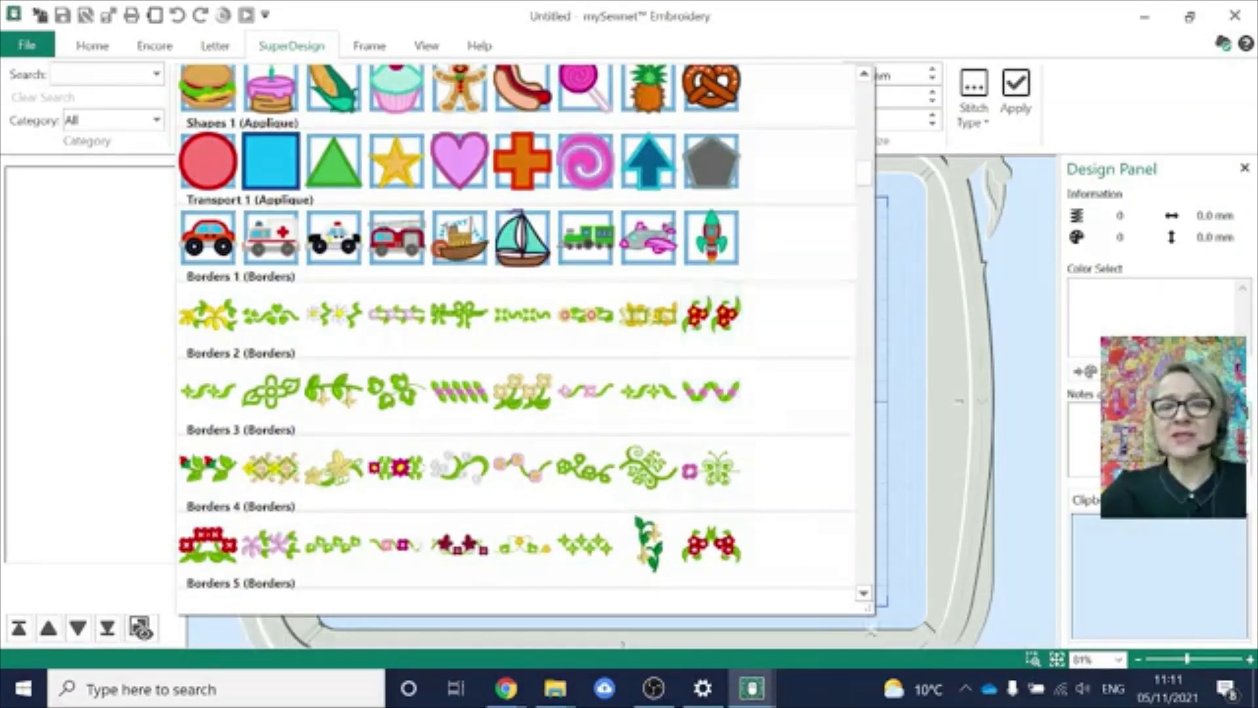
pyautogui.scroll(-3, 867, 597)
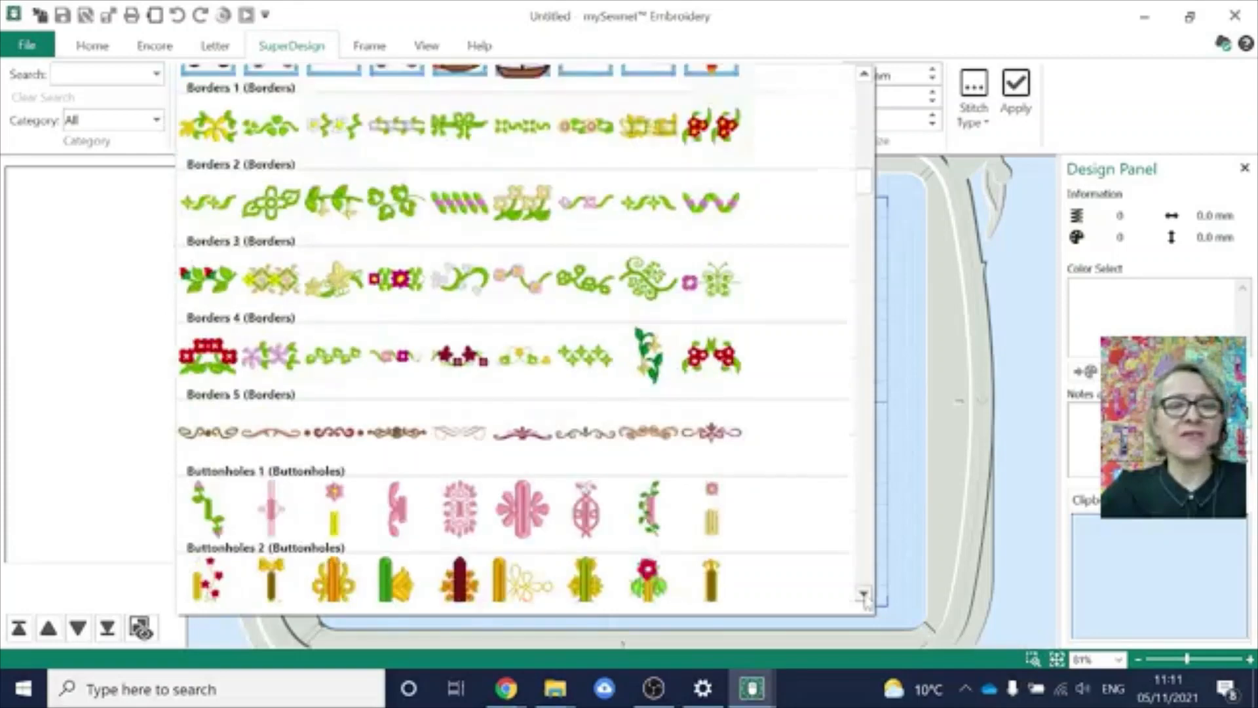
pyautogui.scroll(-7, 867, 598)
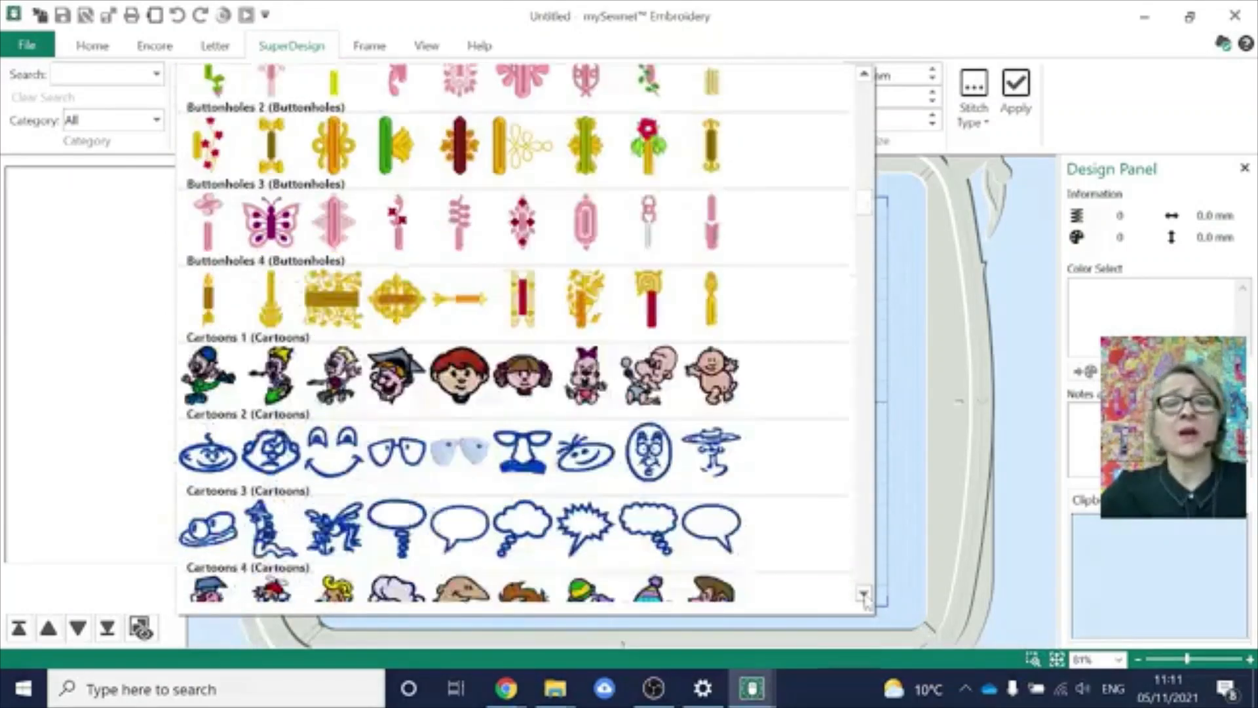
pyautogui.scroll(-7, 866, 598)
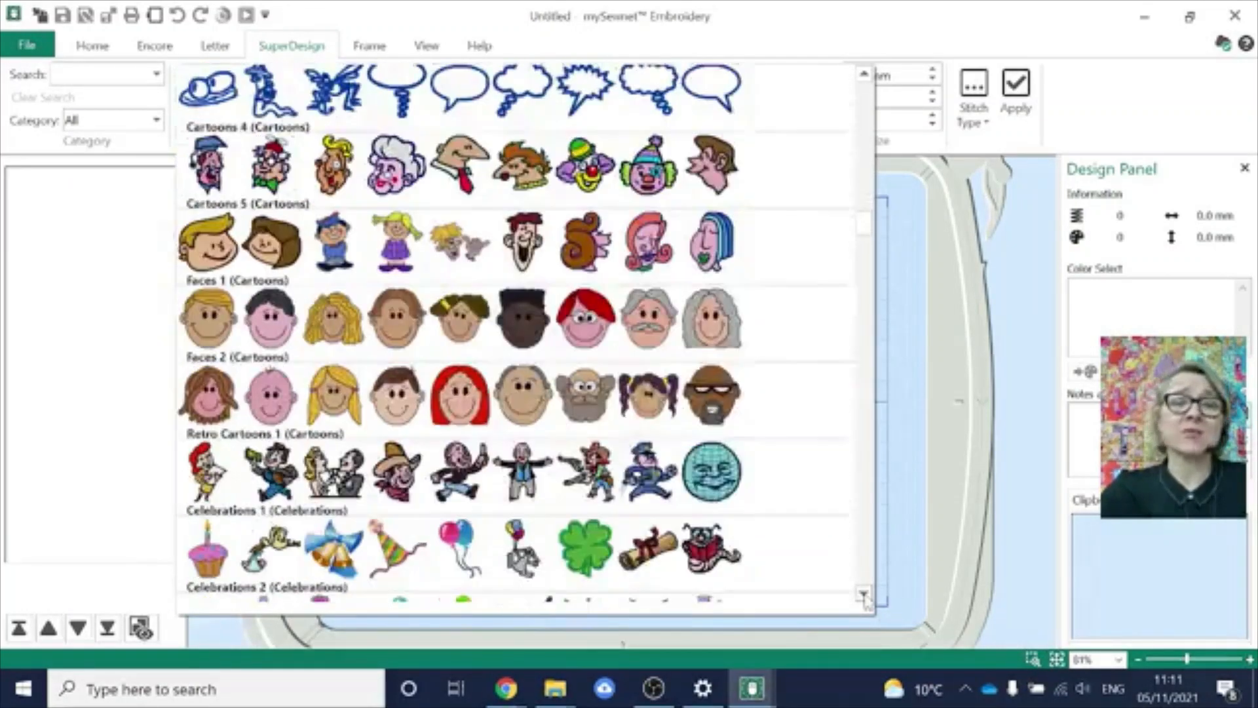
pyautogui.scroll(-4, 867, 598)
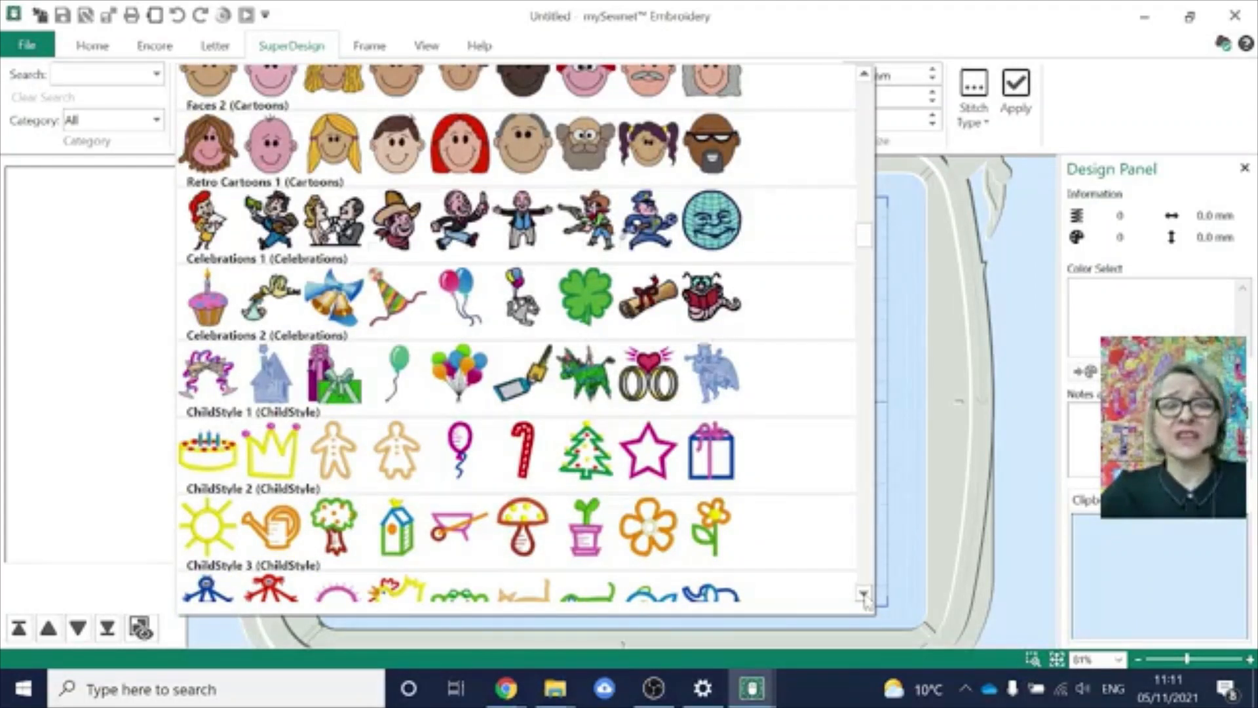
pyautogui.scroll(-5, 867, 598)
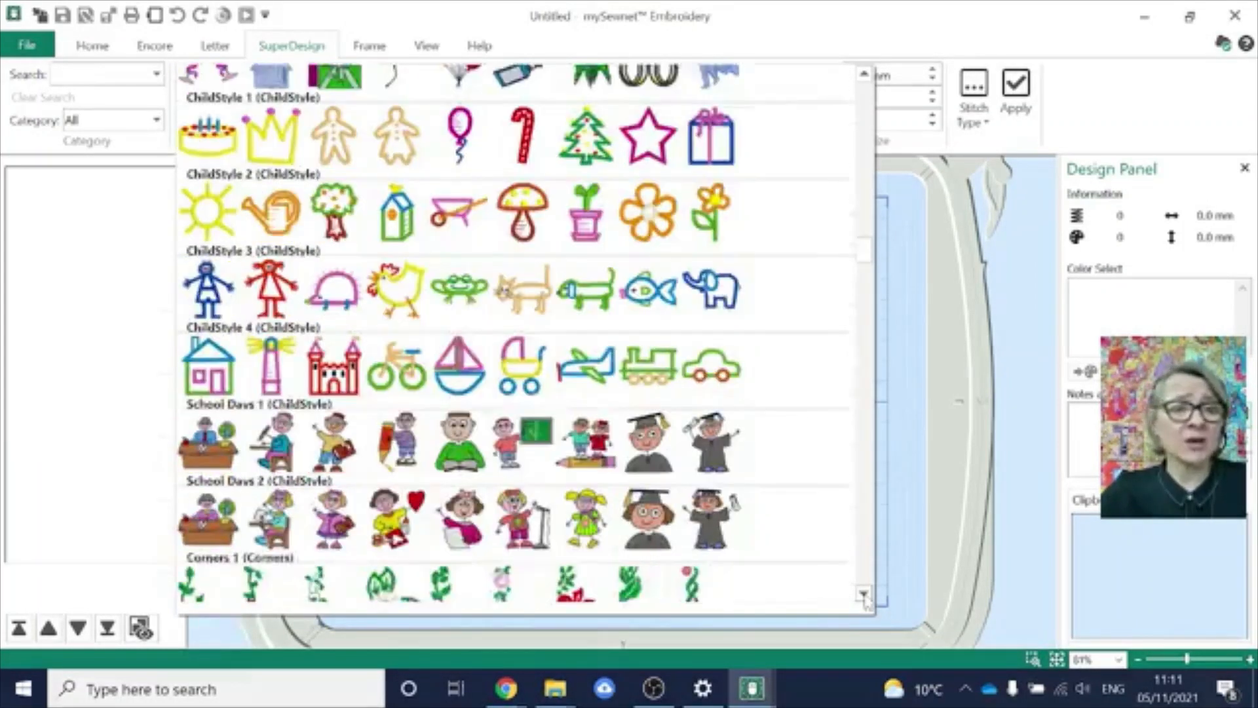
pyautogui.scroll(-1, 866, 598)
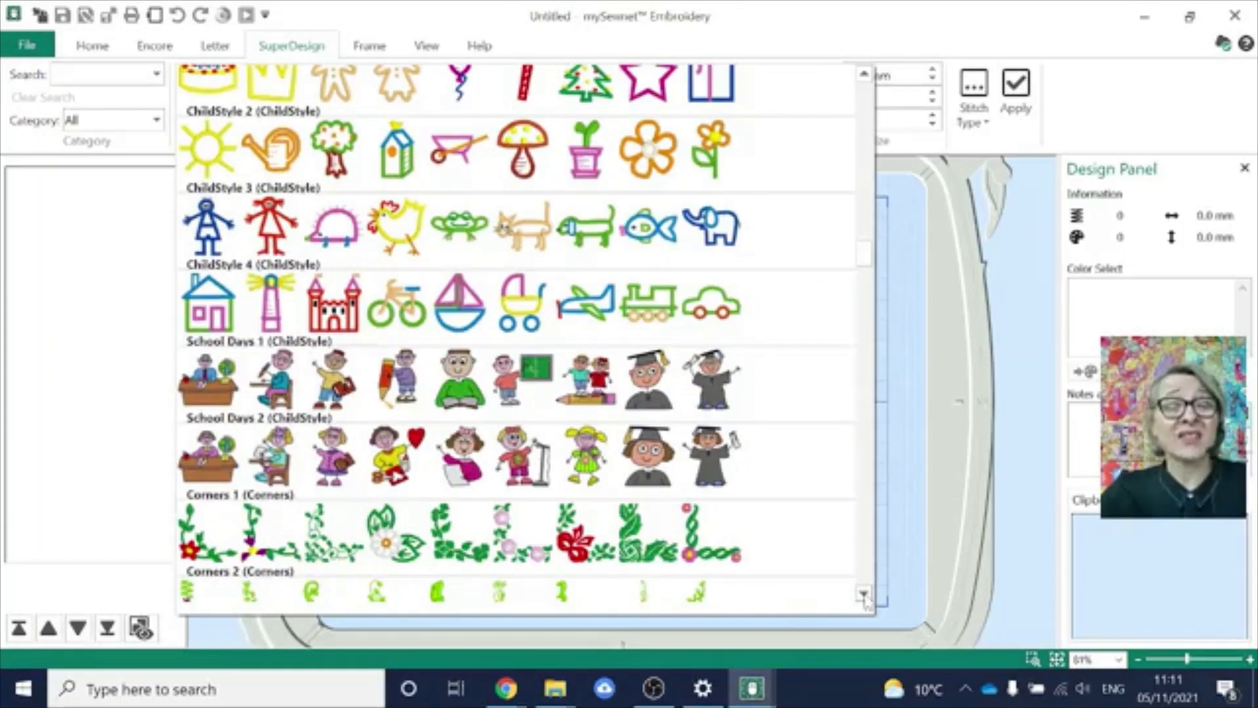
# - Look through the Corners SuperDesigns and the Effects sets for felting needle, twin needle and wing needle
pyautogui.scroll(-5, 866, 598)
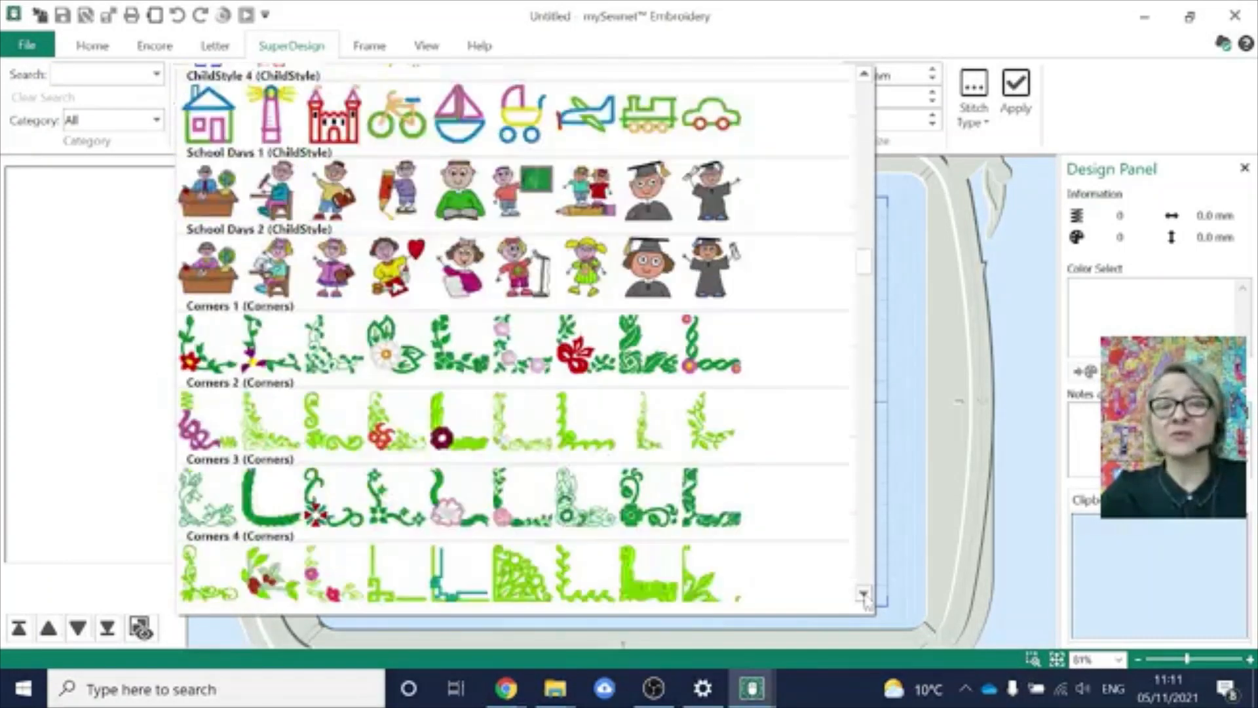
pyautogui.scroll(-7, 866, 598)
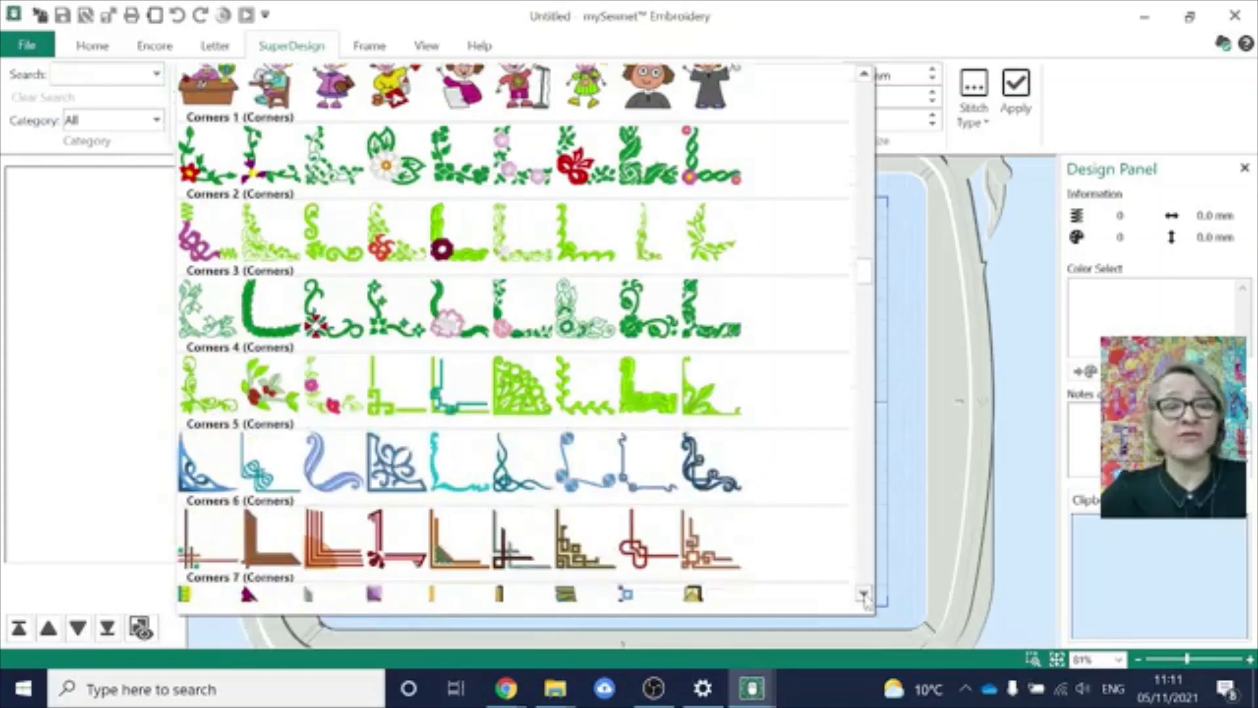
pyautogui.scroll(-2, 866, 598)
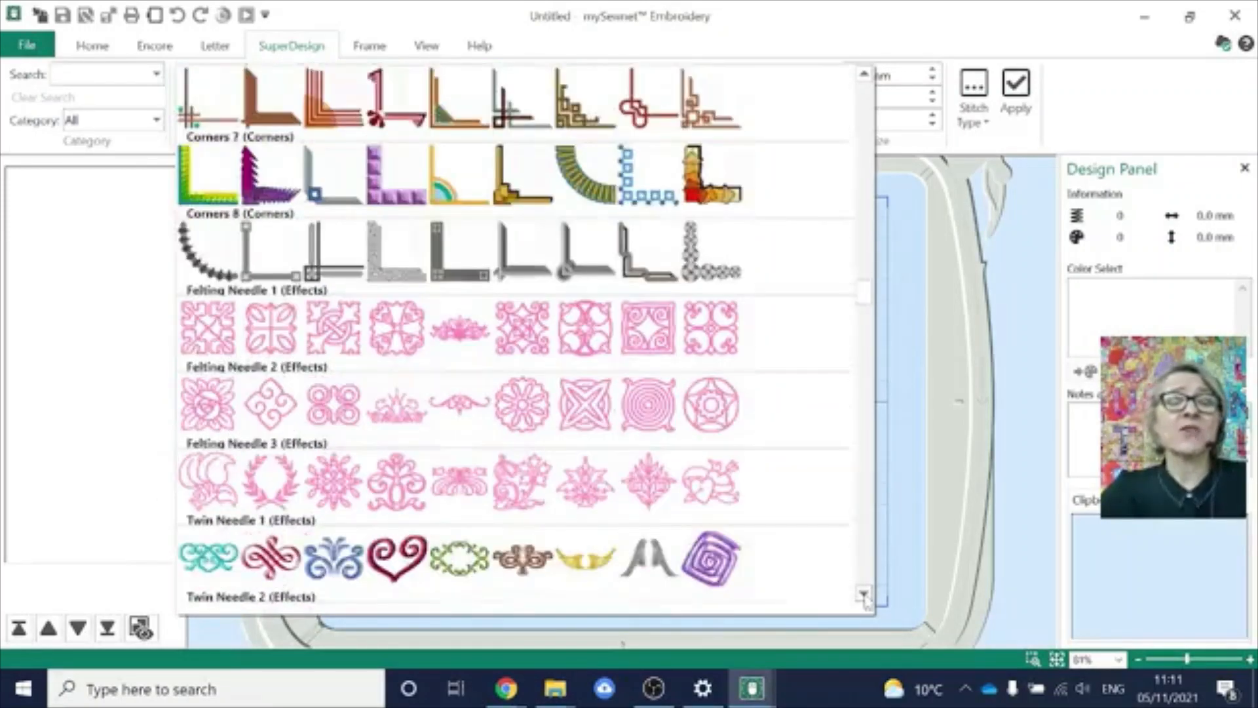
pyautogui.scroll(-1, 867, 598)
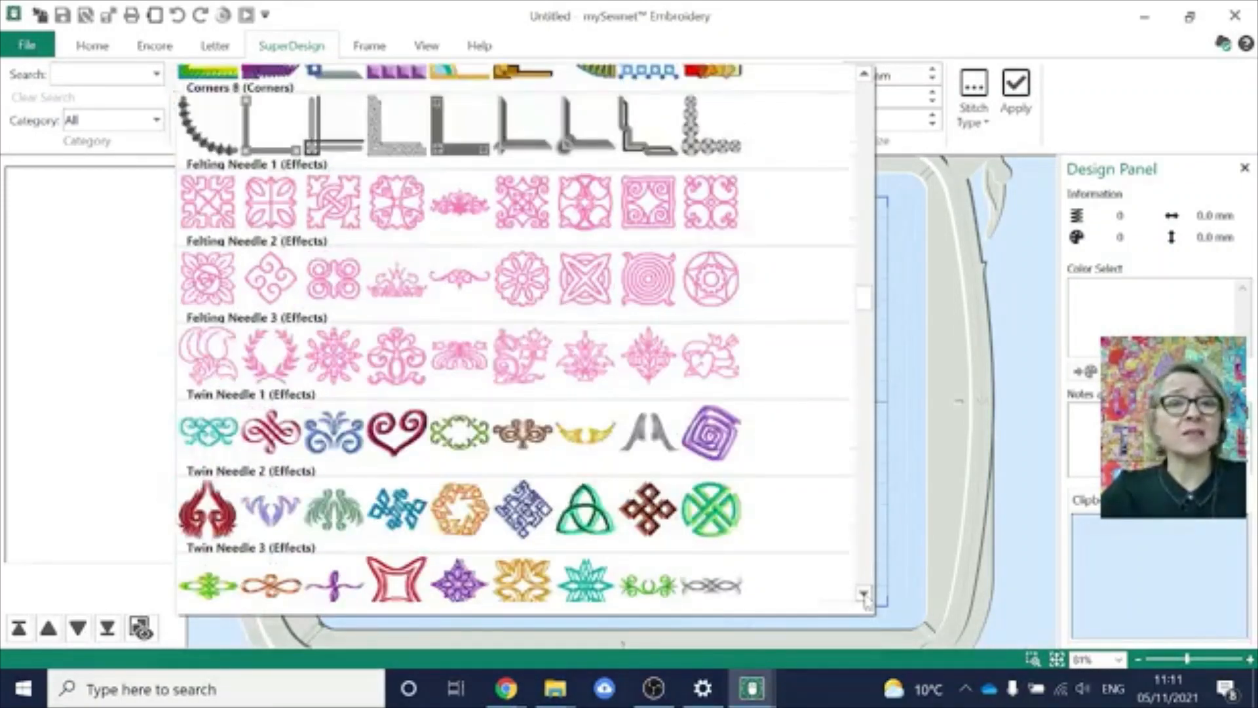
pyautogui.scroll(-5, 866, 600)
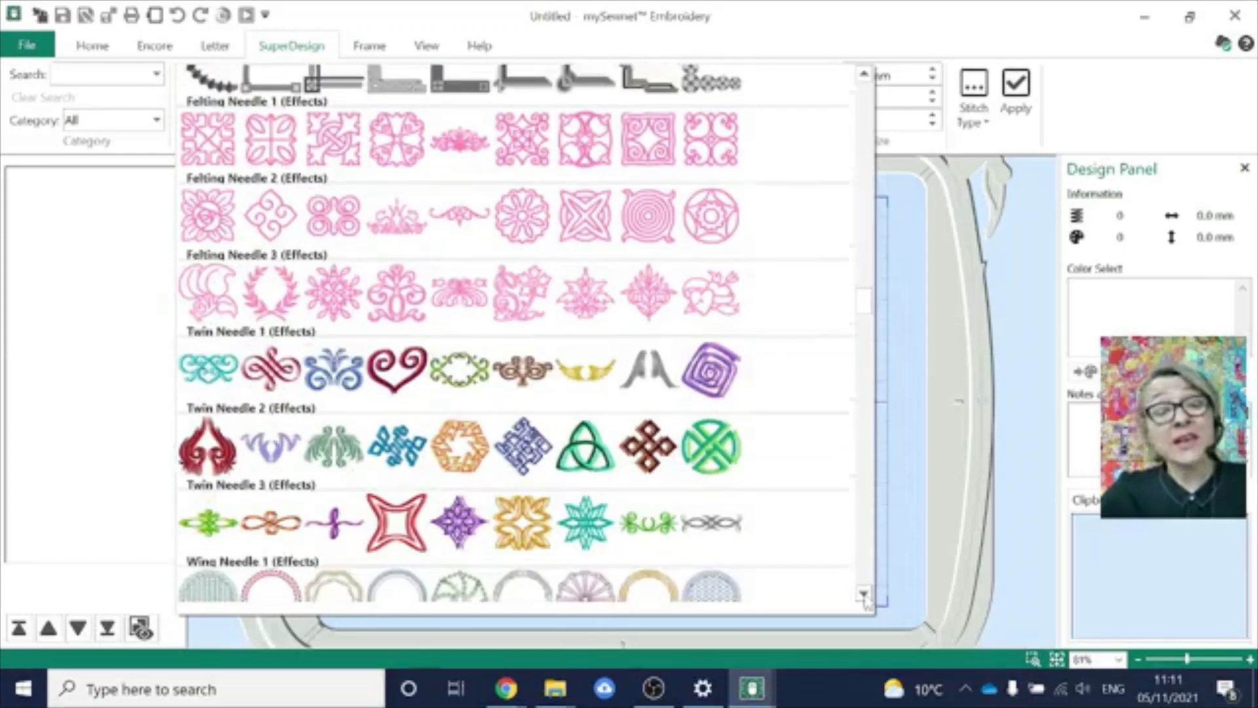
pyautogui.scroll(-4, 866, 598)
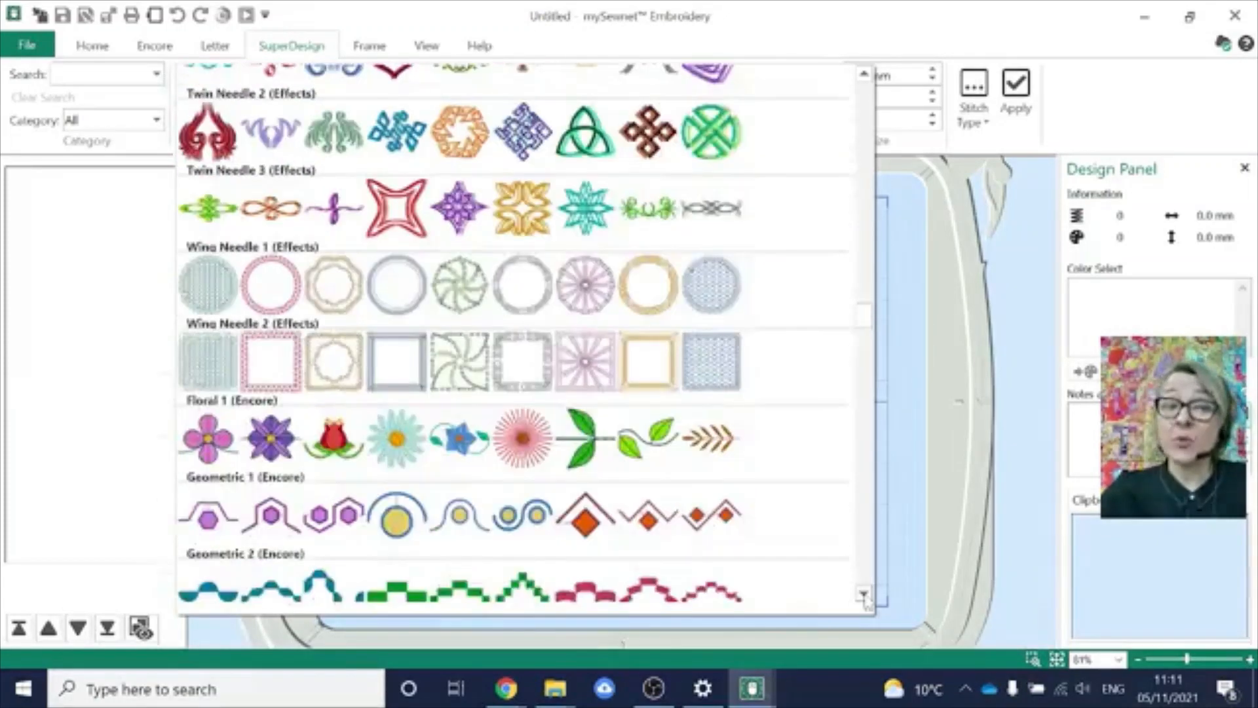
# - Review the Encore SuperDesigns, including the geometric, modular and ornamental sets, and continue to the Fantasy fairies and monsters
pyautogui.scroll(-1, 867, 598)
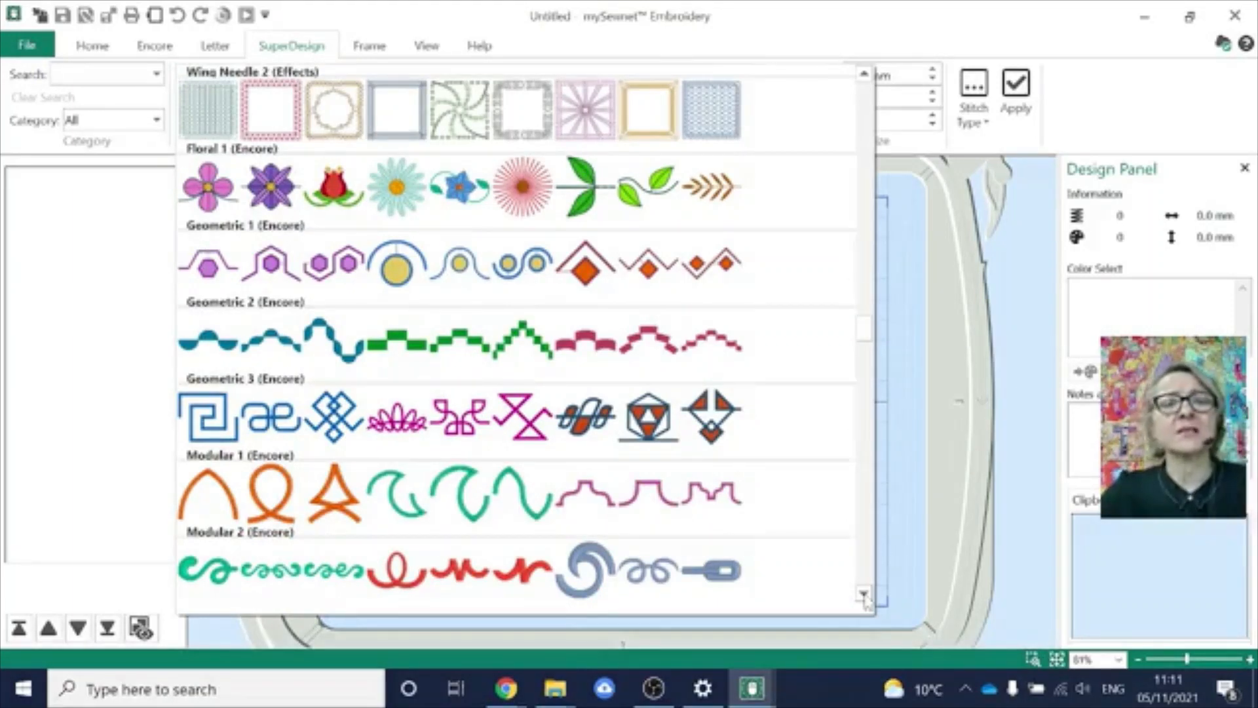
pyautogui.scroll(-5, 865, 598)
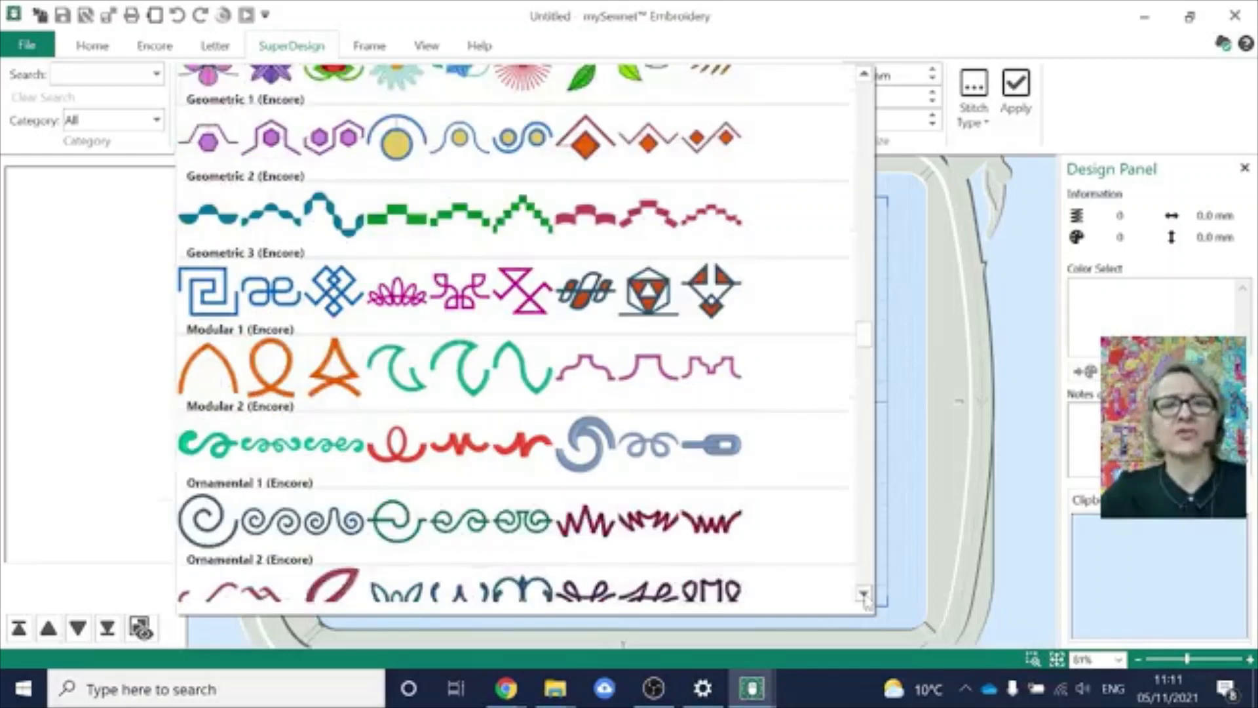
pyautogui.scroll(-4, 866, 598)
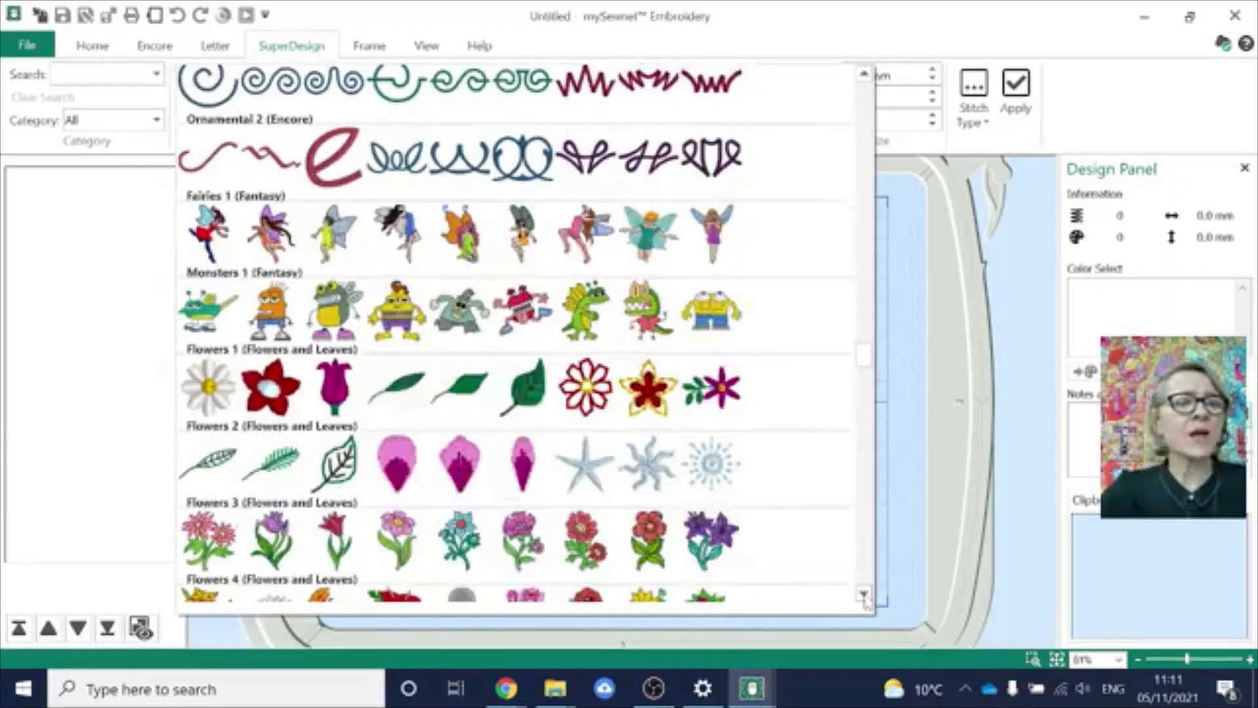
pyautogui.scroll(-1, 866, 598)
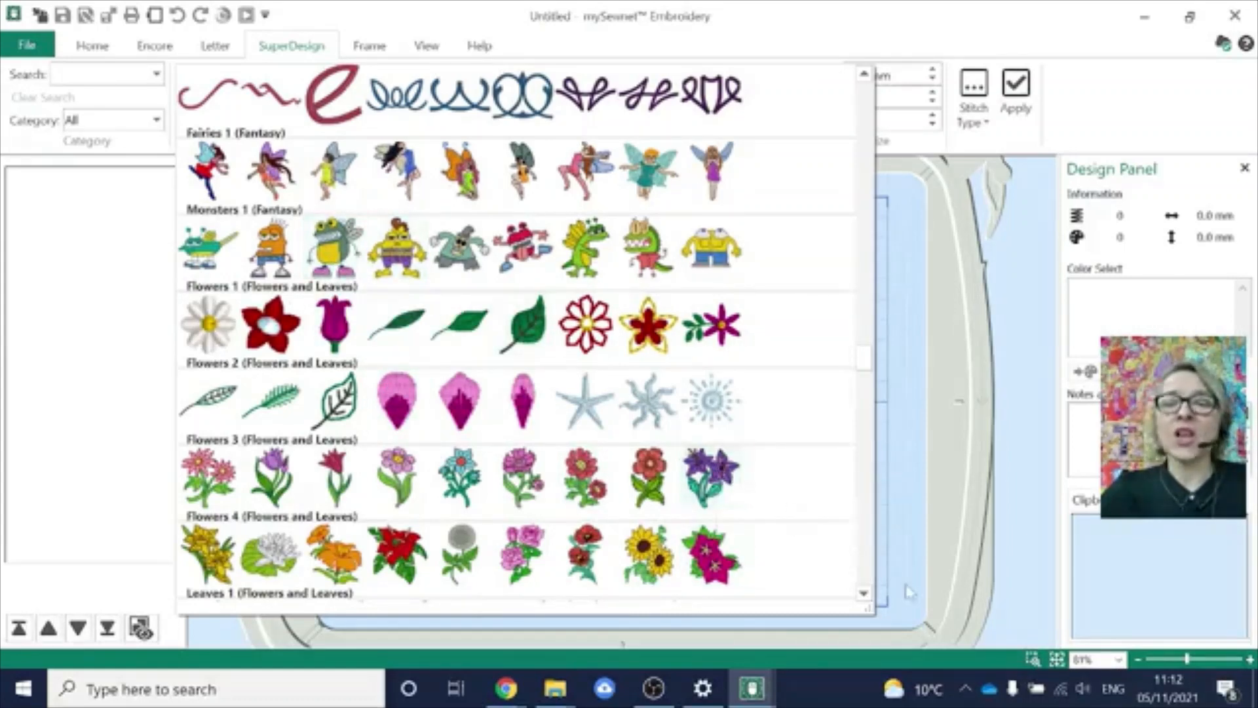
# - Look through the Flowers and Leaves SuperDesigns and the Food and Drink sets, including Coffee Time and Tea Time
pyautogui.click(864, 594)
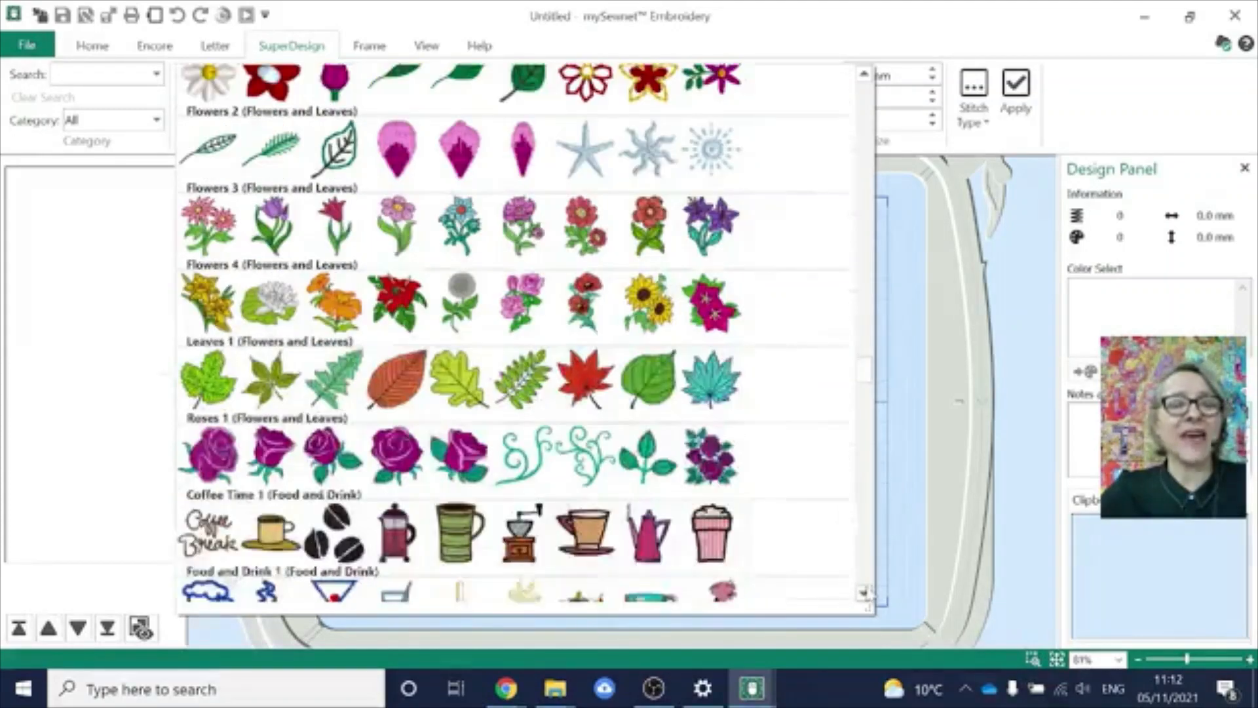
pyautogui.click(864, 593)
pyautogui.click(863, 593)
pyautogui.click(864, 593)
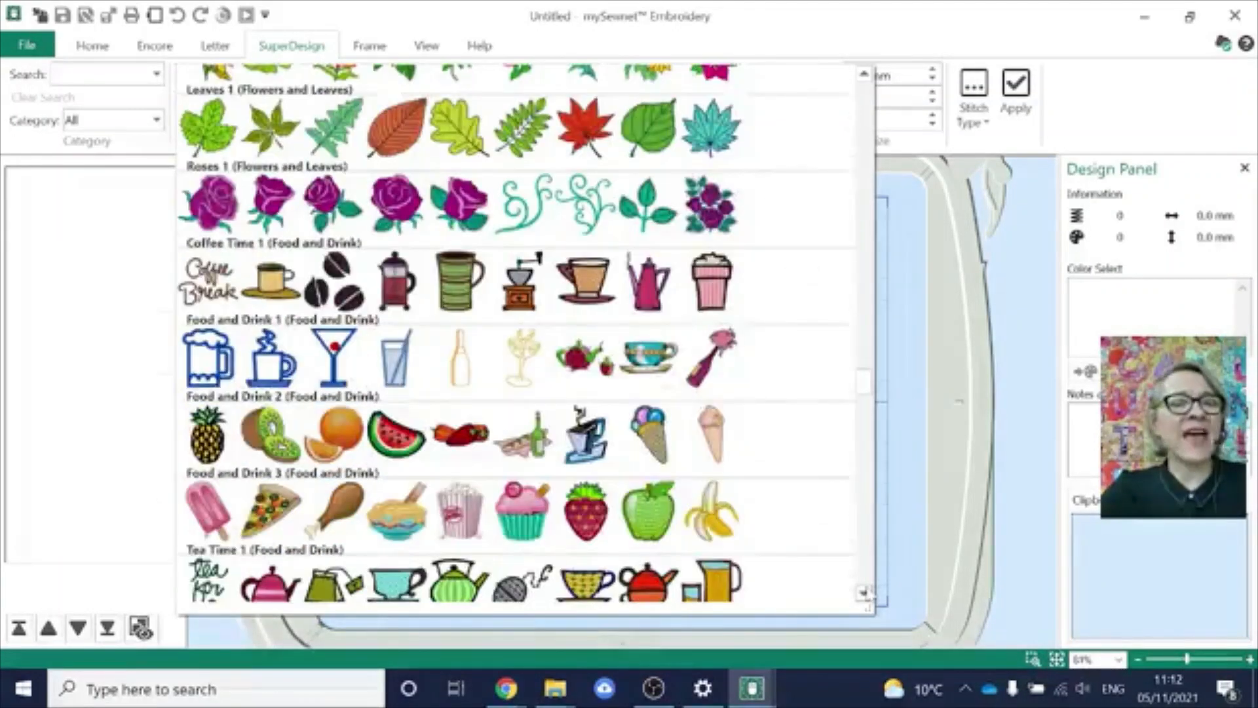
pyautogui.click(864, 593)
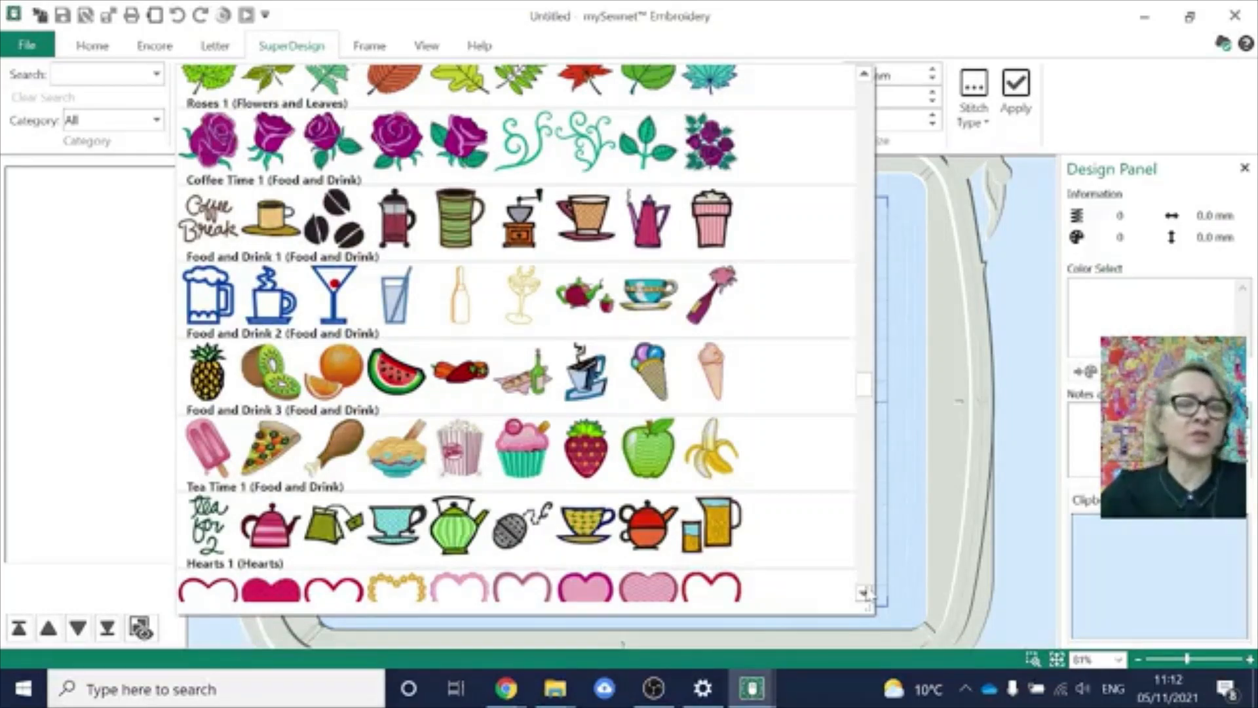
pyautogui.click(864, 594)
pyautogui.click(864, 594)
pyautogui.click(864, 593)
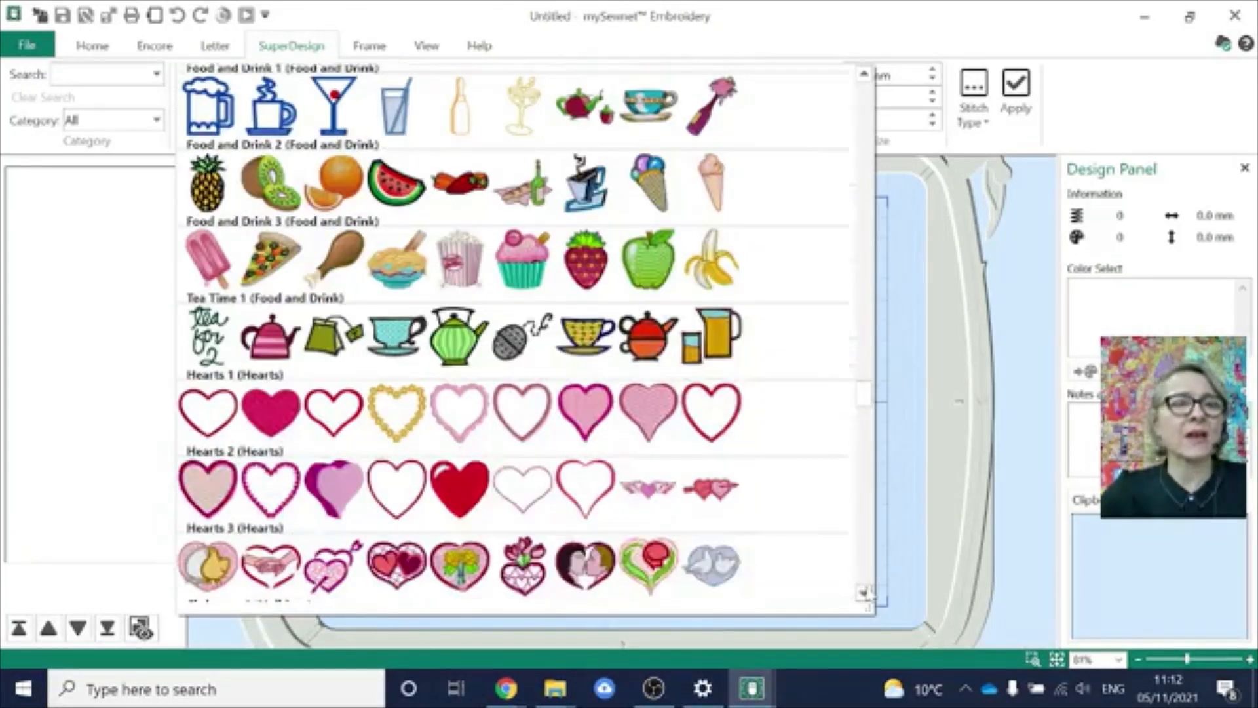
# - Browse the Hearts, Holidays and Home SuperDesigns, including the Christmas and Halloween sets
pyautogui.click(864, 594)
pyautogui.click(864, 593)
pyautogui.click(864, 593)
pyautogui.click(864, 593)
pyautogui.click(864, 593)
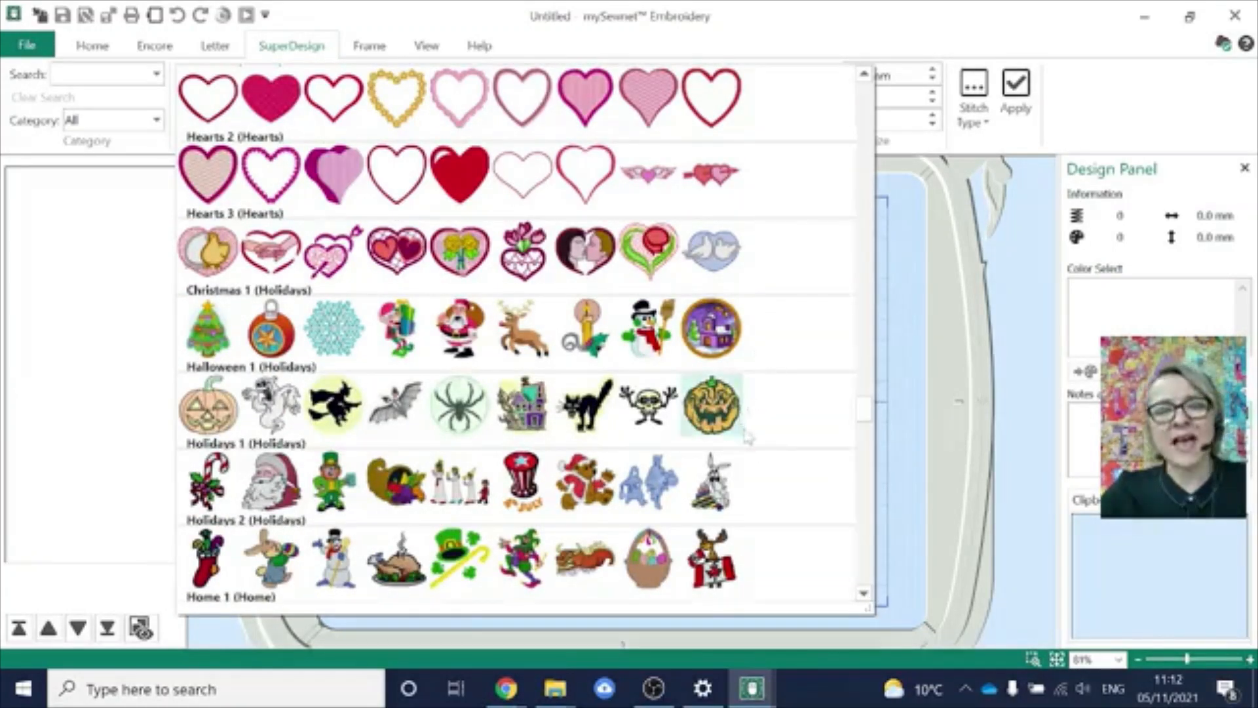
pyautogui.click(863, 593)
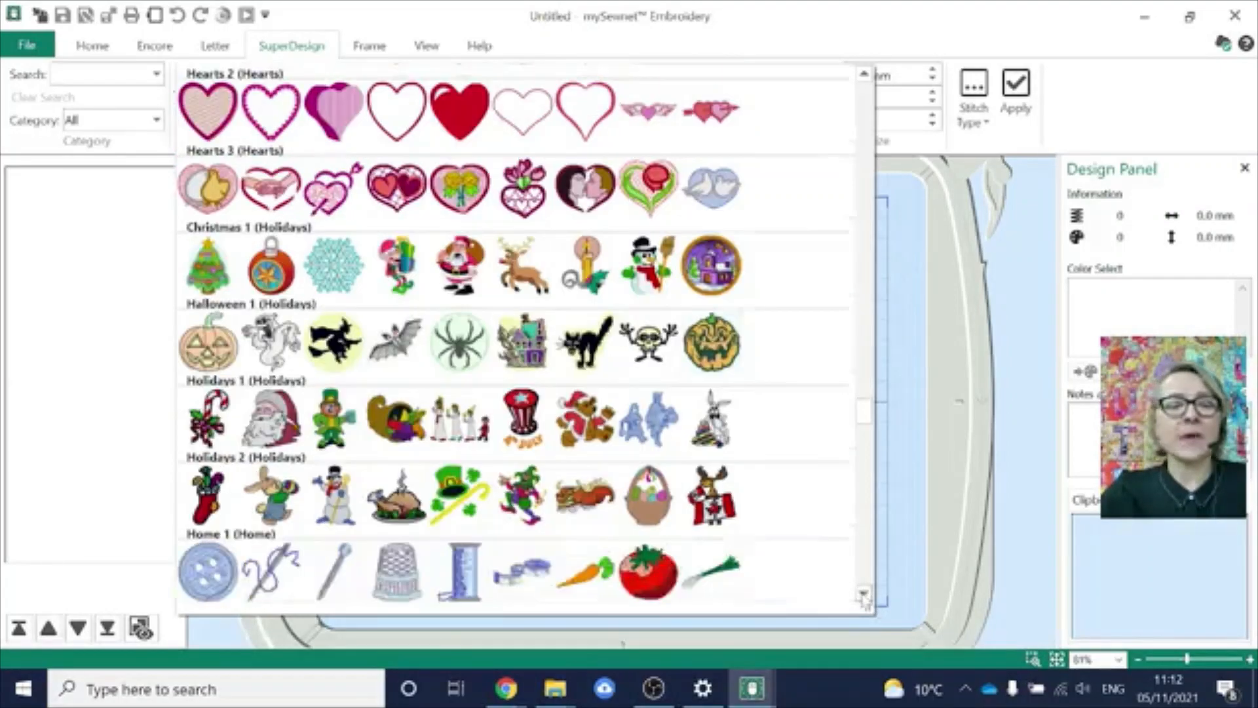
pyautogui.click(863, 593)
pyautogui.click(864, 593)
pyautogui.click(864, 593)
pyautogui.click(864, 593)
pyautogui.click(864, 593)
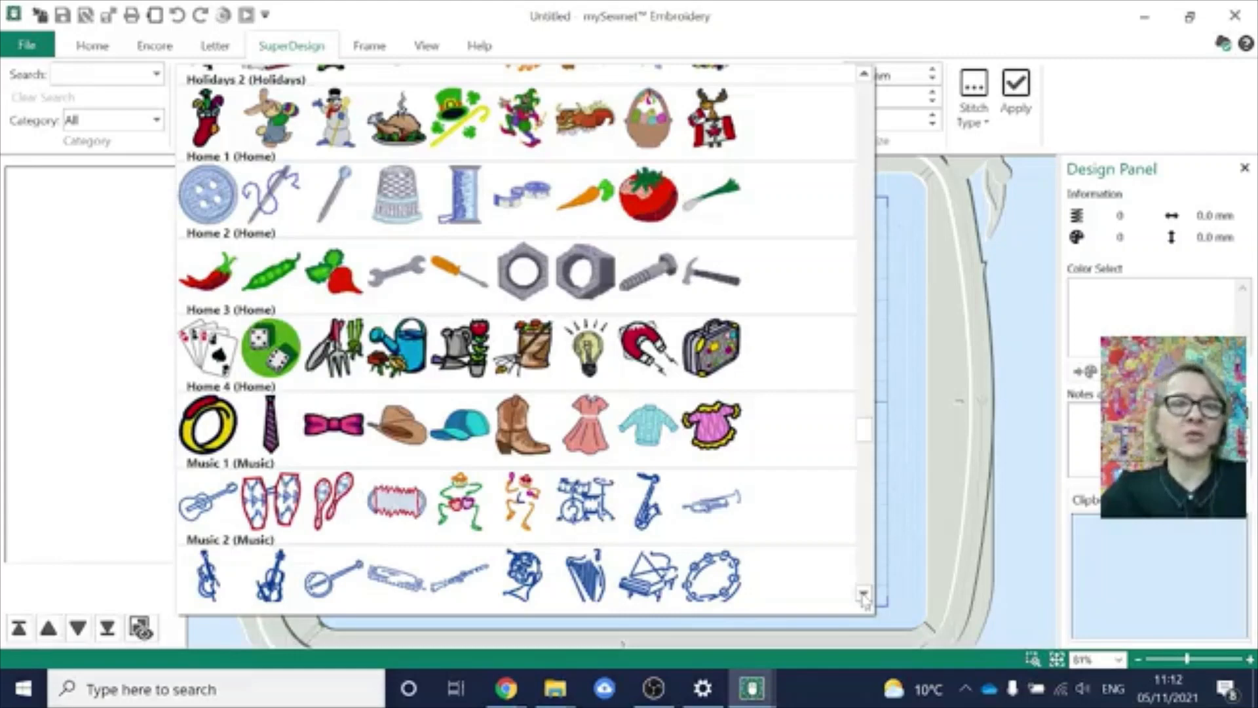
# - Look through the Music SuperDesigns, from the instruments to the notes and notation symbols, as far as People 1
pyautogui.click(864, 594)
pyautogui.click(864, 594)
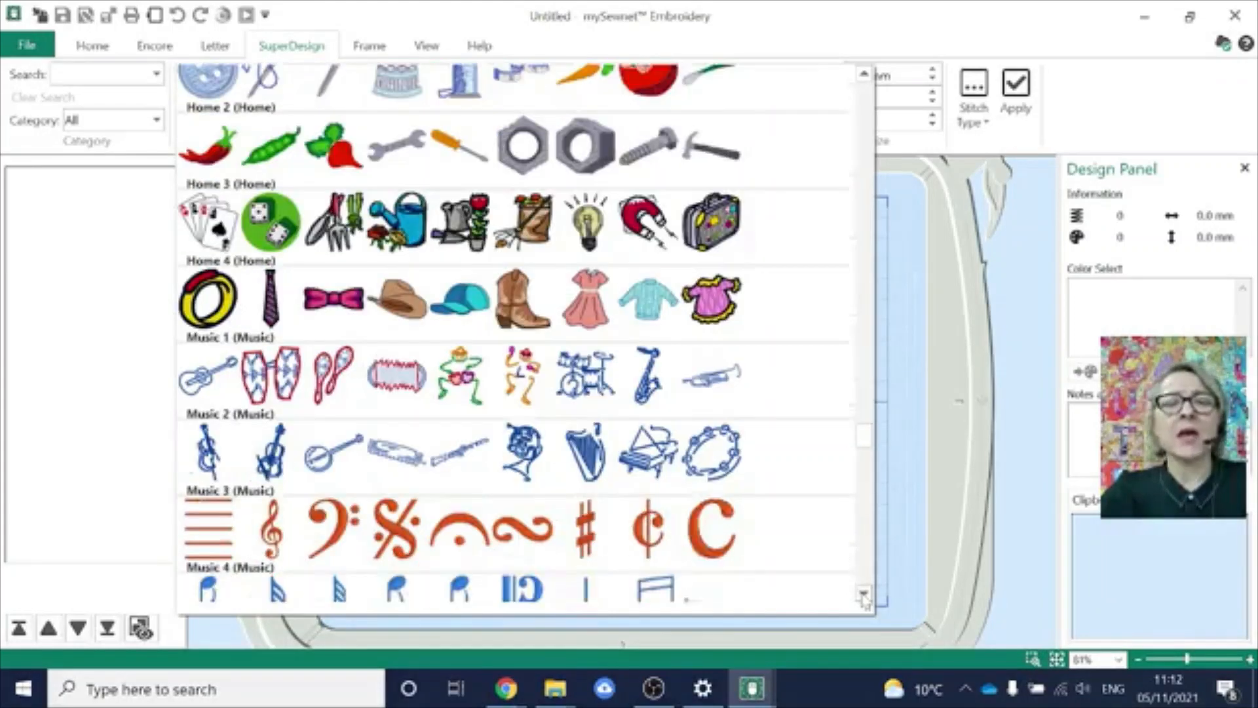
pyautogui.click(864, 594)
pyautogui.click(864, 593)
pyautogui.click(864, 594)
pyautogui.click(864, 594)
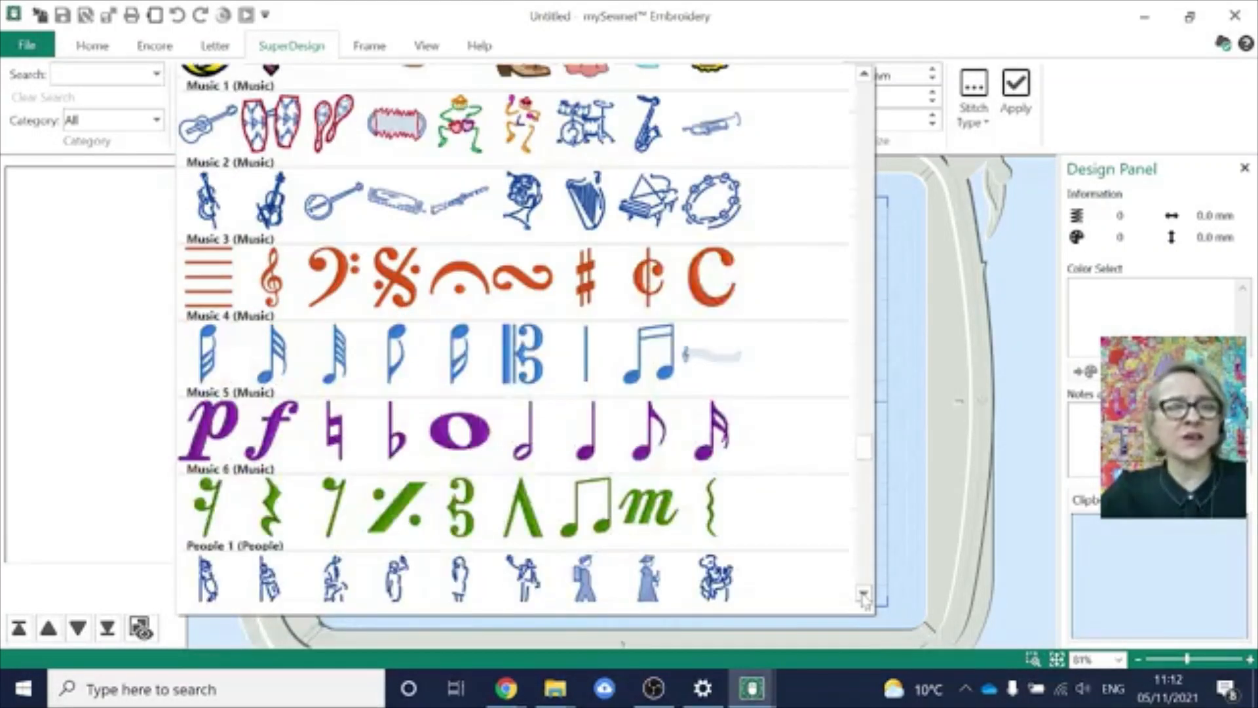
# - Look through the People, Redwork and Religious SuperDesigns, as far as the Scallop sets
pyautogui.click(864, 594)
pyautogui.click(864, 594)
pyautogui.click(864, 594)
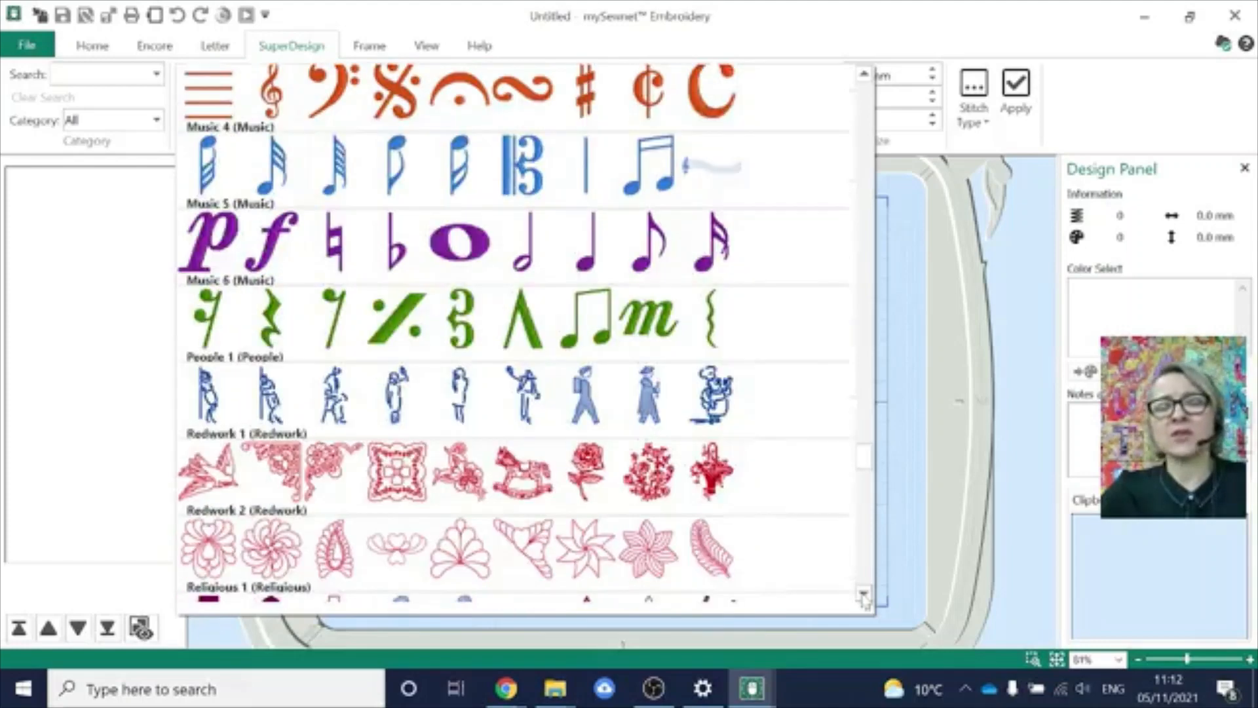
pyautogui.click(864, 594)
pyautogui.click(864, 594)
pyautogui.click(864, 594)
pyautogui.click(864, 593)
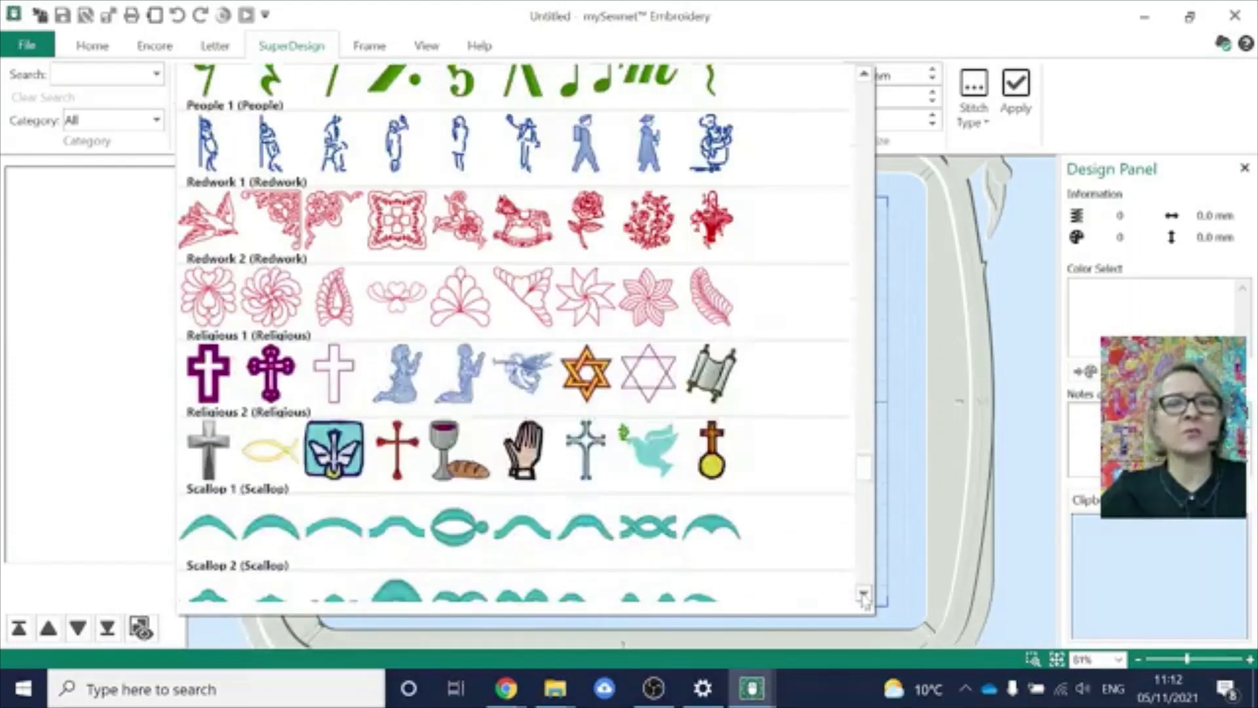
pyautogui.click(864, 594)
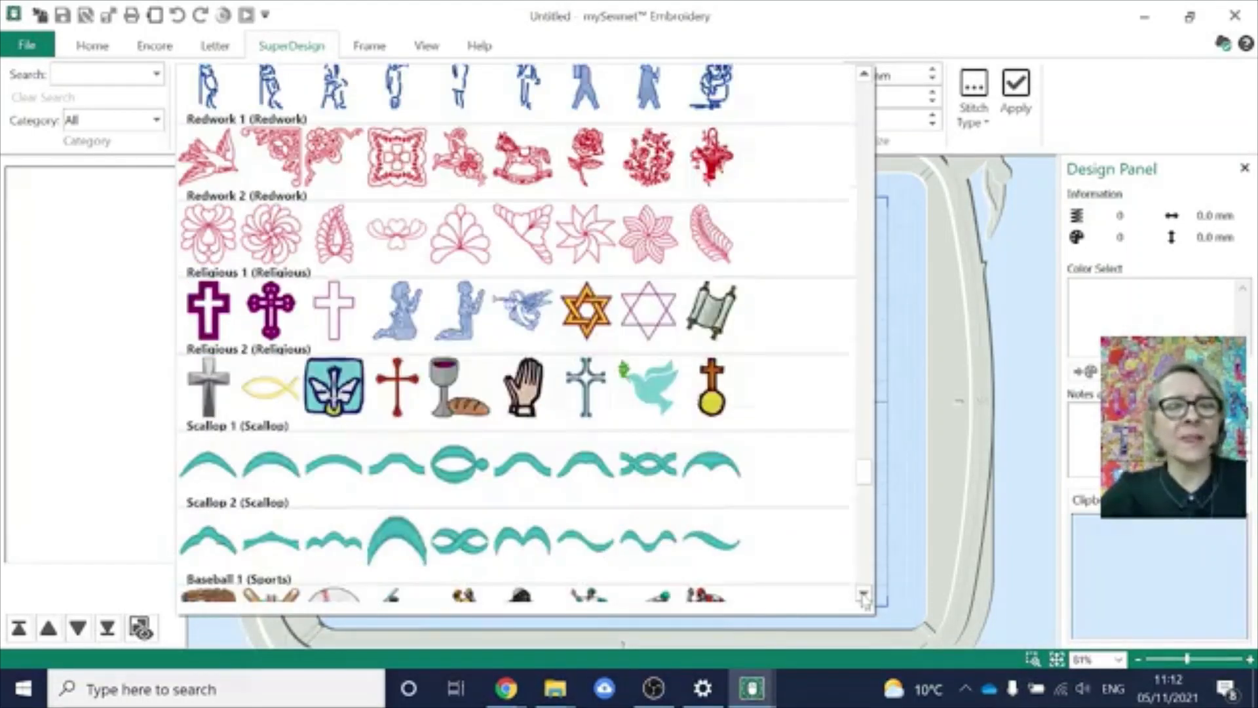
# - Browse the Sports SuperDesigns from Baseball to Soccer, along with the Sports Symbols and Stars sets
pyautogui.click(864, 594)
pyautogui.click(863, 594)
pyautogui.click(864, 594)
pyautogui.click(864, 594)
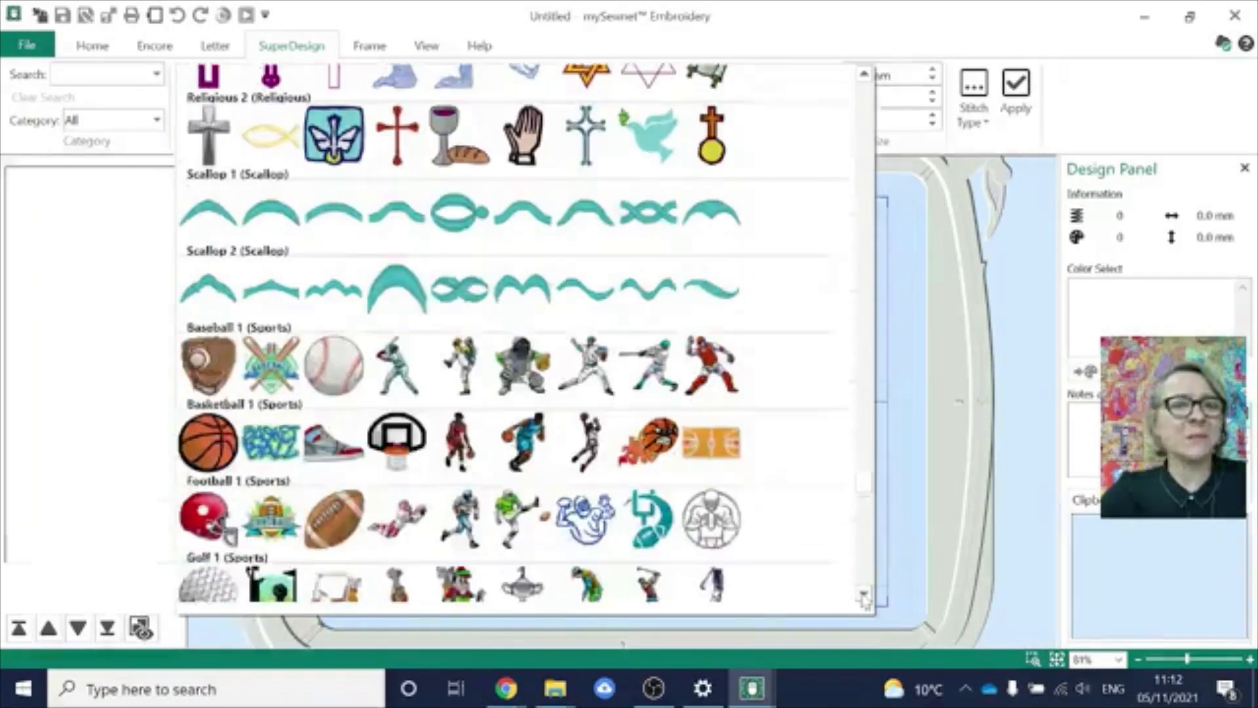
pyautogui.click(864, 593)
pyautogui.click(863, 594)
pyautogui.click(864, 594)
pyautogui.click(864, 593)
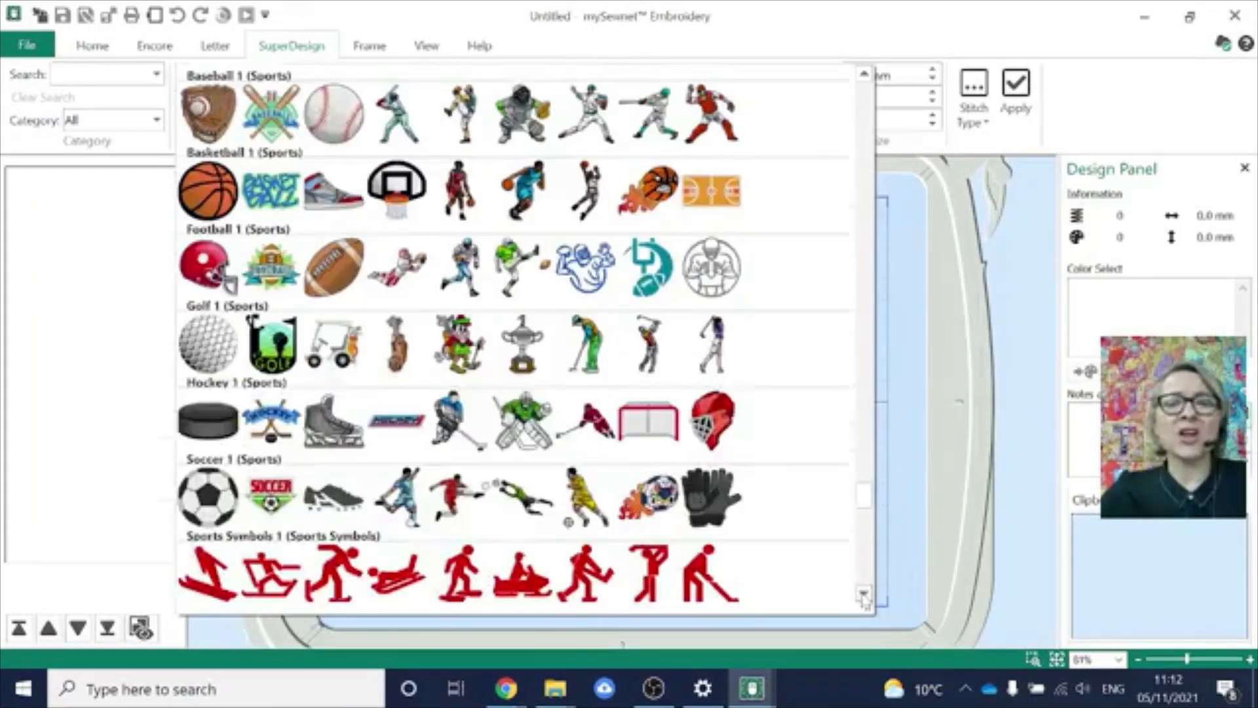
pyautogui.click(864, 594)
pyautogui.click(864, 594)
pyautogui.click(864, 594)
pyautogui.click(864, 593)
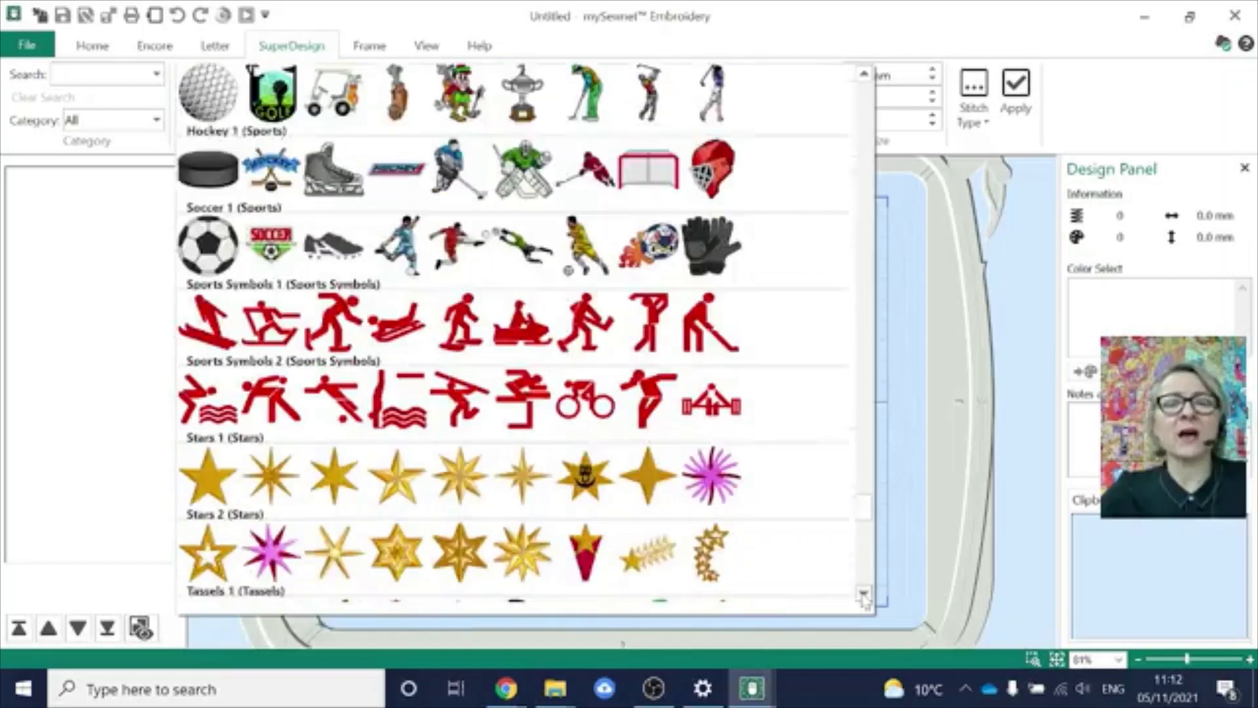
# - Review the Tassels and Transport SuperDesigns, including Cars and Silhouettes, and continue to the first Trees sets
pyautogui.click(864, 594)
pyautogui.click(864, 593)
pyautogui.click(863, 594)
pyautogui.click(864, 594)
pyautogui.click(864, 594)
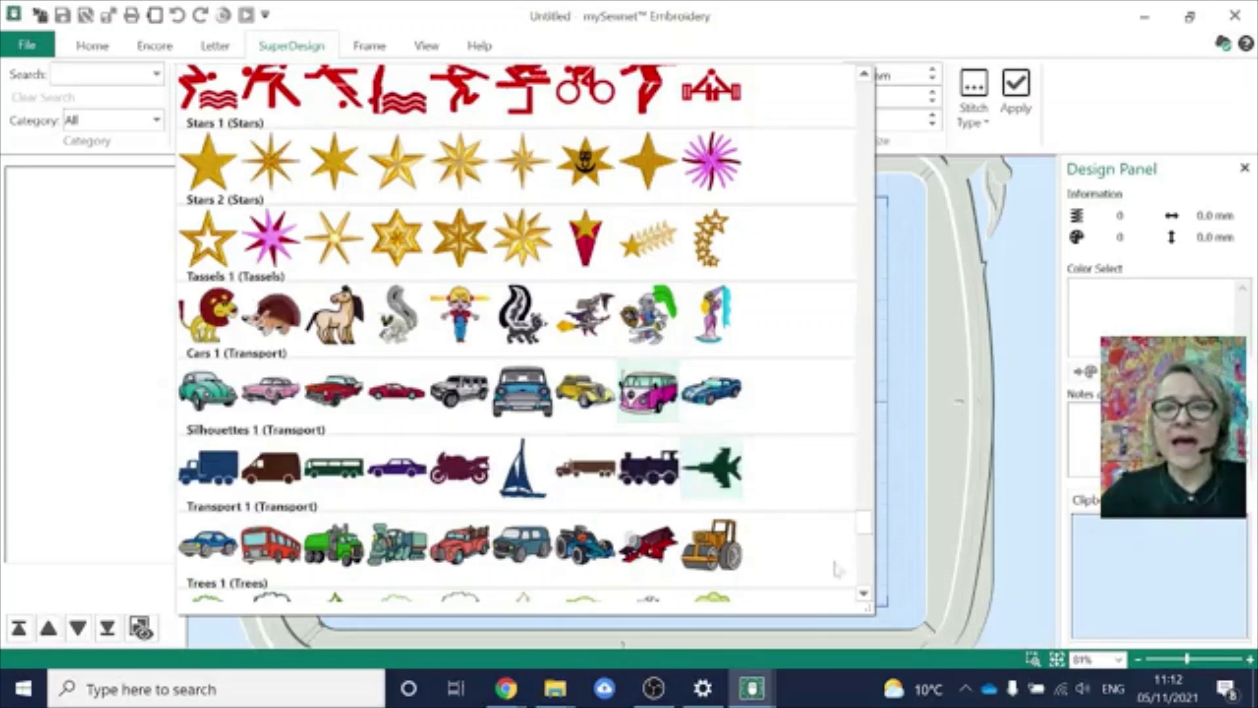
pyautogui.click(864, 593)
pyautogui.click(865, 595)
pyautogui.click(865, 595)
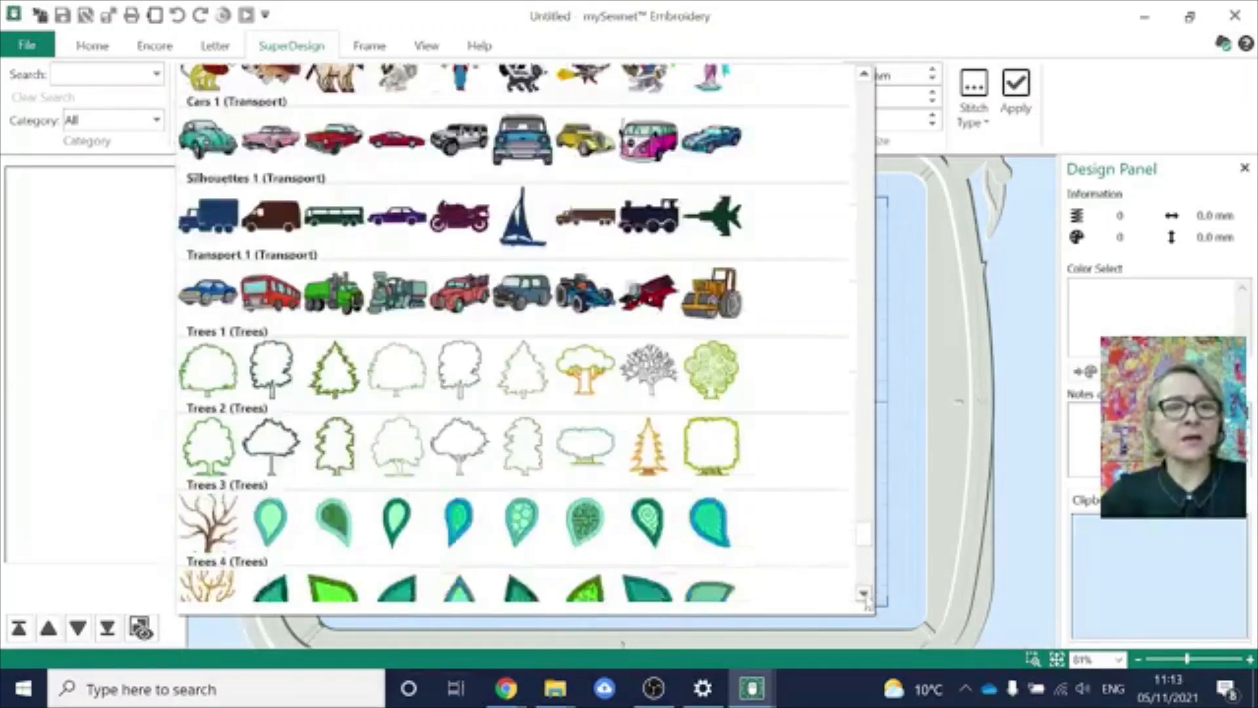
# - Look through the remaining Trees, Wreath and Zodiac SuperDesigns to the end of the gallery at Zodiac 7
pyautogui.click(865, 595)
pyautogui.click(865, 596)
pyautogui.click(866, 595)
pyautogui.click(866, 595)
pyautogui.click(865, 595)
pyautogui.click(865, 595)
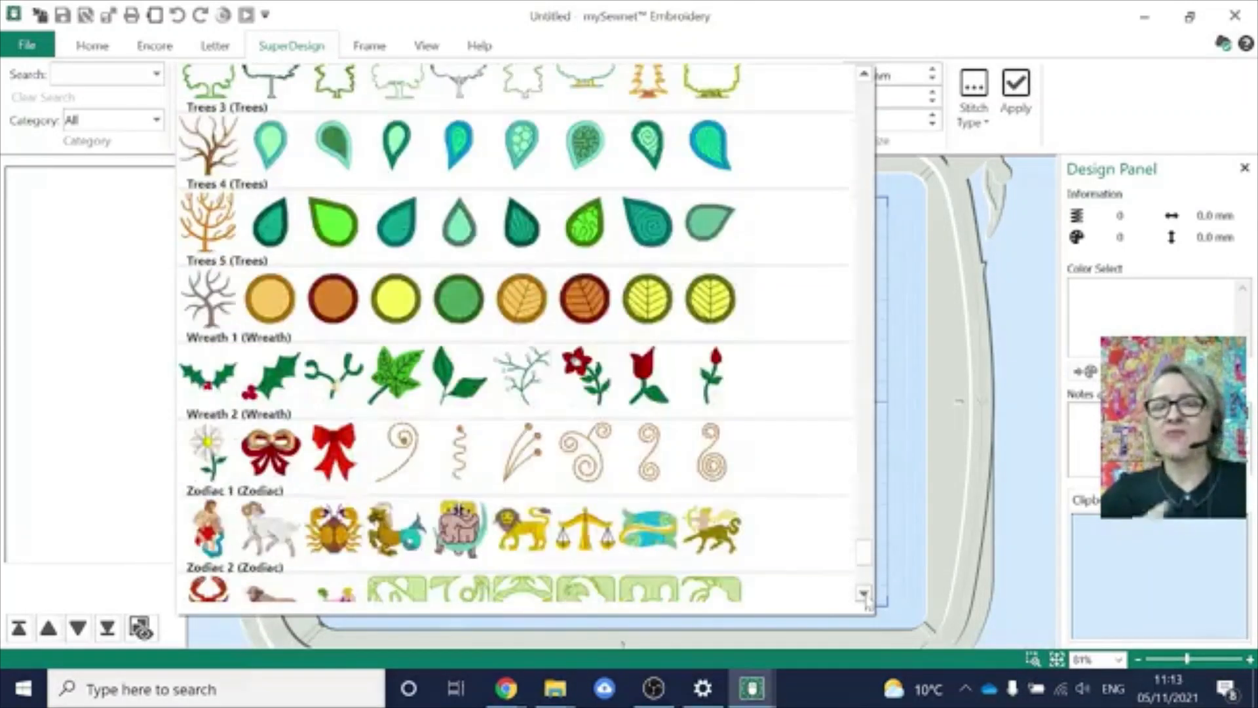
pyautogui.click(866, 595)
pyautogui.click(865, 595)
pyautogui.click(865, 595)
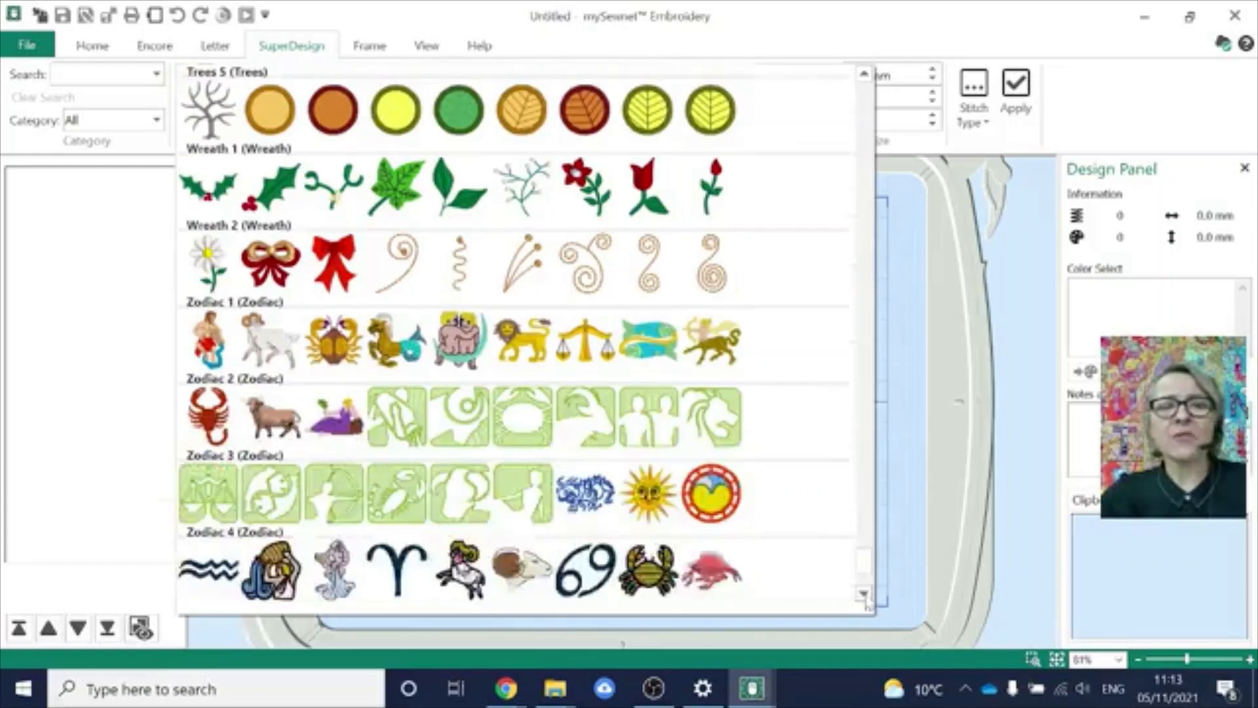
pyautogui.click(865, 596)
pyautogui.click(866, 595)
pyautogui.click(865, 596)
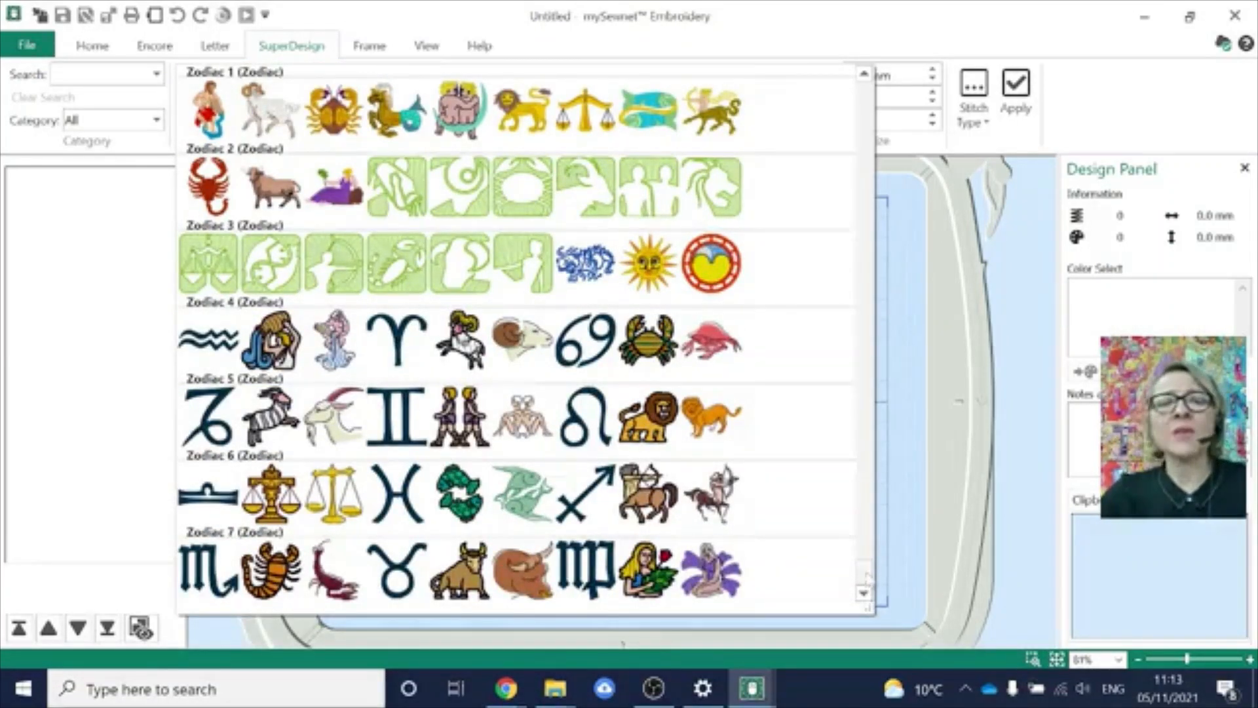
# - Choose the Pot Plant SuperDesign from Home 3 and place it in the hoop at size 60 mm
pyautogui.moveTo(867, 577); pyautogui.dragTo(874, 433)
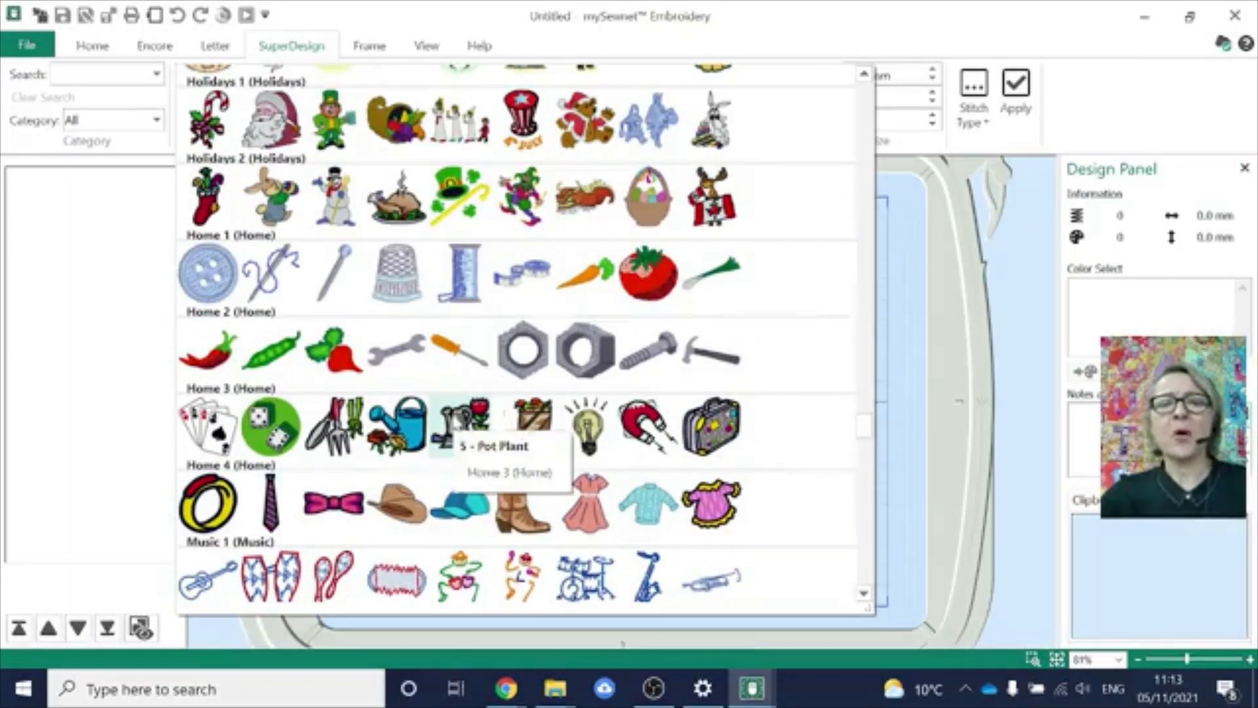
pyautogui.click(452, 421)
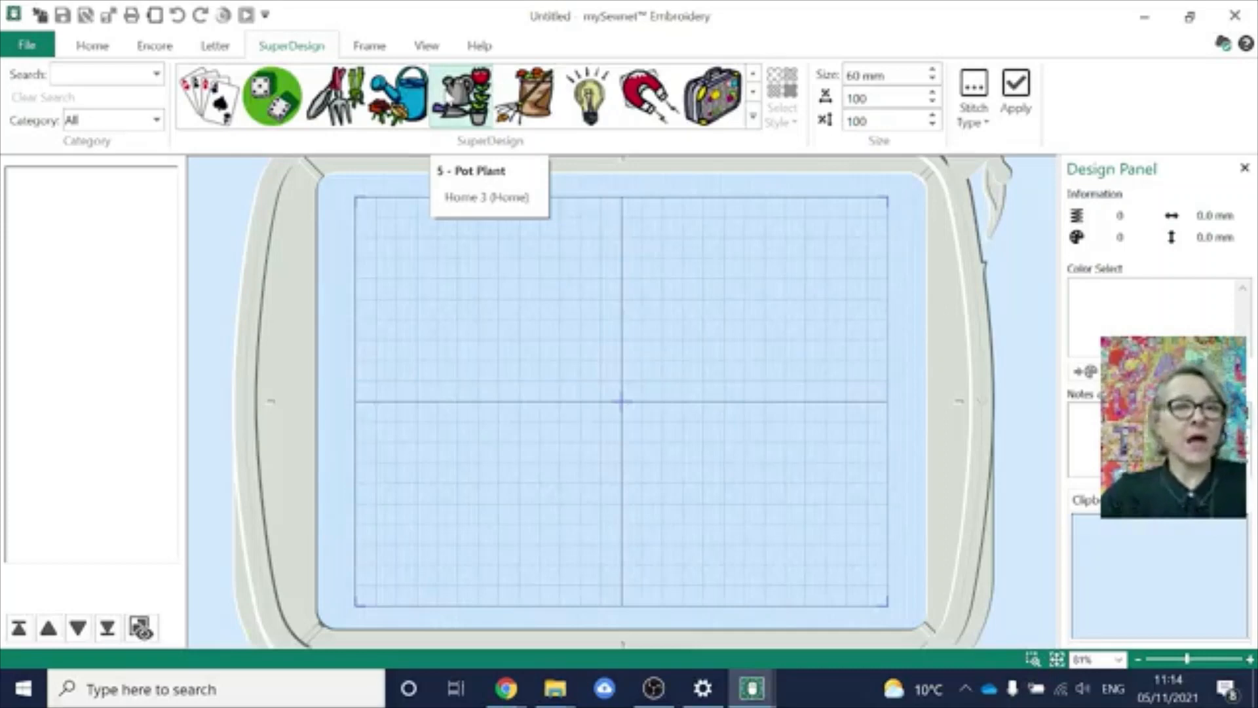
pyautogui.press('ctrl')
pyautogui.click(457, 118)
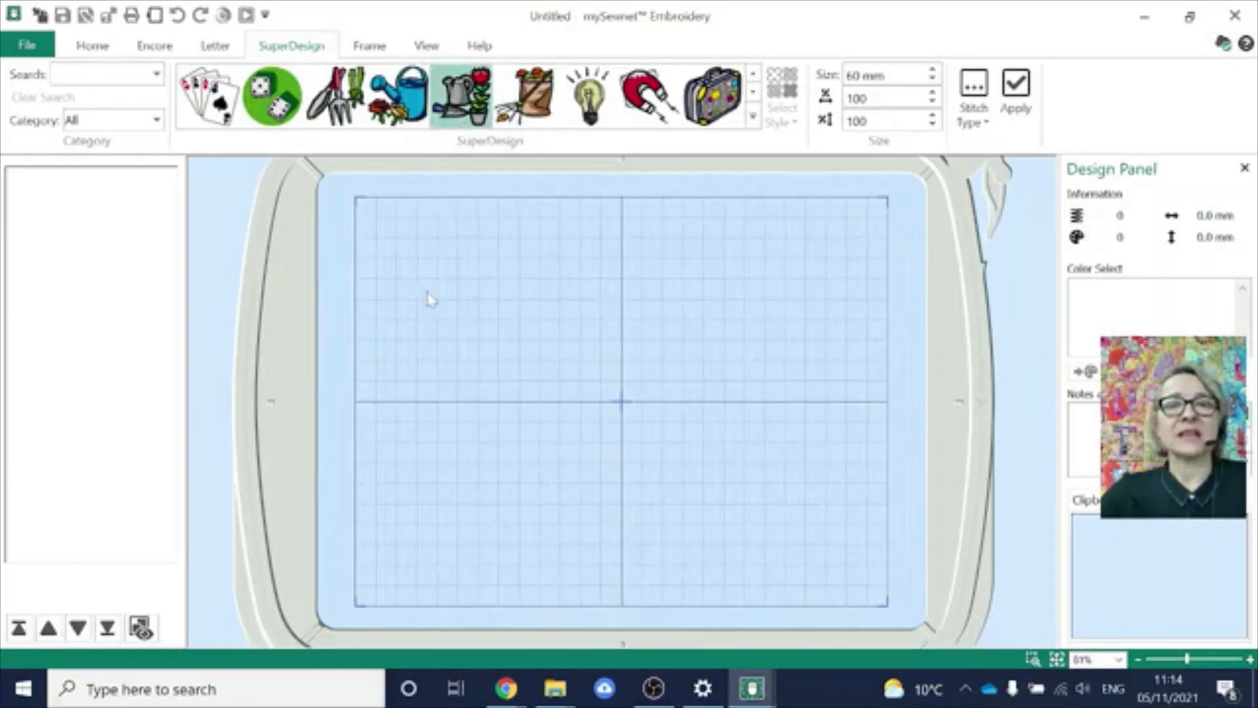
pyautogui.press('ctrl')
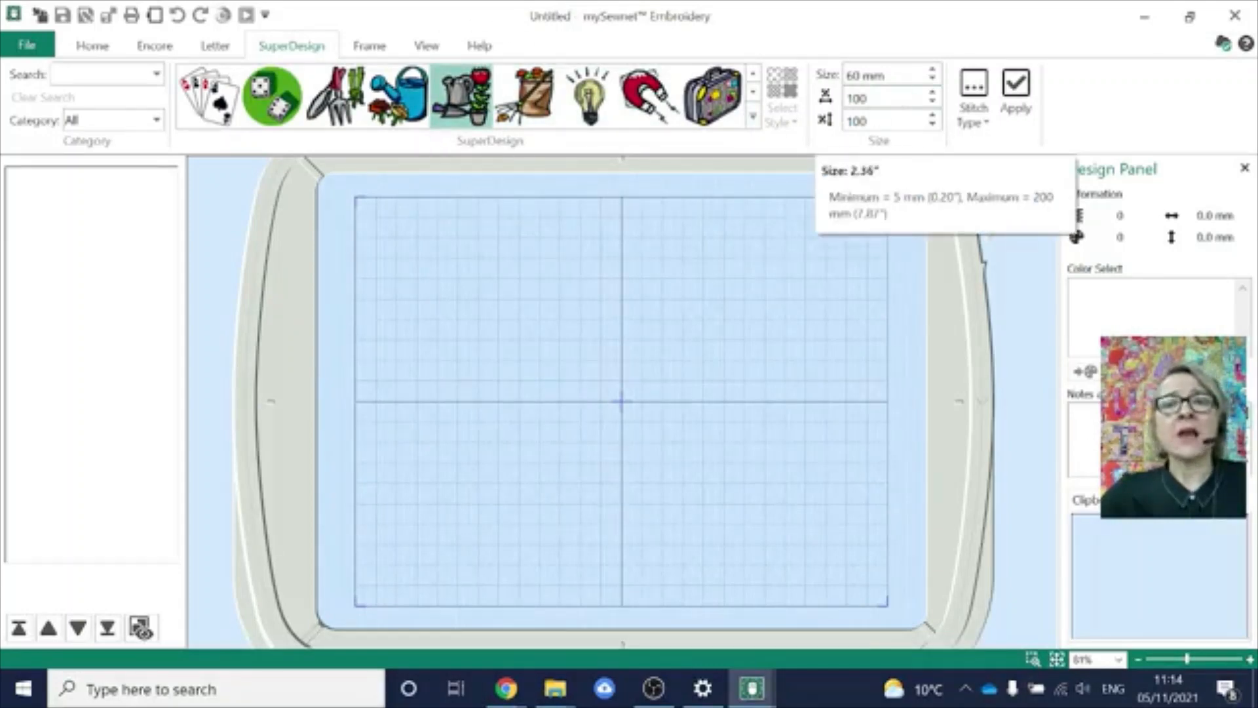
pyautogui.press('ctrl')
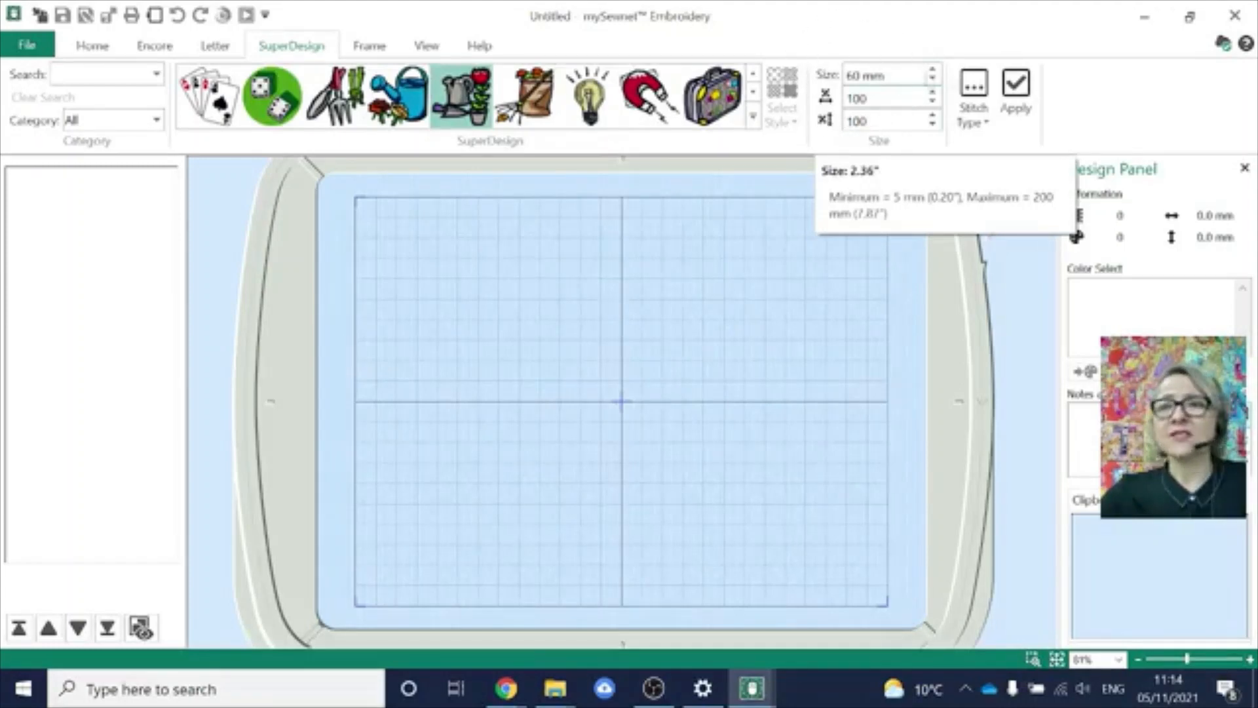
pyautogui.click(1016, 88)
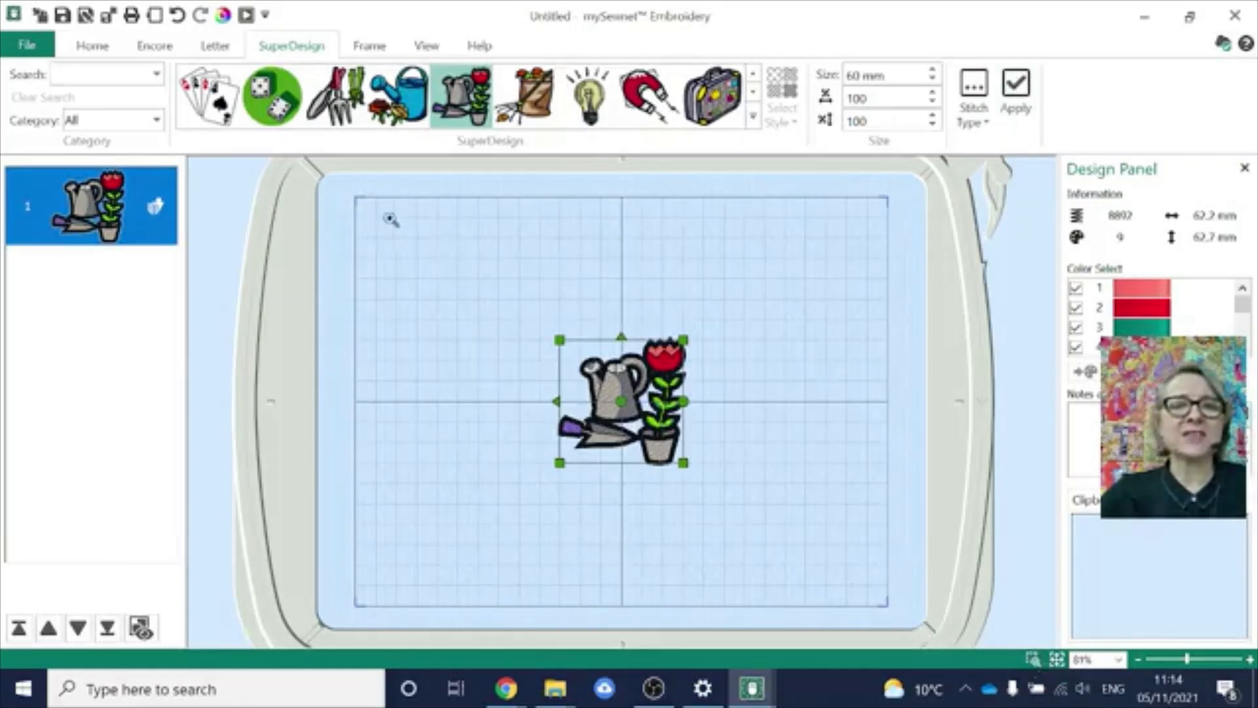
# - Enlarge the pot plant design in the hoop to about 156 x 167 mm and shrink it to about 54 x 55 mm
pyautogui.moveTo(388, 216); pyautogui.dragTo(861, 583)
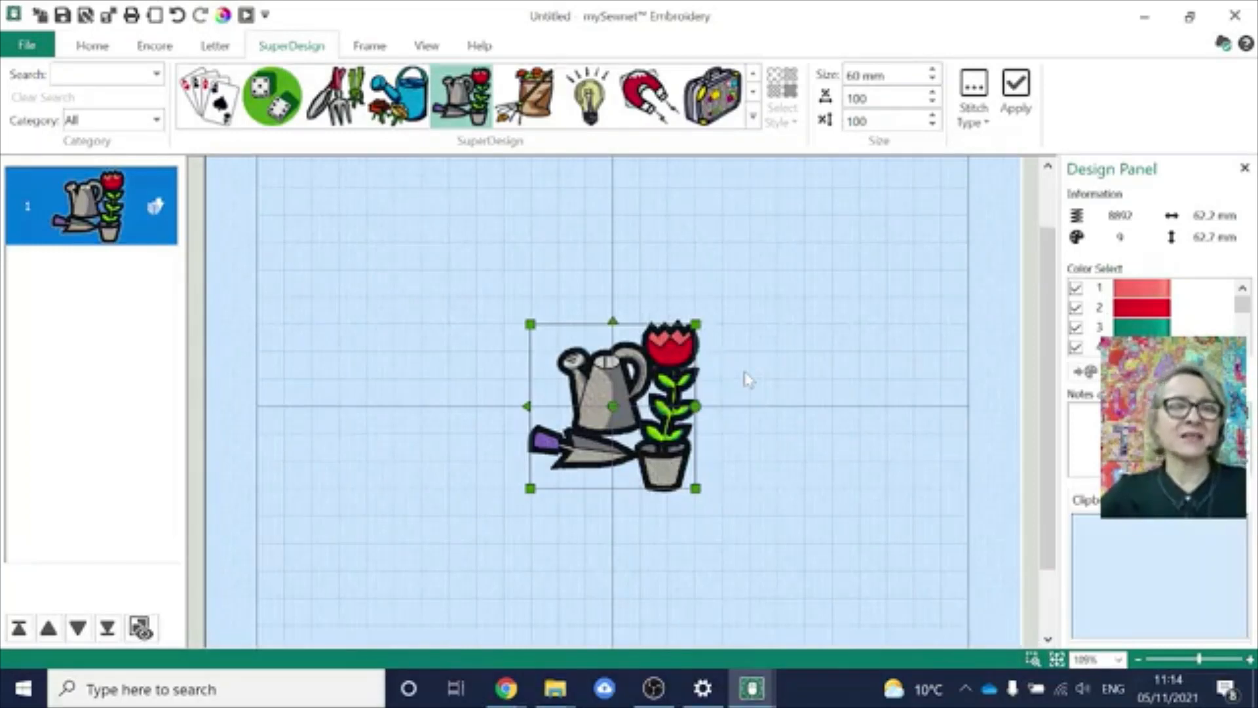
pyautogui.click(531, 323)
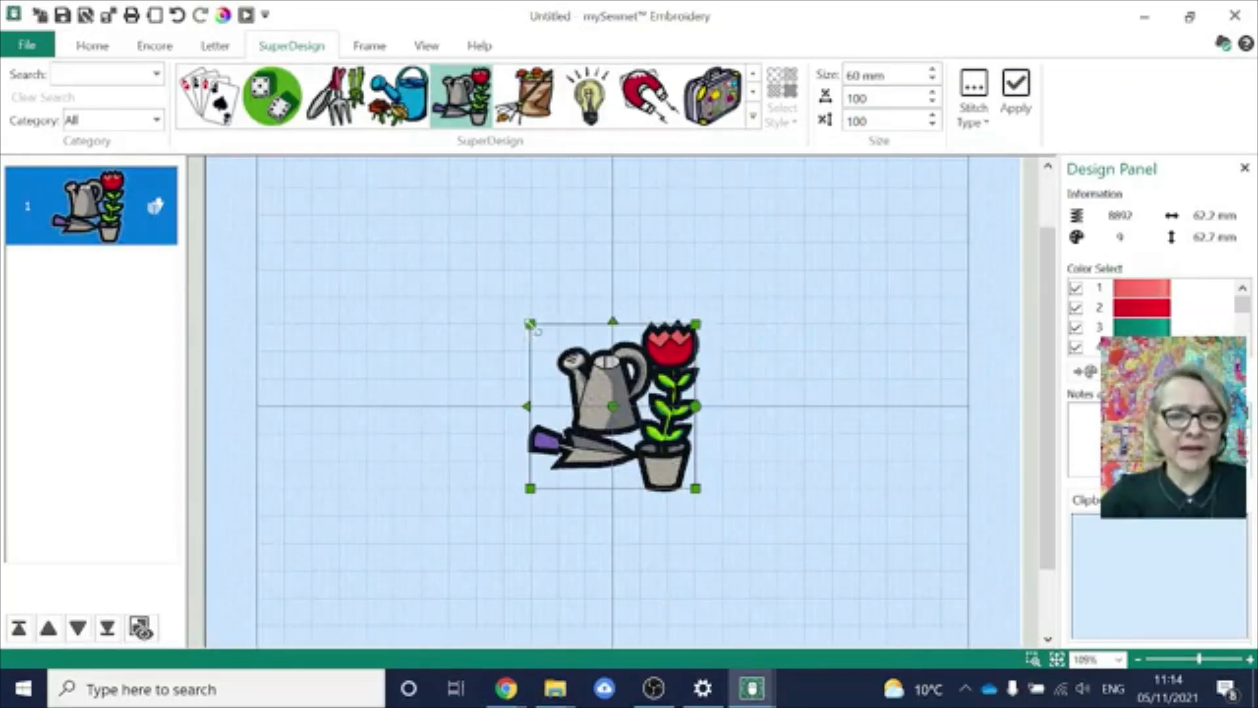
pyautogui.click(532, 326)
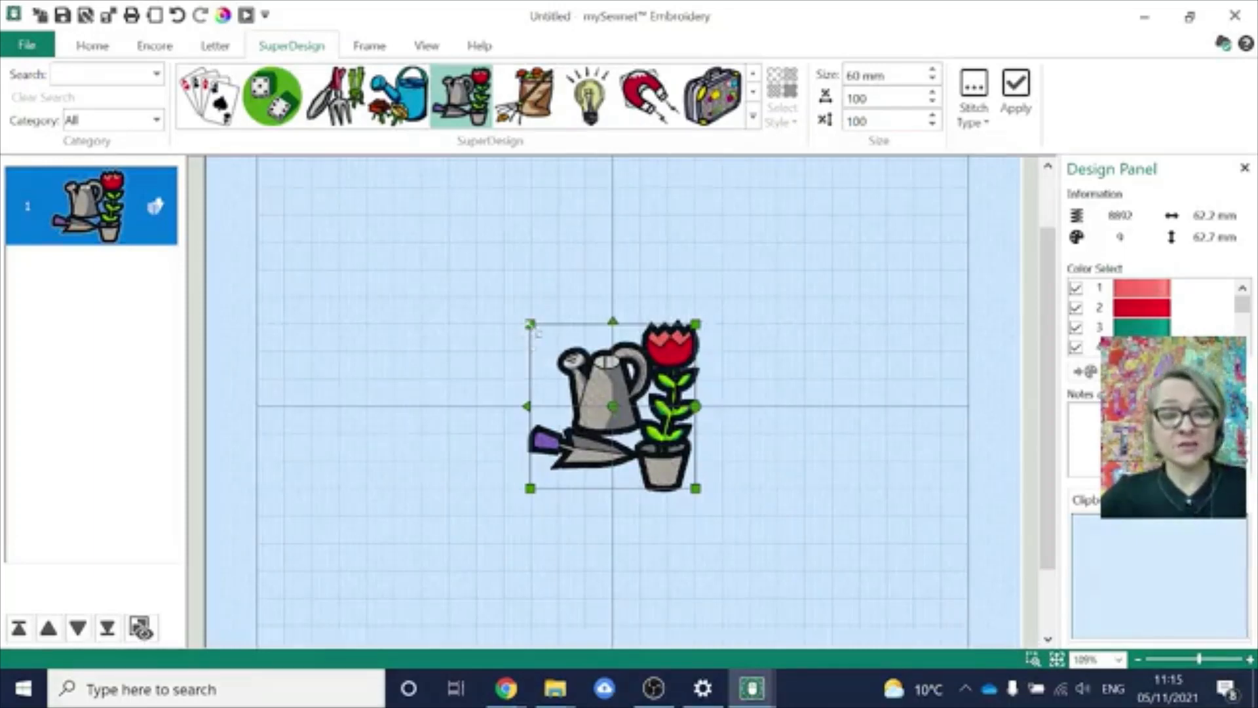
pyautogui.moveTo(537, 332); pyautogui.dragTo(388, 169)
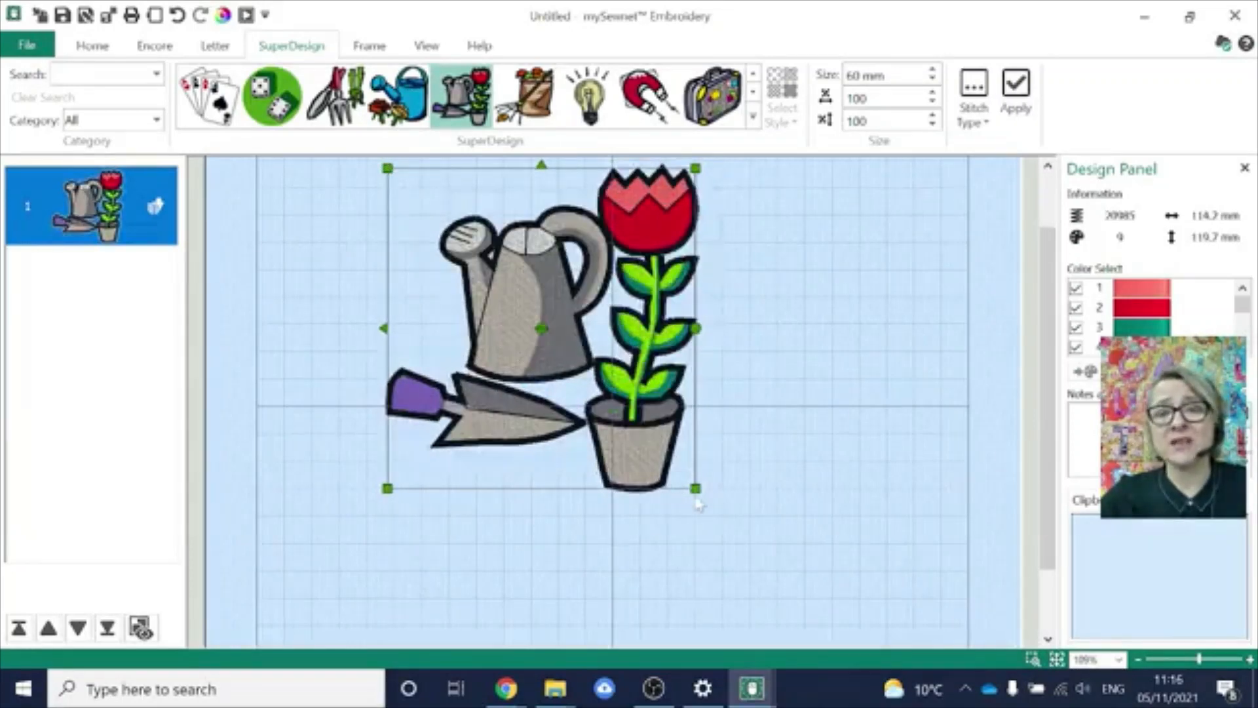
pyautogui.moveTo(696, 489); pyautogui.dragTo(810, 616)
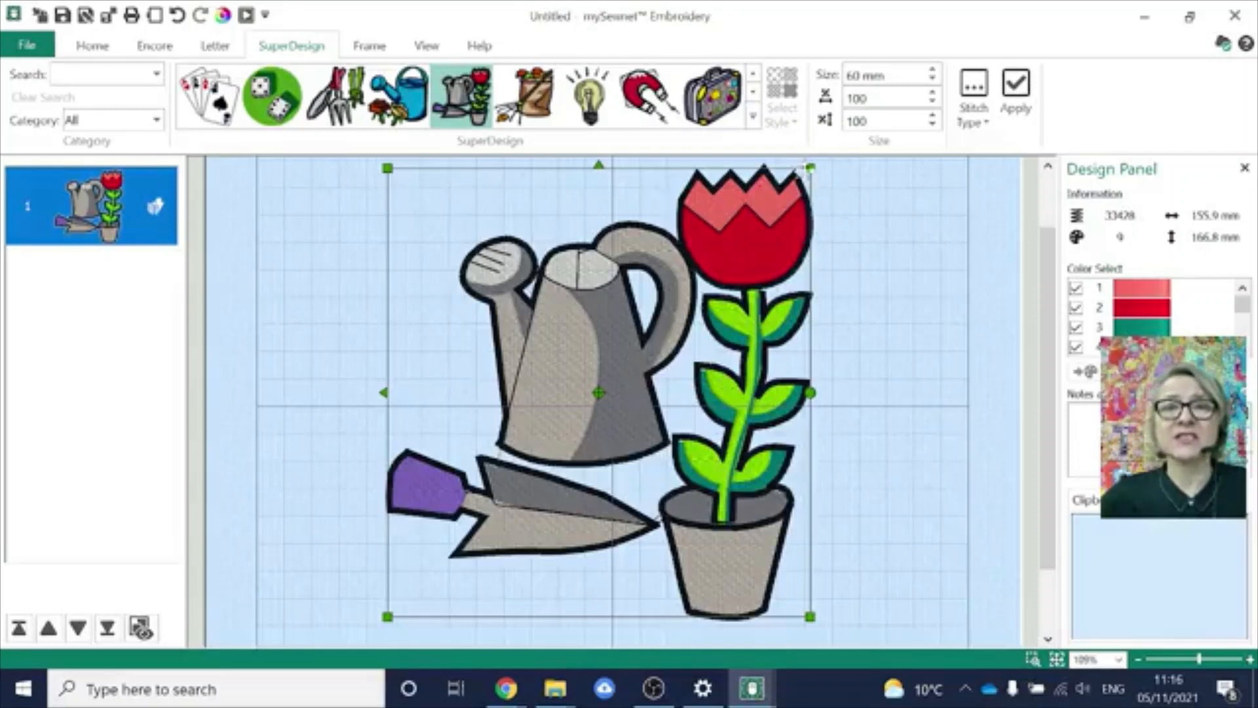
pyautogui.moveTo(811, 168); pyautogui.dragTo(645, 319)
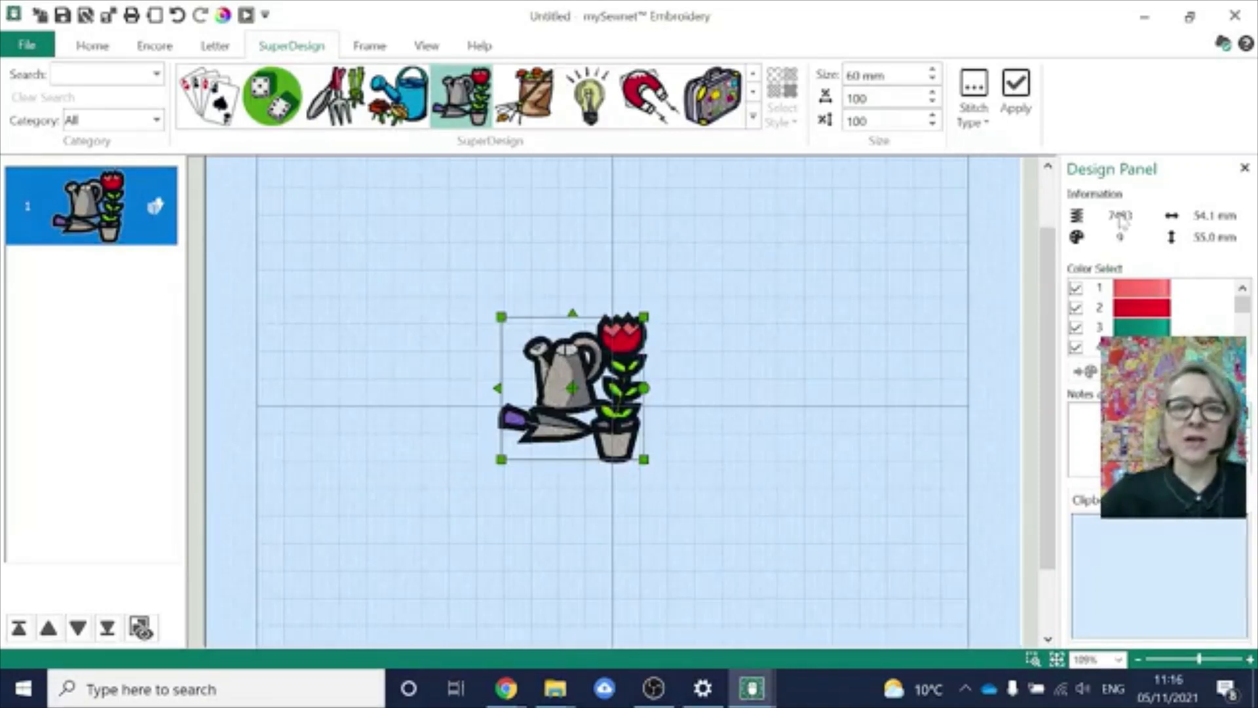
# - Delete the resized pot plant design and place a fresh copy of the SuperDesign at size 80 mm
pyautogui.press('Delete')
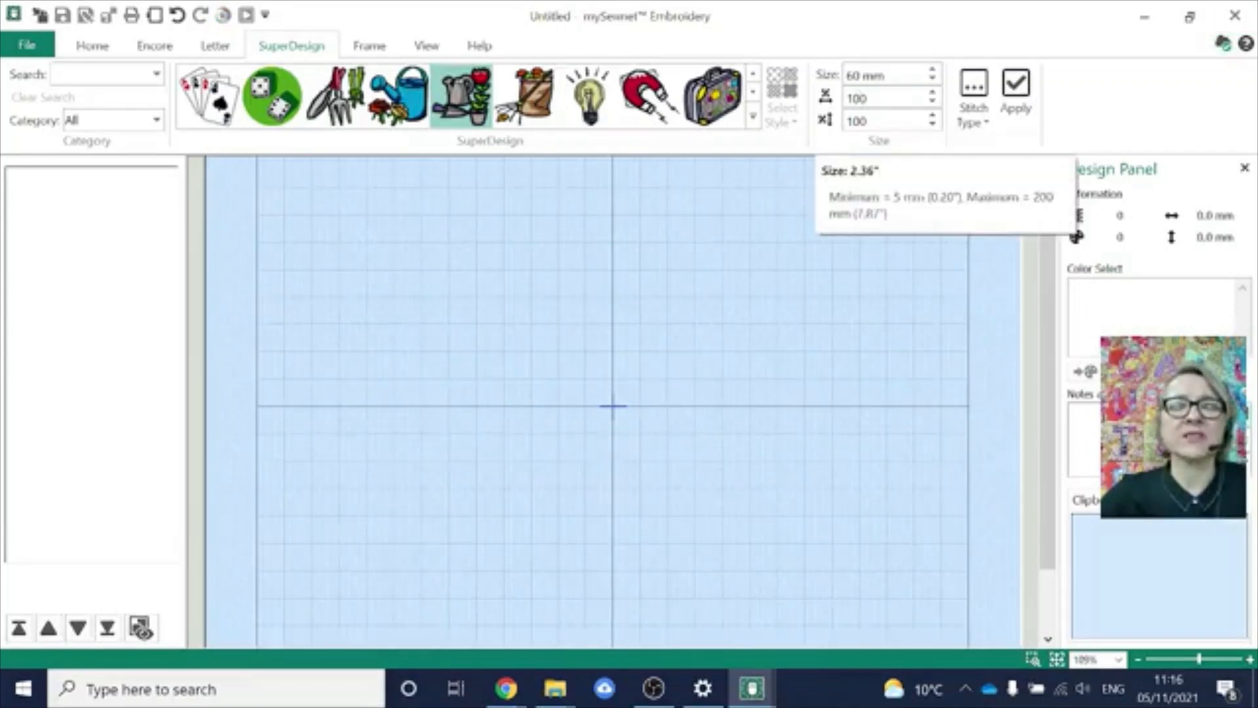
pyautogui.click(865, 76)
pyautogui.click(854, 76)
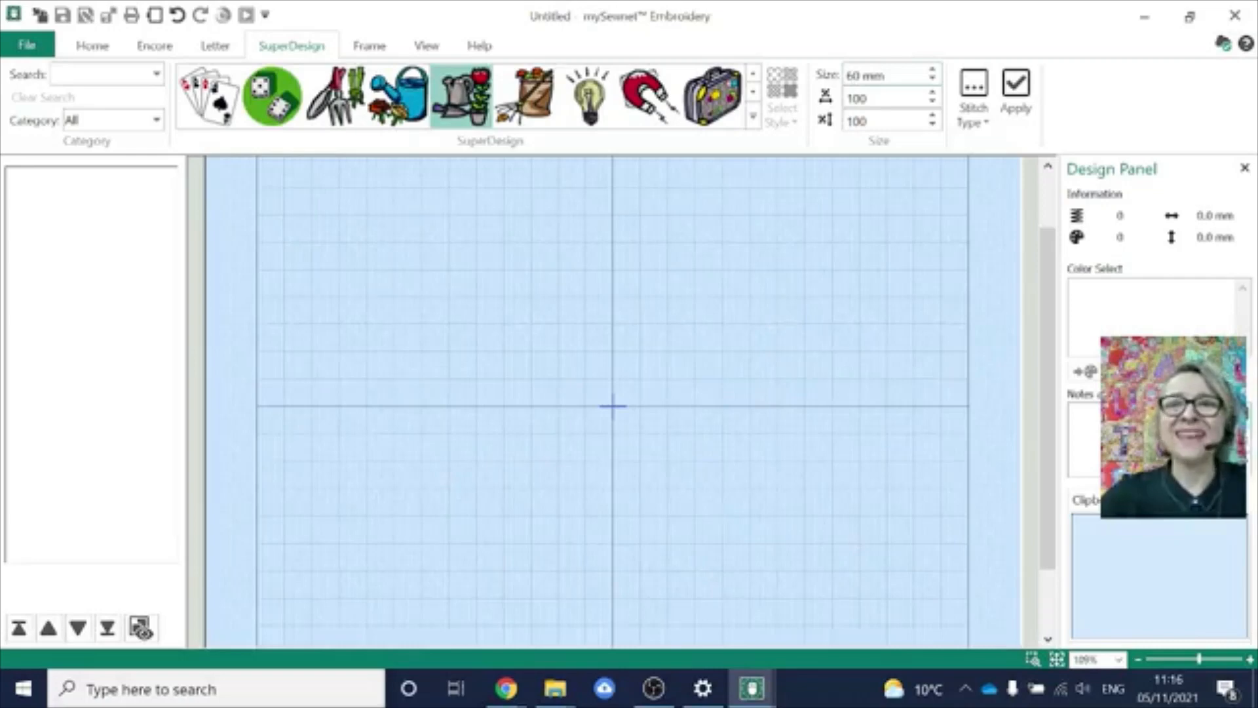
pyautogui.write('8')
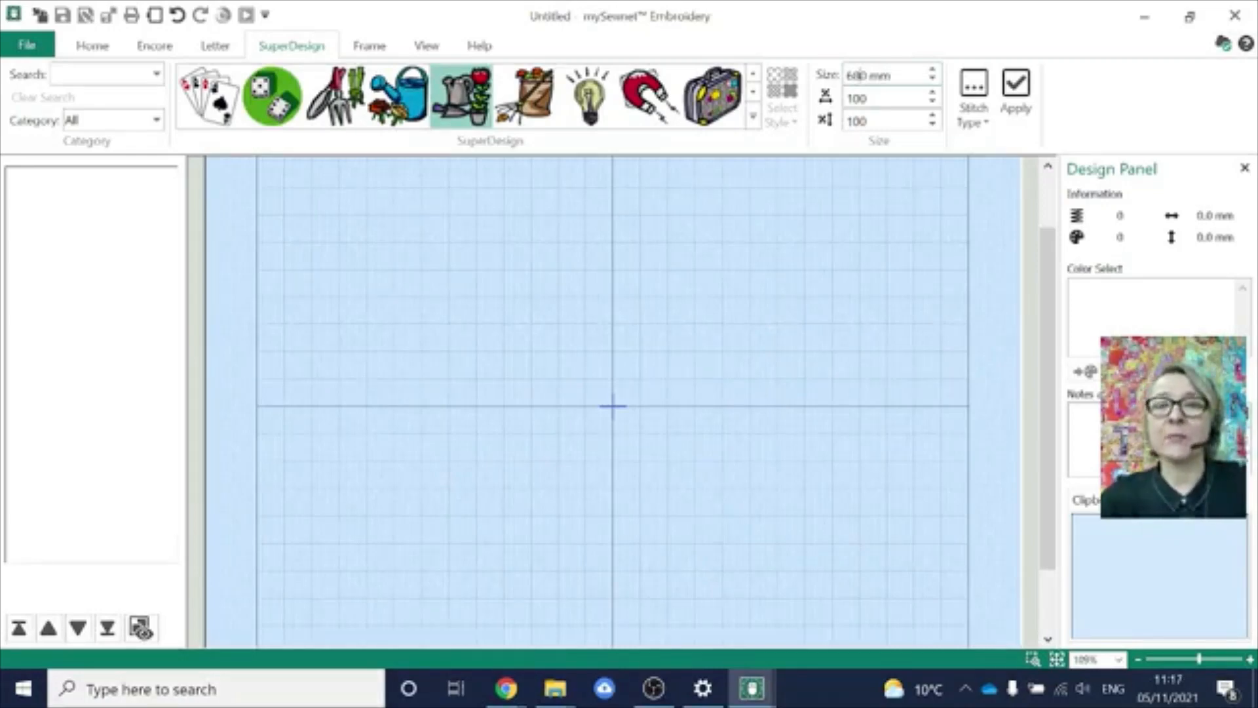
pyautogui.press('BackSpace')
pyautogui.press('BackSpace')
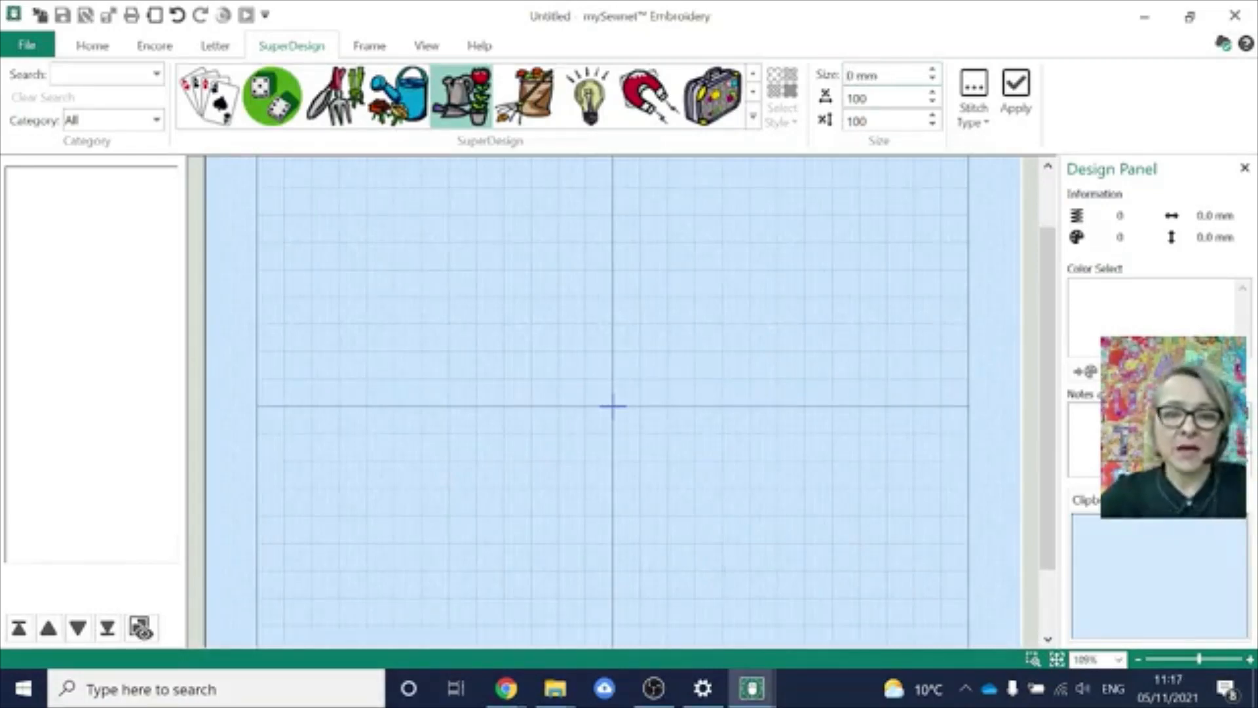
pyautogui.write('8')
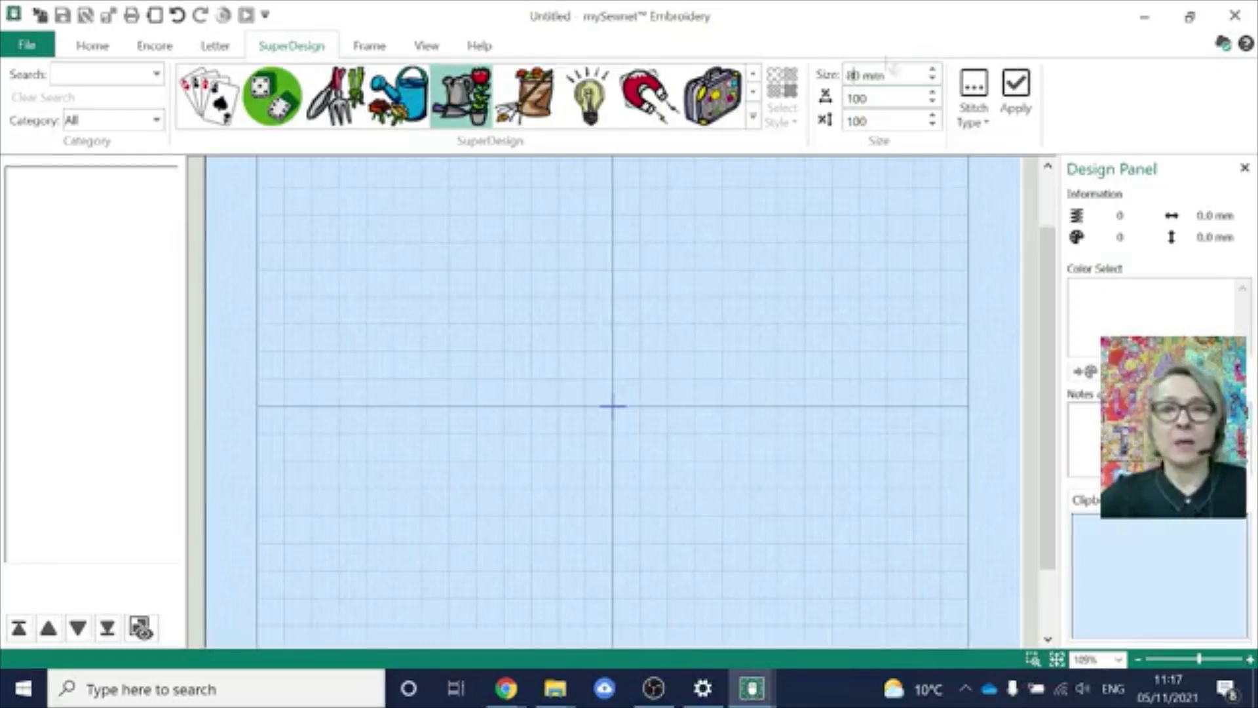
pyautogui.click(1017, 88)
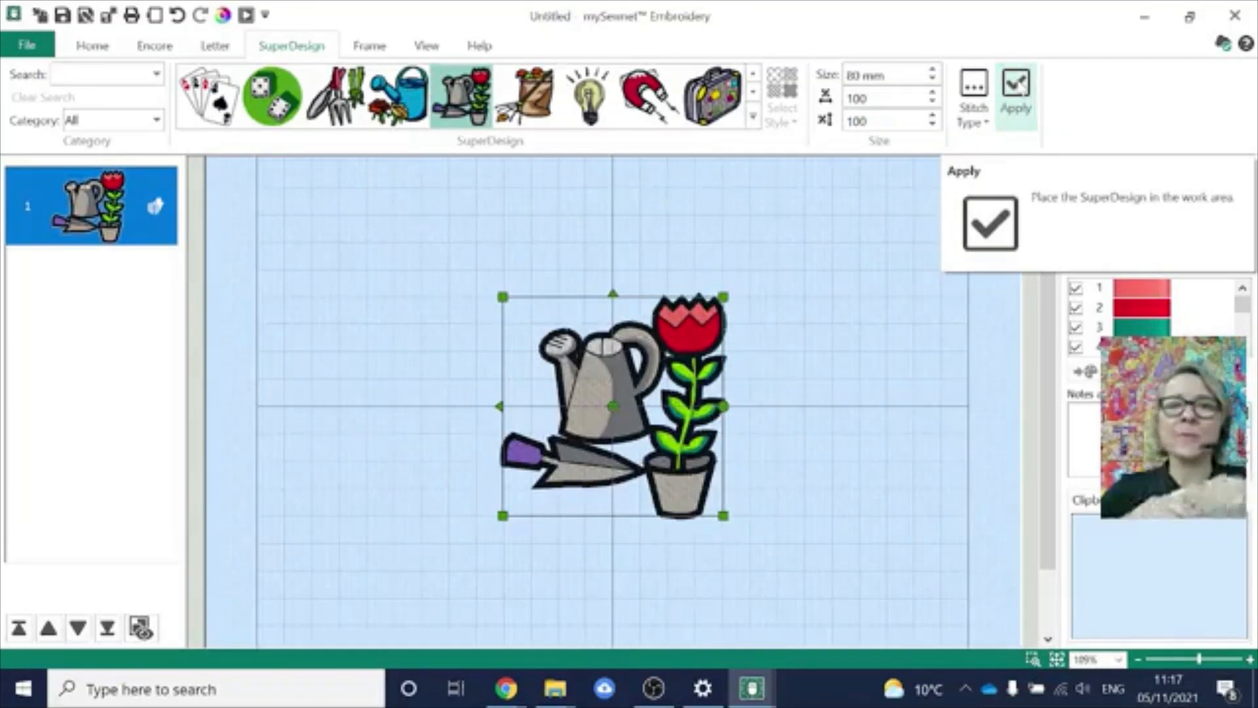
# - Look through the lettering font gallery, from Wild West and Script through Monogram, Foam, Floral and Children to Retro
pyautogui.click(223, 47)
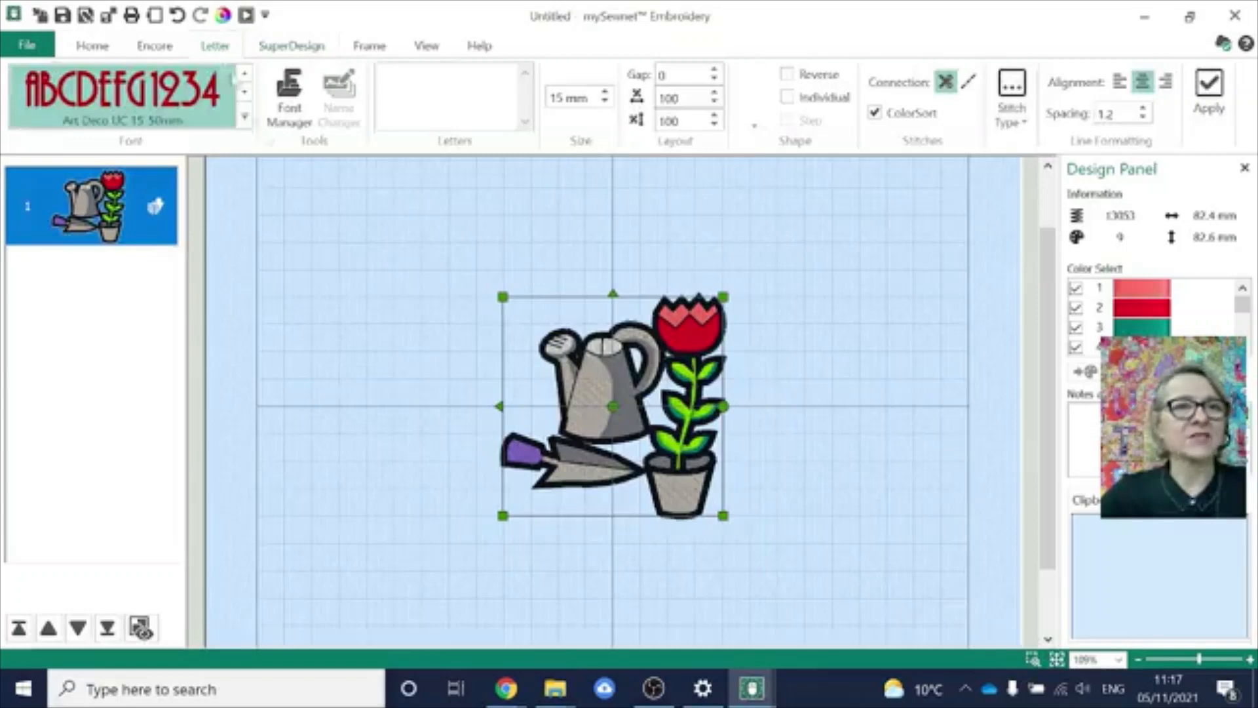
pyautogui.click(245, 118)
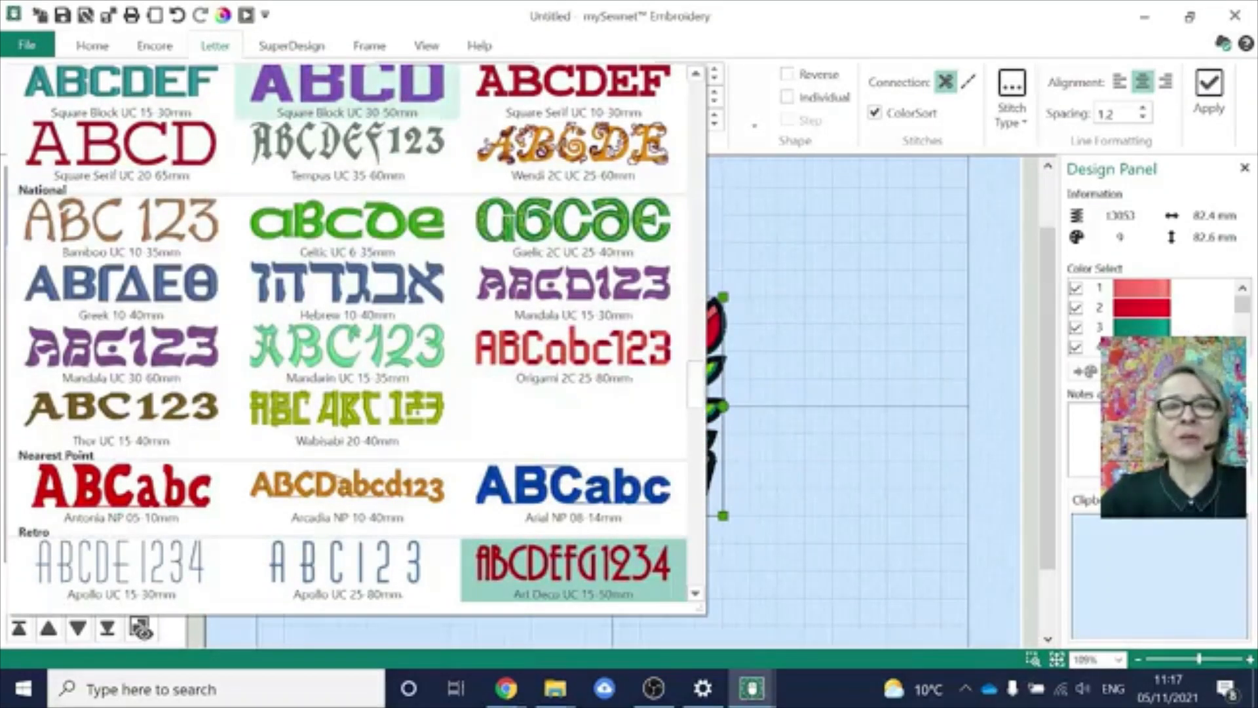
pyautogui.moveTo(699, 387); pyautogui.dragTo(697, 554)
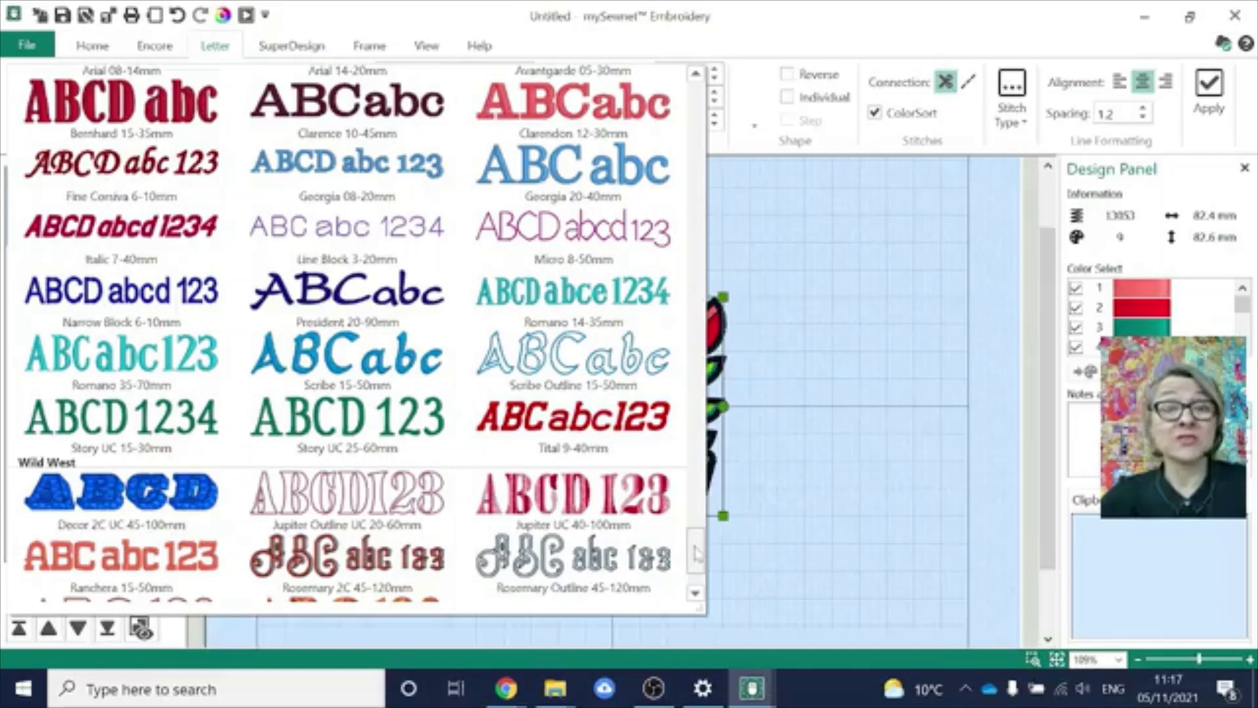
pyautogui.moveTo(698, 554); pyautogui.dragTo(696, 504)
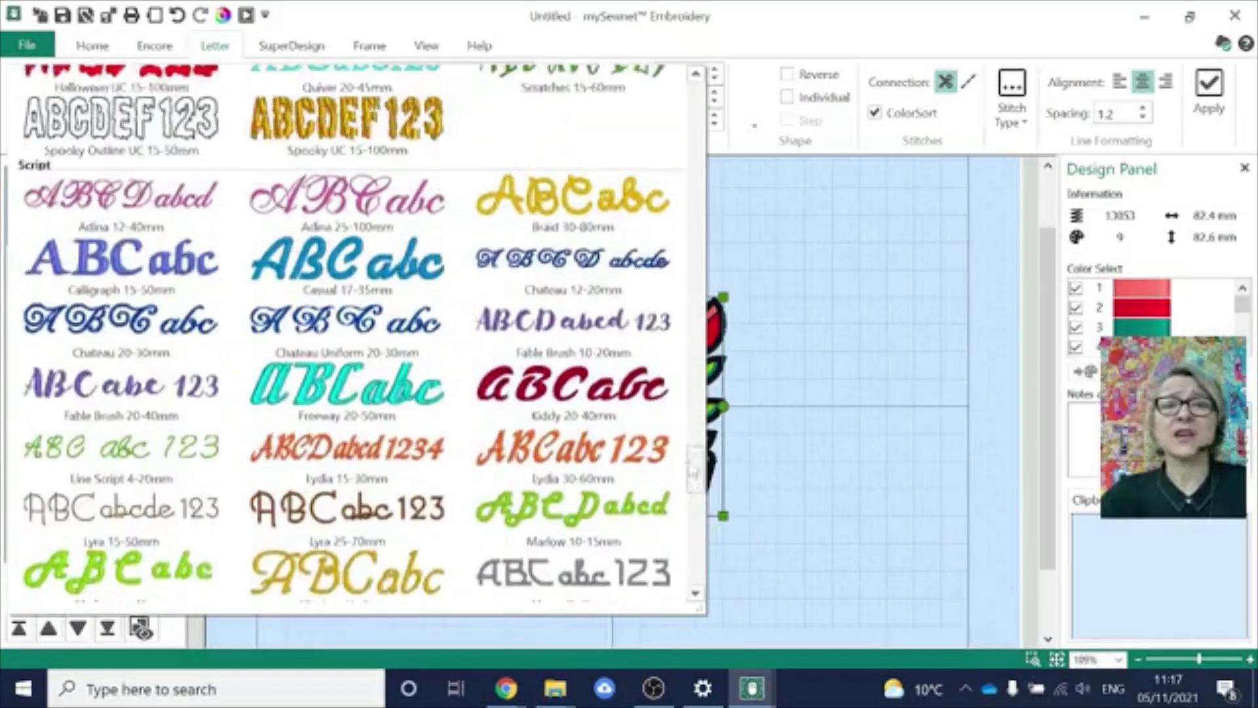
pyautogui.moveTo(694, 469); pyautogui.dragTo(693, 346)
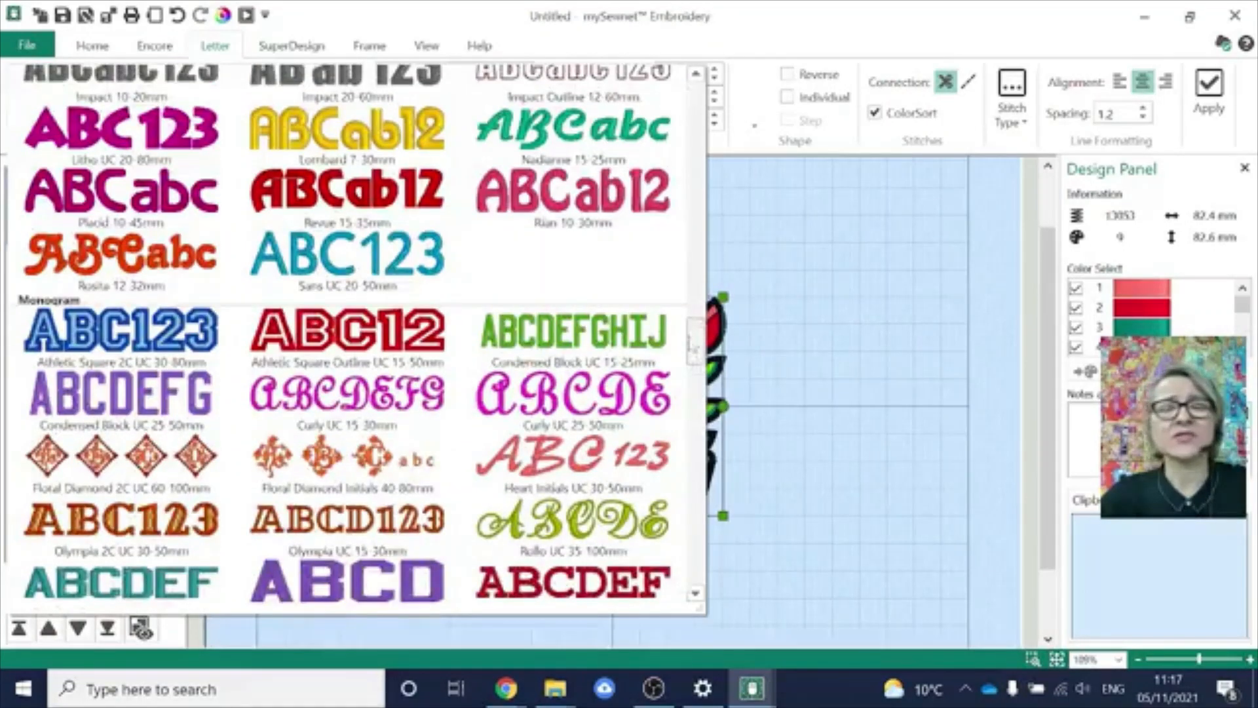
pyautogui.moveTo(693, 346); pyautogui.dragTo(700, 260)
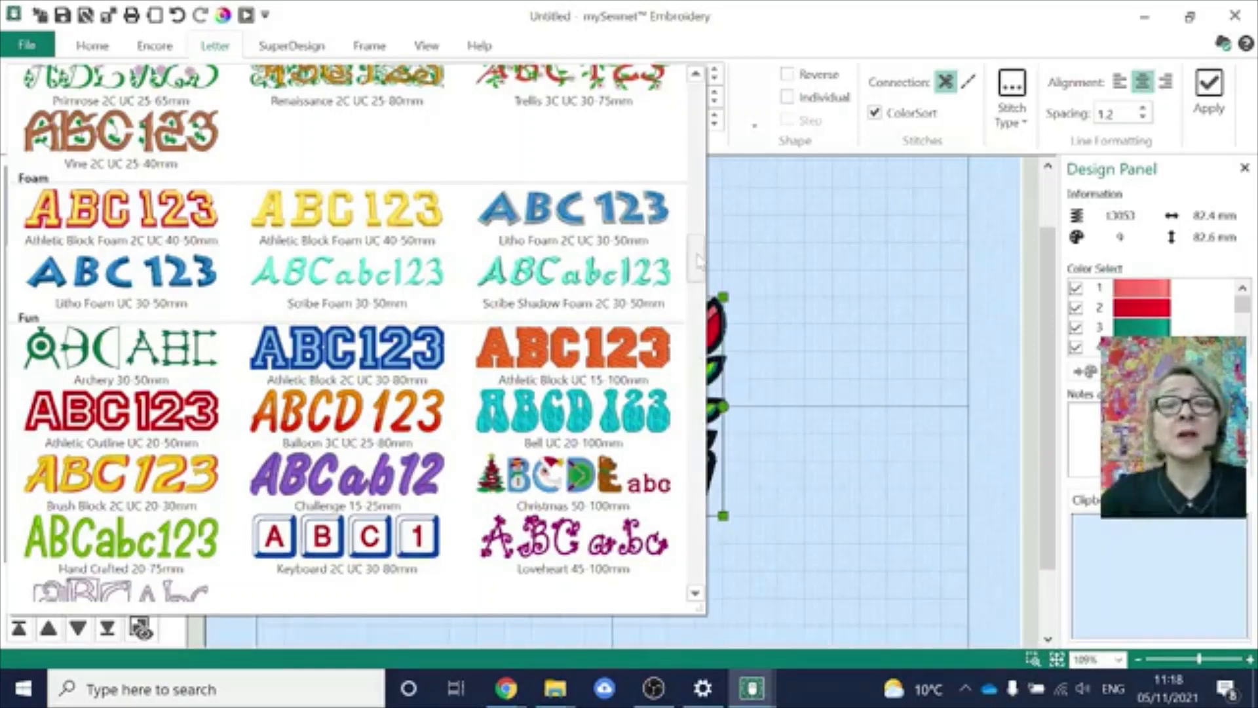
pyautogui.moveTo(699, 262); pyautogui.dragTo(697, 230)
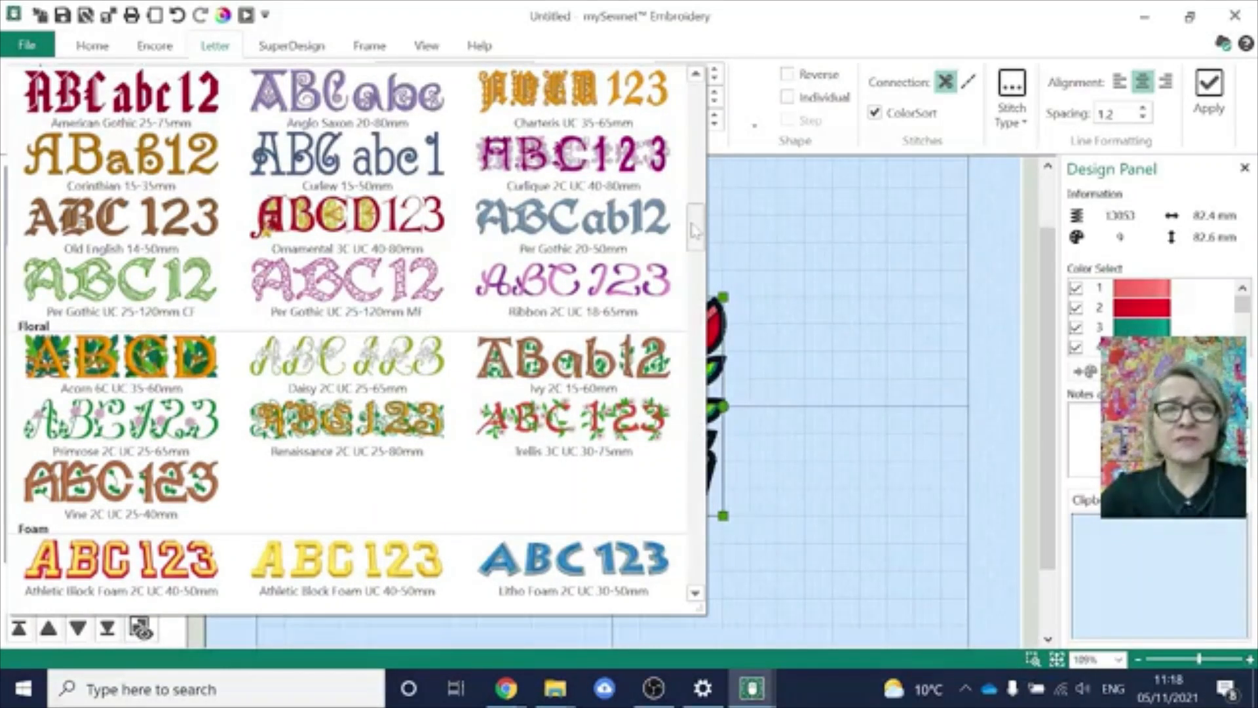
pyautogui.moveTo(696, 230); pyautogui.dragTo(711, 138)
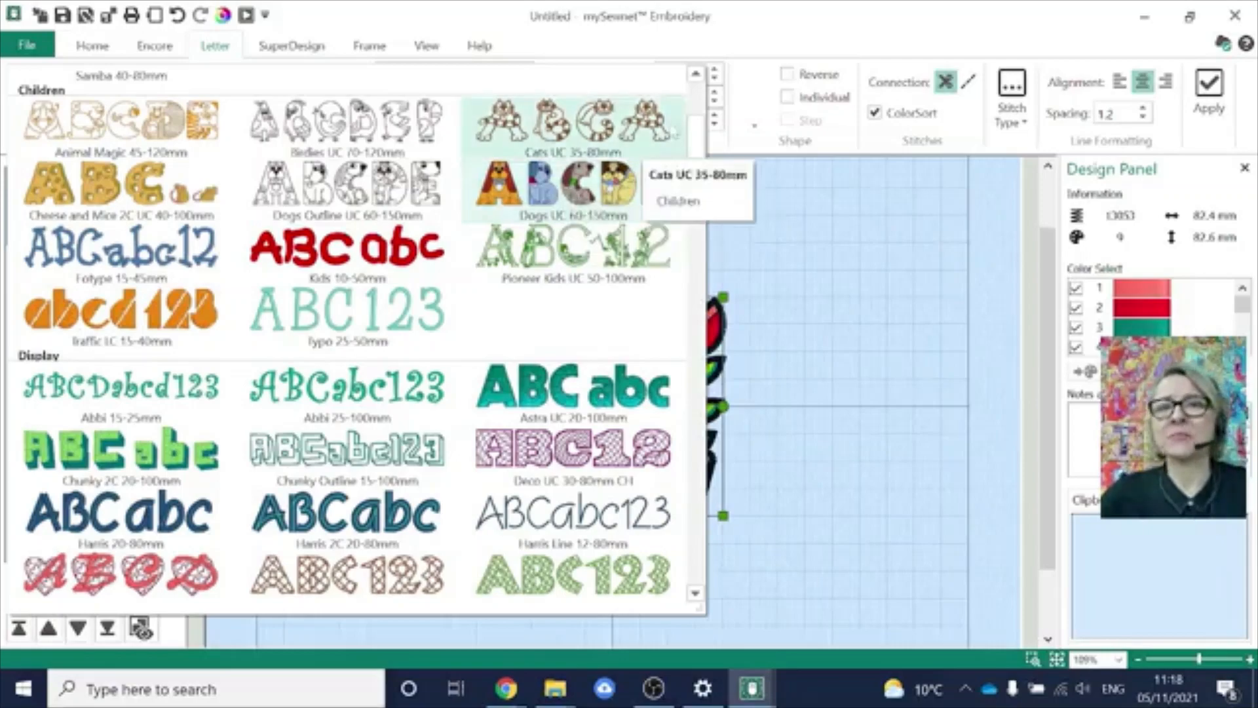
pyautogui.moveTo(696, 133); pyautogui.dragTo(698, 409)
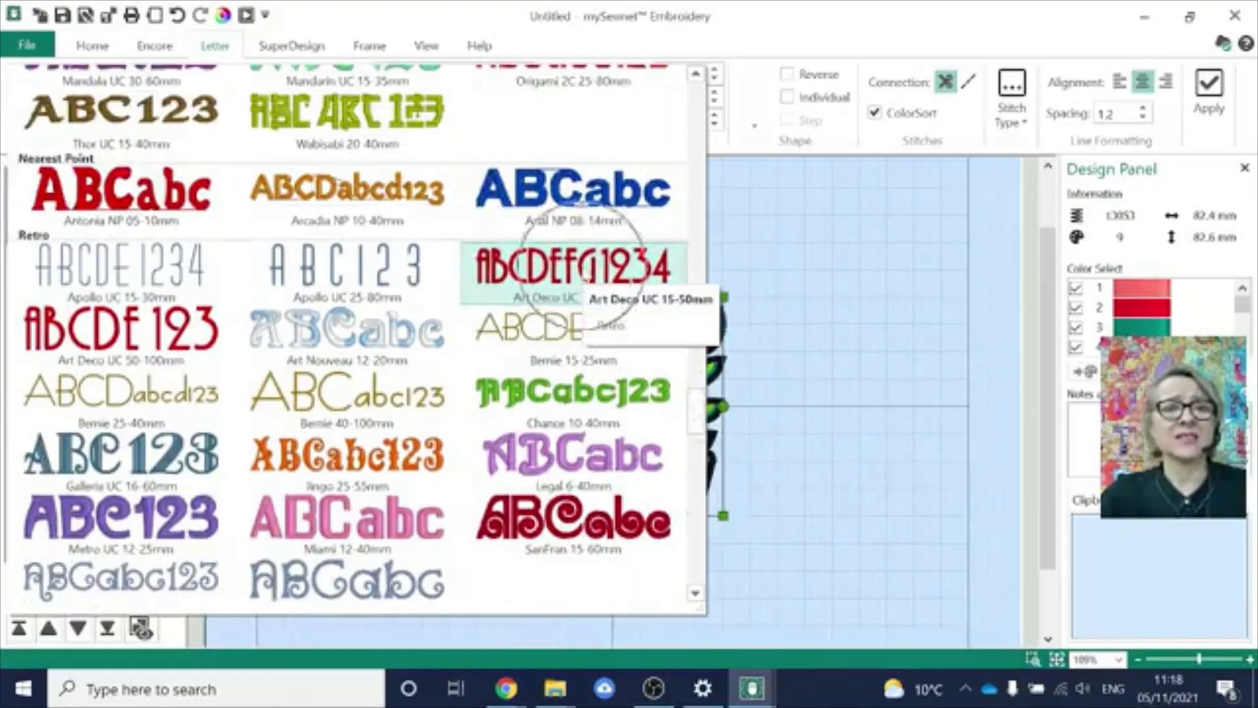
# - Place 15 mm Art Deco UC 15-50mm lettering with a first name's possessive and "Garden" as a Horizontal Block, above the pot plant design
pyautogui.click(582, 275)
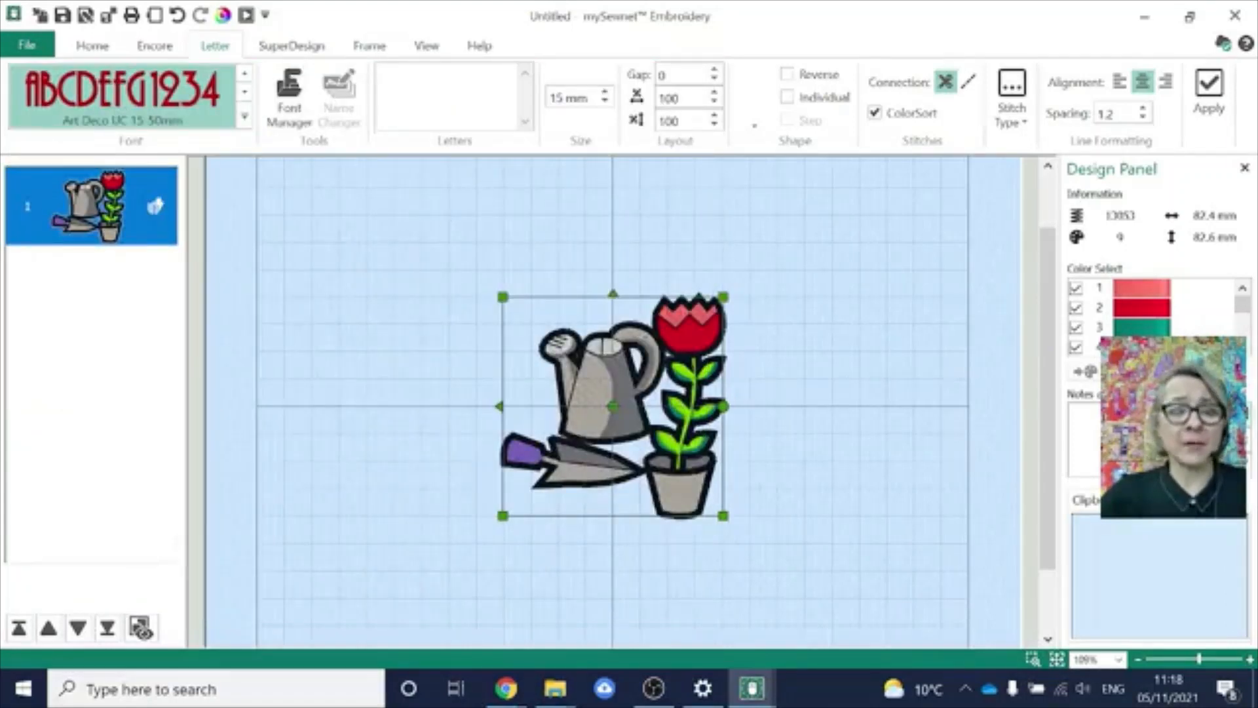
pyautogui.write('C')
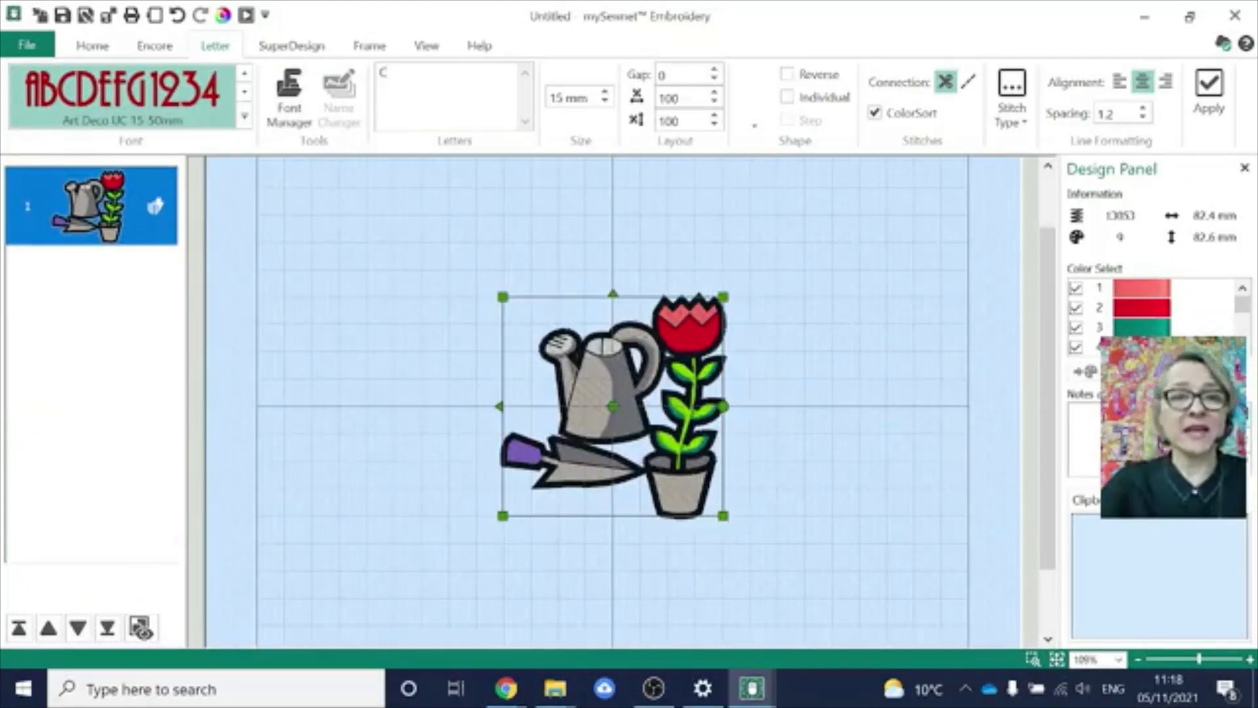
pyautogui.write('a')
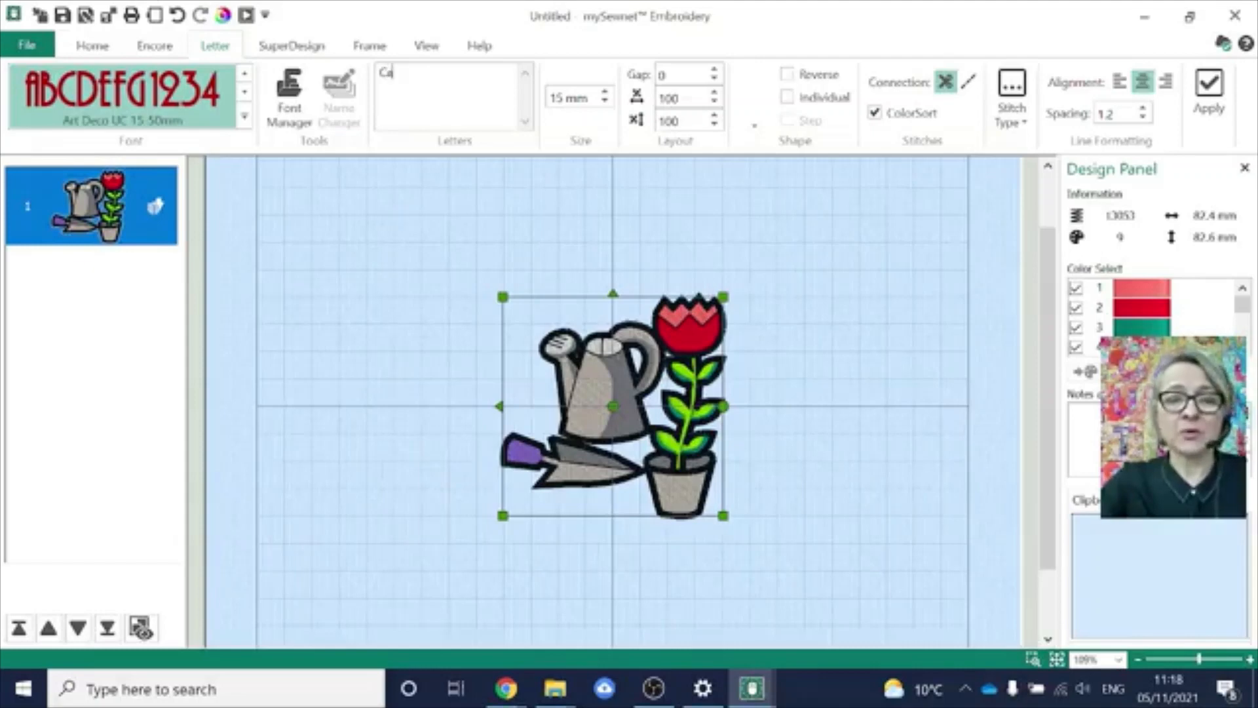
pyautogui.write('roline')
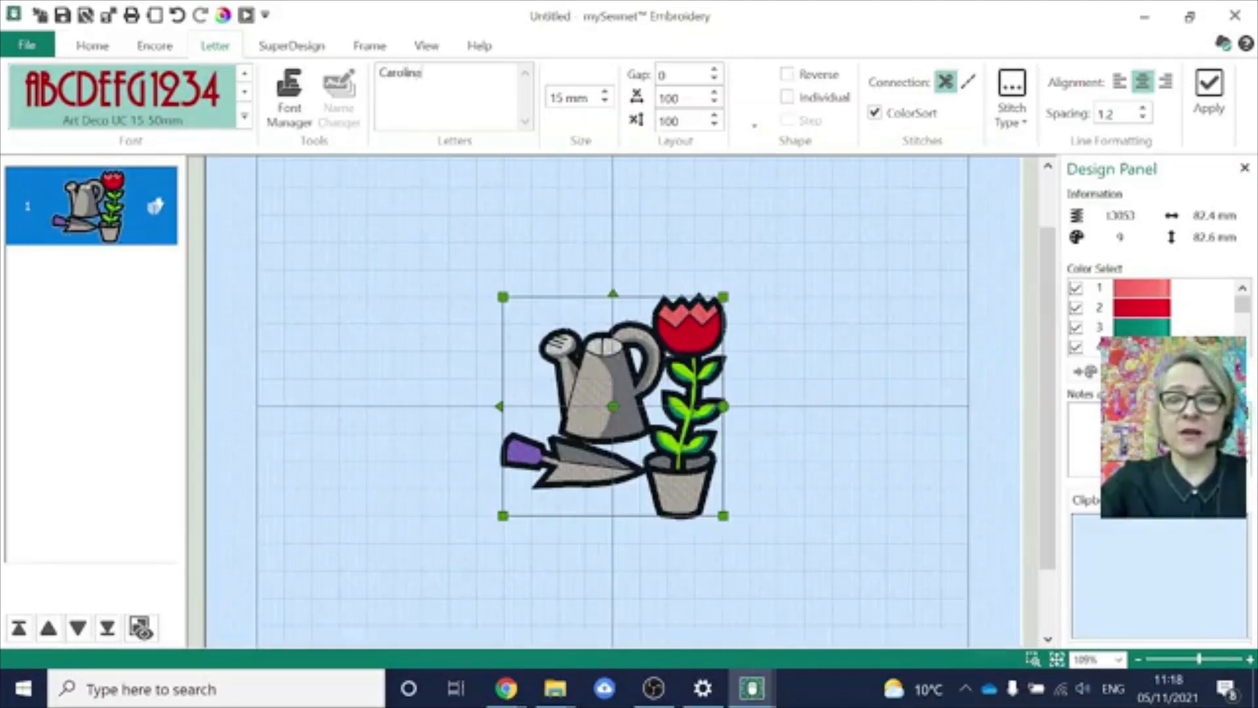
pyautogui.write("'s Gar")
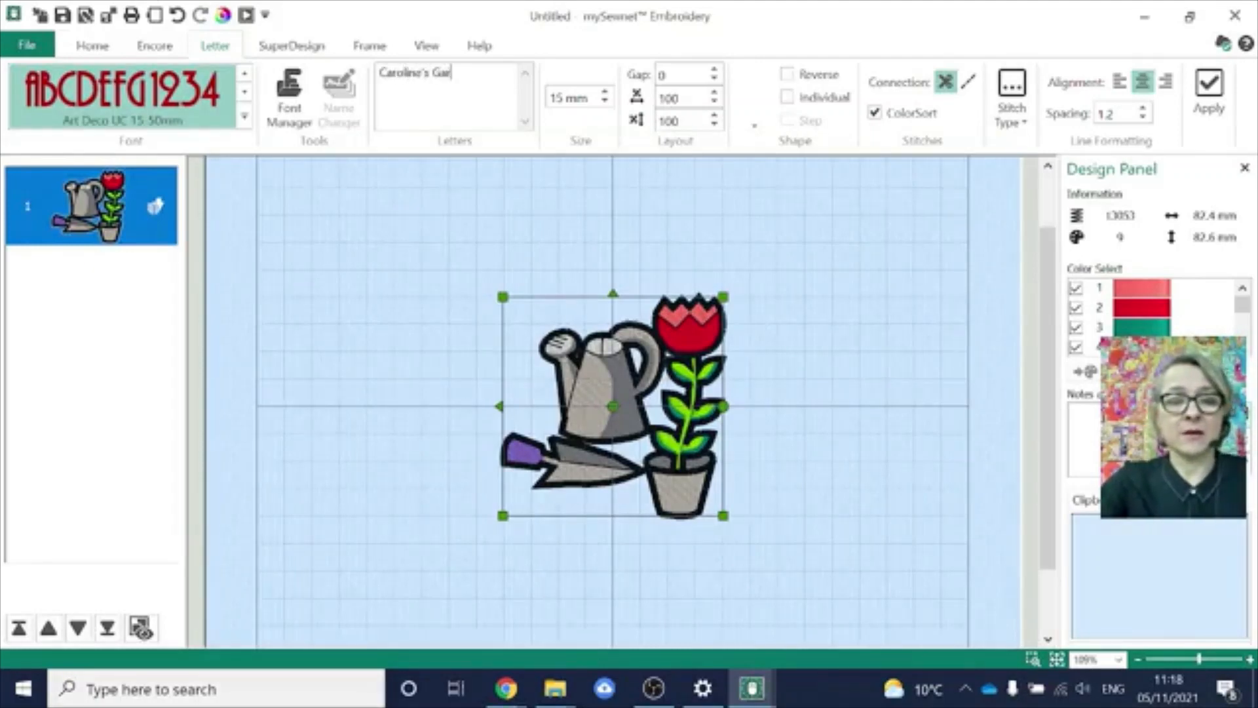
pyautogui.write('den')
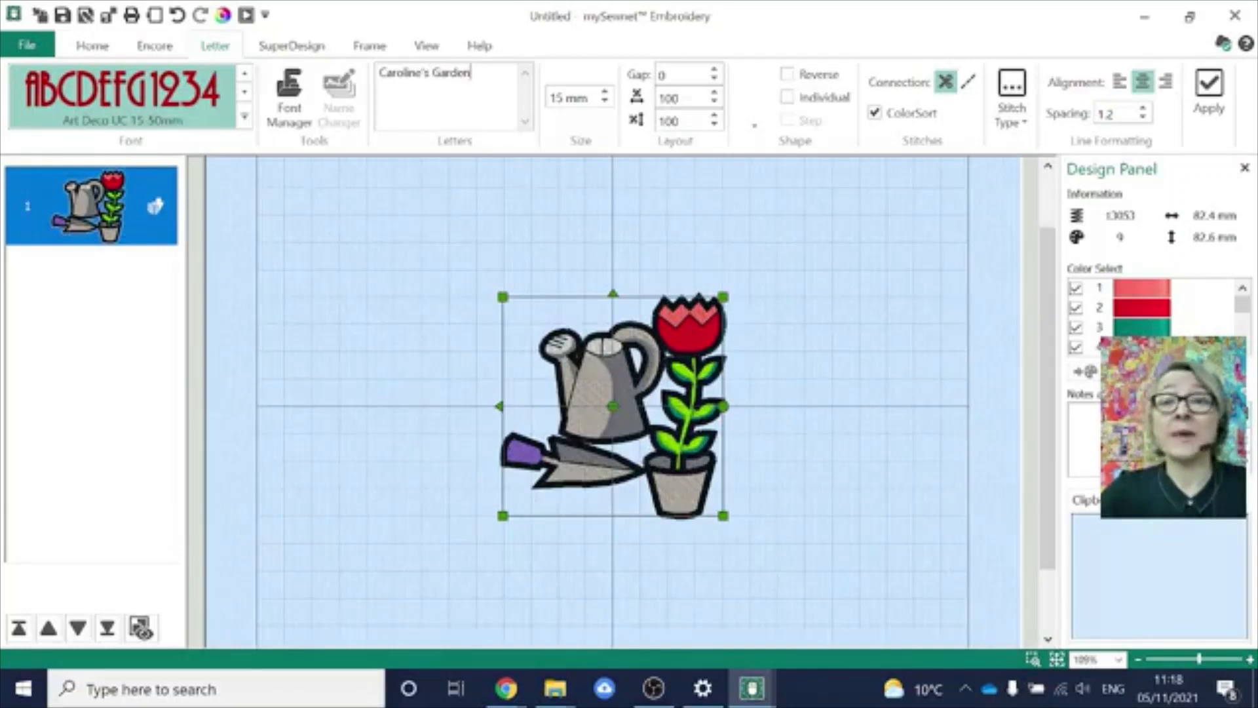
pyautogui.click(760, 131)
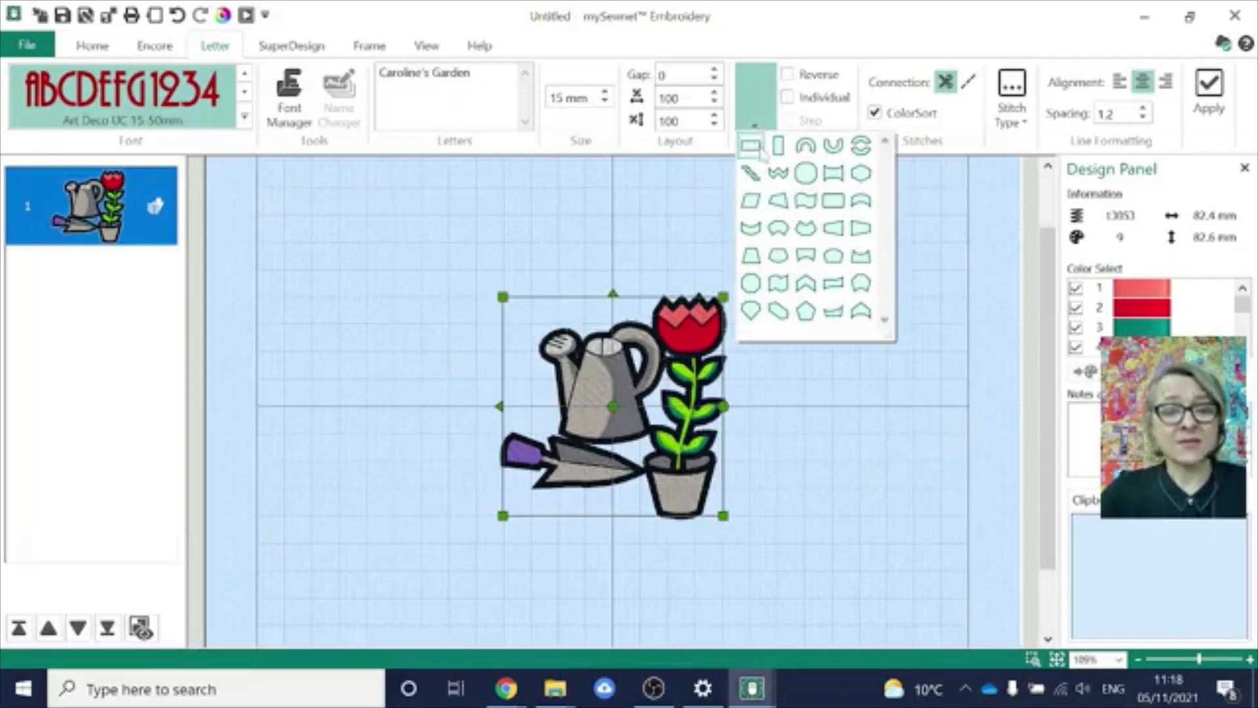
pyautogui.click(763, 154)
pyautogui.click(757, 128)
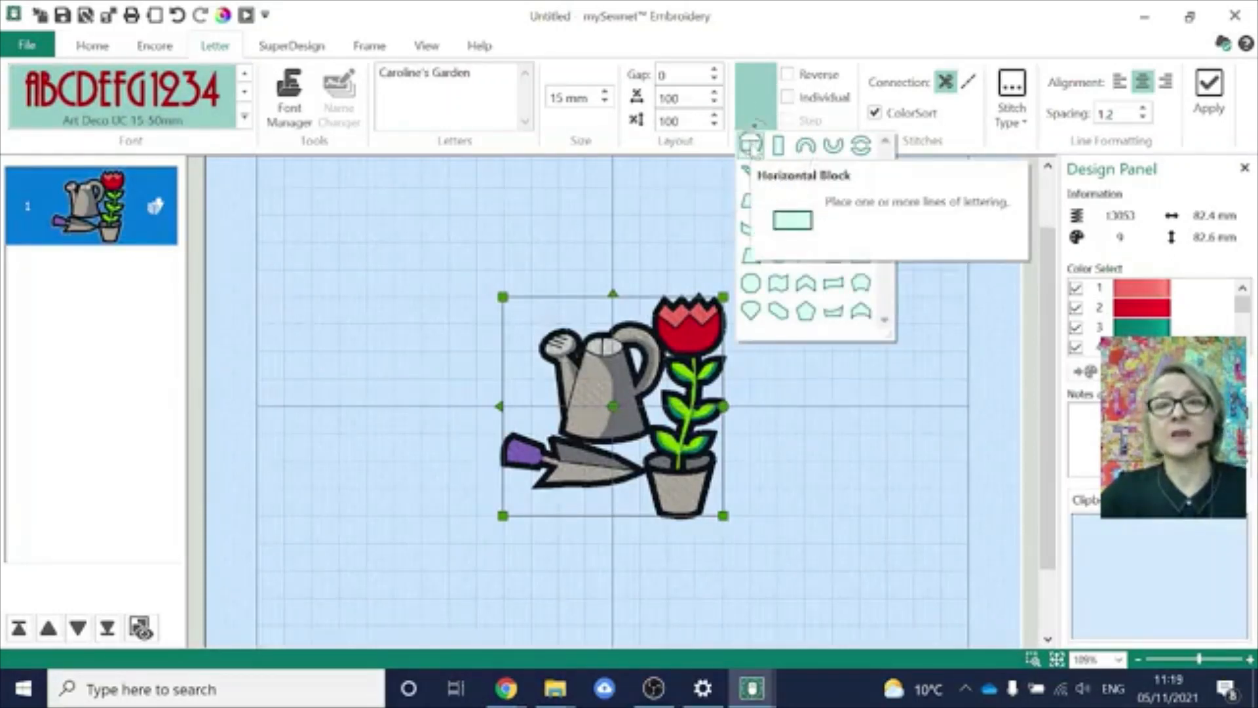
pyautogui.click(1214, 93)
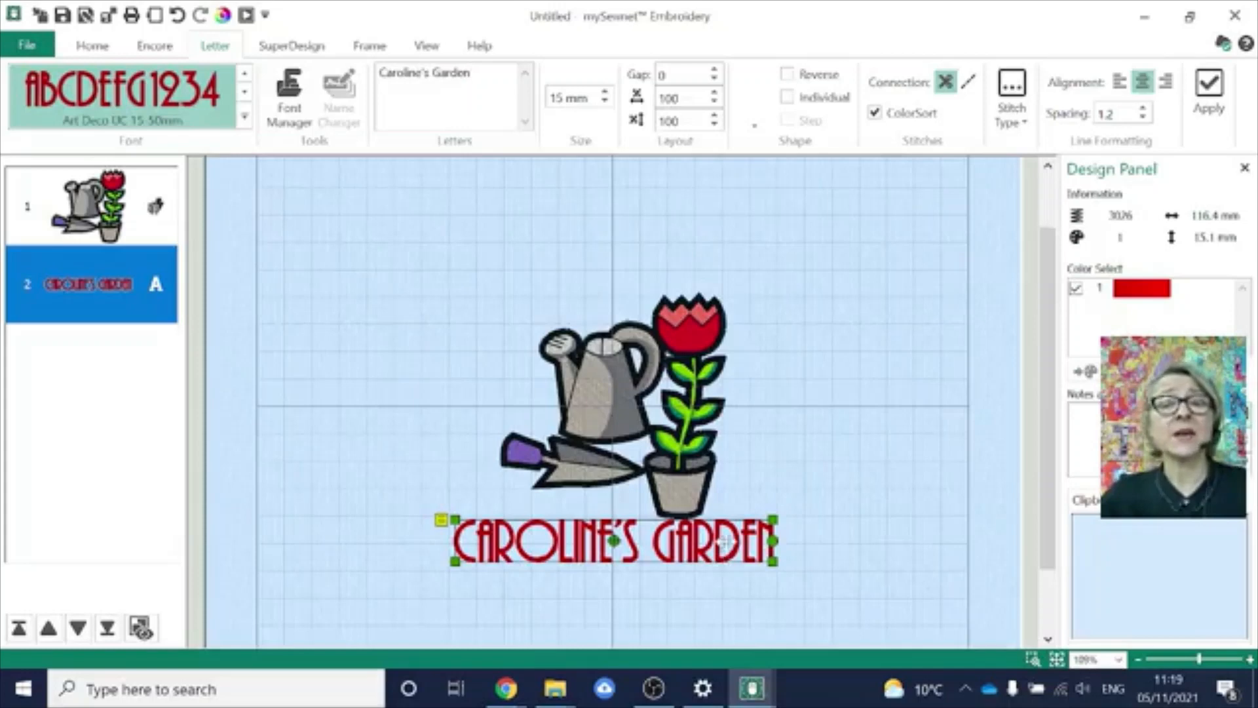
pyautogui.moveTo(718, 548); pyautogui.dragTo(731, 269)
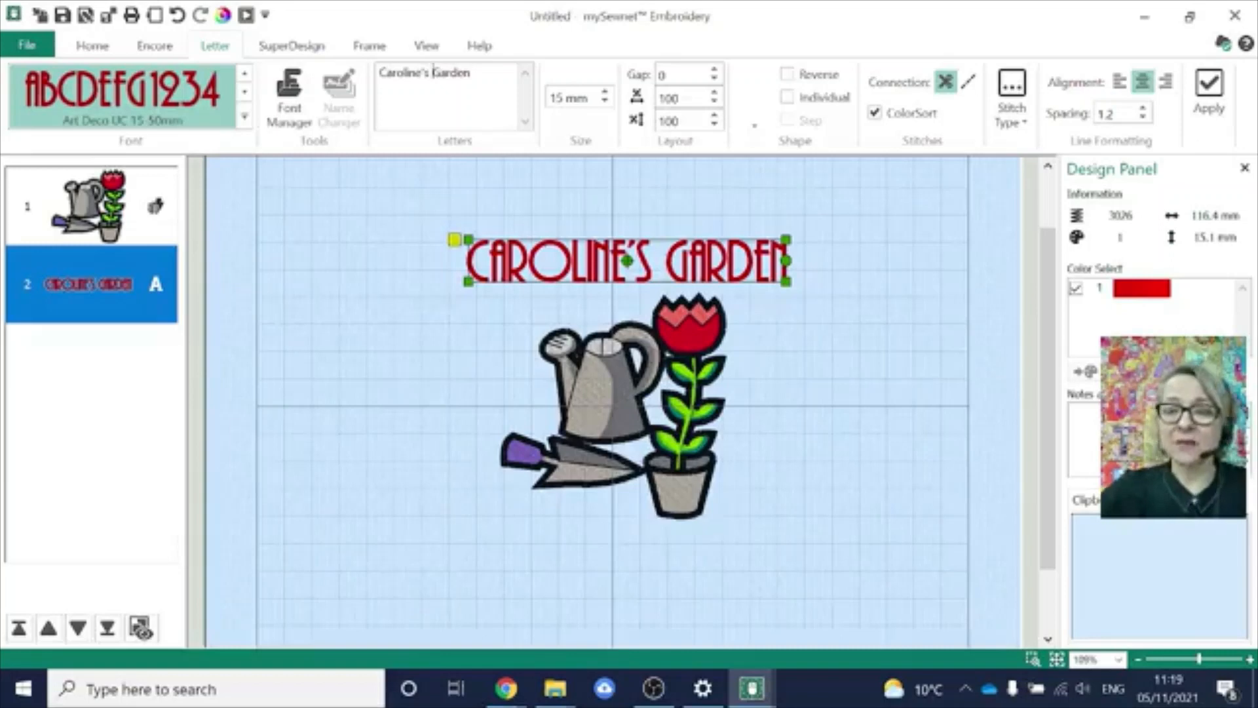
# - Place a two-line version of the lettering, with "Garden" on the second line, below the design and delete the single-line lettering
pyautogui.press('BackSpace')
pyautogui.press('Return')
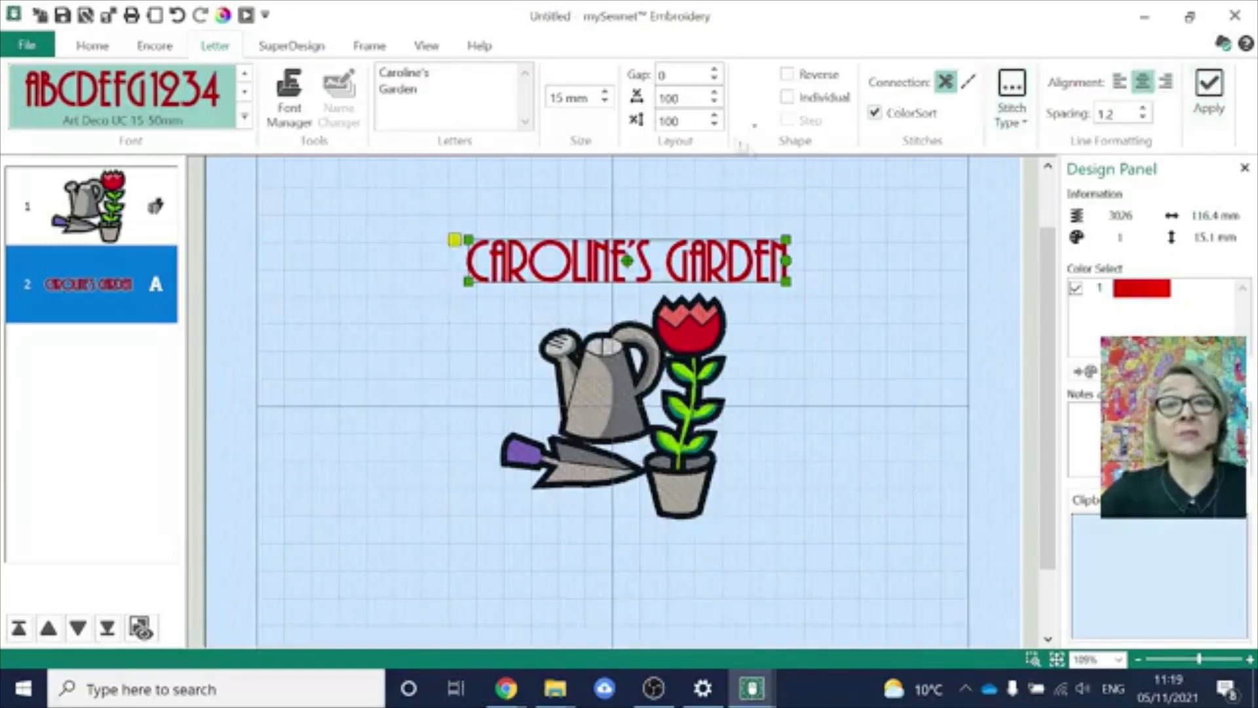
pyautogui.click(755, 104)
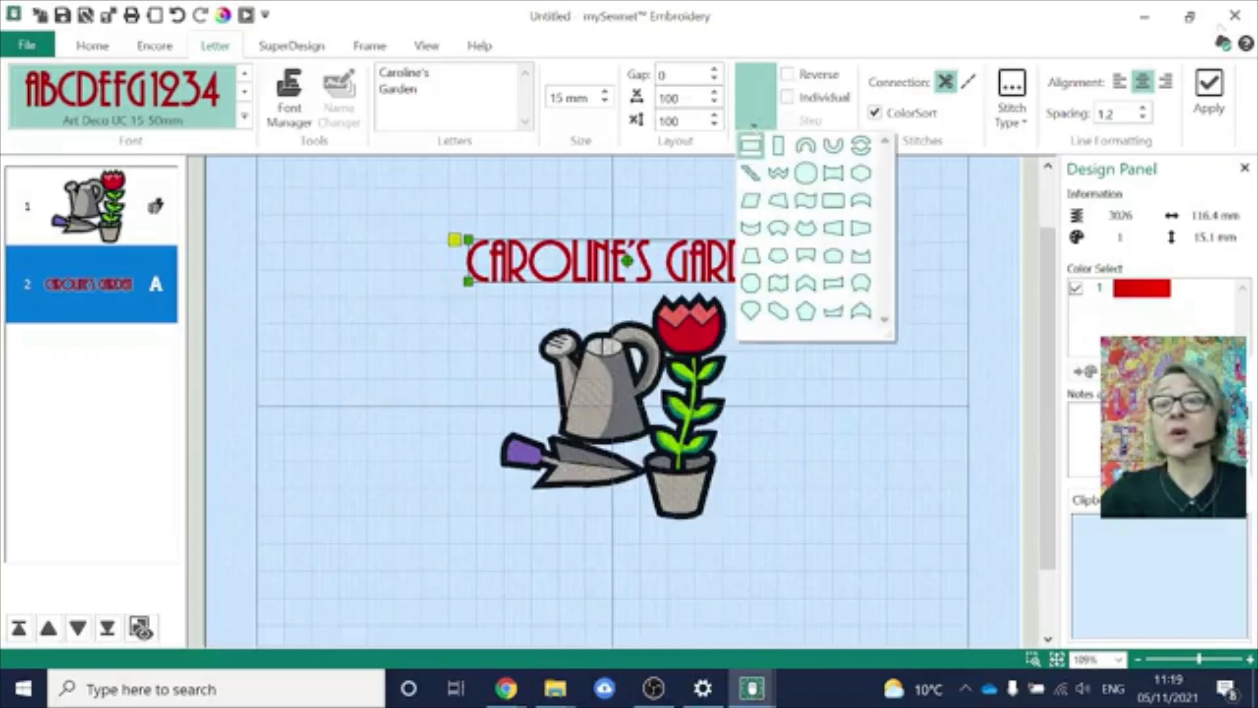
pyautogui.click(1210, 95)
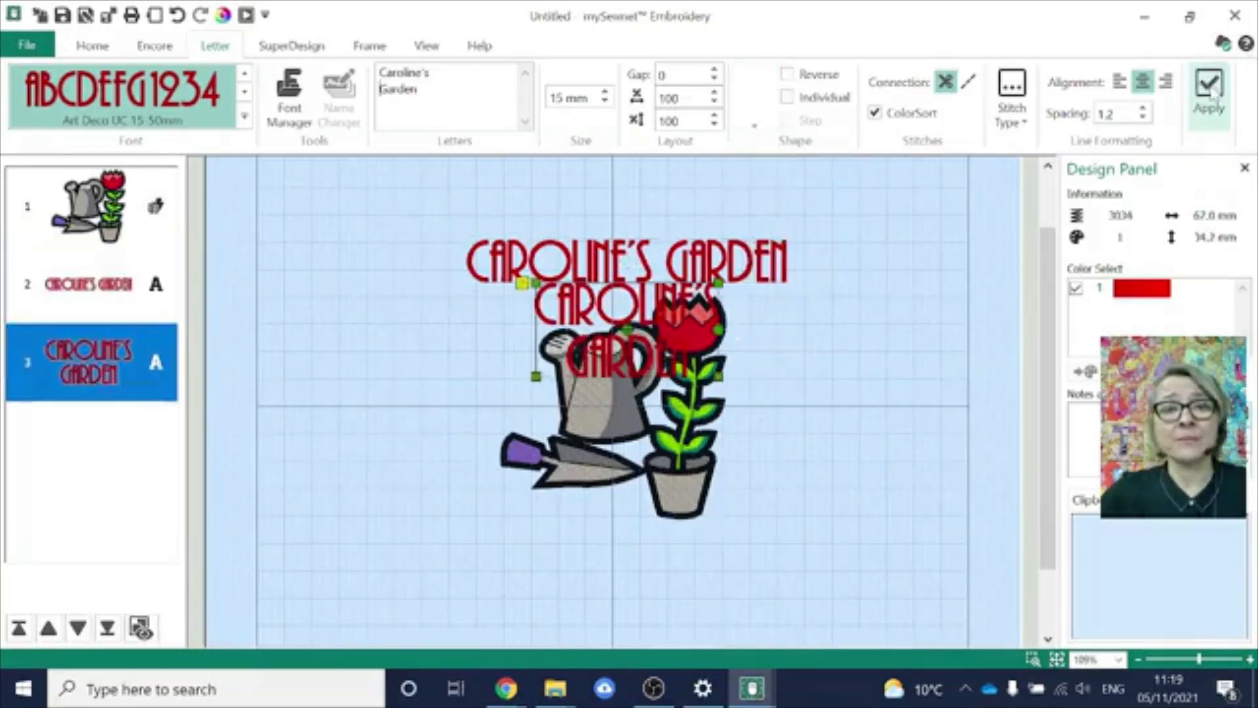
pyautogui.moveTo(667, 334); pyautogui.dragTo(666, 567)
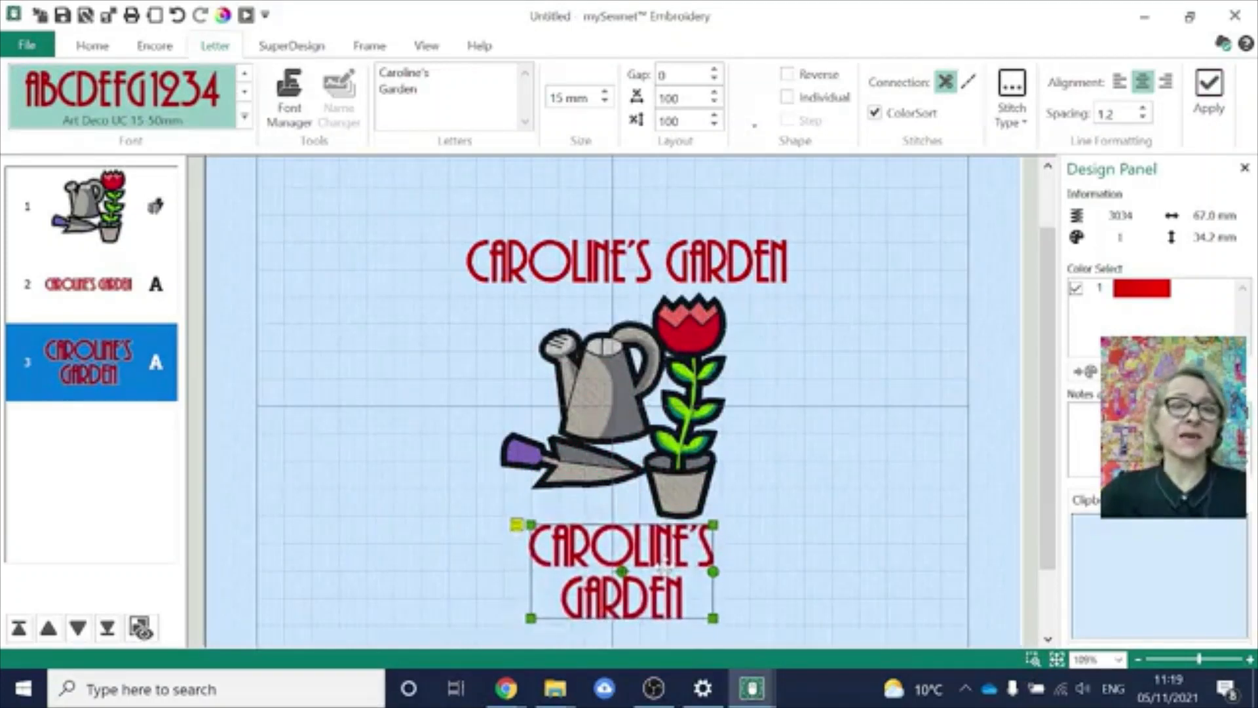
pyautogui.click(773, 261)
pyautogui.press('Delete')
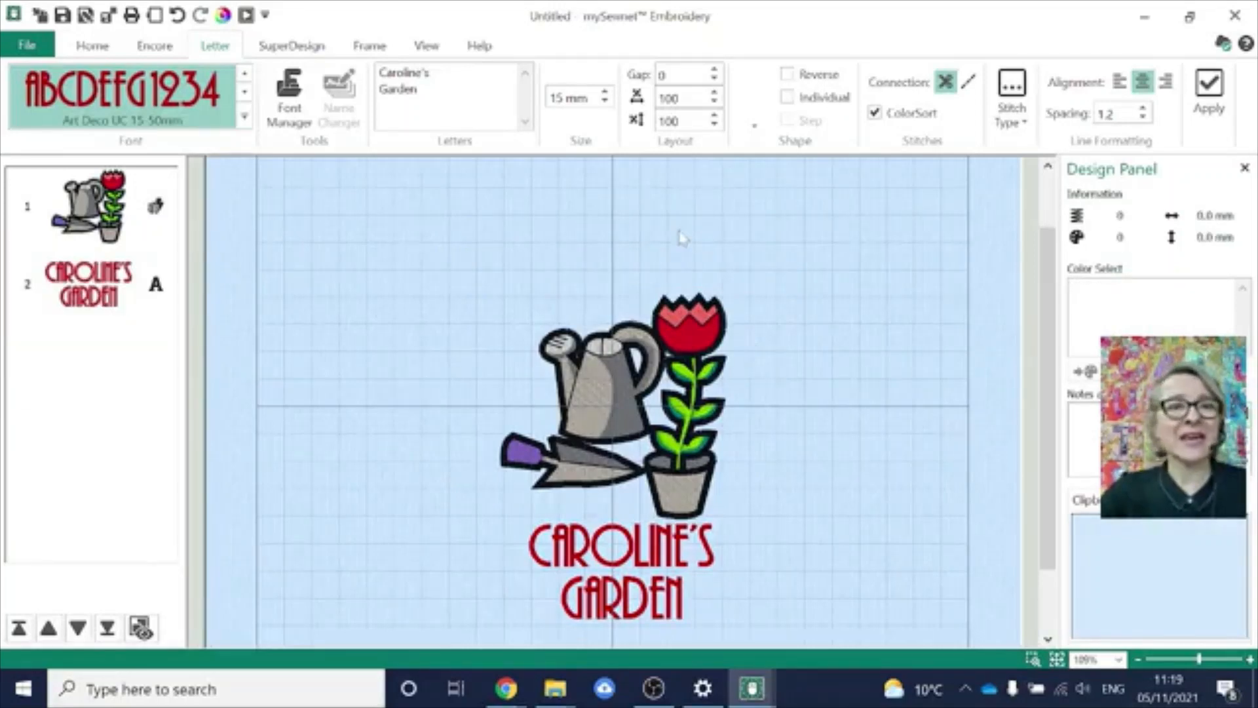
# - Add the two-line lettering in the circle shape with one word over and one under, and move the block lettering left of the design
pyautogui.click(757, 126)
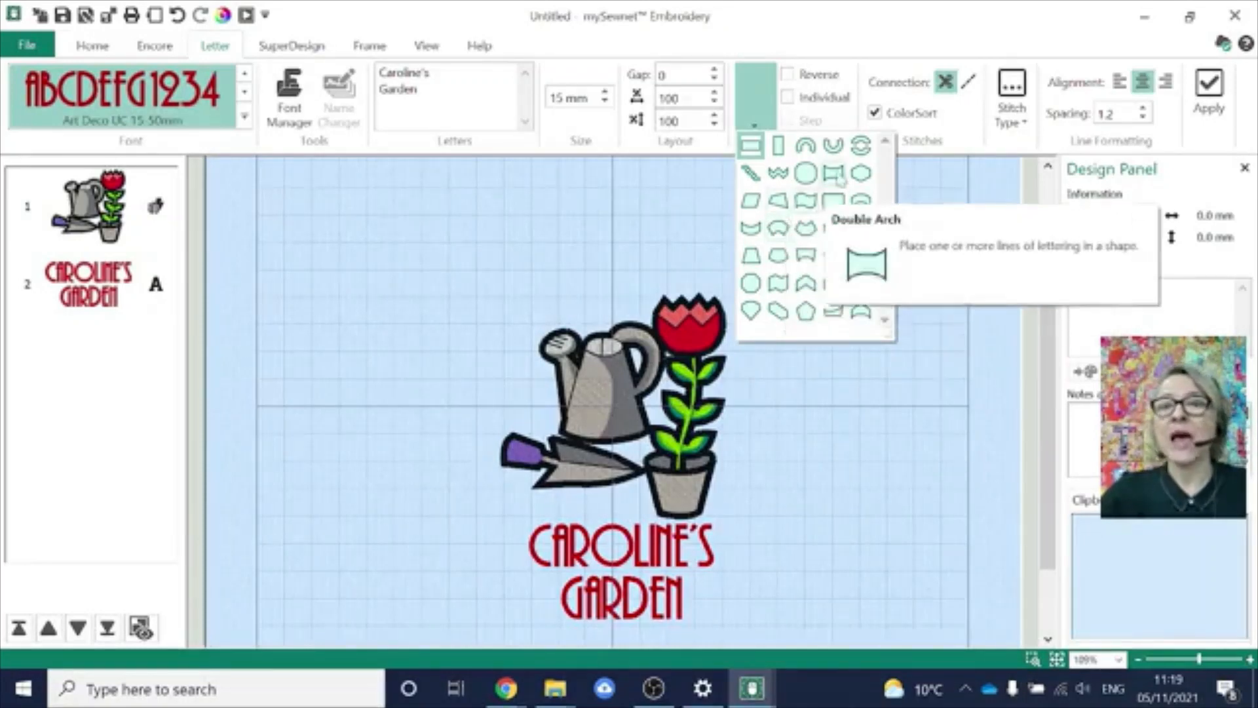
pyautogui.click(863, 146)
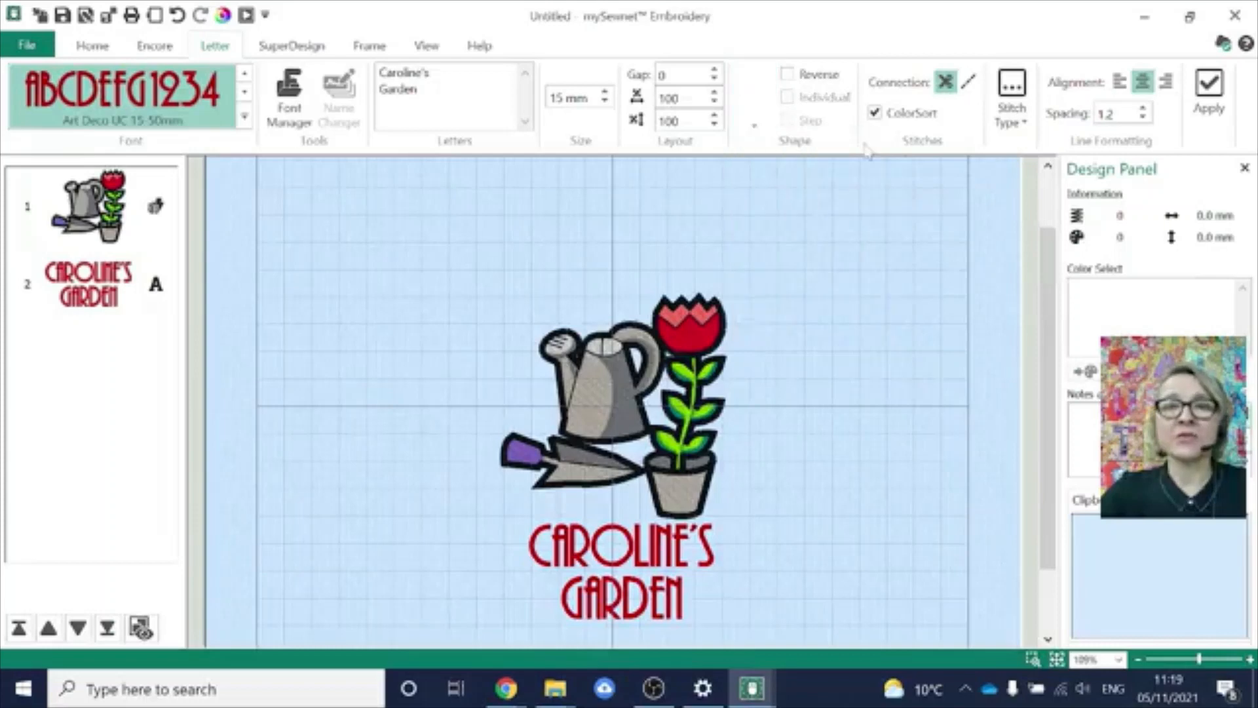
pyautogui.click(1209, 92)
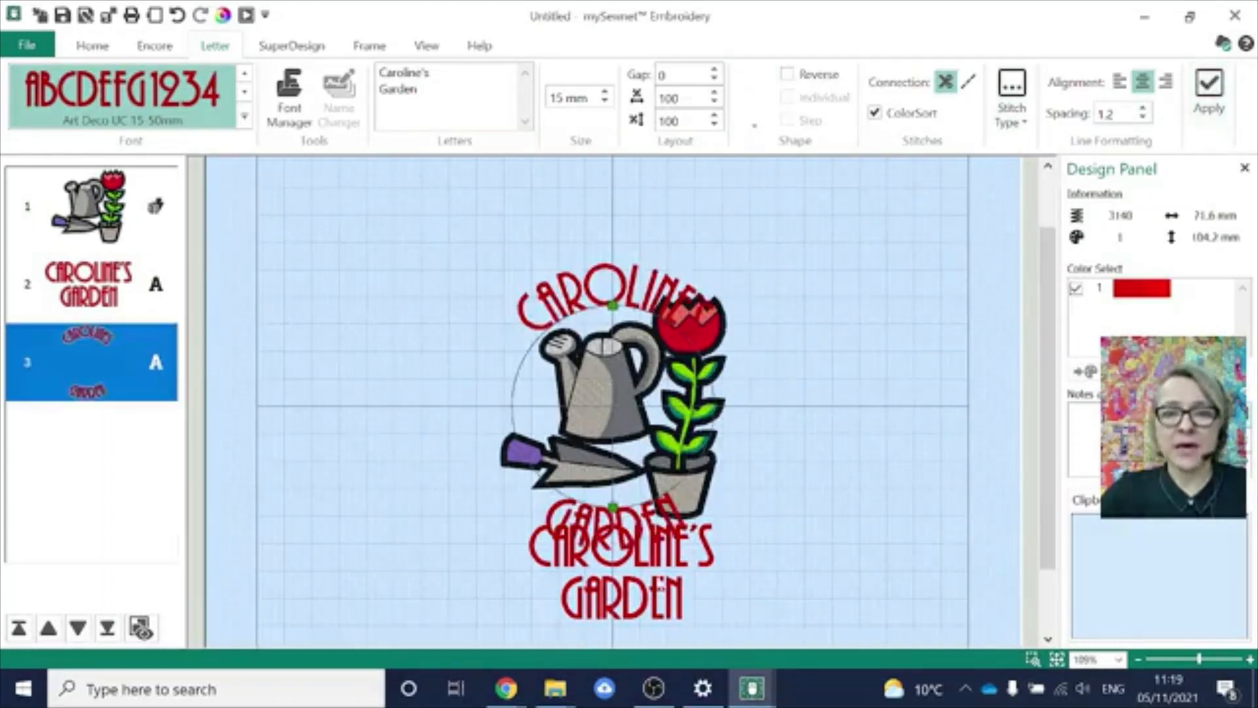
pyautogui.click(656, 577)
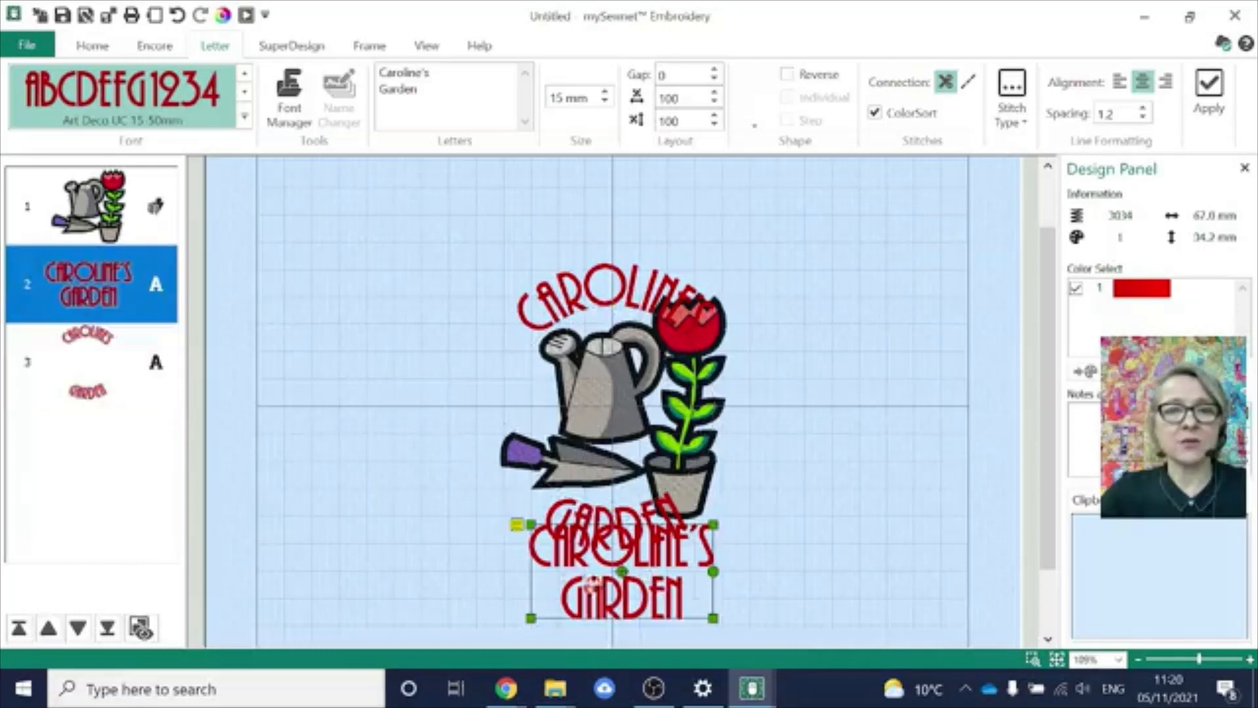
pyautogui.moveTo(584, 574); pyautogui.dragTo(295, 468)
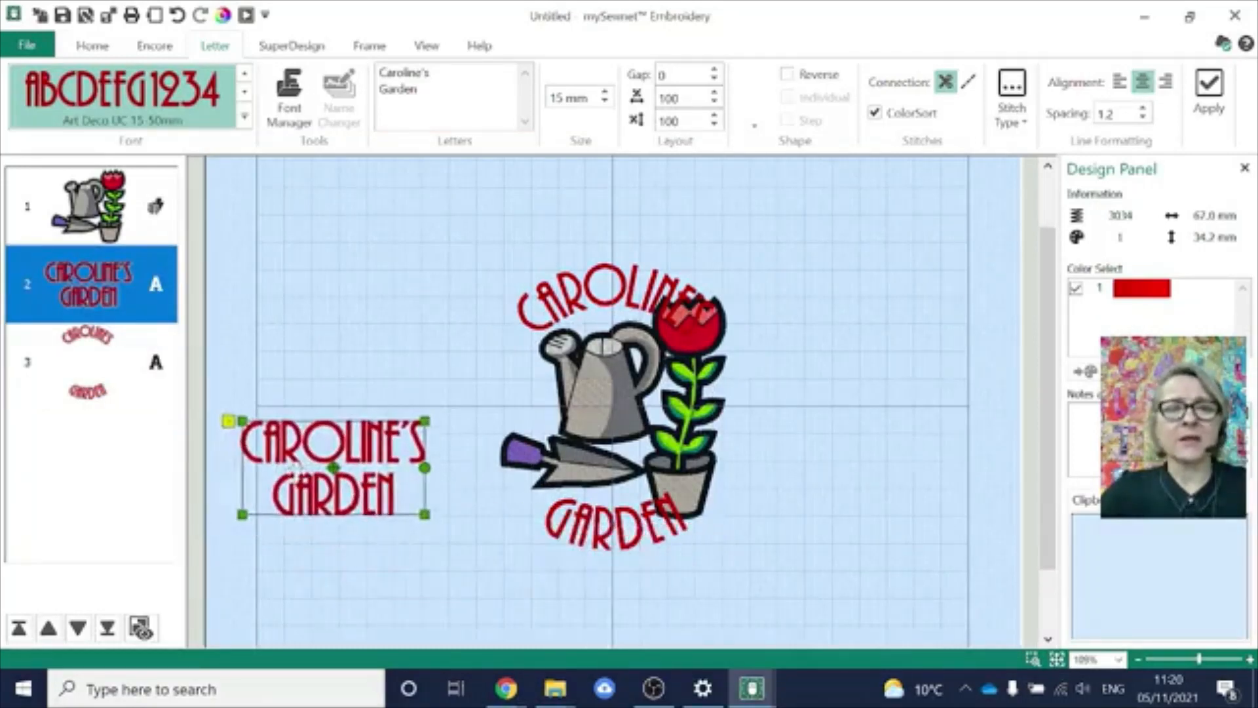
# - Enlarge the circular lettering around the pot plant design to about 96 x 136 mm, shifting the upper word left and "Garden" right
pyautogui.click(611, 305)
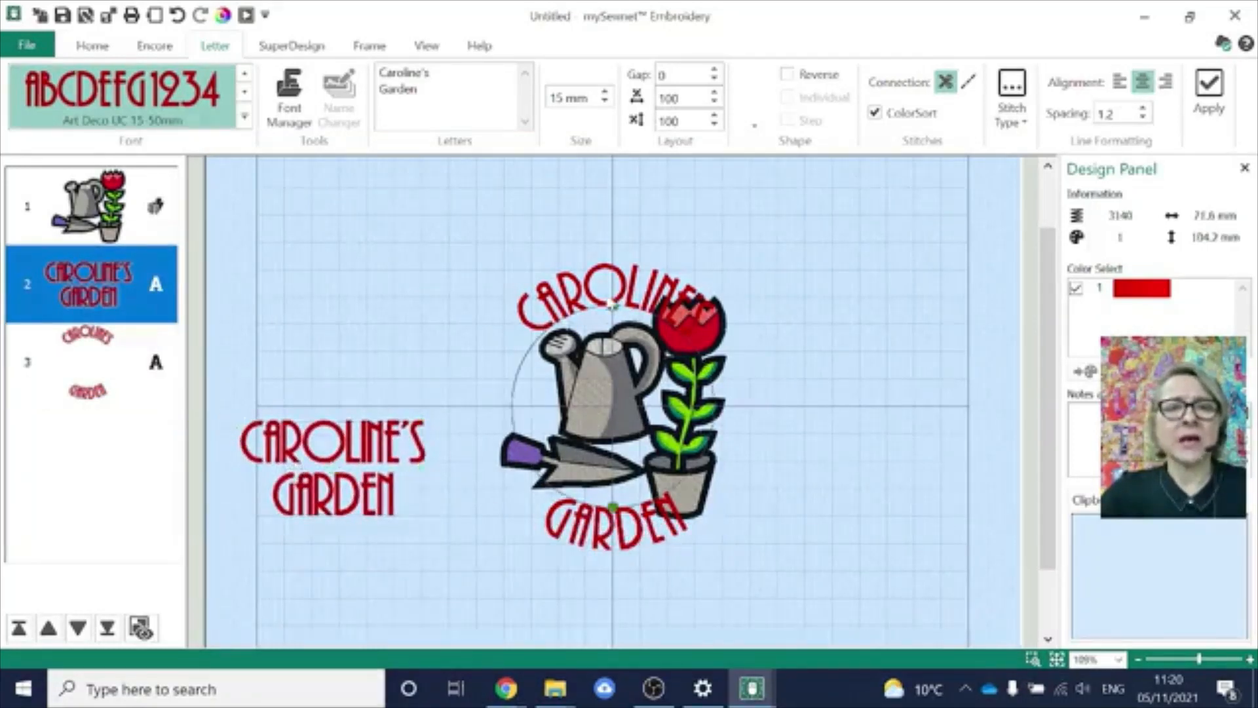
pyautogui.moveTo(611, 305); pyautogui.dragTo(611, 257)
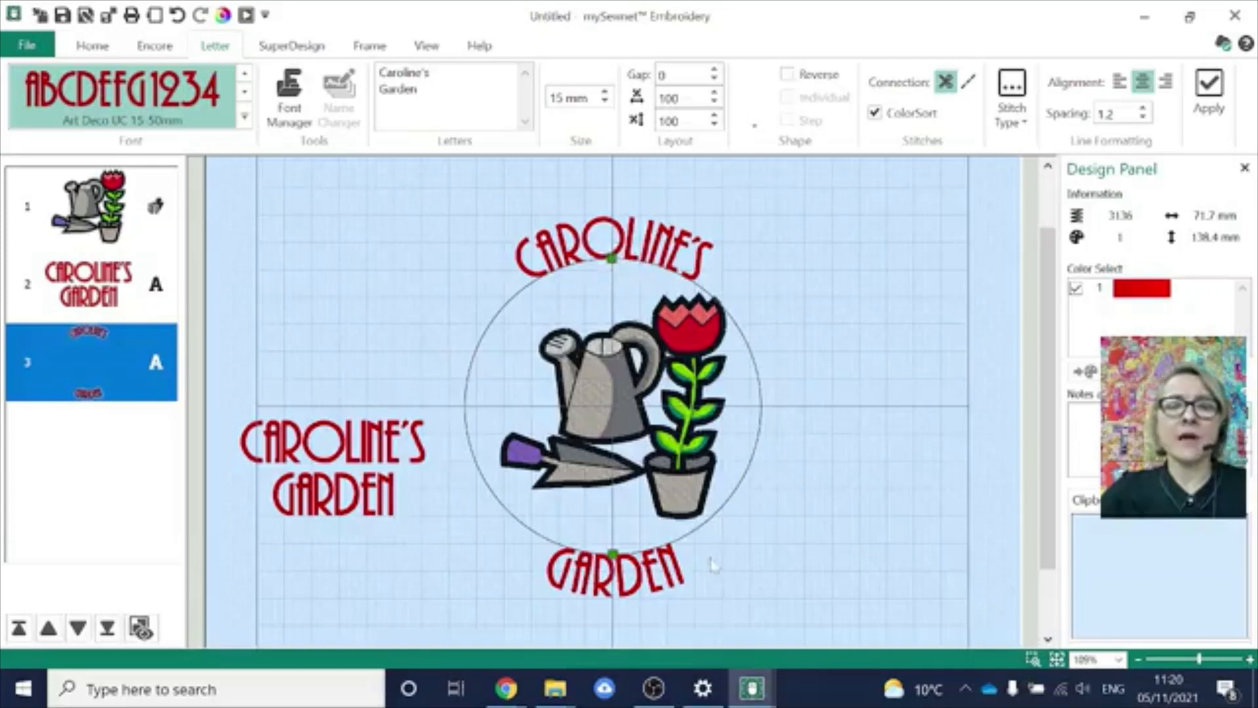
pyautogui.moveTo(612, 553); pyautogui.dragTo(642, 544)
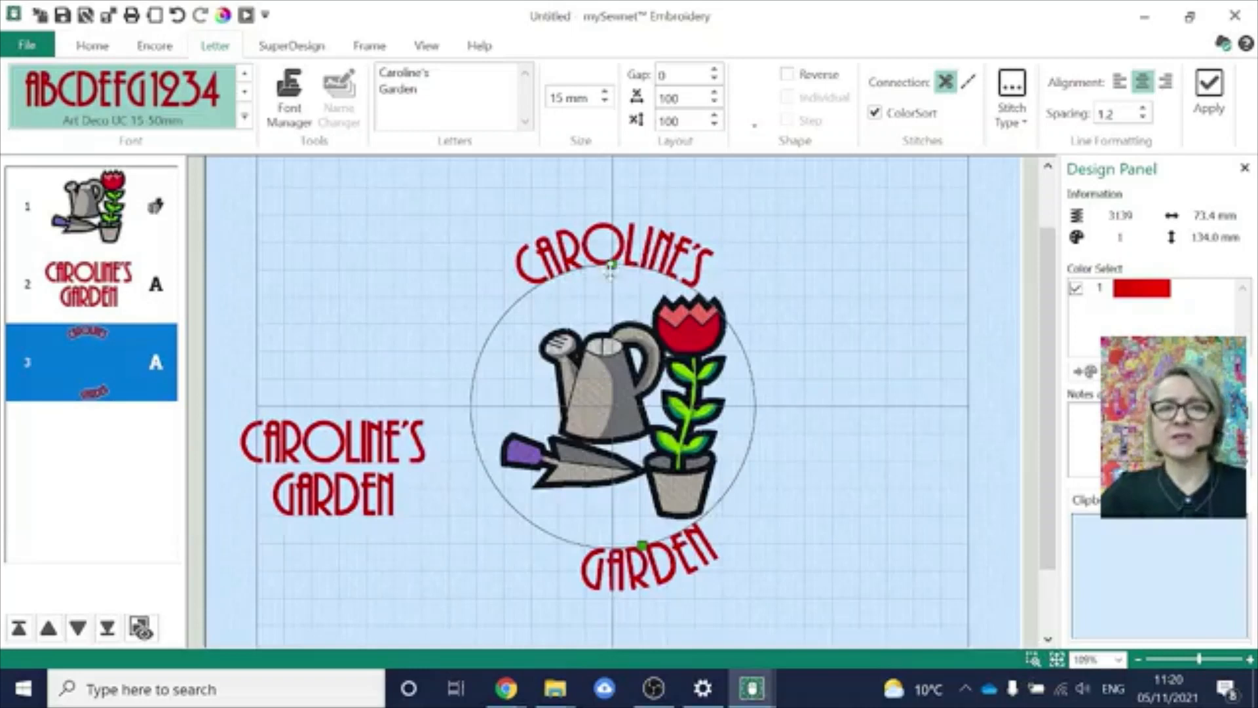
pyautogui.moveTo(609, 265); pyautogui.dragTo(556, 288)
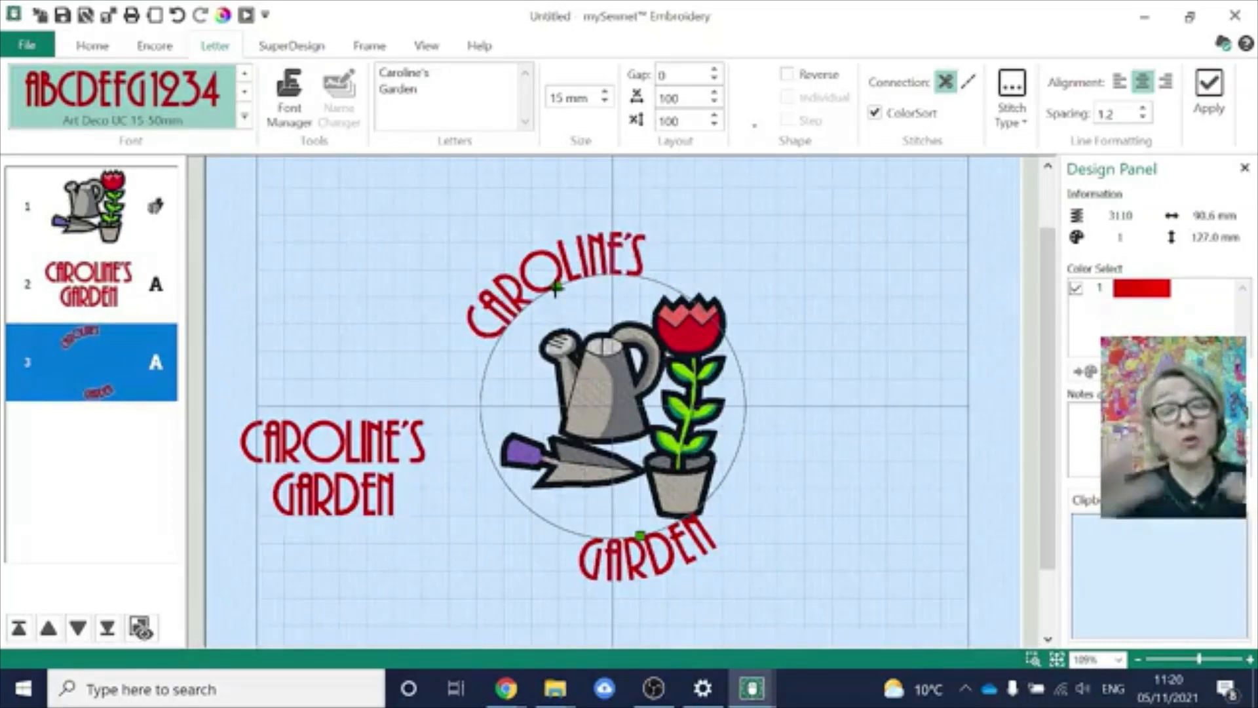
pyautogui.moveTo(555, 288)
pyautogui.mouseDown()
pyautogui.moveTo(540, 299)
pyautogui.moveTo(560, 293)
pyautogui.mouseUp()
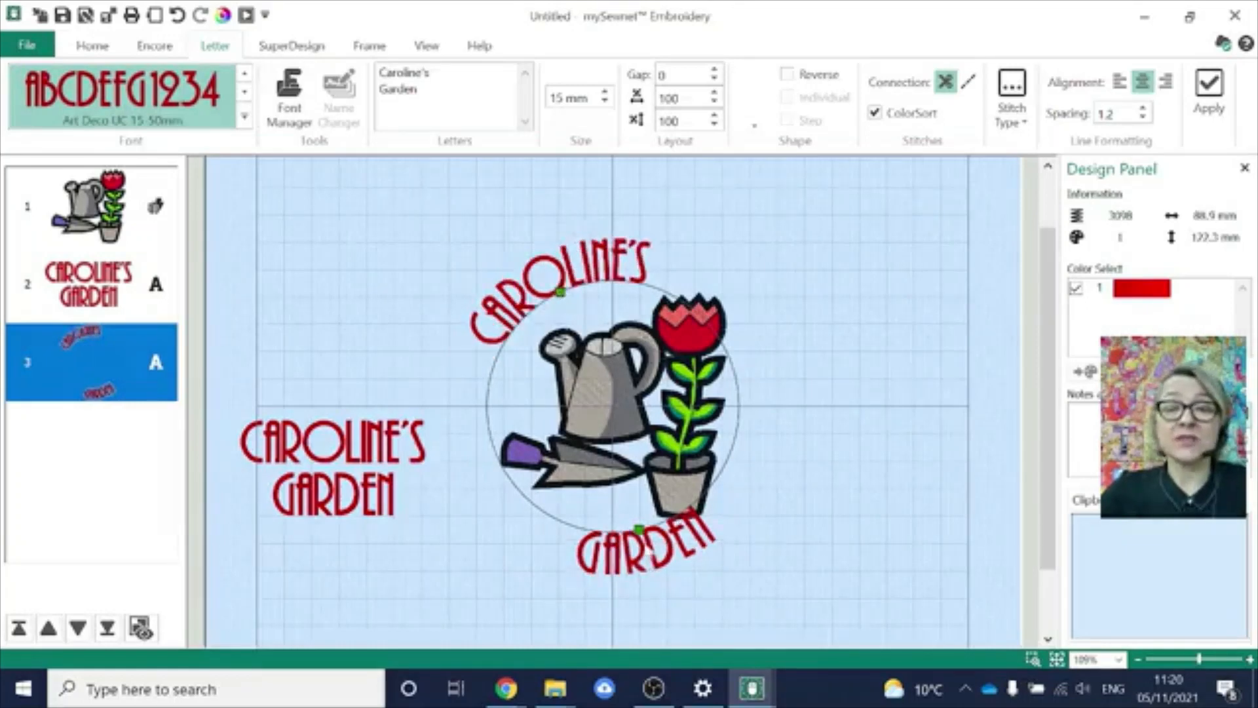
pyautogui.moveTo(641, 530); pyautogui.dragTo(649, 544)
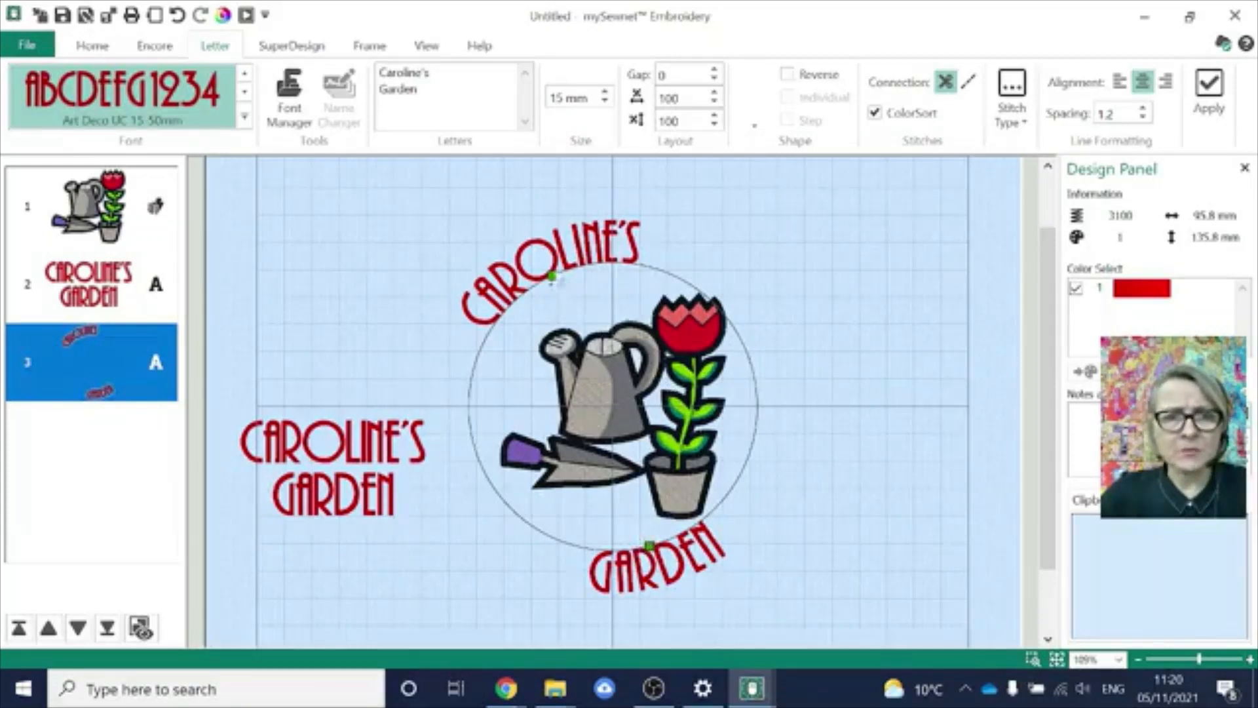
# - Reduce the circular lettering around the pot plant design to about 81 x 122 mm, with "Garden" centred beneath it
pyautogui.moveTo(553, 276); pyautogui.dragTo(561, 289)
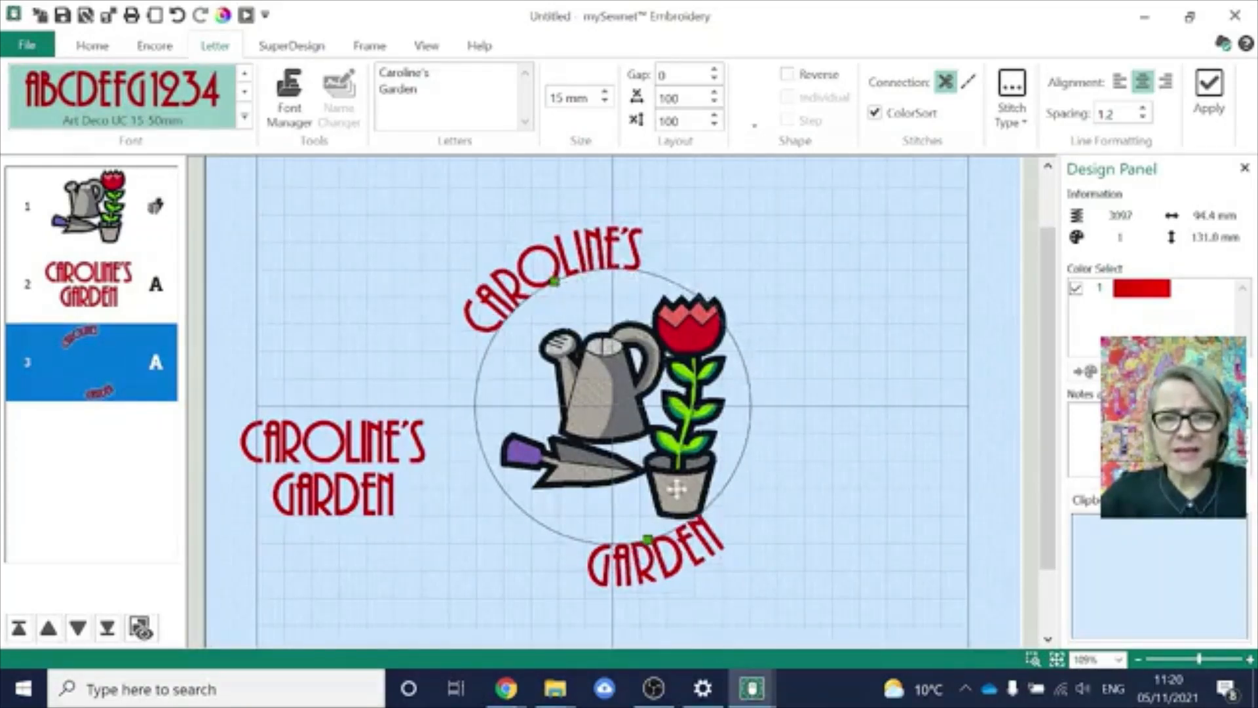
pyautogui.moveTo(684, 497); pyautogui.dragTo(686, 502)
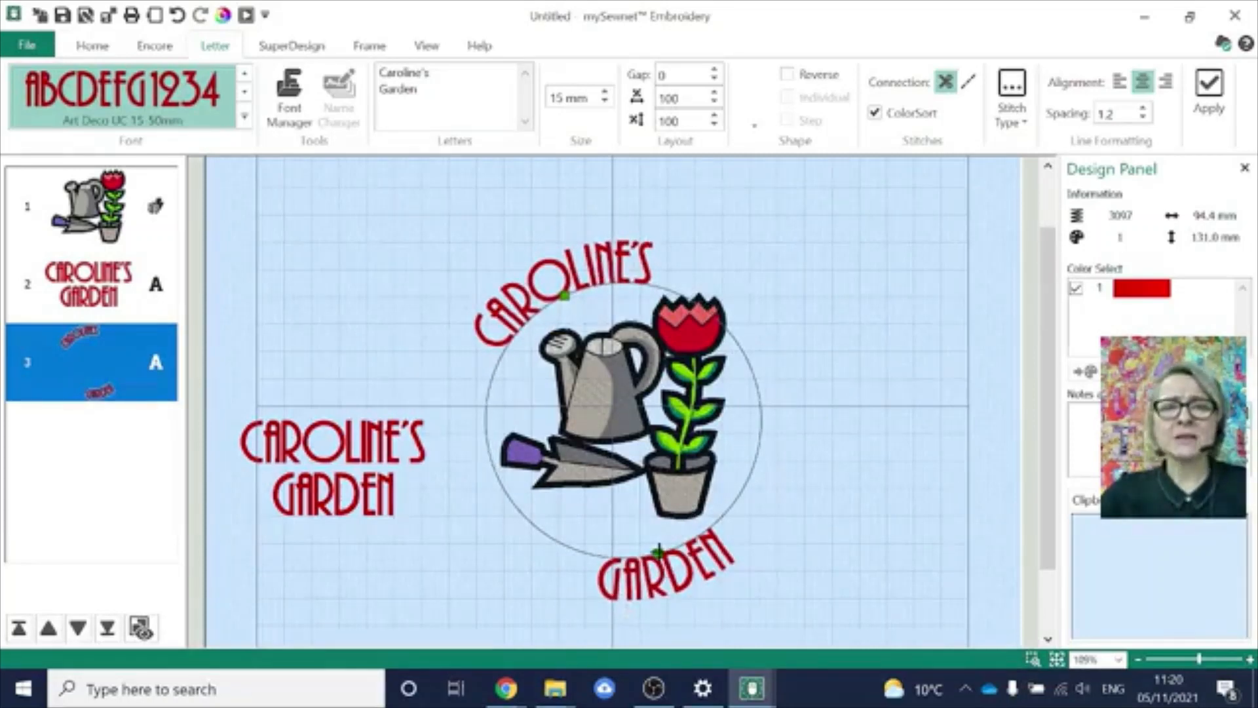
pyautogui.moveTo(659, 552); pyautogui.dragTo(626, 543)
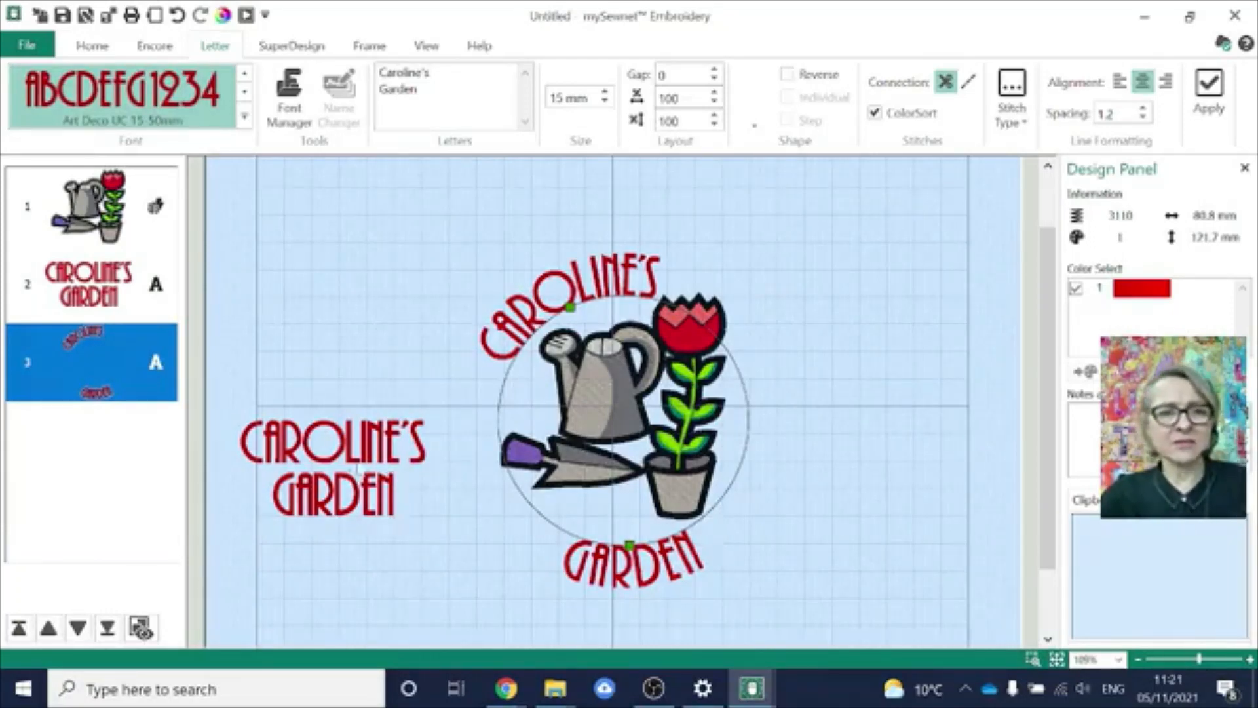
# - Delete the two-line block lettering beside the design and send the embroidery to the Designer Epic 2
pyautogui.click(359, 453)
pyautogui.press('Delete')
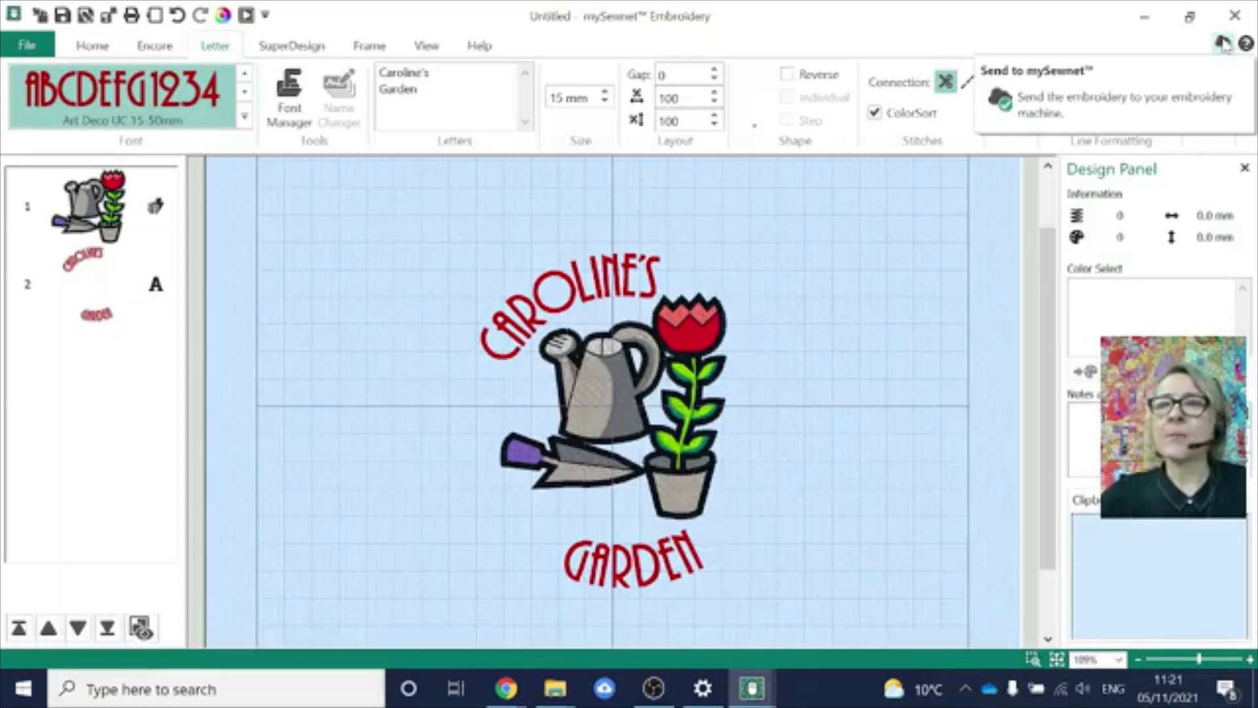
pyautogui.click(1223, 44)
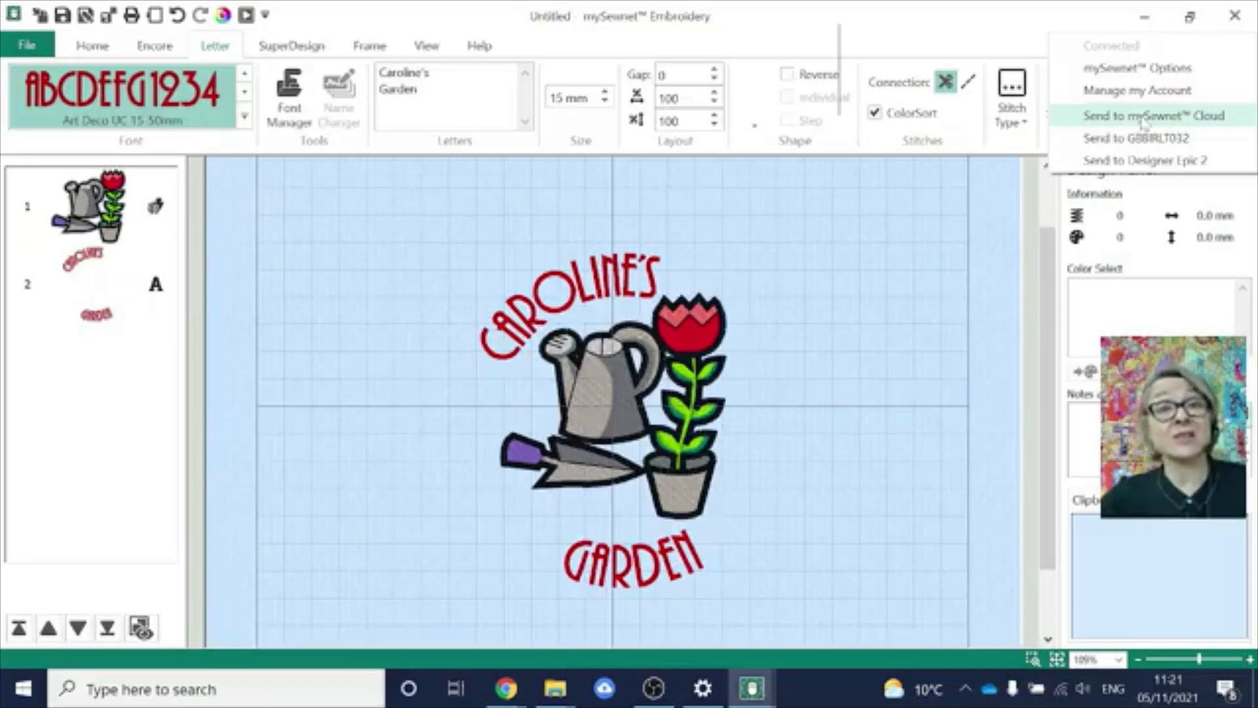
pyautogui.click(1131, 166)
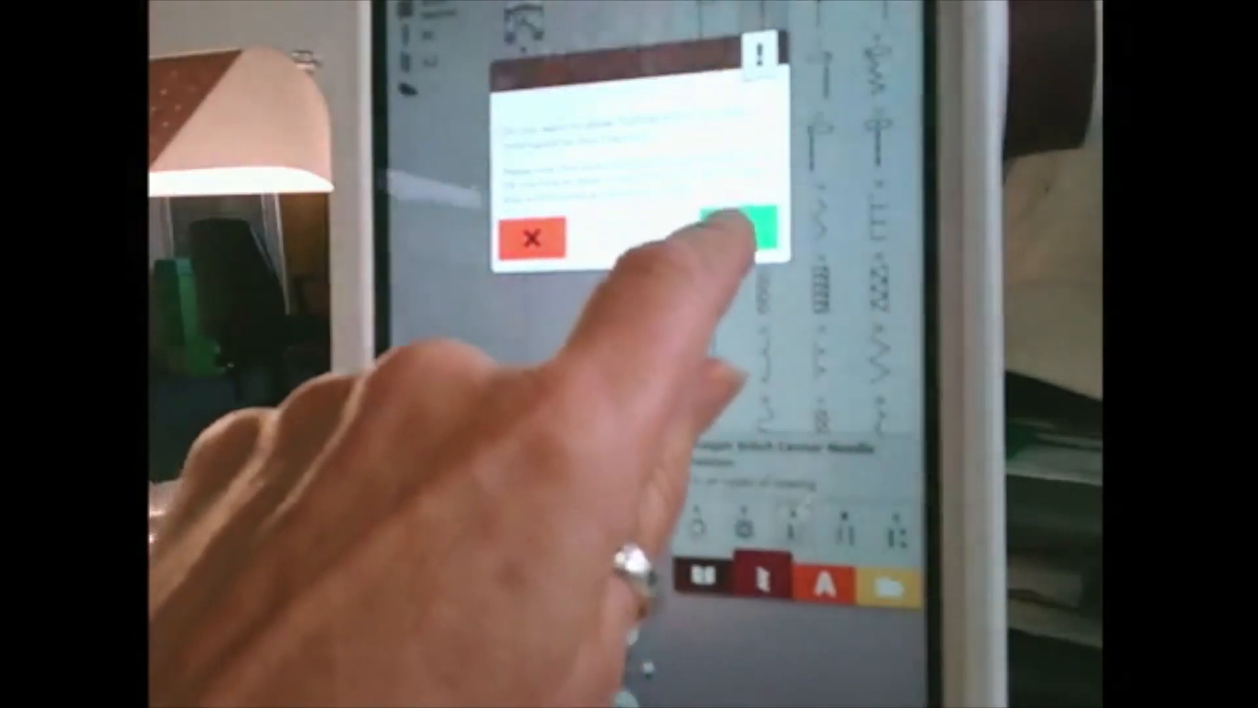
pyautogui.click(741, 227)
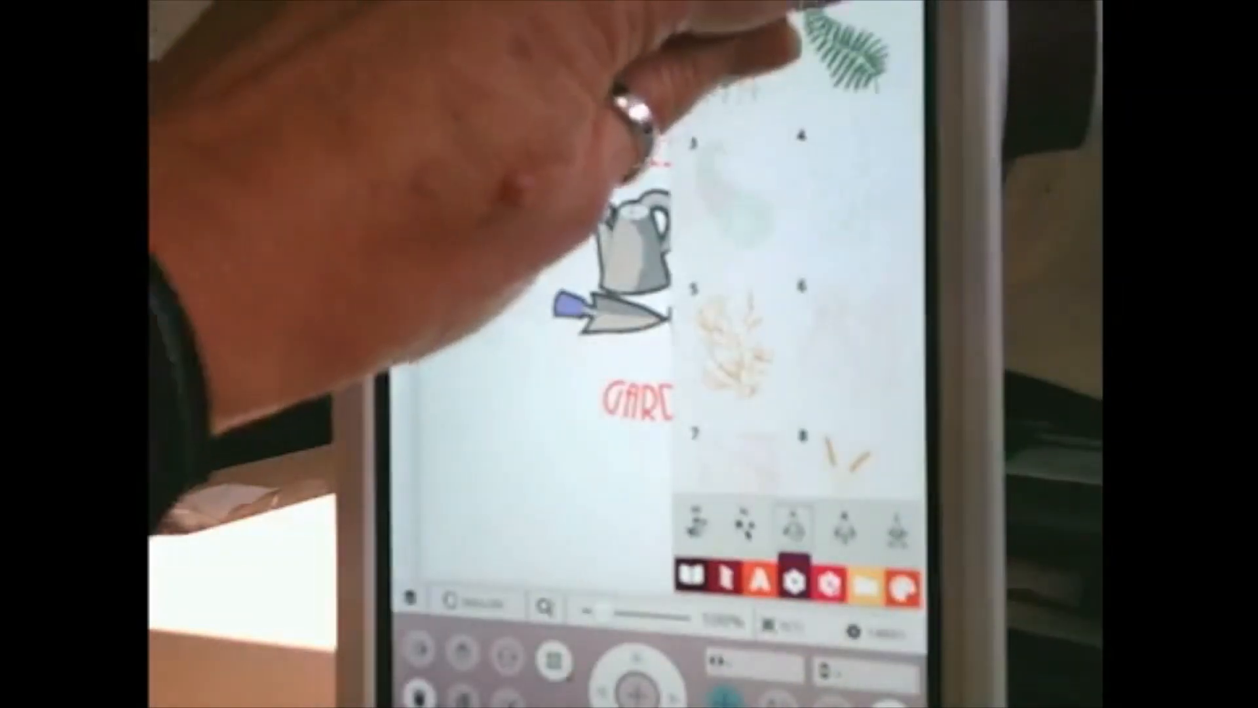
pyautogui.click(790, 6)
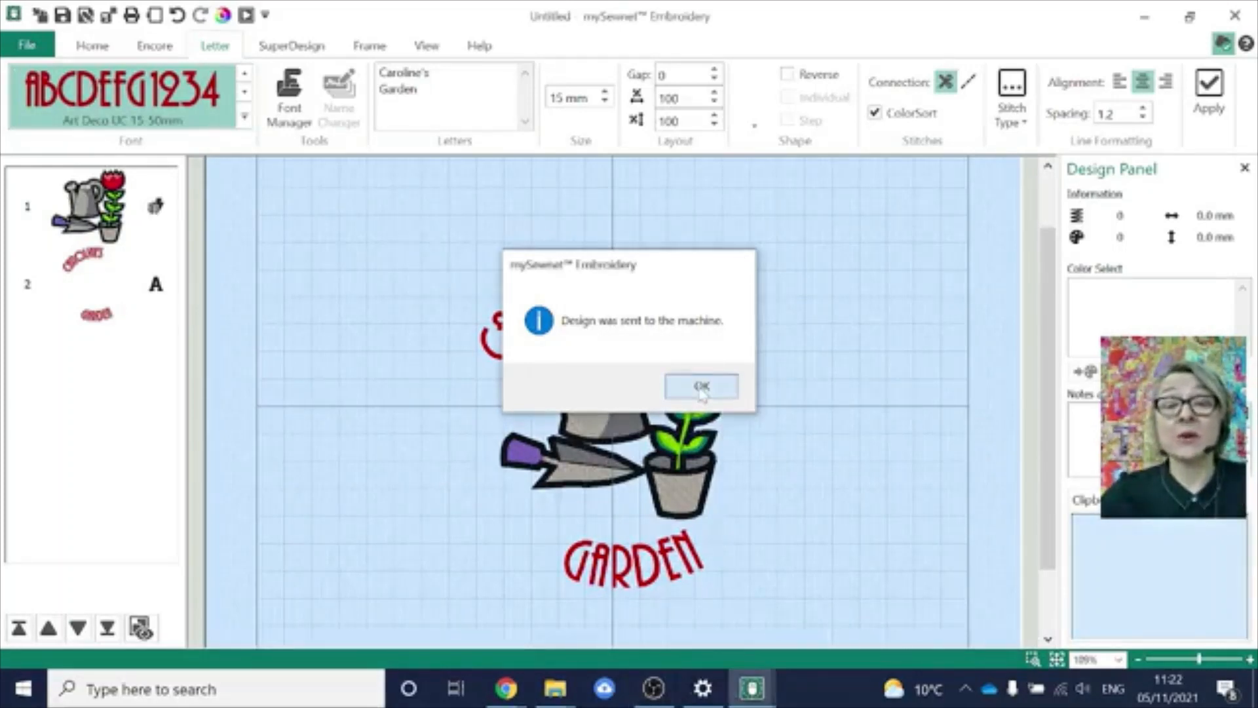
# - Dismiss the transfer message and review the export file formats, selecting Husqvarna Viking / Pfaff (.vp3) before cancelling the export
pyautogui.click(701, 387)
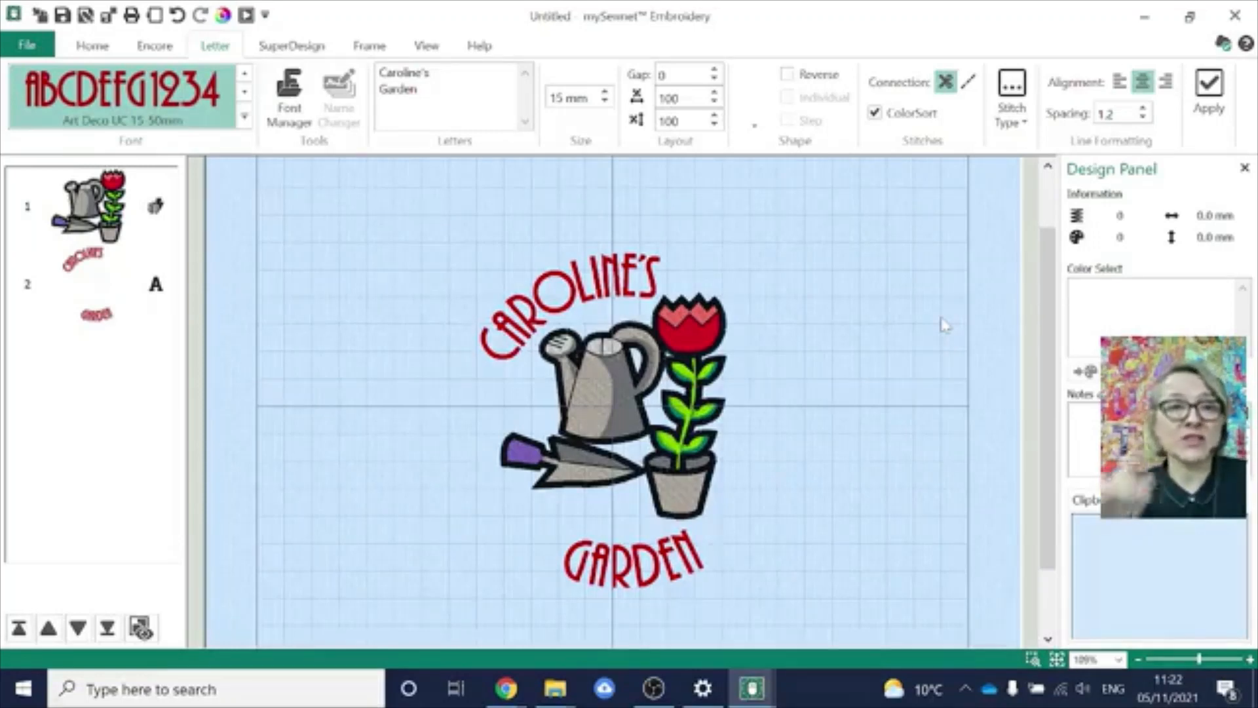
pyautogui.click(19, 50)
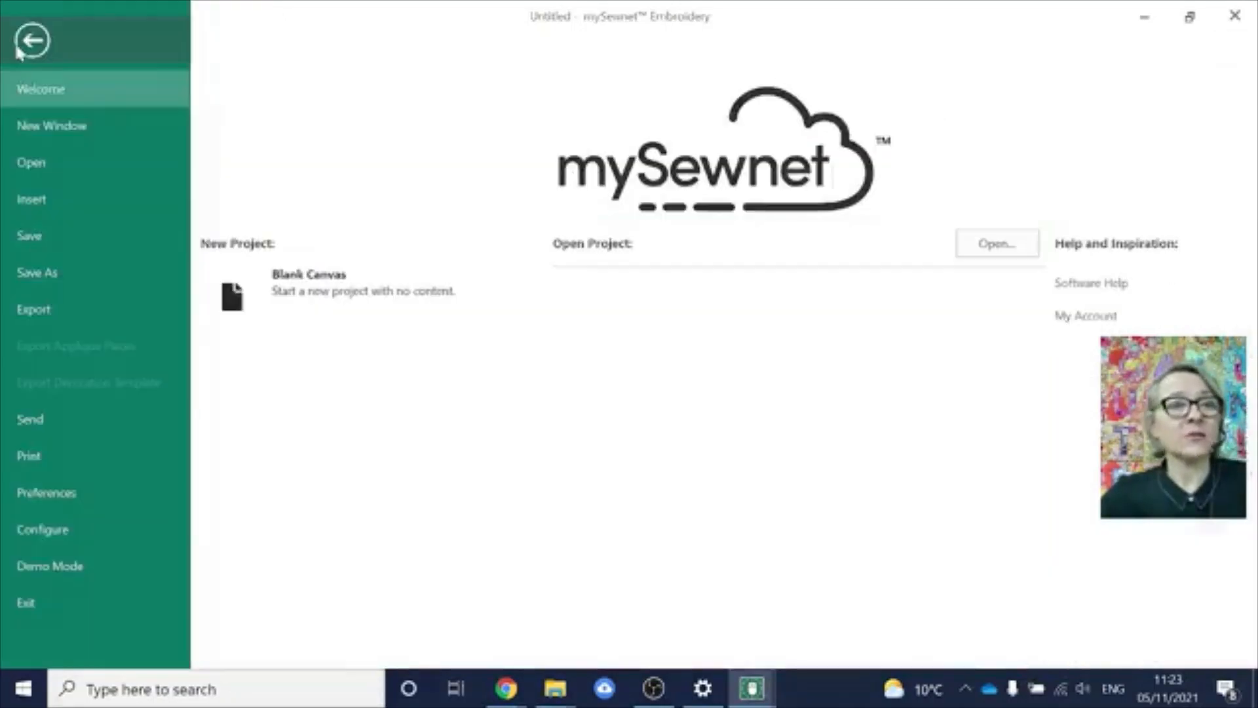
pyautogui.click(65, 314)
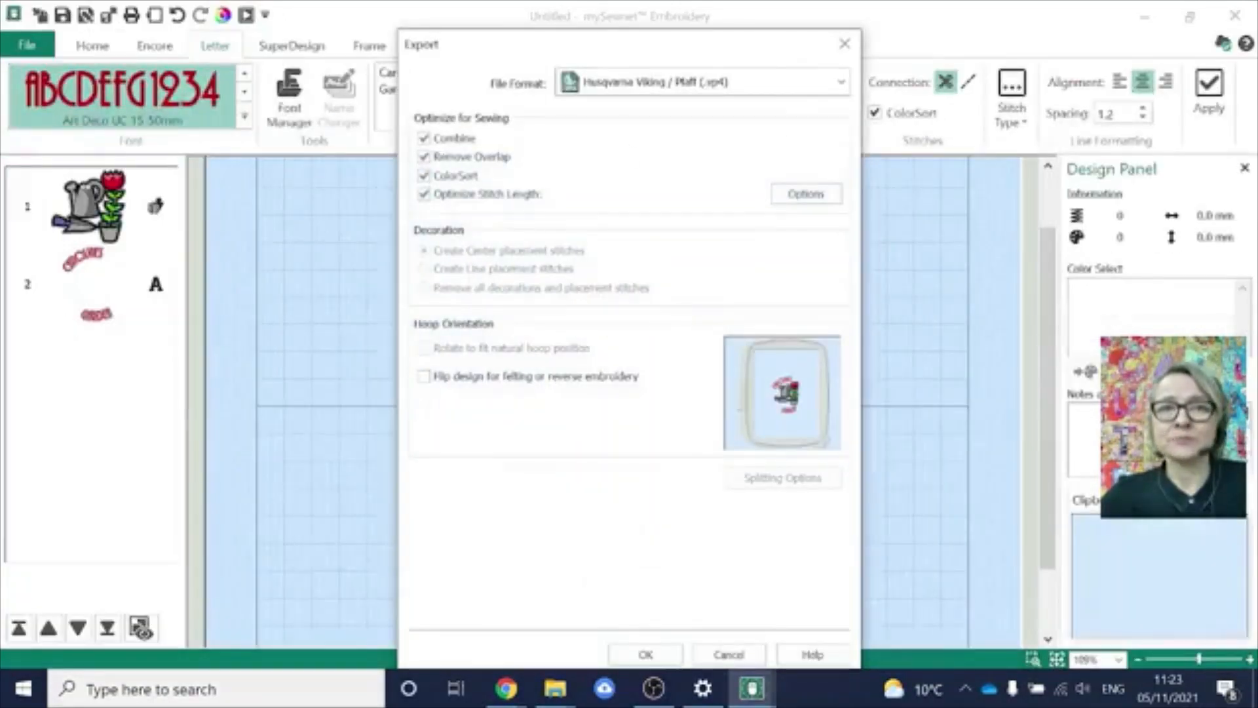
pyautogui.click(843, 84)
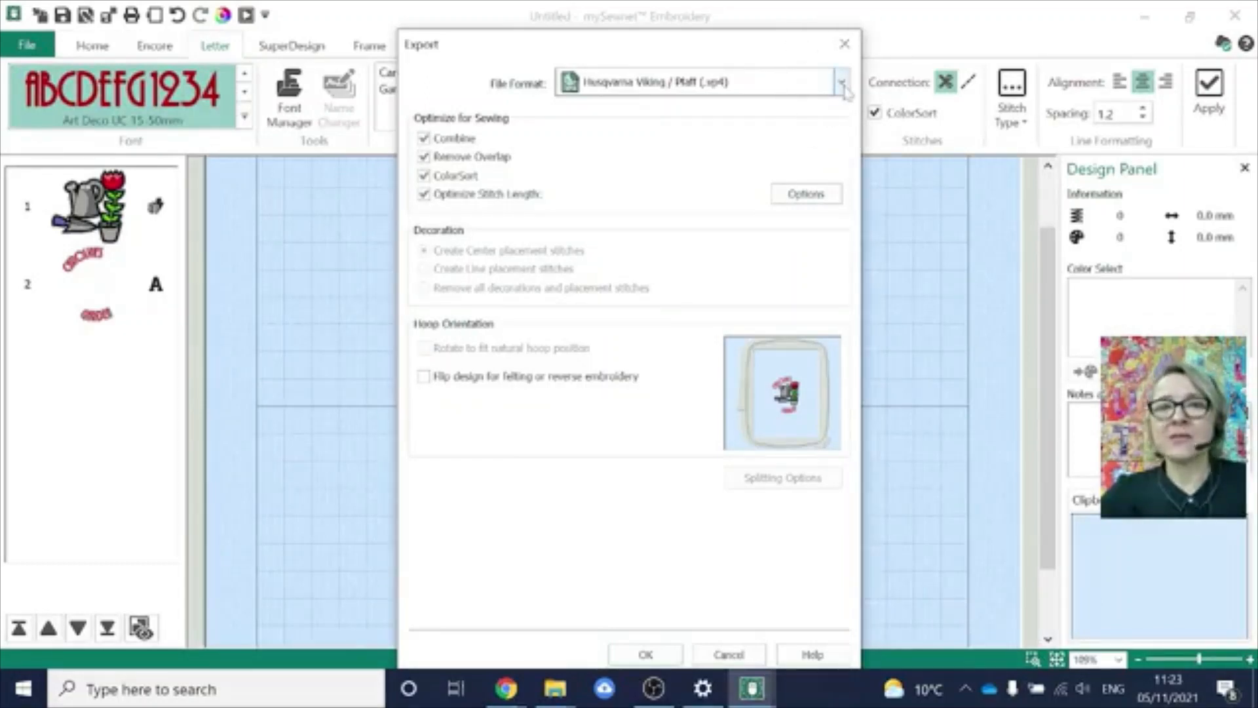
pyautogui.click(843, 84)
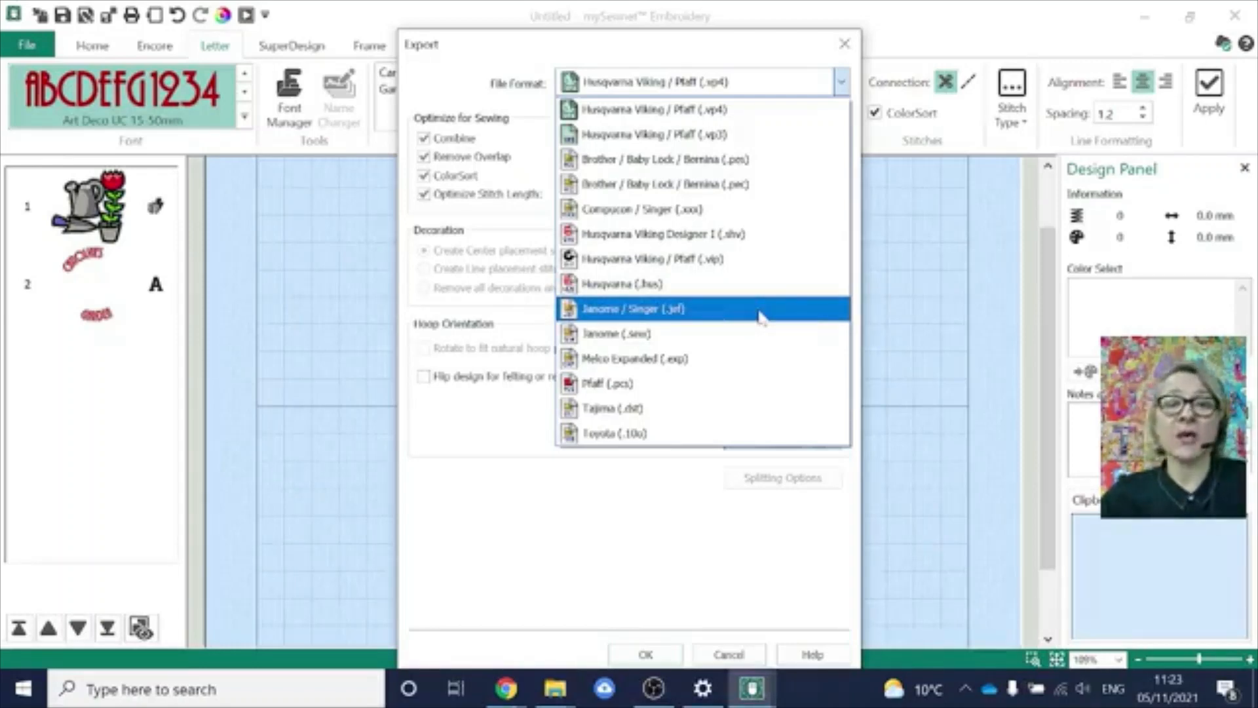
pyautogui.click(742, 138)
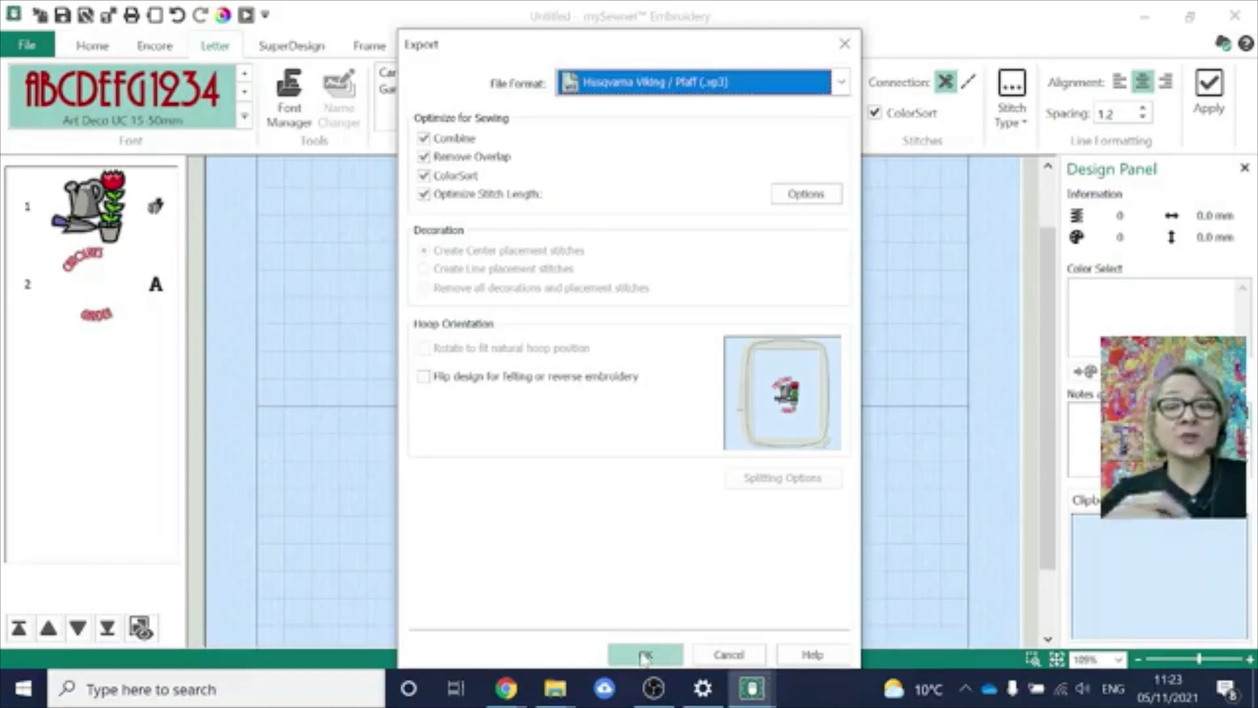
pyautogui.click(729, 654)
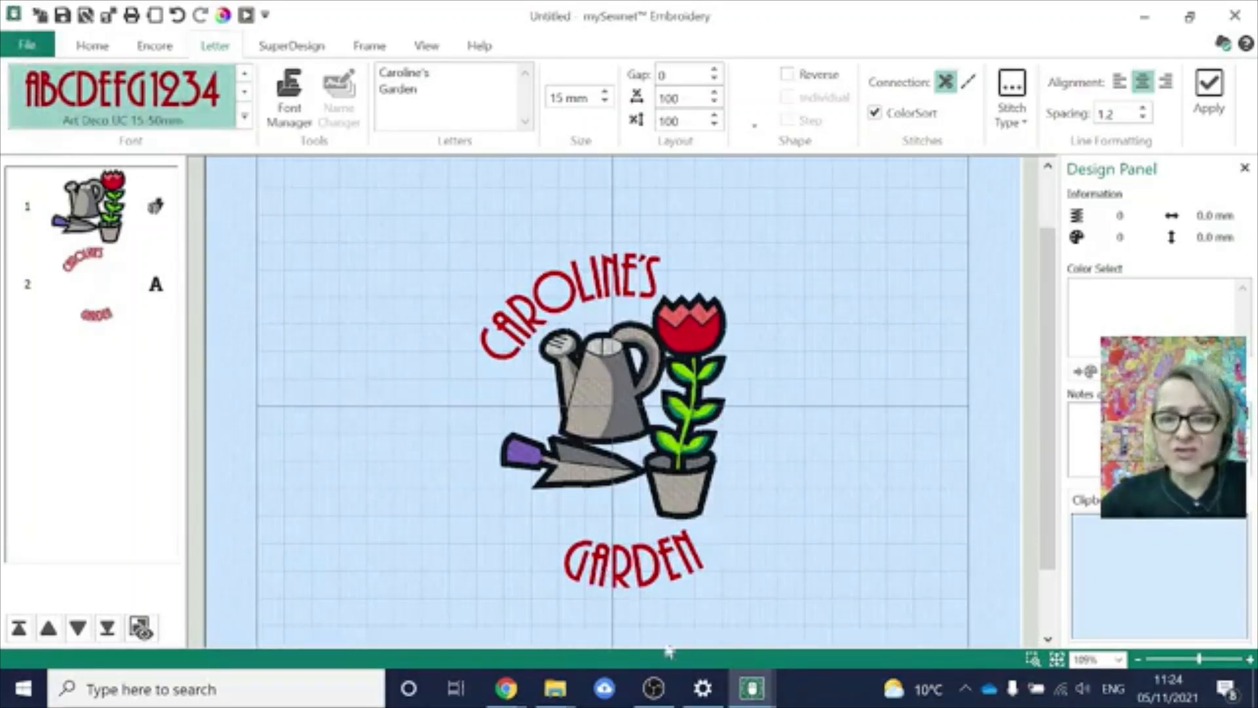
# - In the blank embroidery window, start ExpressDesign Into Rectangle and draw a square about 50 mm wide, up and left from the hoop centre
pyautogui.moveTo(755, 690)
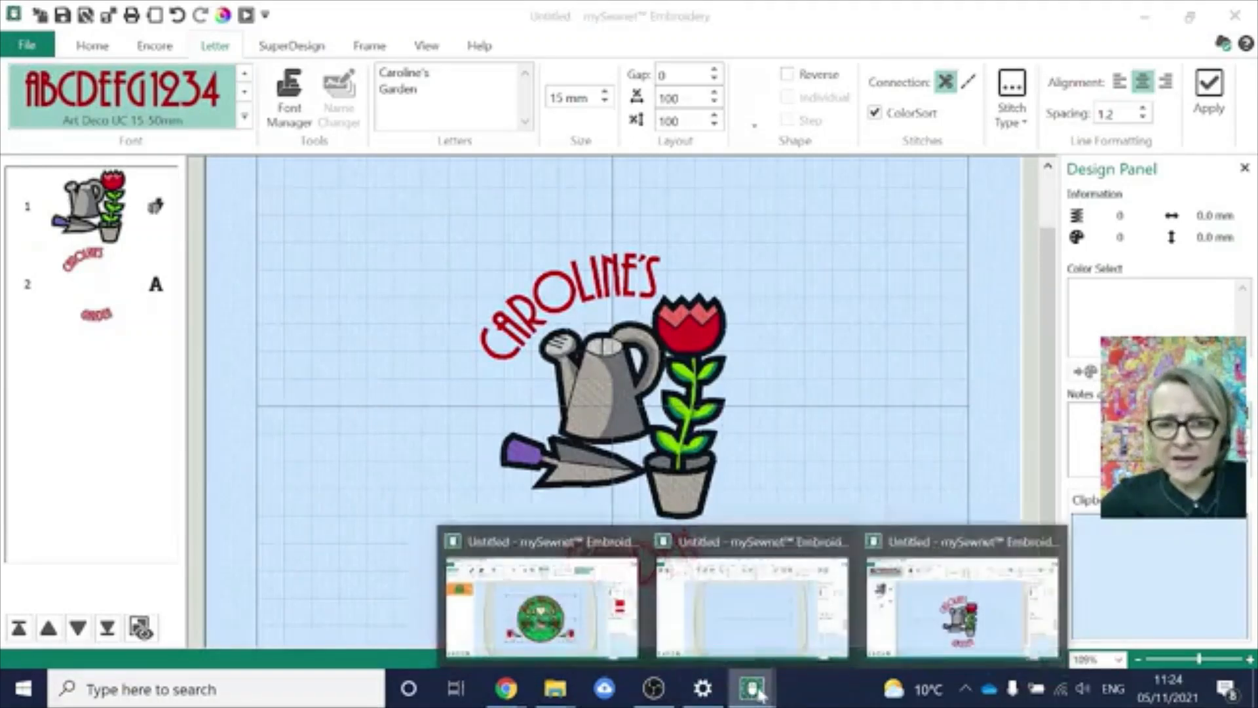
pyautogui.click(750, 636)
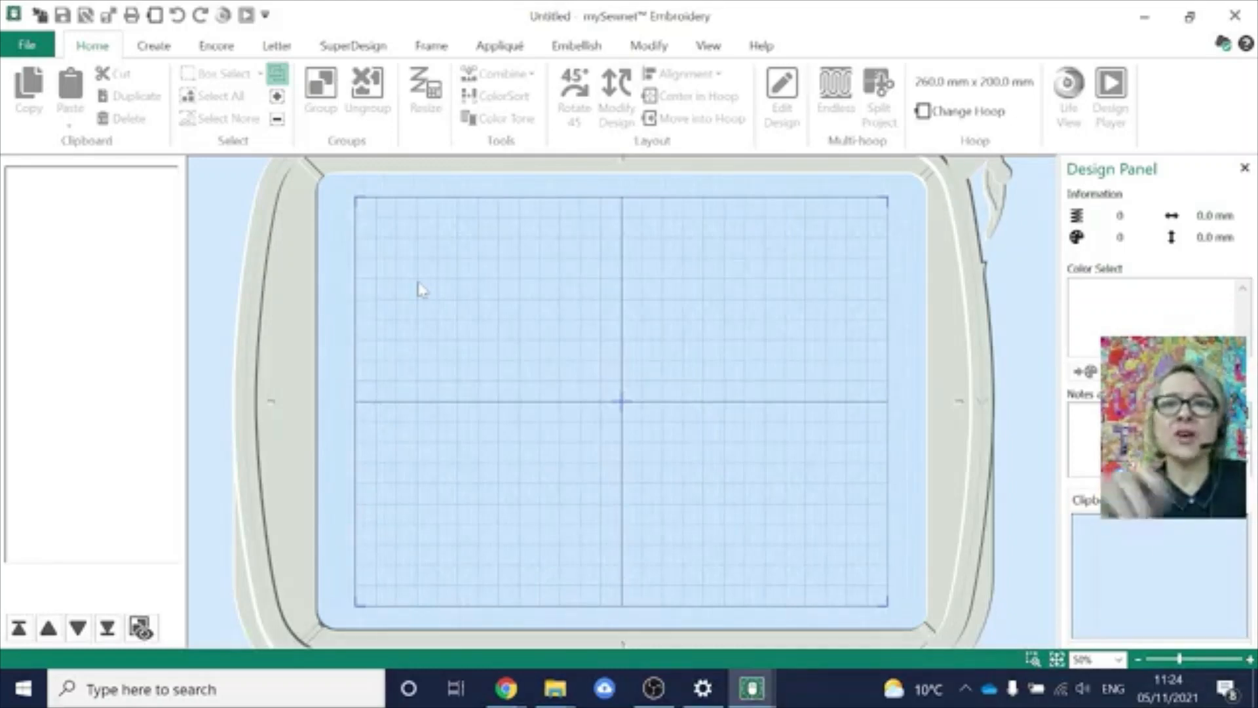
pyautogui.click(155, 47)
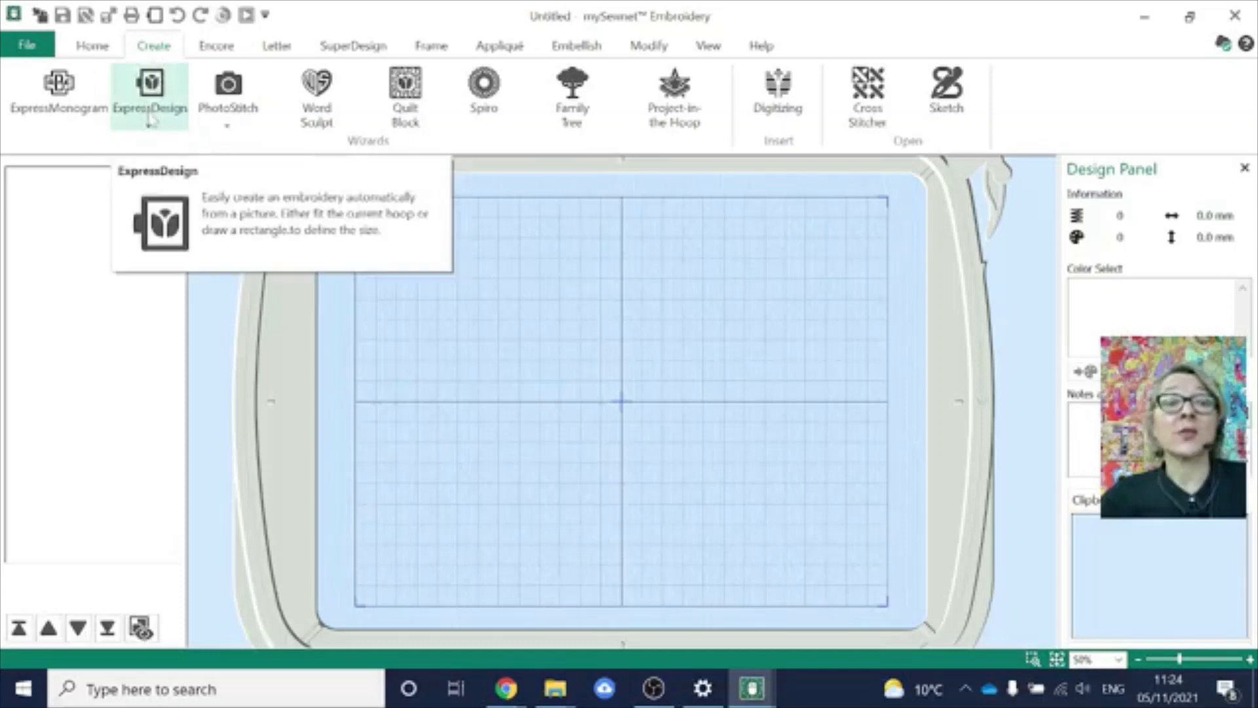
pyautogui.click(151, 121)
pyautogui.click(152, 121)
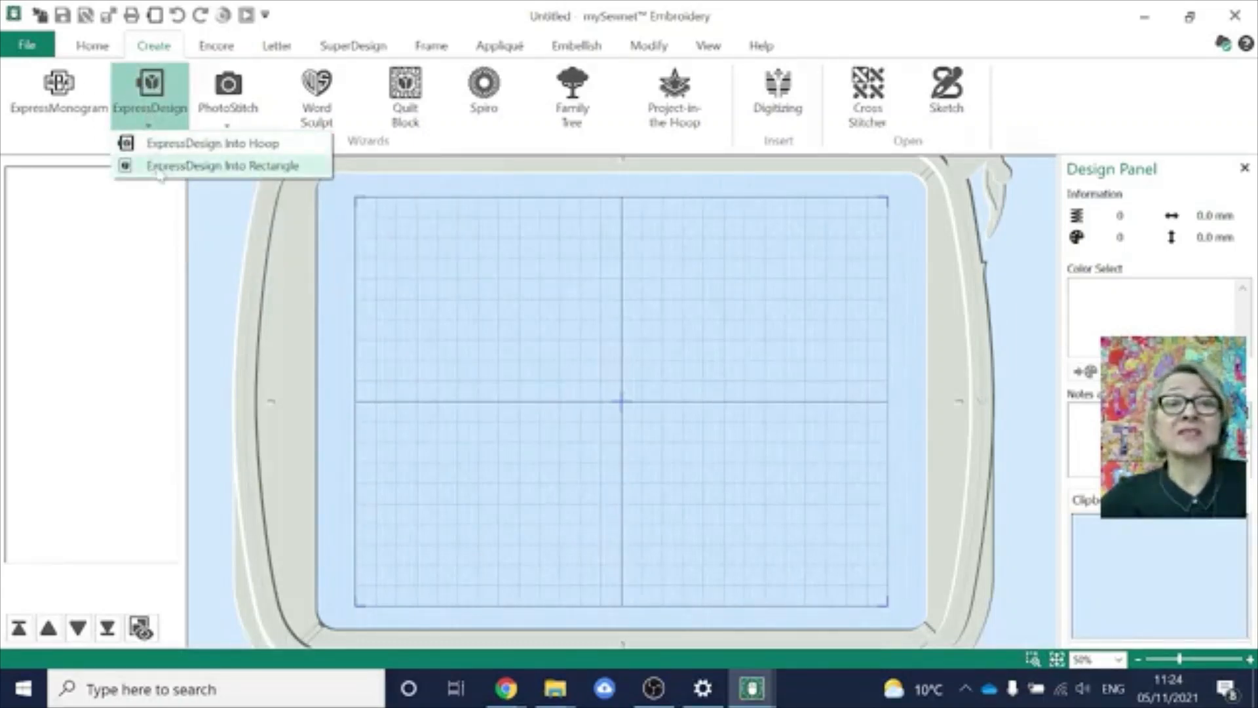
pyautogui.click(160, 168)
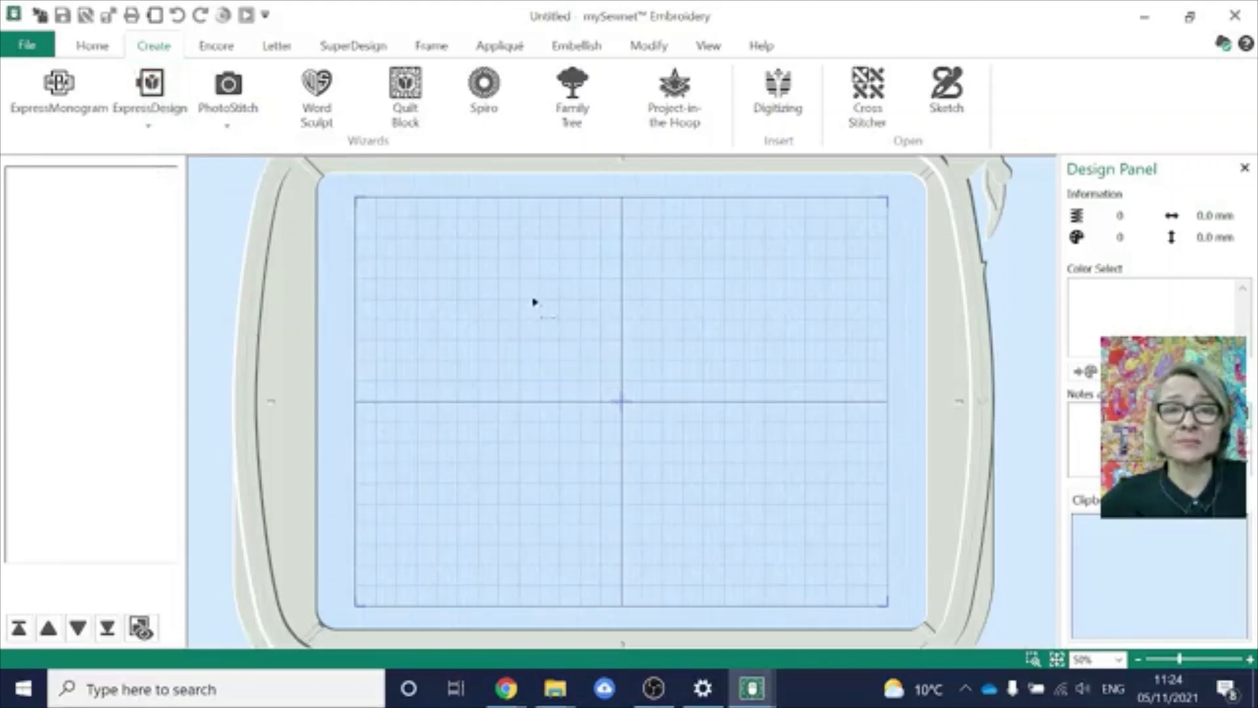
pyautogui.click(514, 302)
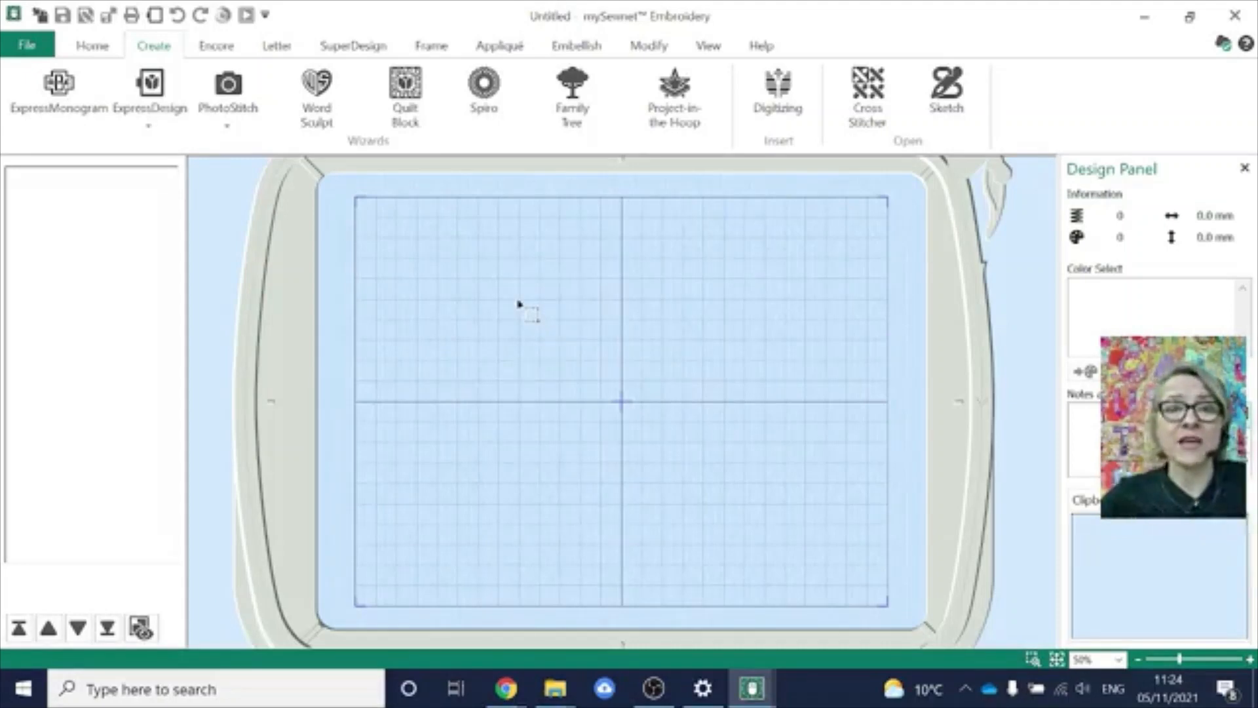
pyautogui.moveTo(519, 301); pyautogui.dragTo(623, 408)
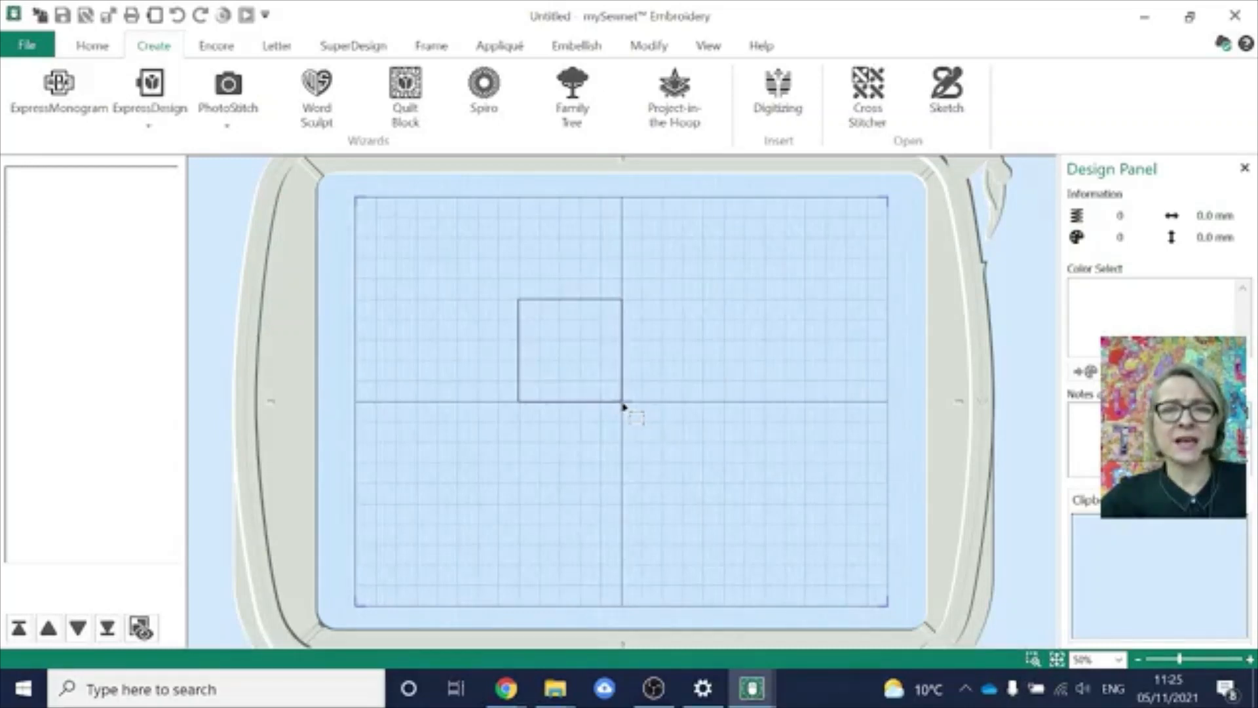
pyautogui.moveTo(624, 407); pyautogui.dragTo(624, 408)
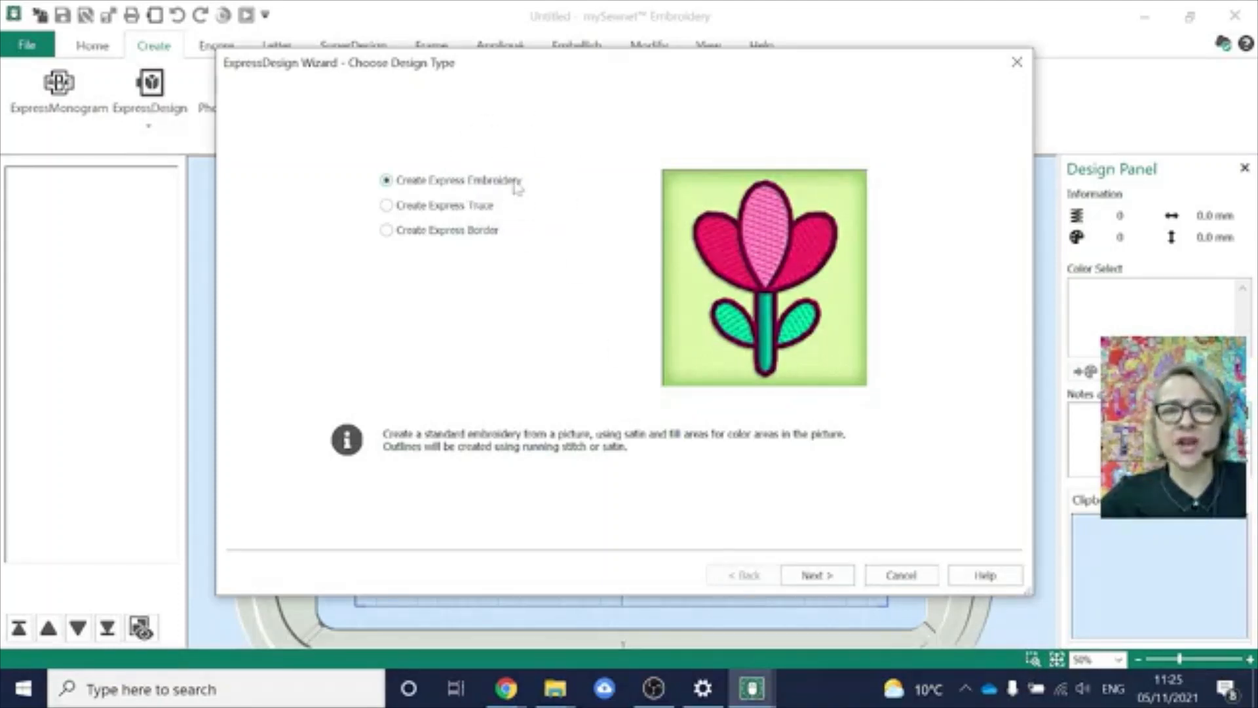
# - Choose Create Express Embroidery and load the table tennis bats picture Sports2.png from the Pics folder
pyautogui.click(817, 575)
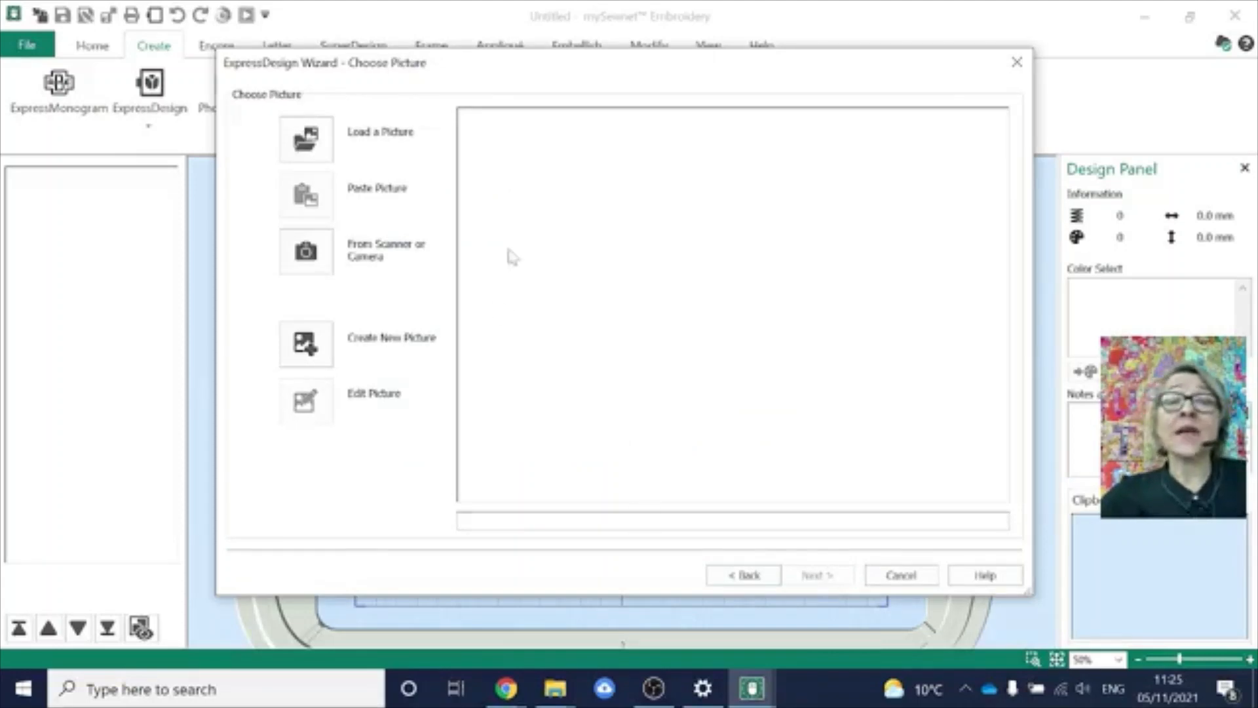
pyautogui.click(314, 146)
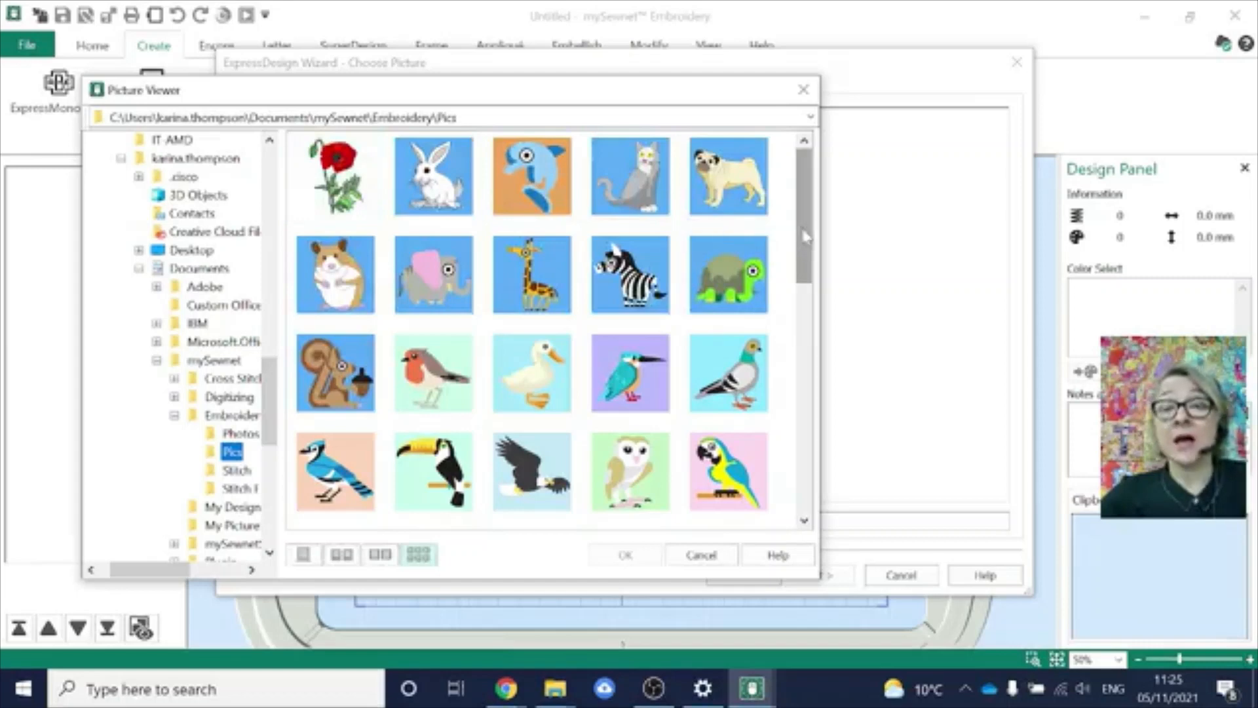
pyautogui.moveTo(806, 236); pyautogui.dragTo(810, 462)
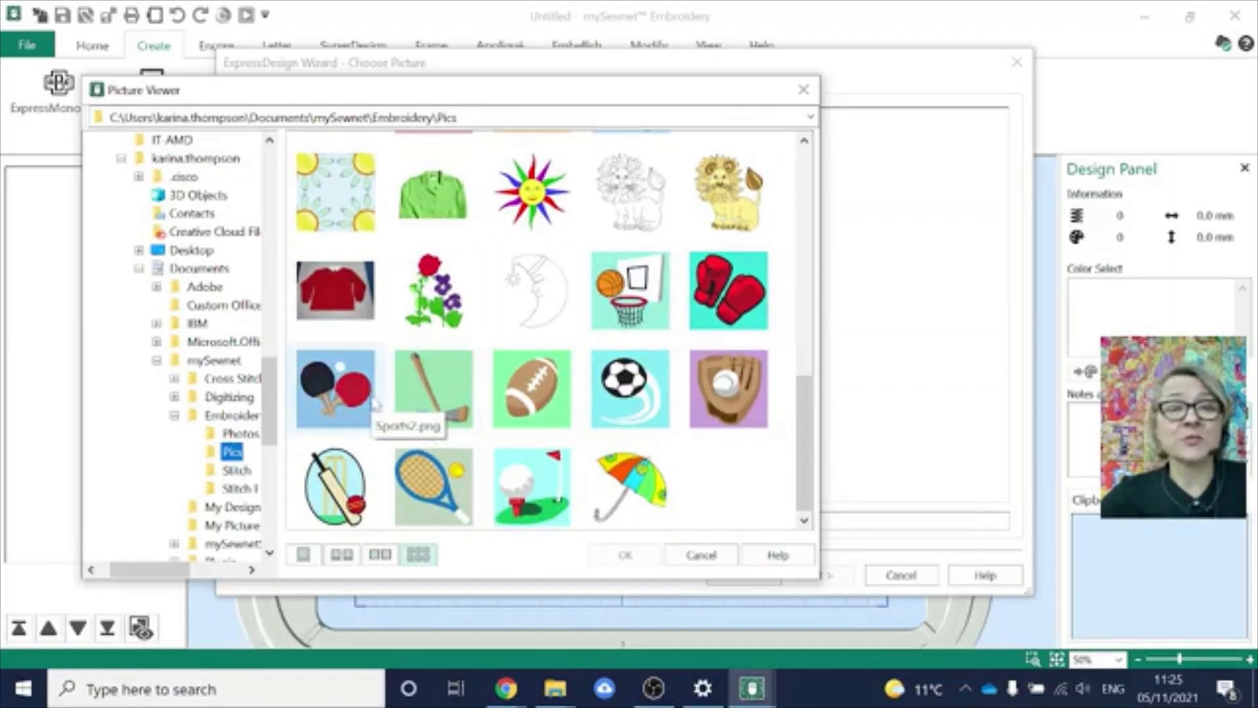
pyautogui.click(352, 394)
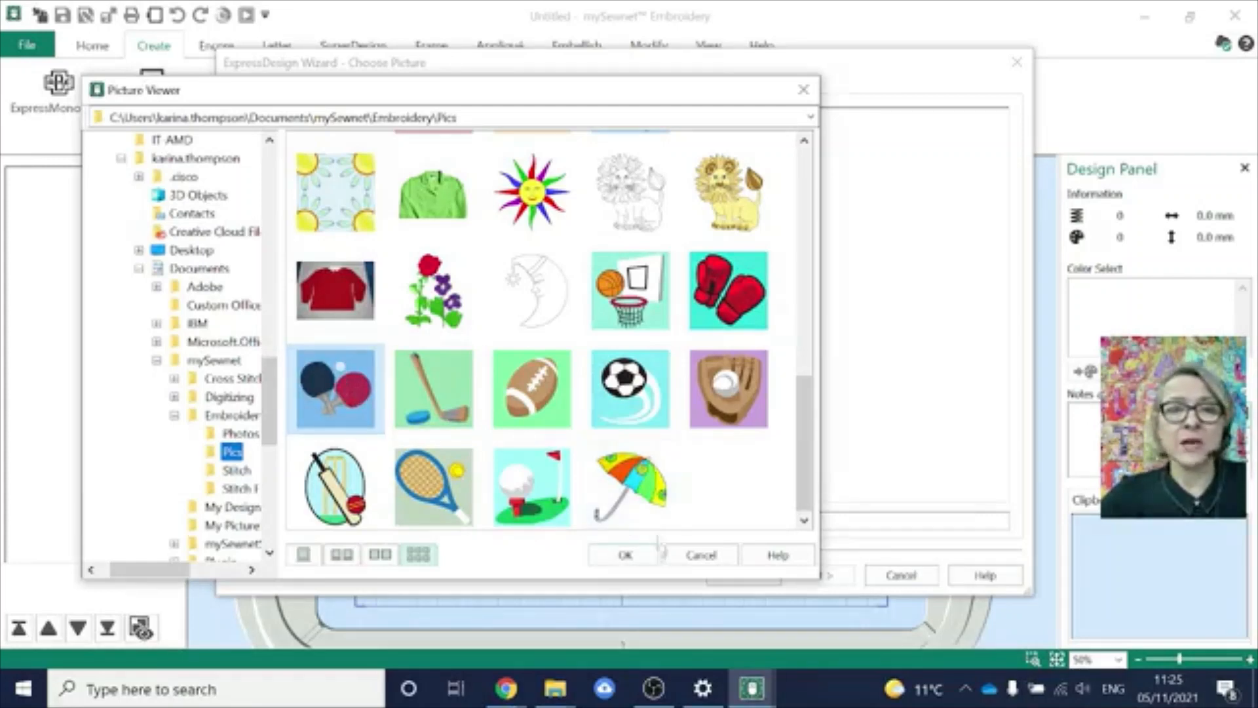
pyautogui.click(625, 556)
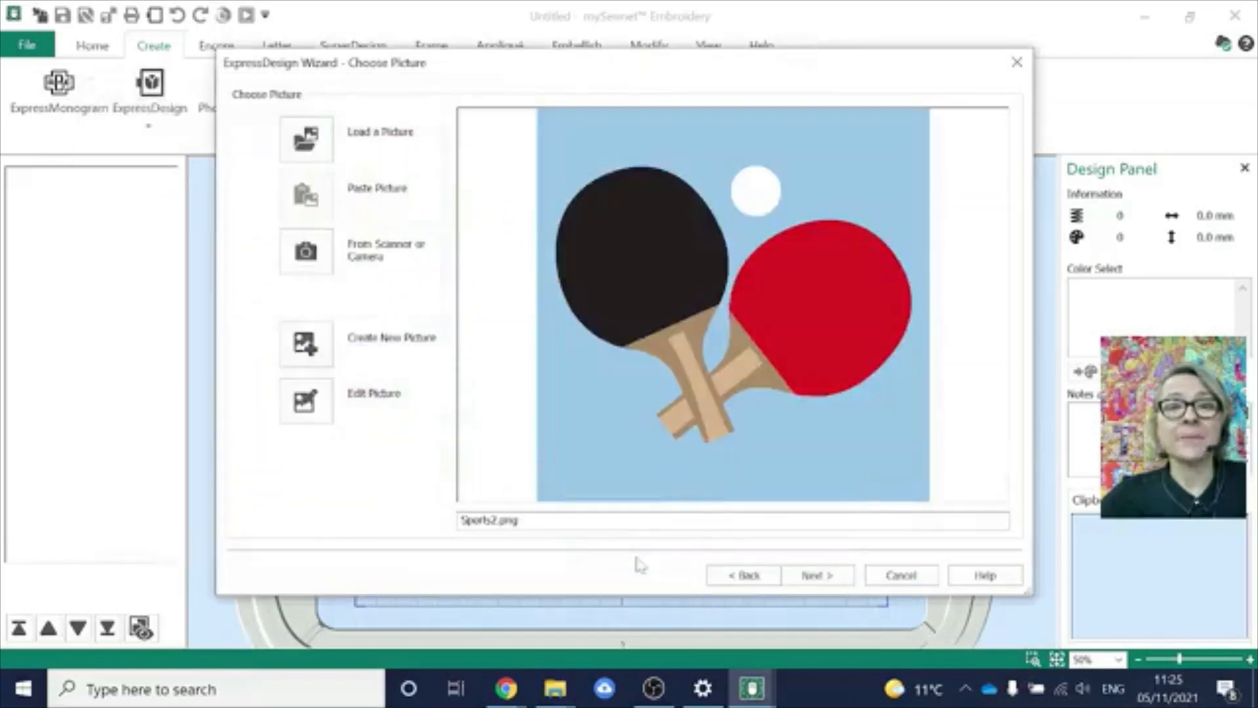
pyautogui.click(359, 201)
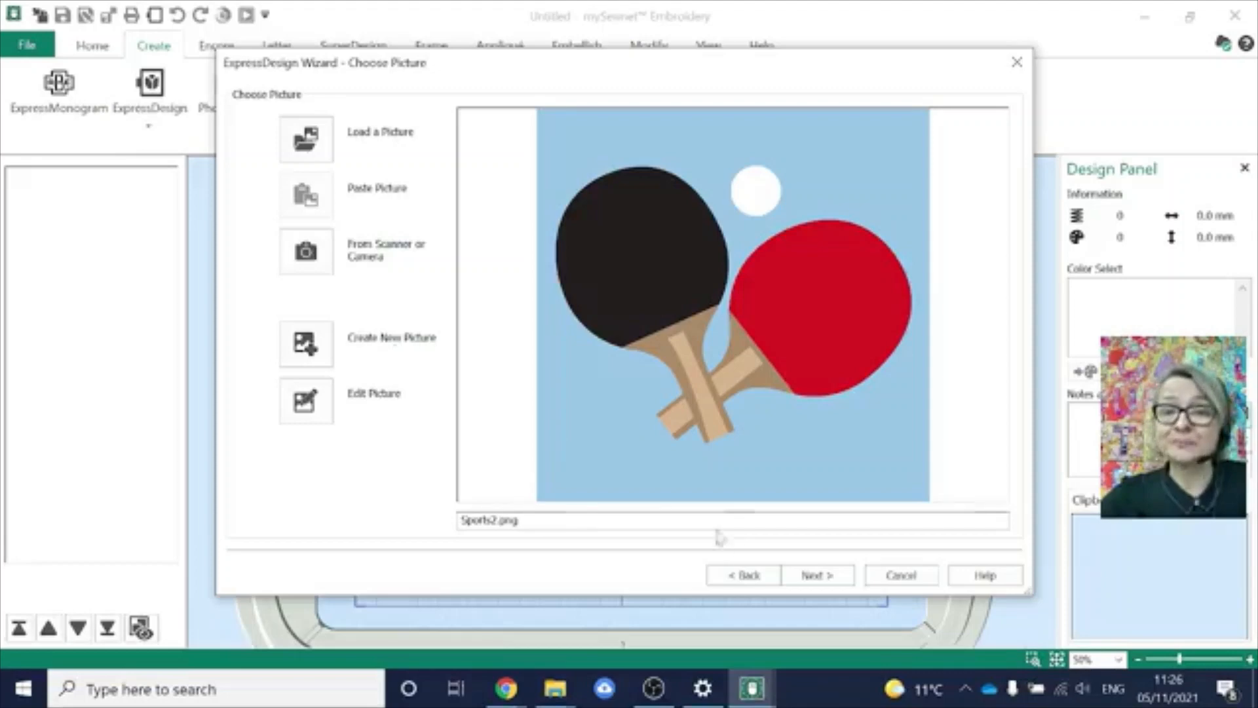
# - Keep the full picture and the 50 mm design width, and continue to the thread colors with automatic background removal on
pyautogui.click(808, 579)
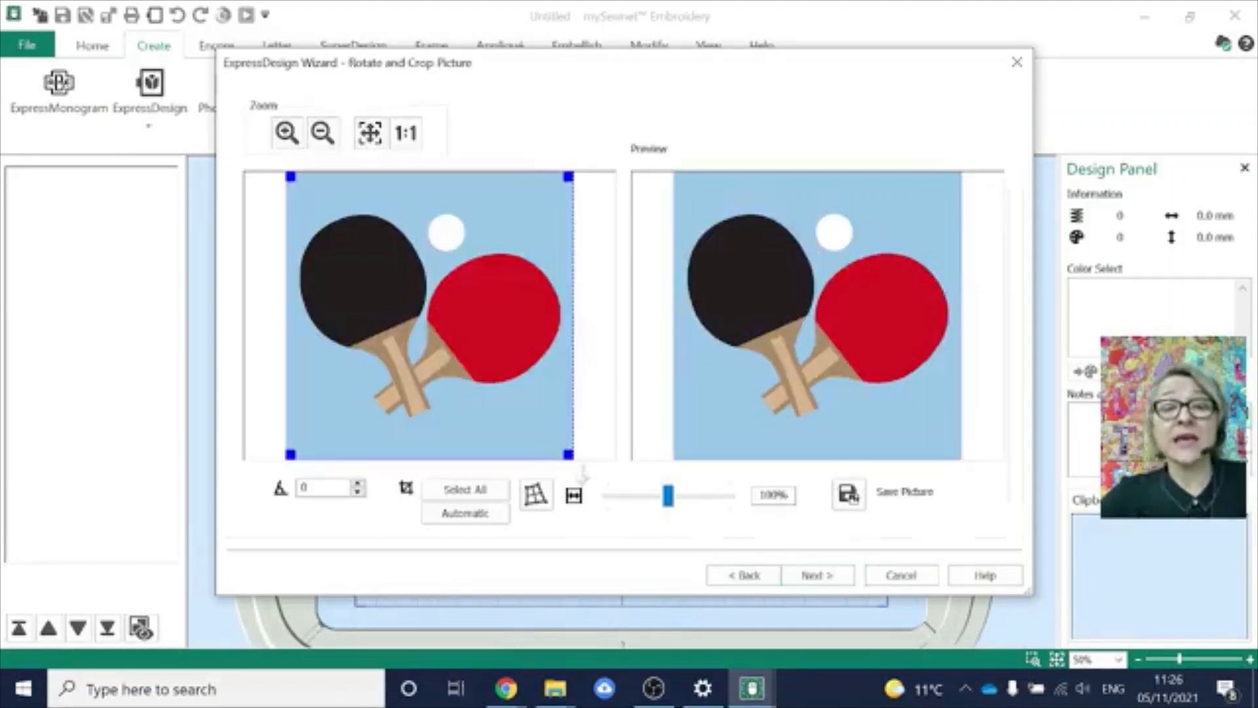
pyautogui.moveTo(569, 454)
pyautogui.mouseDown()
pyautogui.moveTo(508, 362)
pyautogui.moveTo(569, 454)
pyautogui.mouseUp()
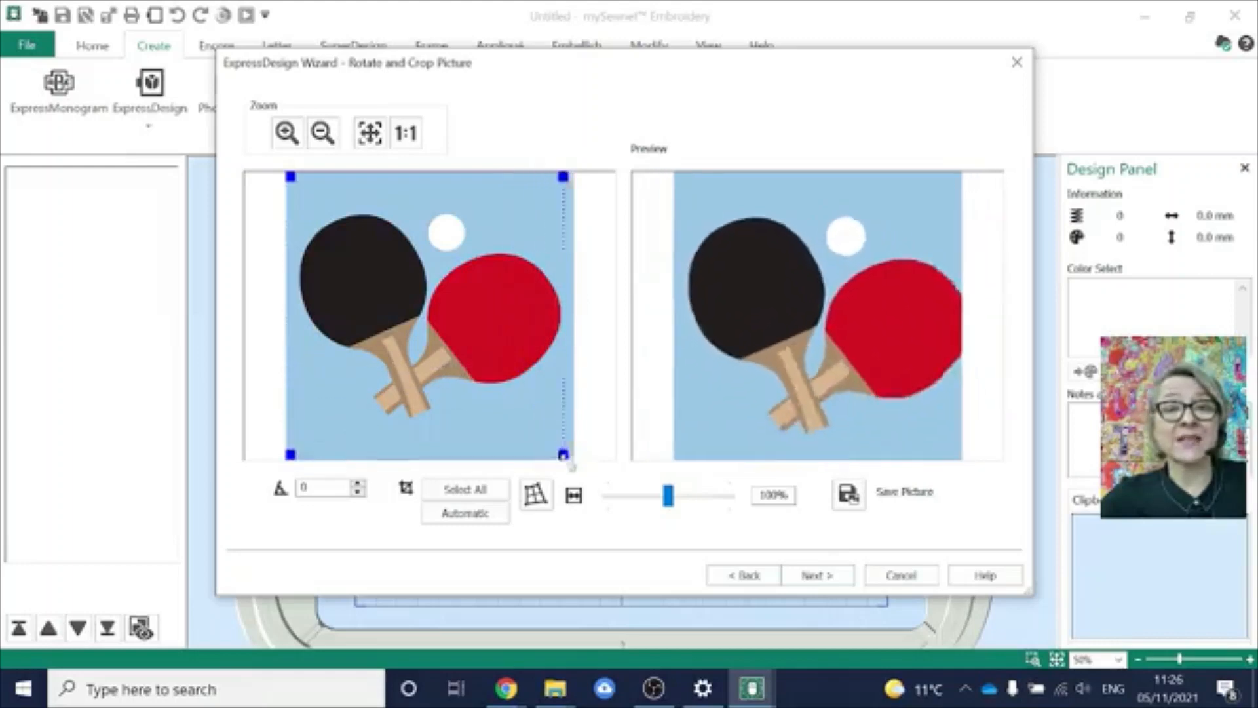
pyautogui.click(827, 578)
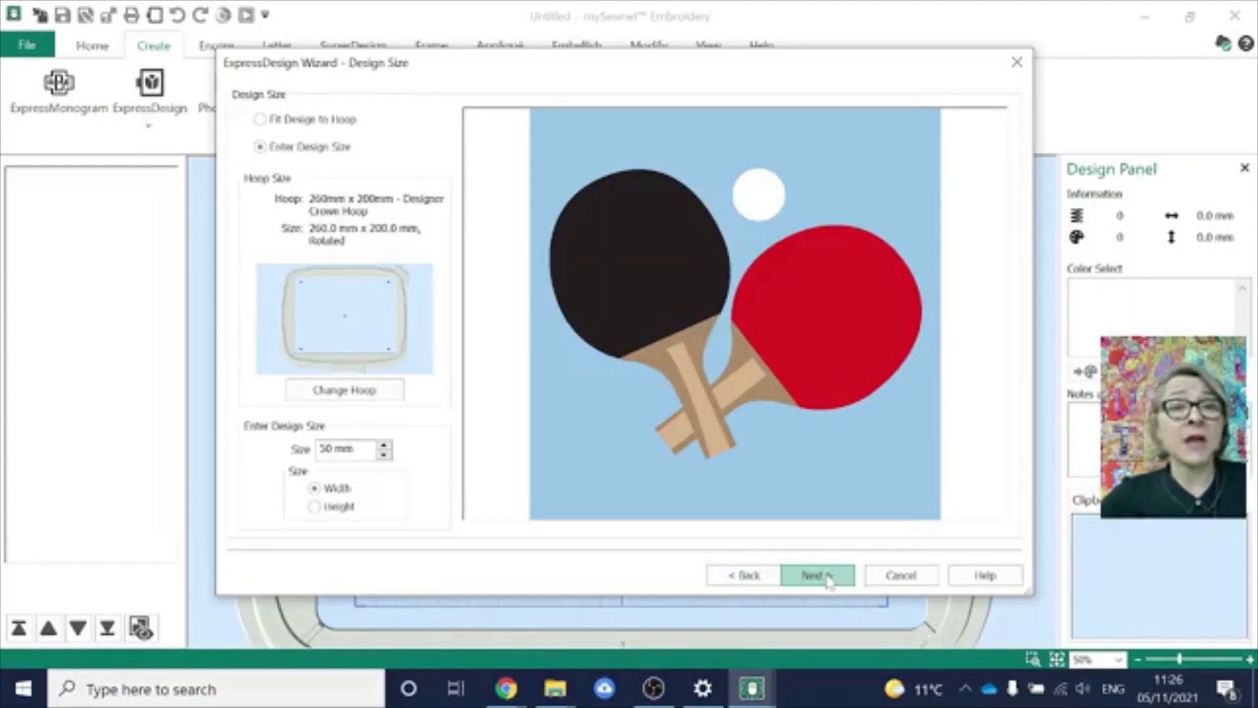
pyautogui.click(327, 449)
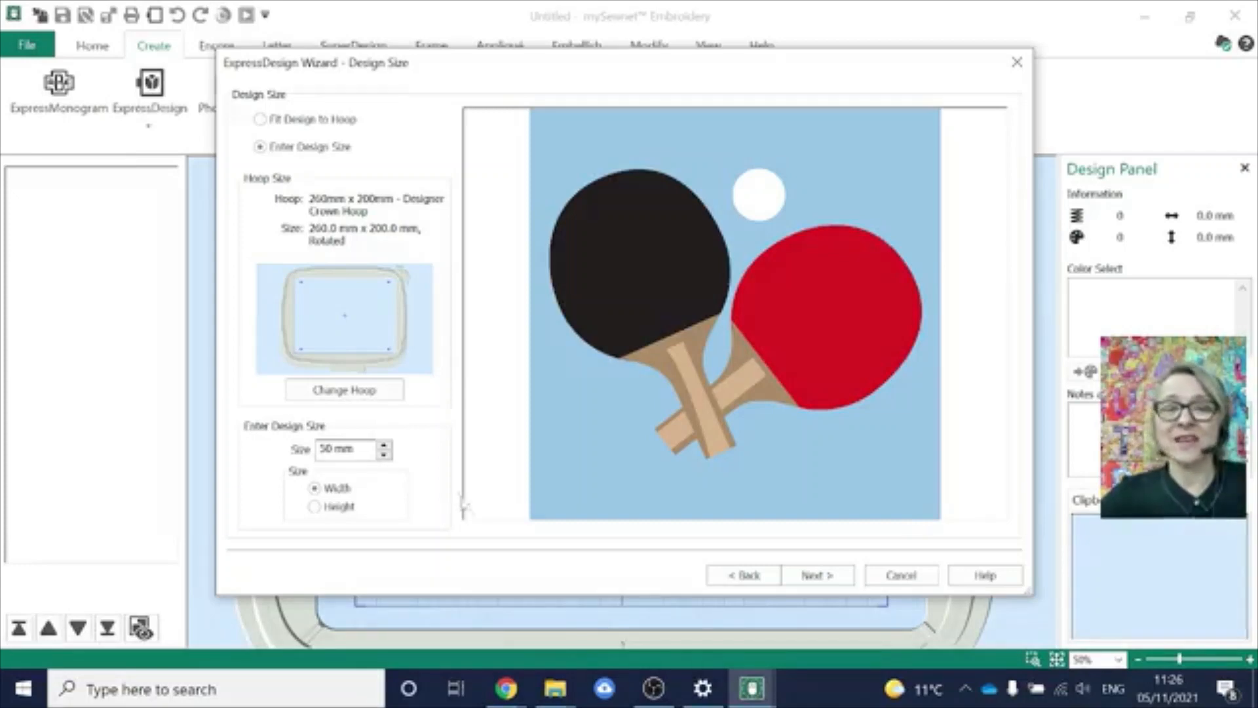
pyautogui.click(819, 576)
pyautogui.click(815, 574)
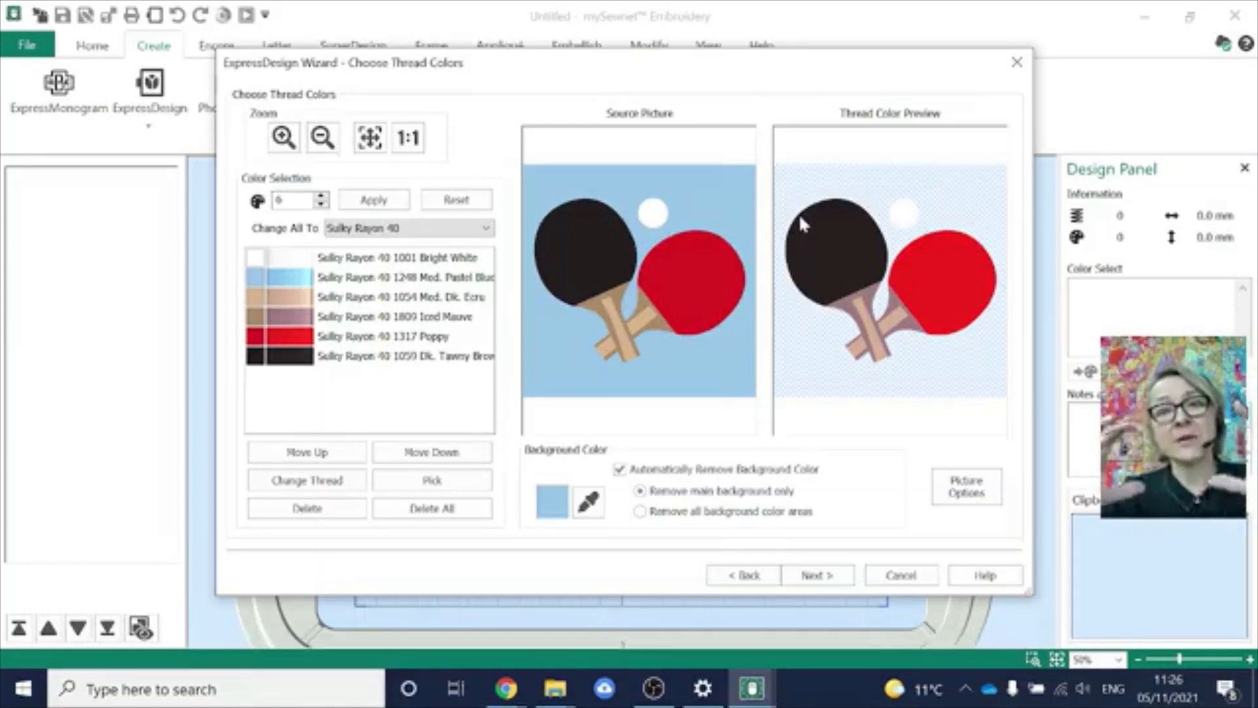
pyautogui.click(637, 471)
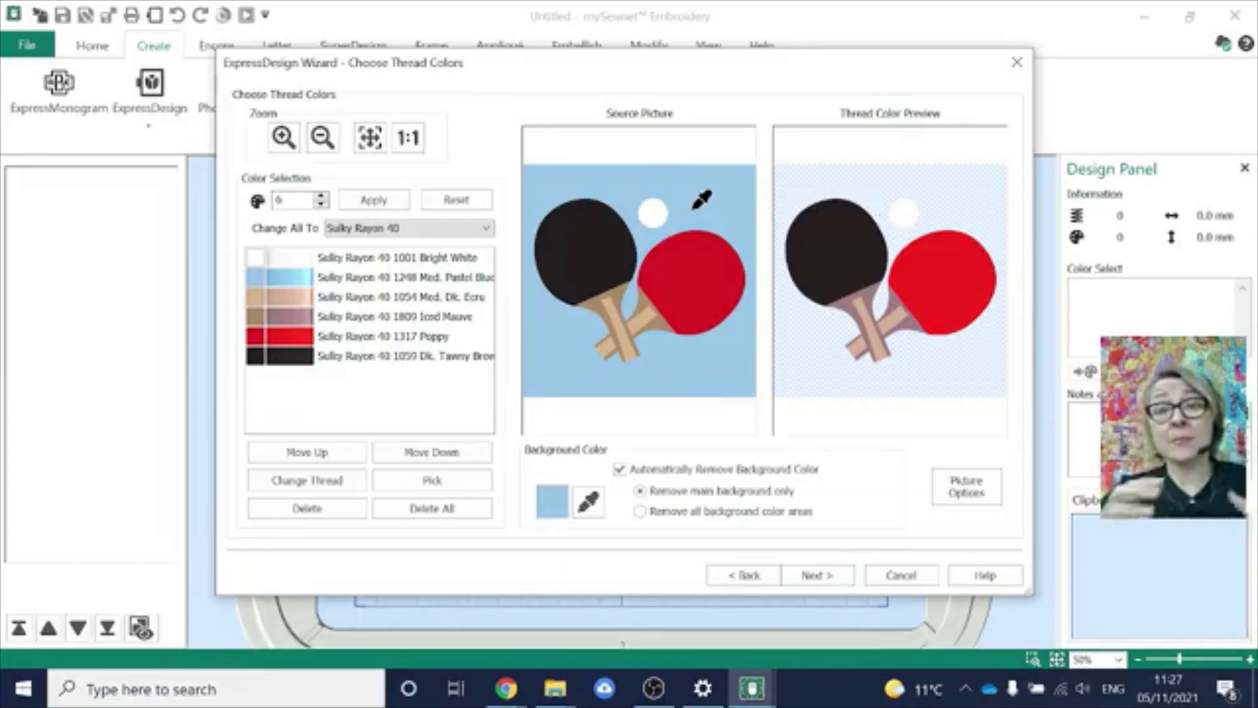
# - Keep the proposed thread colors, finish the table tennis embroidery for Woven fabric with full Fill stitching, and deselect the design
pyautogui.click(814, 577)
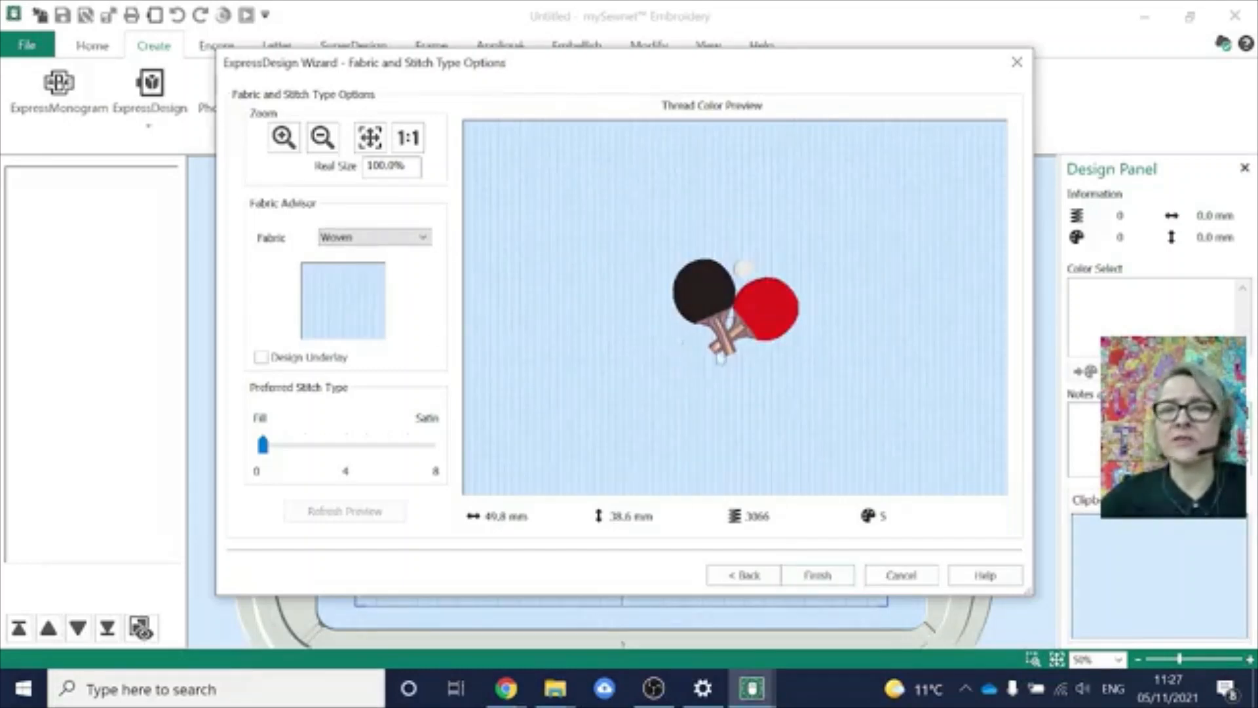
pyautogui.click(827, 569)
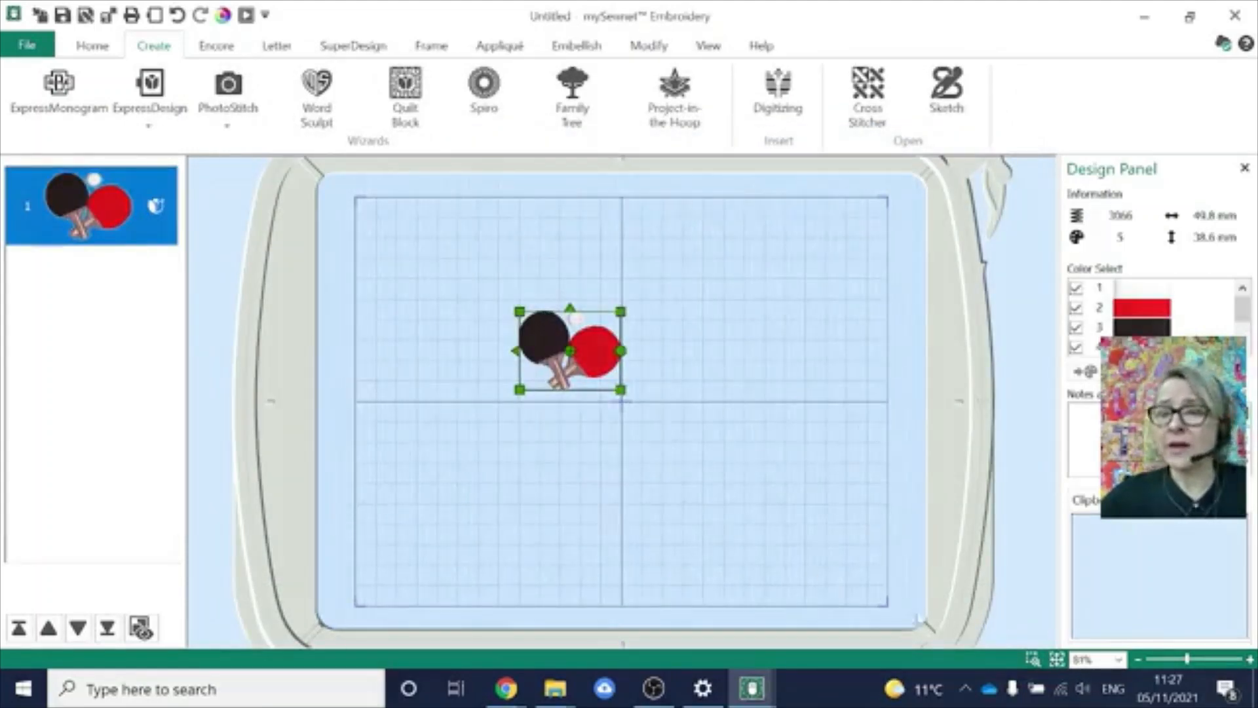
pyautogui.click(617, 446)
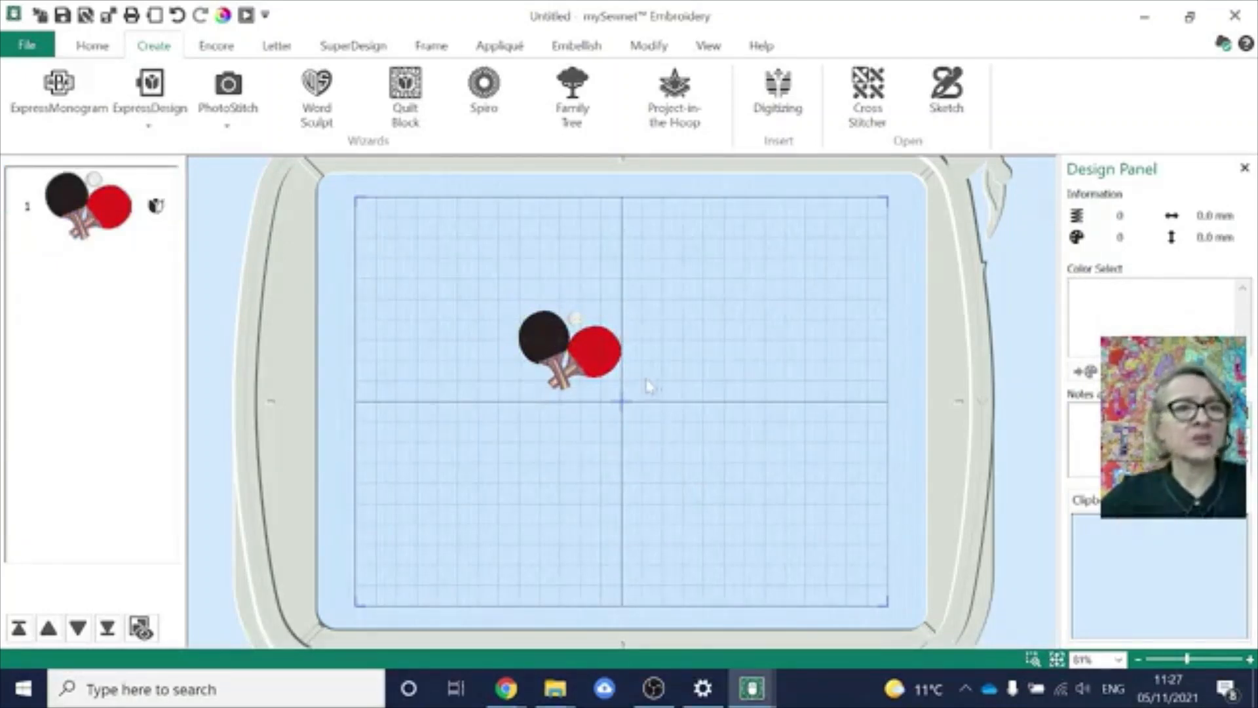
# - Choose the Traditional lettering font Avantgarde 05-30mm and set the letter size to 10 mm
pyautogui.click(277, 48)
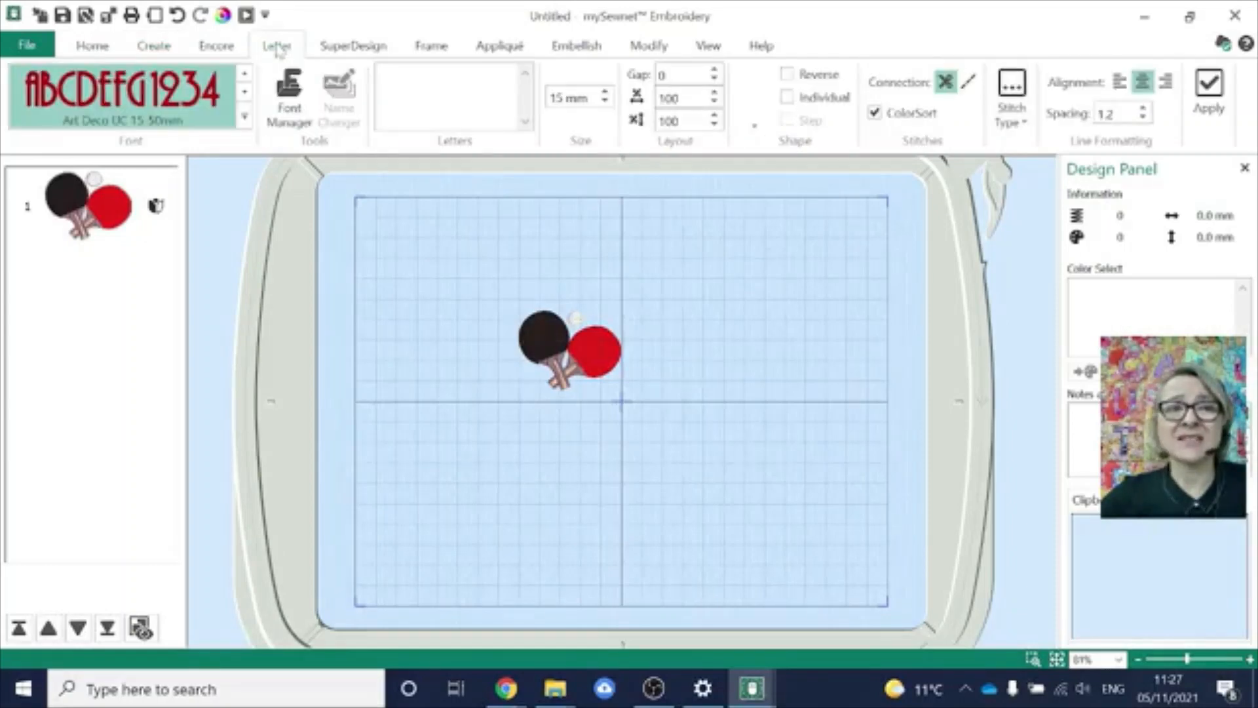
pyautogui.click(245, 118)
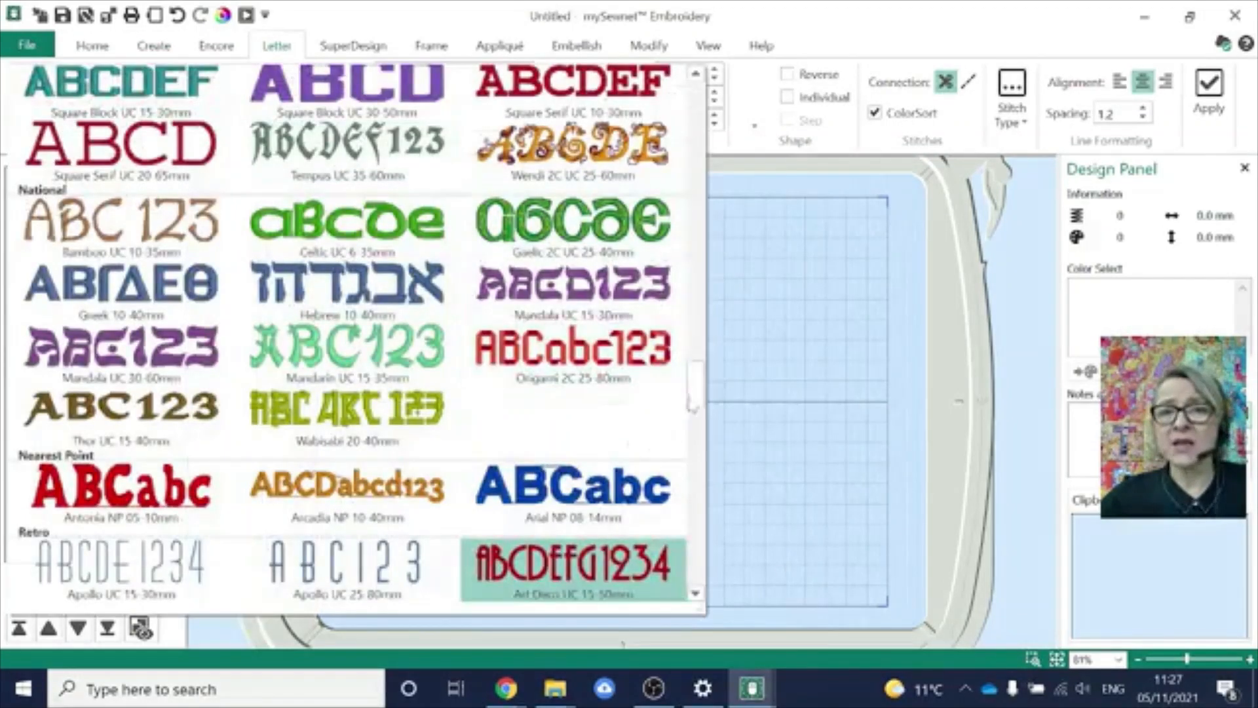
pyautogui.moveTo(693, 401); pyautogui.dragTo(696, 525)
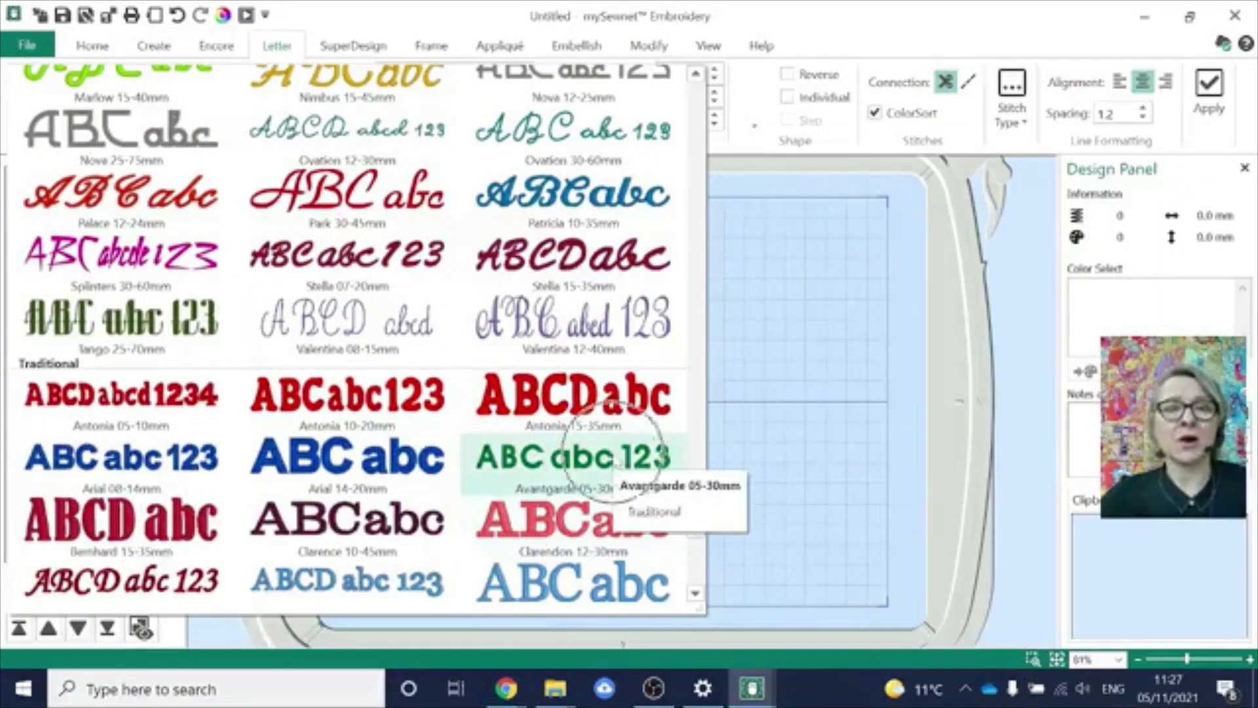
pyautogui.click(612, 467)
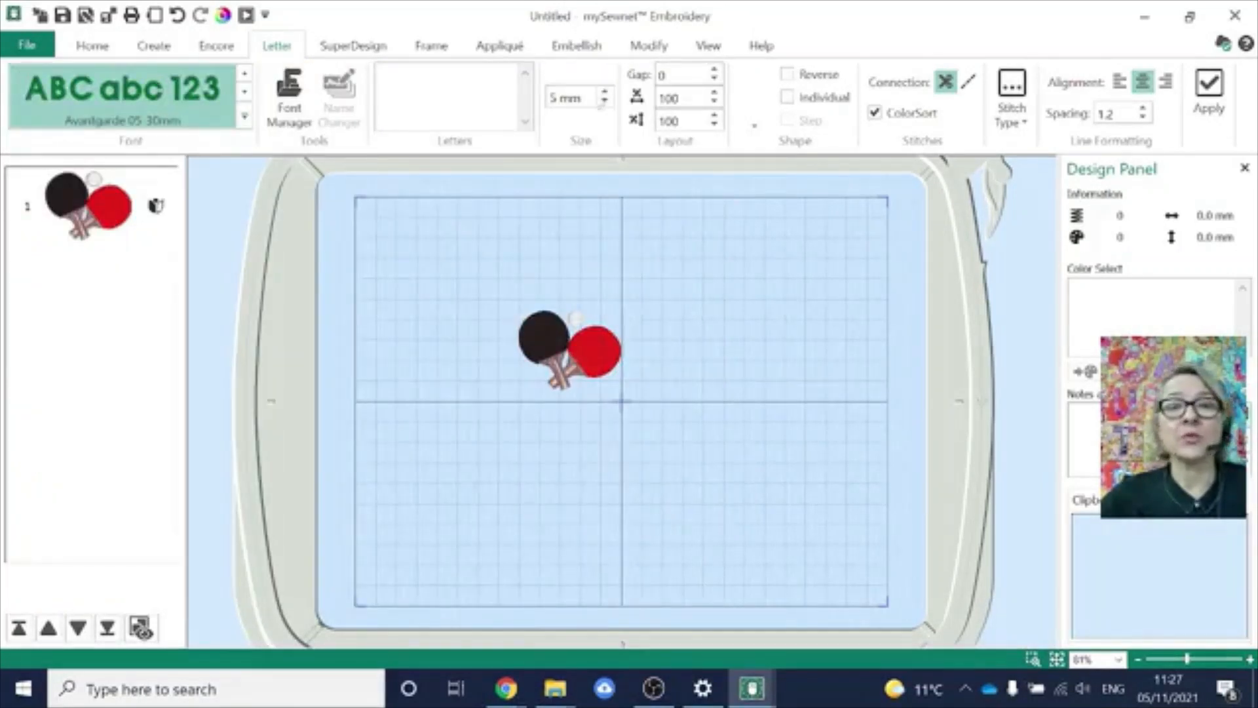
pyautogui.click(605, 93)
pyautogui.click(605, 93)
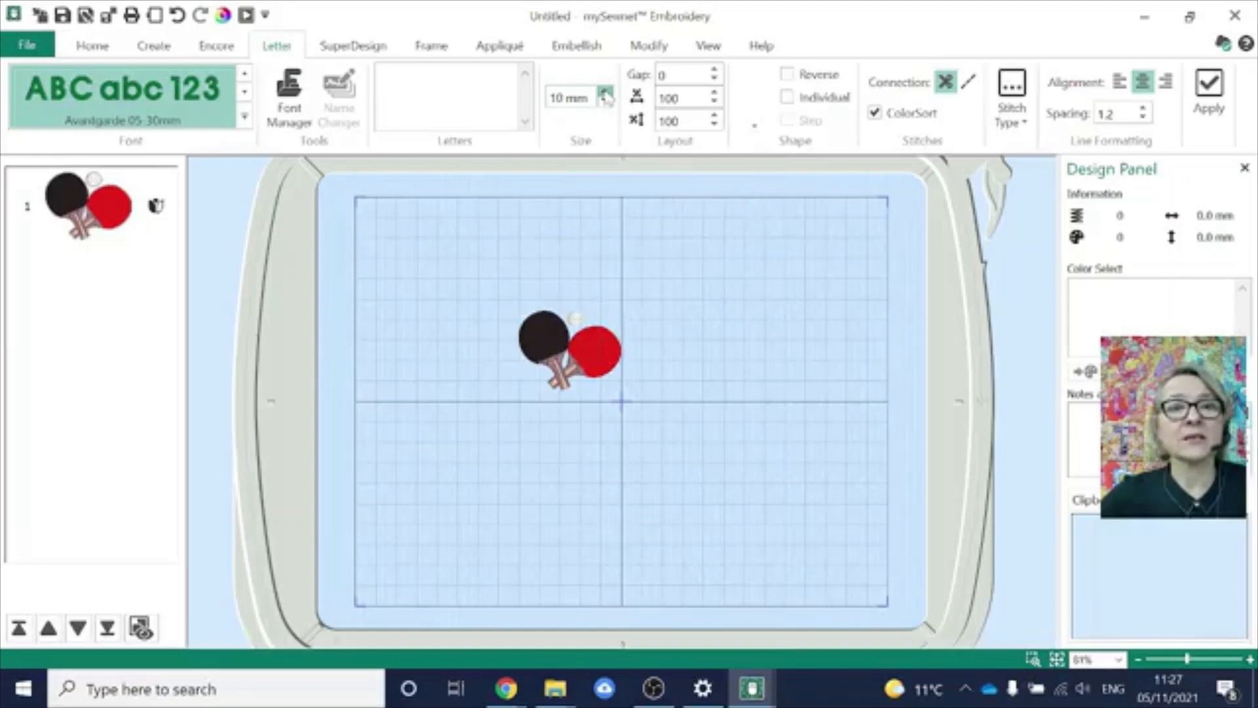
pyautogui.press('ctrl')
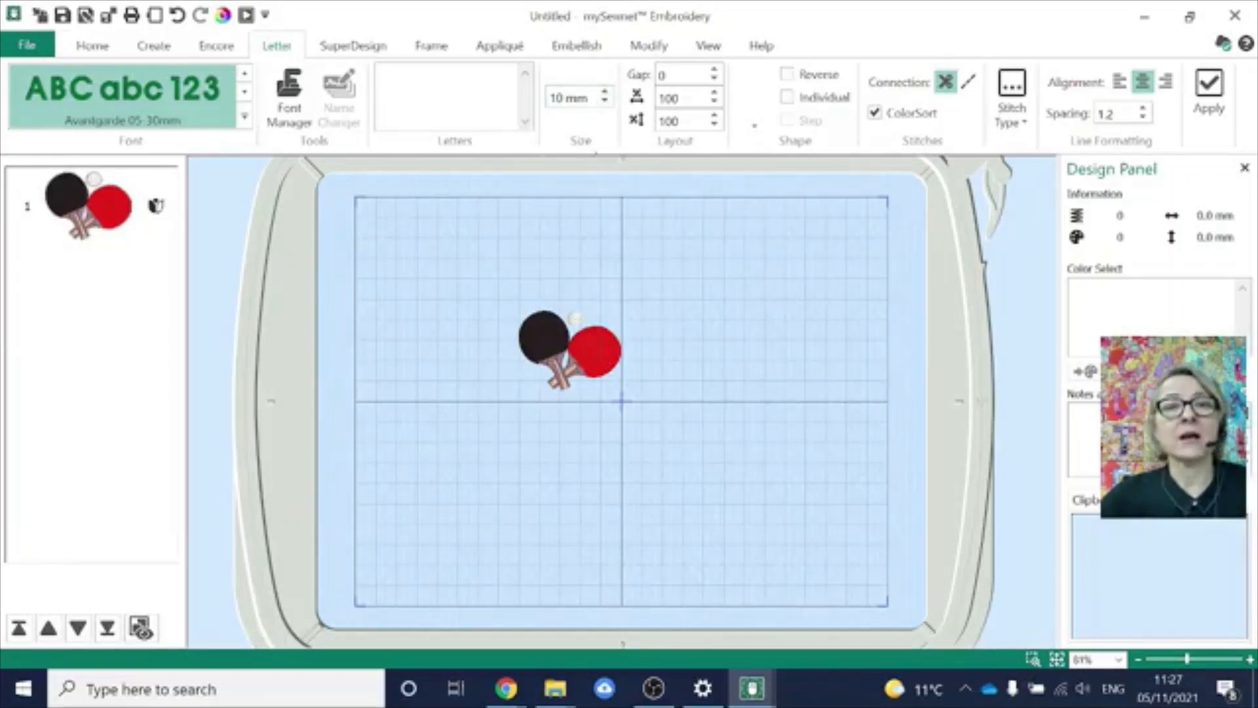
pyautogui.press('ctrl')
pyautogui.press('ctrl')
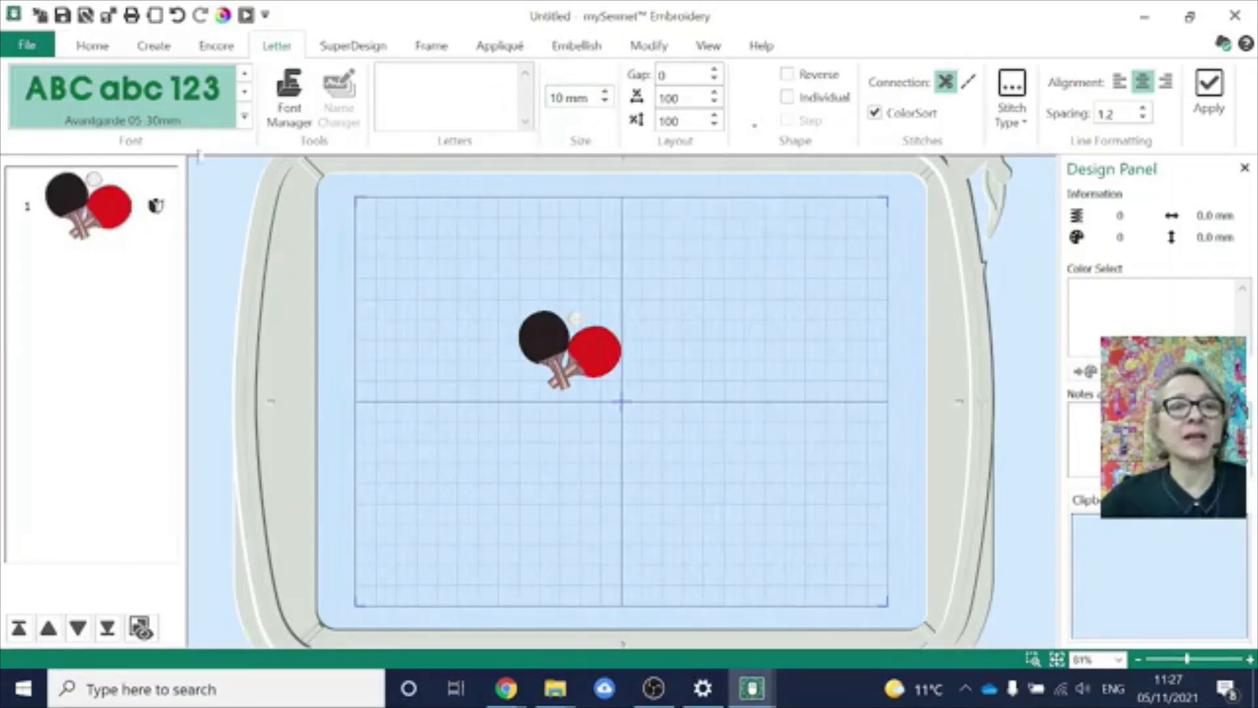
pyautogui.press('ctrl')
pyautogui.press('ctrl')
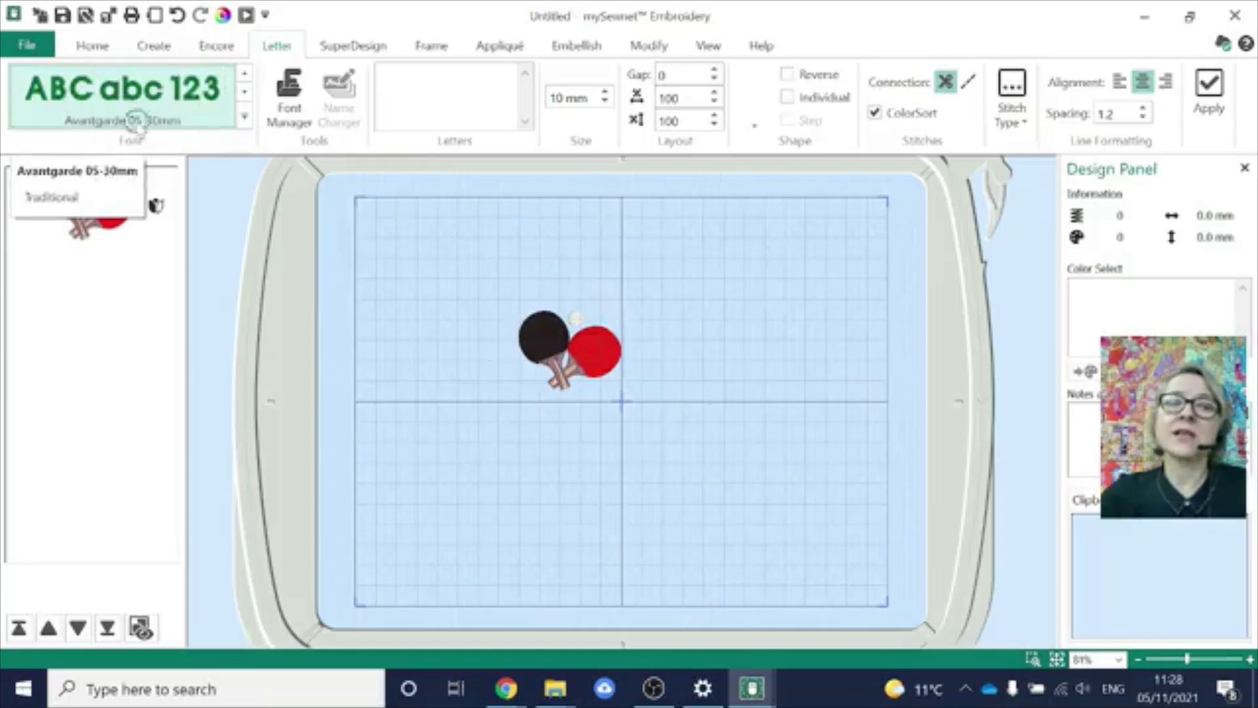
pyautogui.press('ctrl')
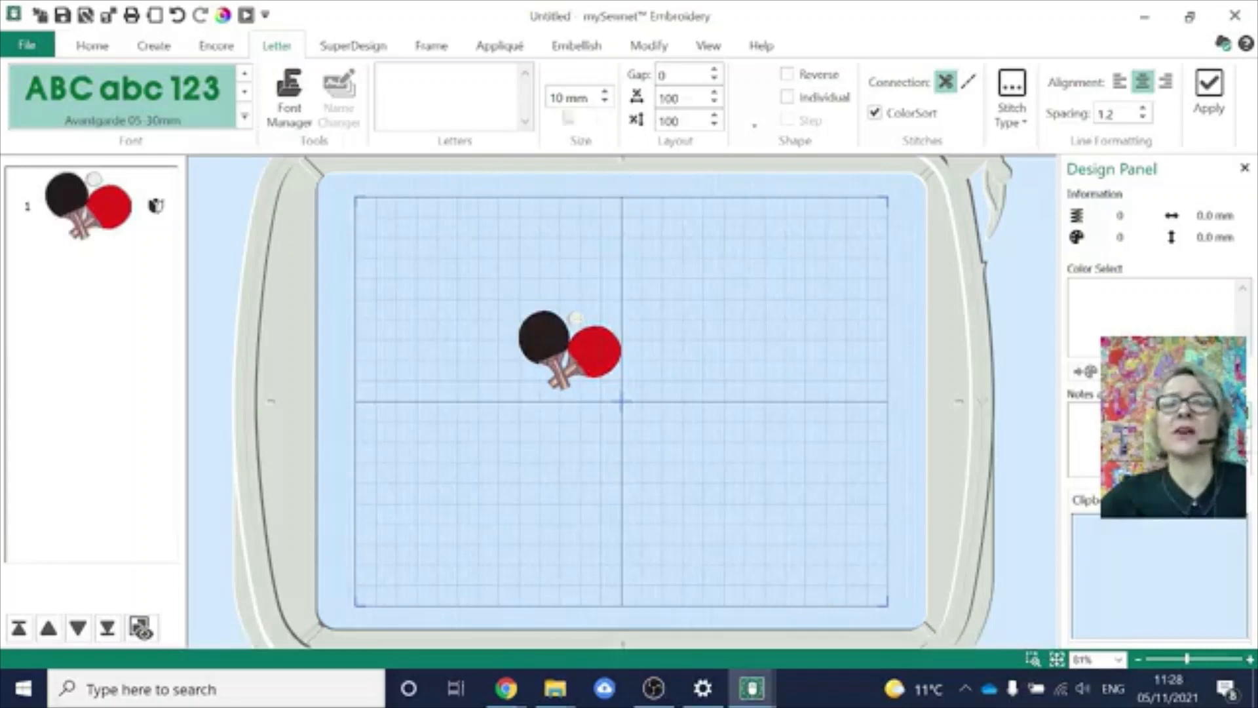
# - Create two-line lettering "My" and "Table Tennis Team" on the circle shape that places text along its upper and lower arcs
pyautogui.click(760, 130)
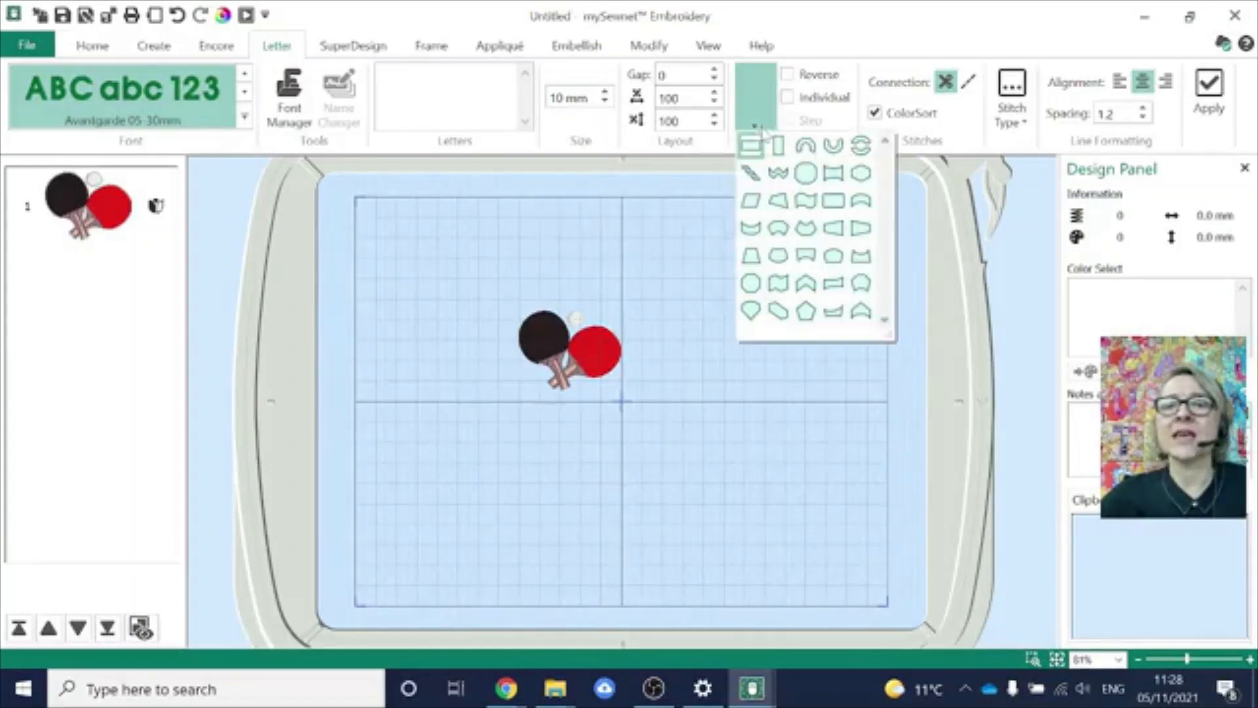
pyautogui.click(860, 146)
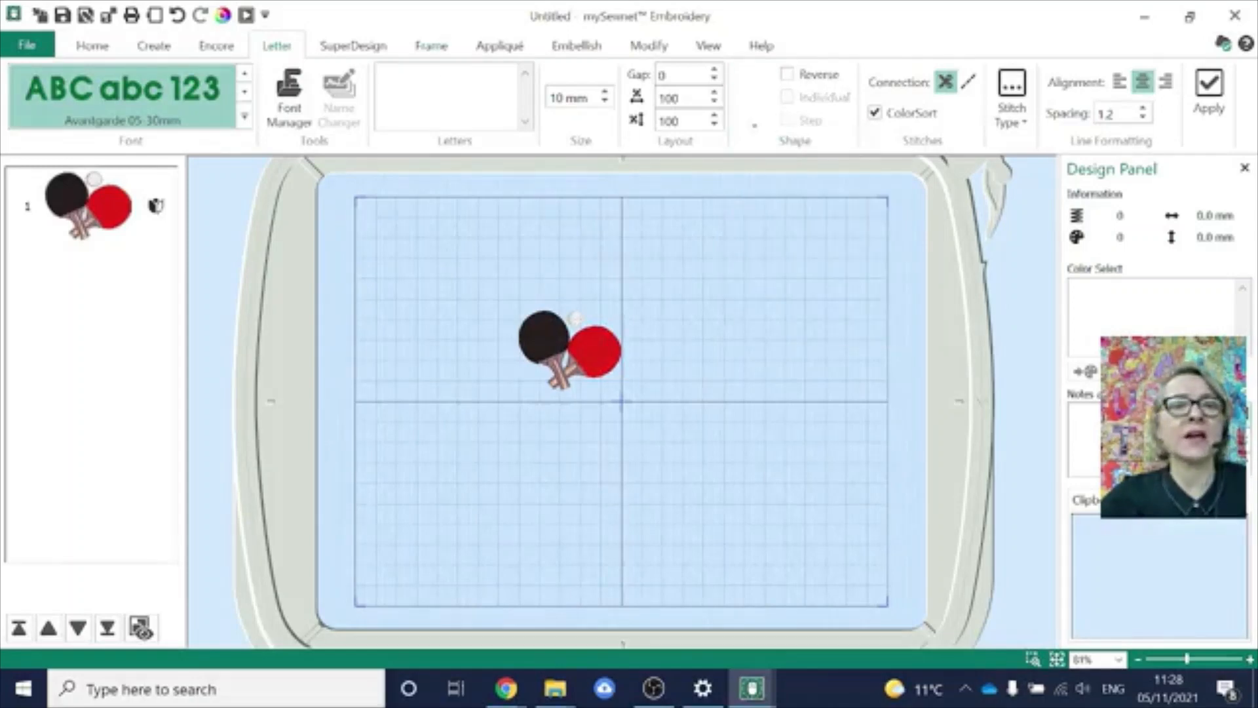
pyautogui.write('My')
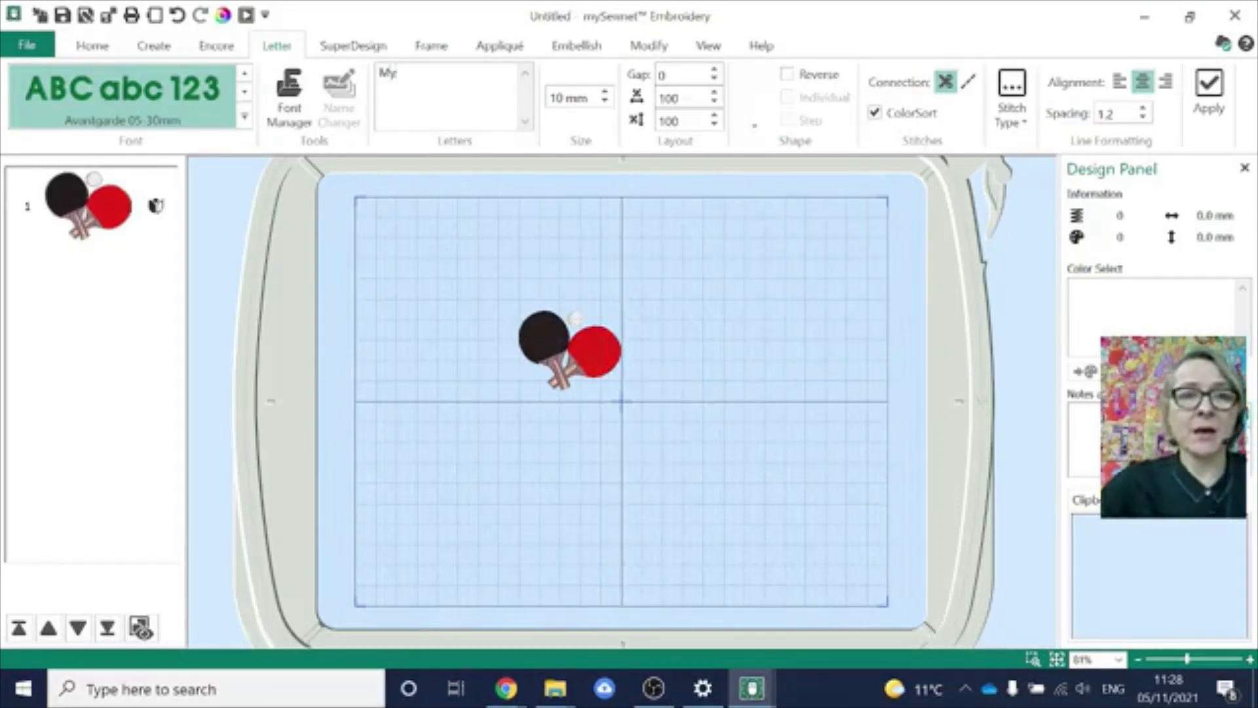
pyautogui.press('Return')
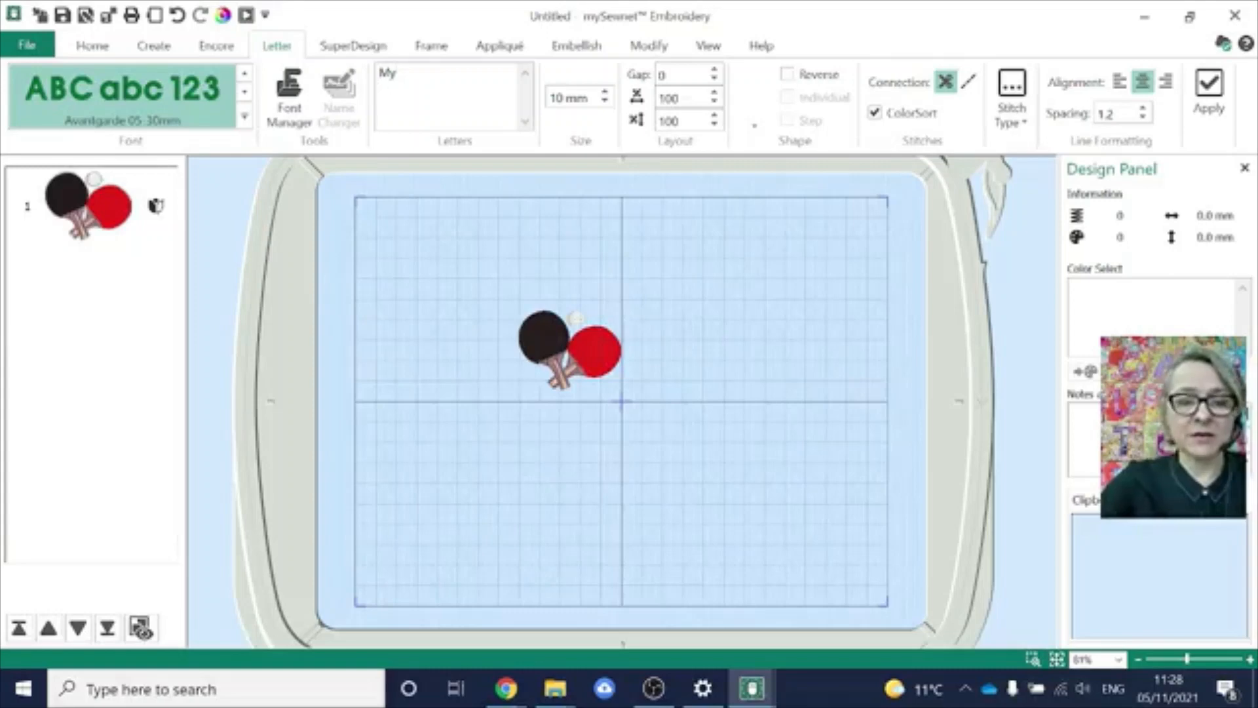
pyautogui.write('Table')
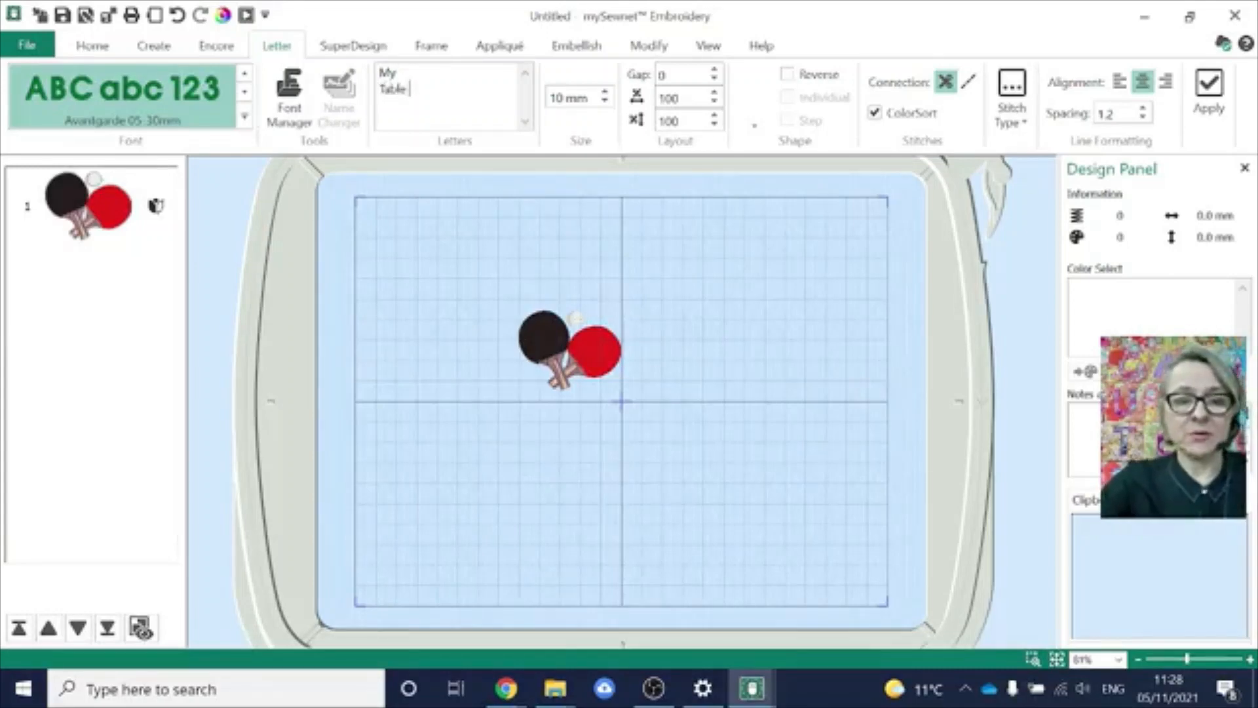
pyautogui.write(' Tennis')
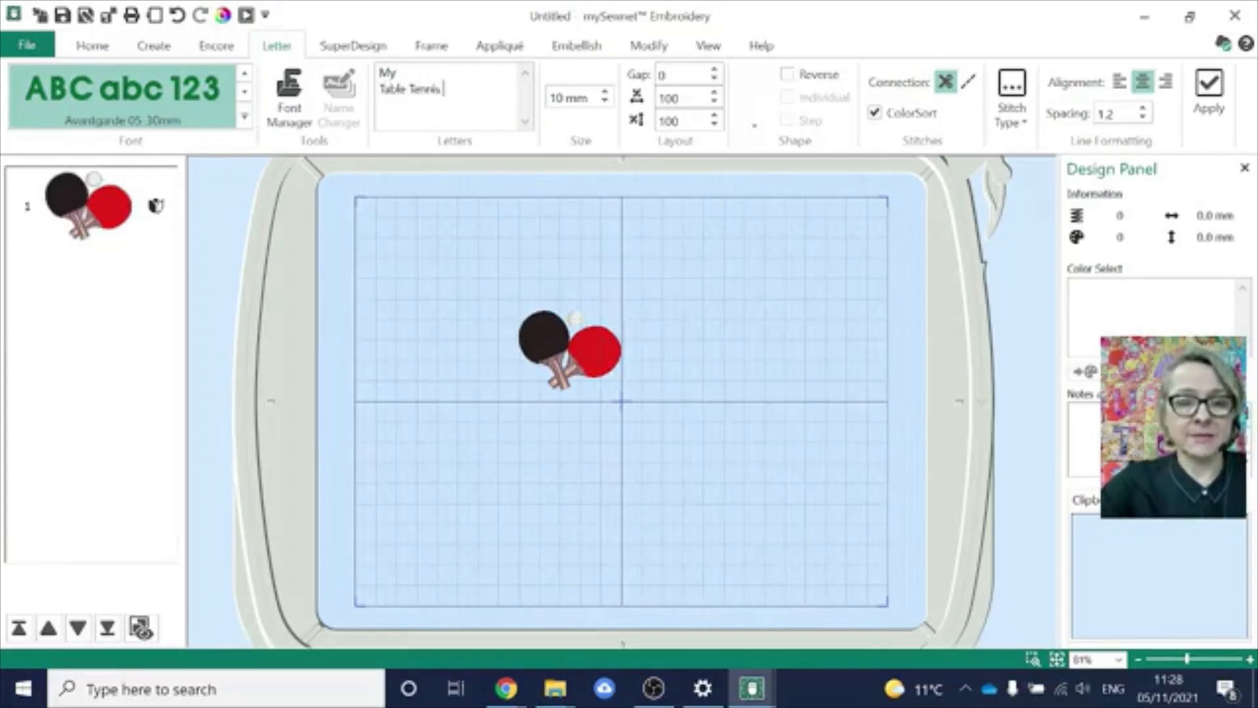
pyautogui.write(' Team')
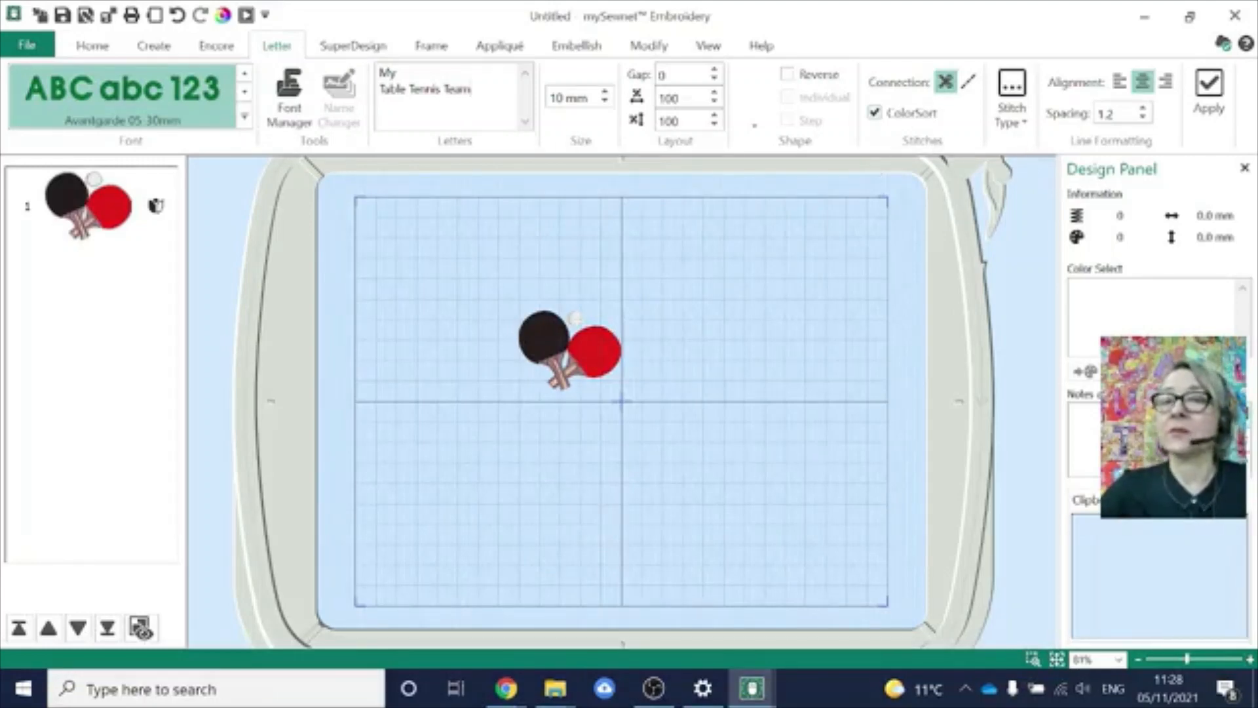
pyautogui.click(1218, 97)
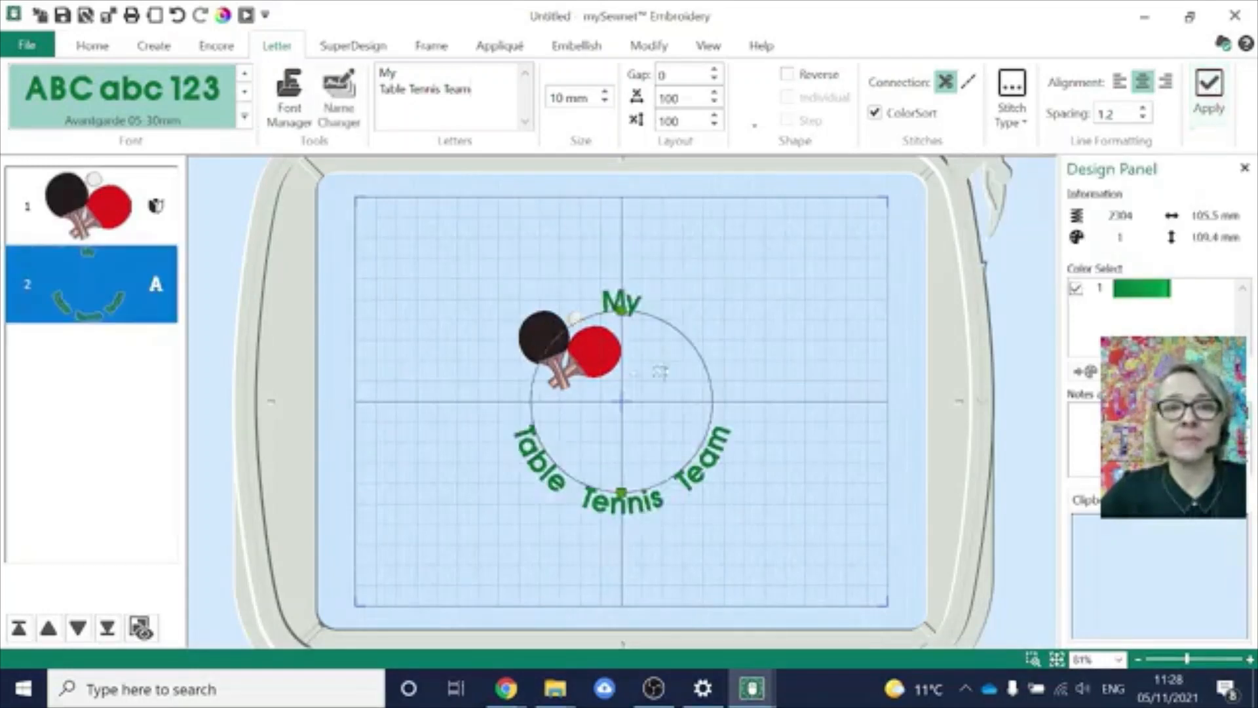
# - Move and shrink the circular lettering so it surrounds the table tennis bats, about 87 mm wide overall
pyautogui.moveTo(653, 328); pyautogui.dragTo(567, 257)
pyautogui.moveTo(576, 319)
pyautogui.mouseDown()
pyautogui.moveTo(578, 343)
pyautogui.moveTo(575, 333)
pyautogui.mouseUp()
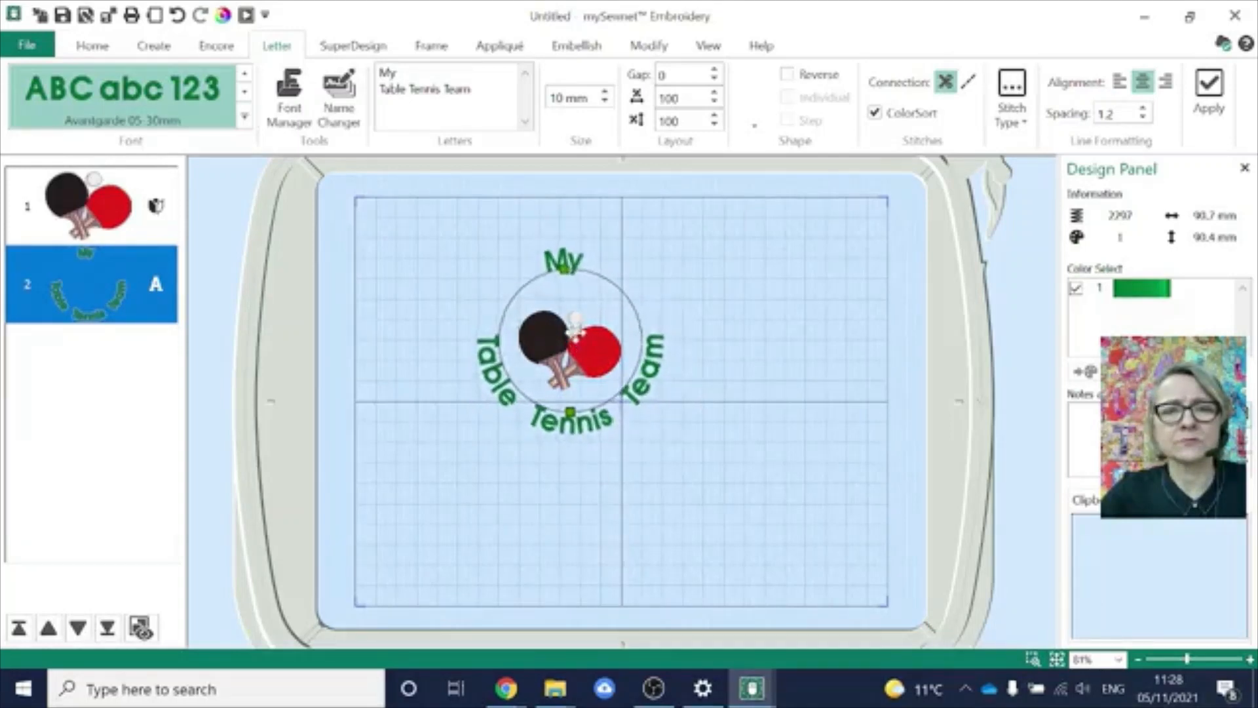
pyautogui.moveTo(568, 271); pyautogui.dragTo(575, 275)
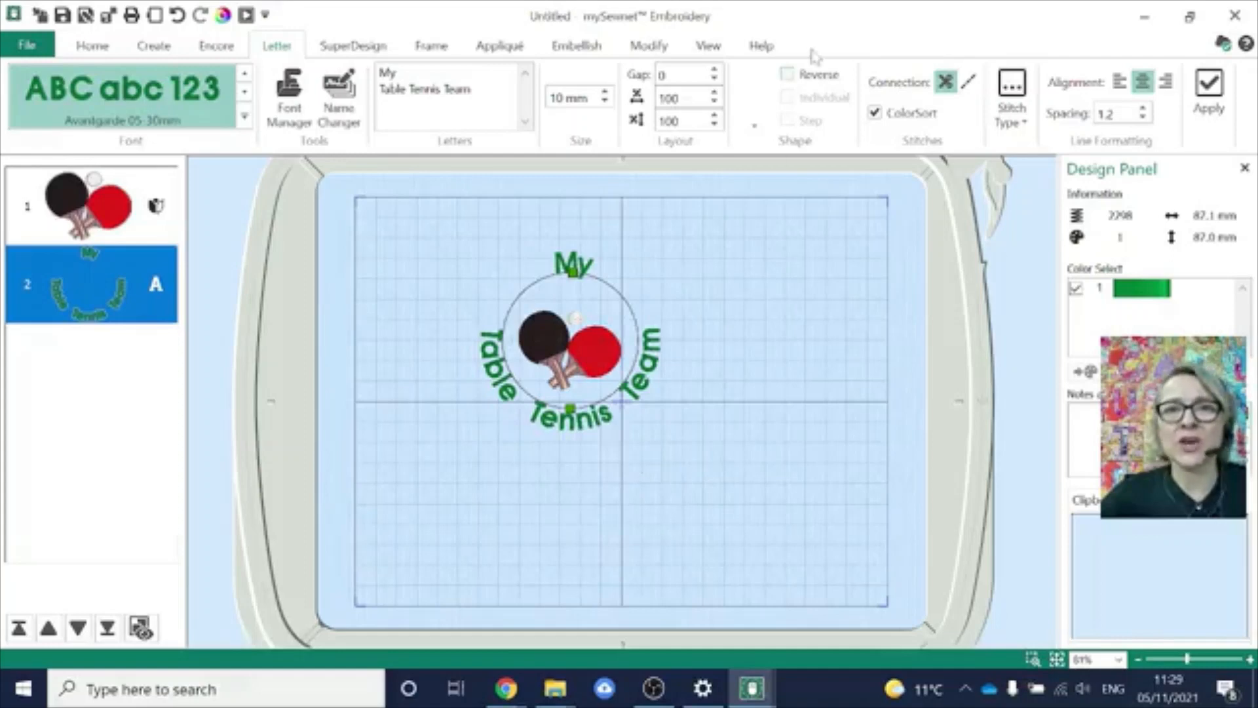
# - Load the saved garment background Polo 1 Med Turquoise from the medium ladies' polo T-shirts using the Background Wizard
pyautogui.click(710, 46)
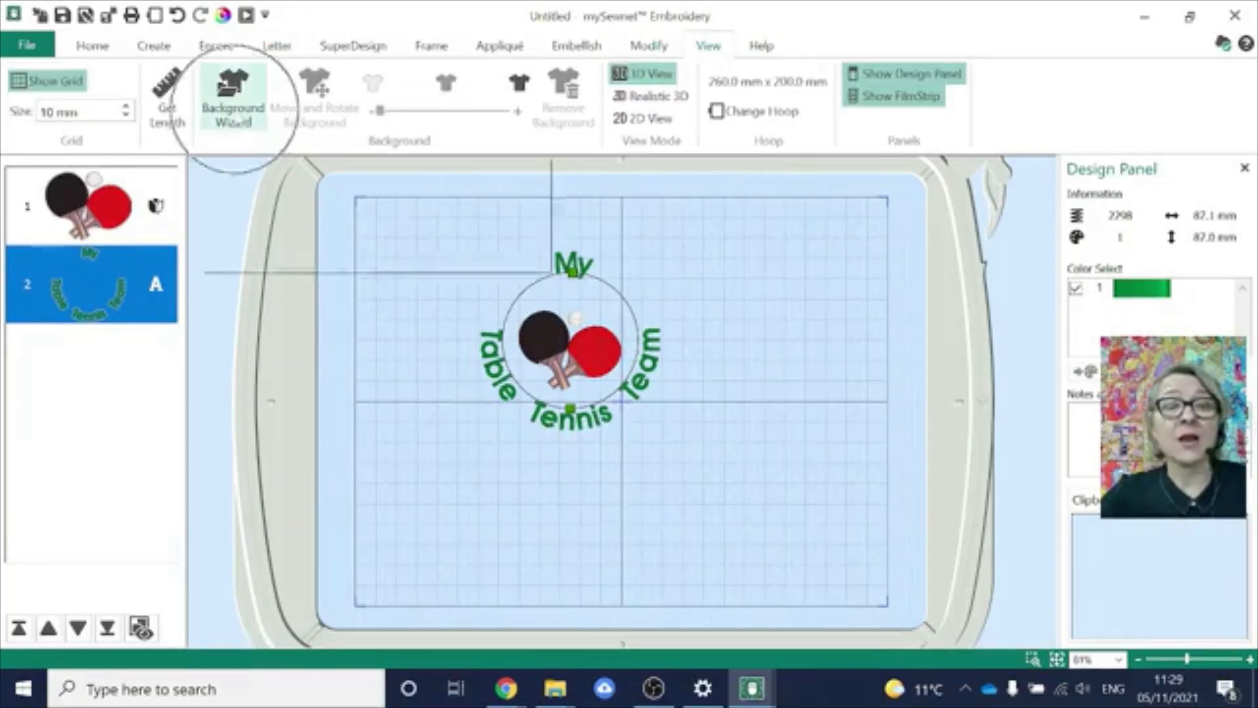
pyautogui.click(233, 101)
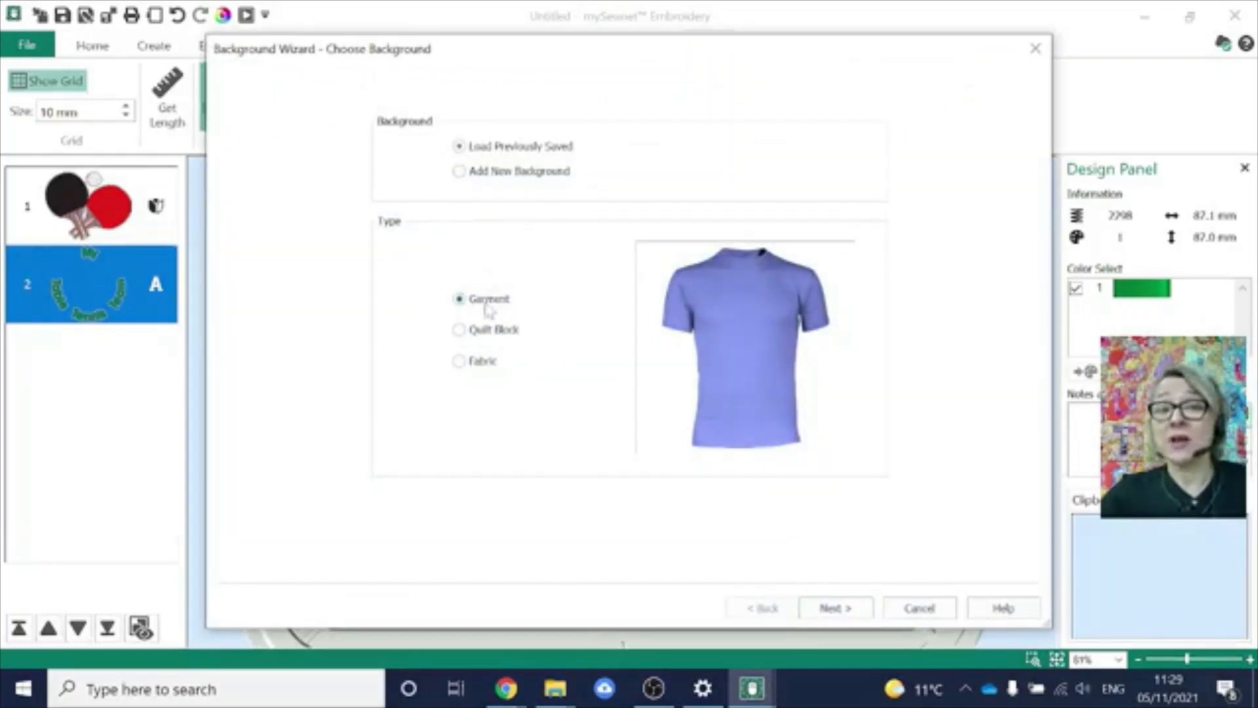
pyautogui.click(843, 609)
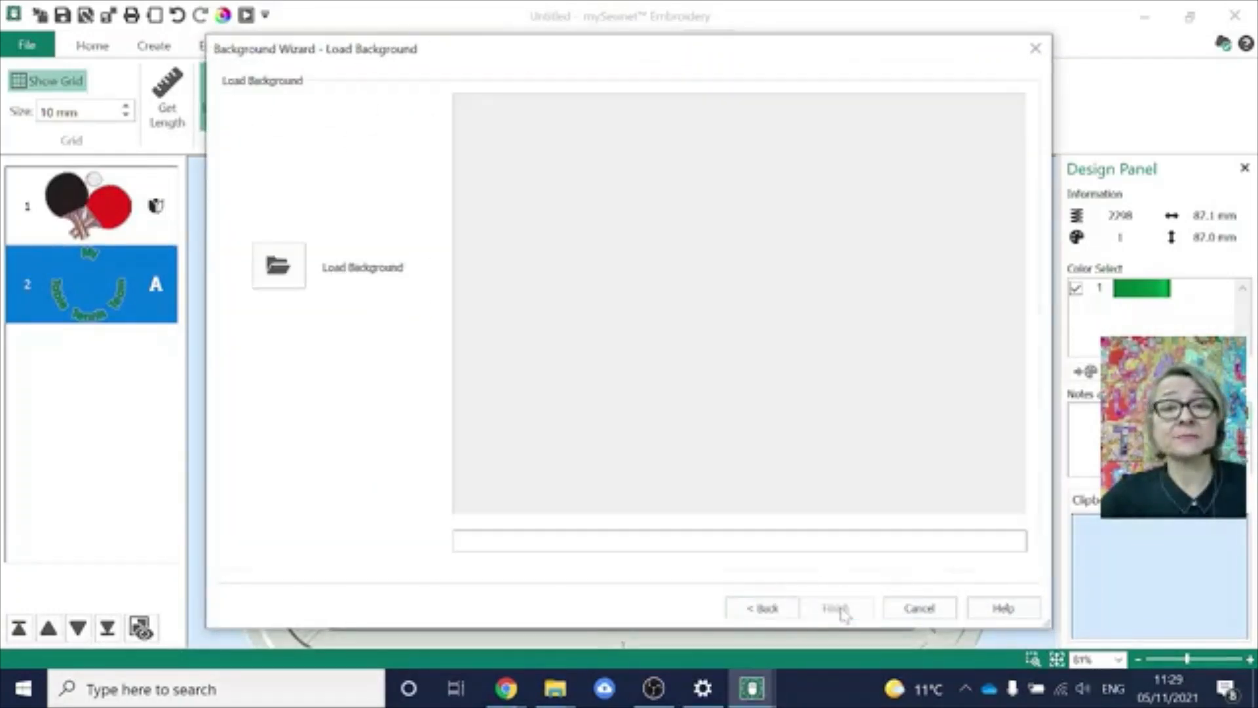
pyautogui.click(278, 269)
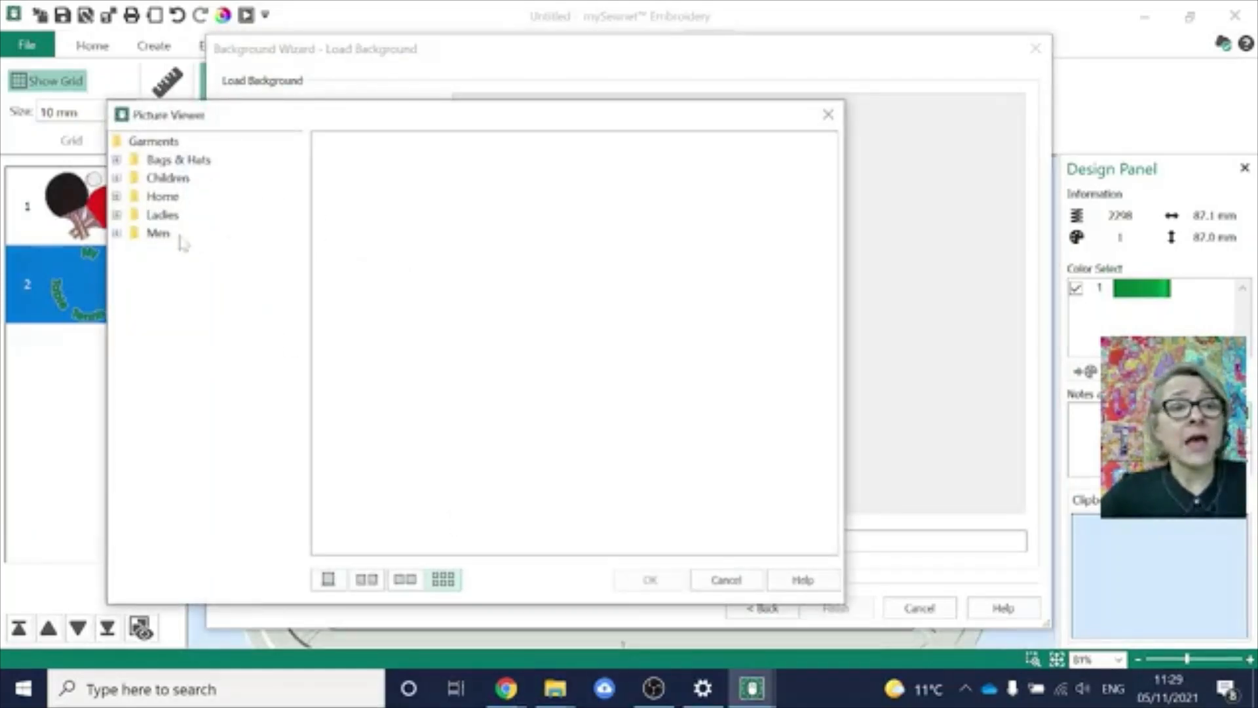
pyautogui.doubleClick(162, 215)
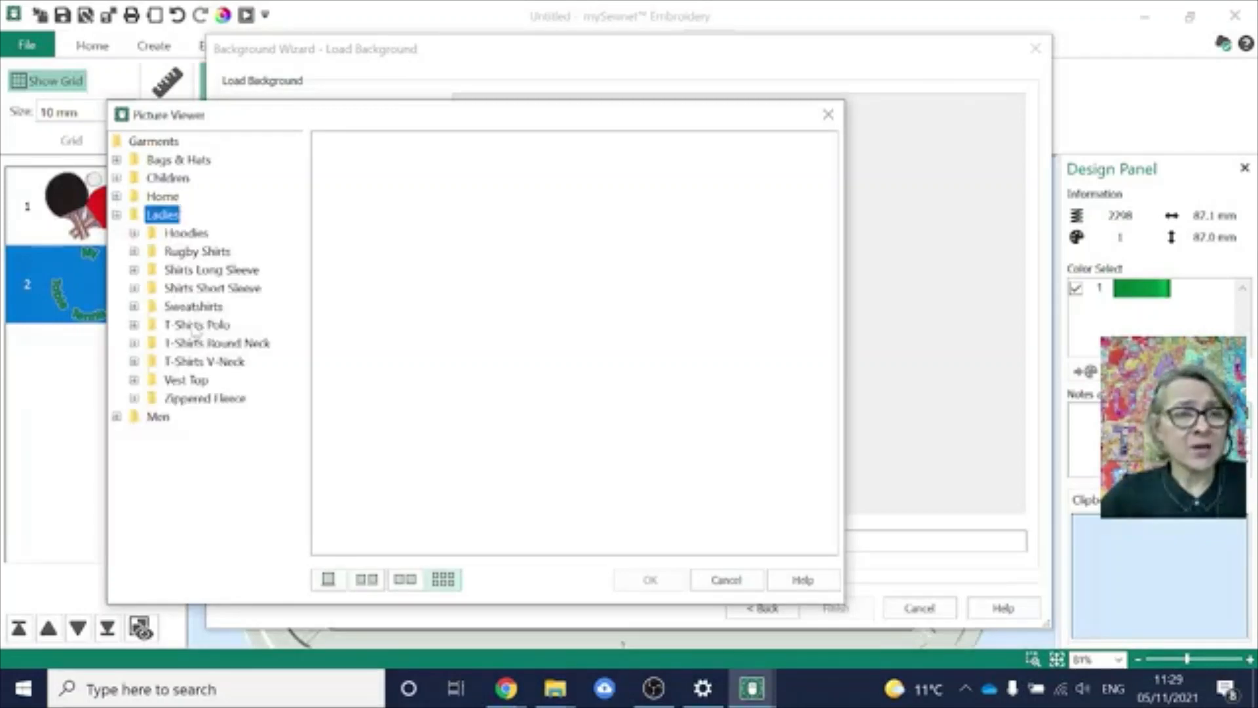
pyautogui.doubleClick(195, 325)
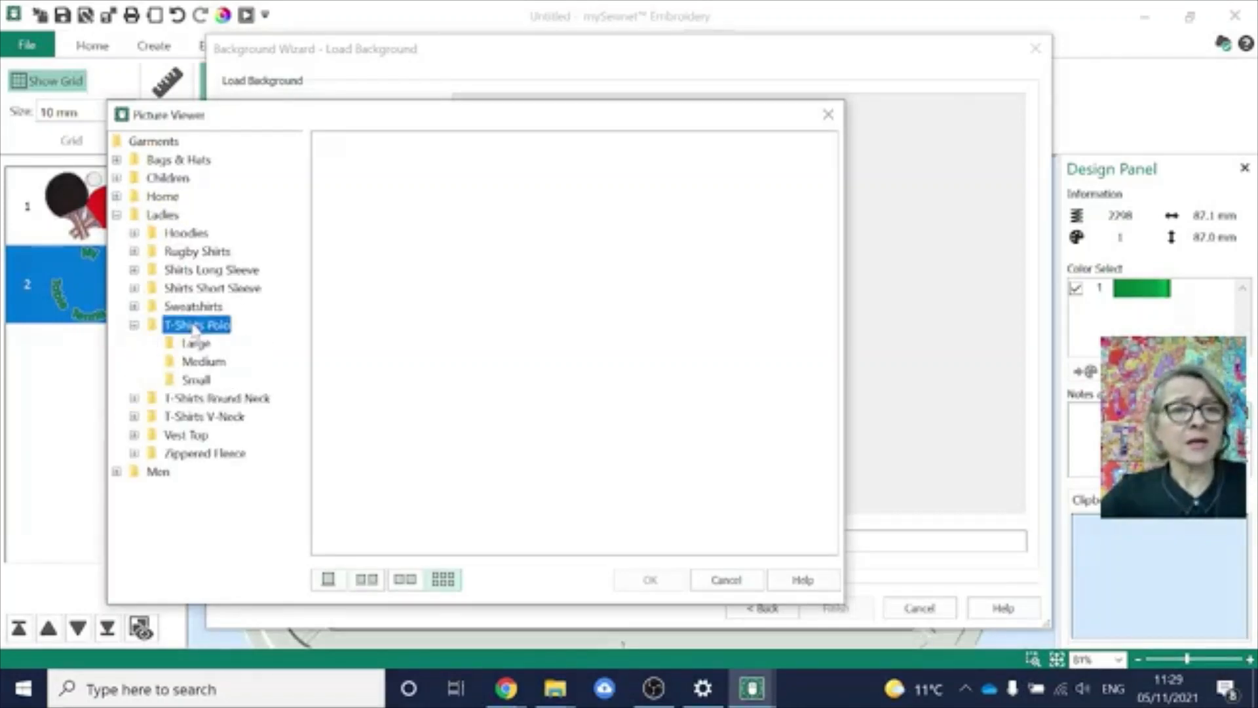
pyautogui.click(205, 361)
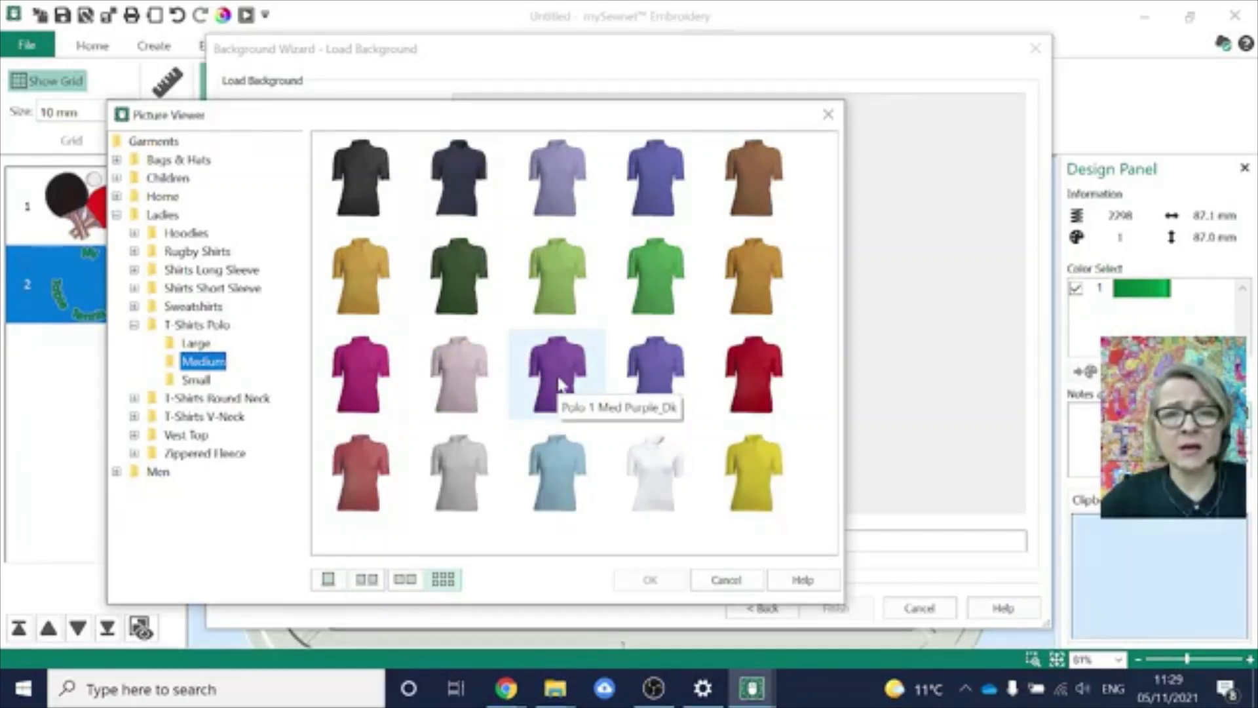
pyautogui.click(559, 463)
pyautogui.click(647, 581)
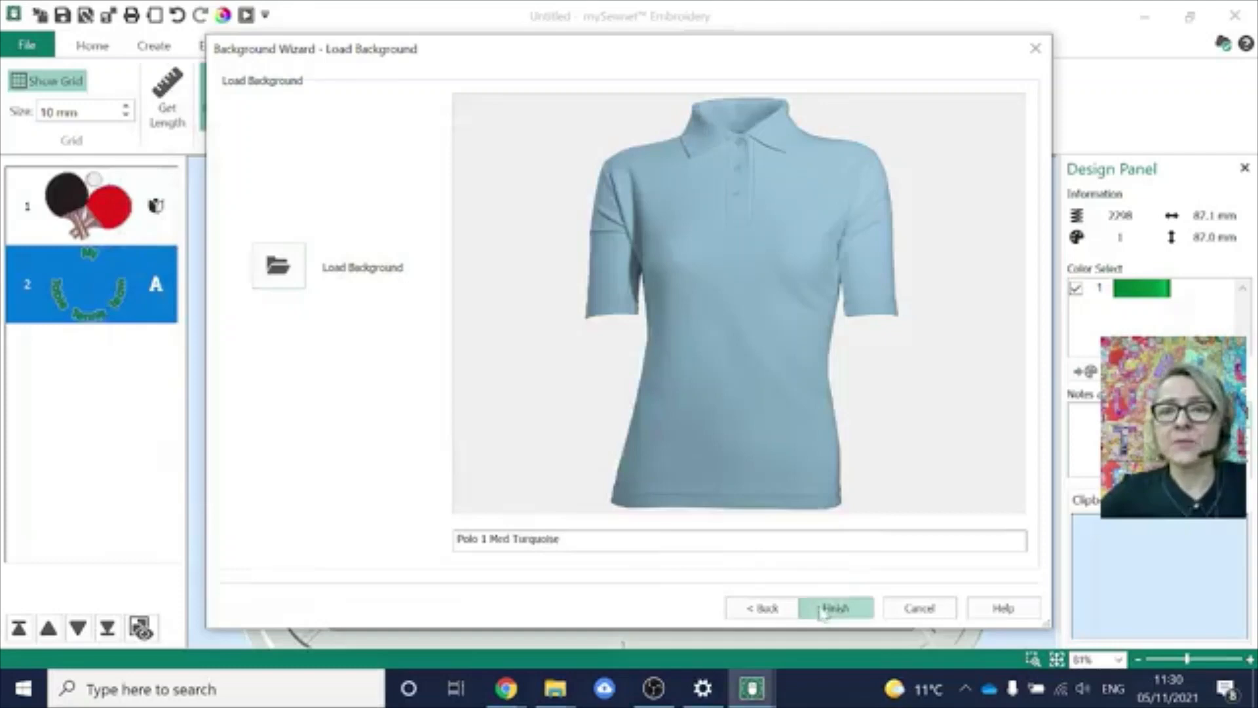
pyautogui.click(825, 609)
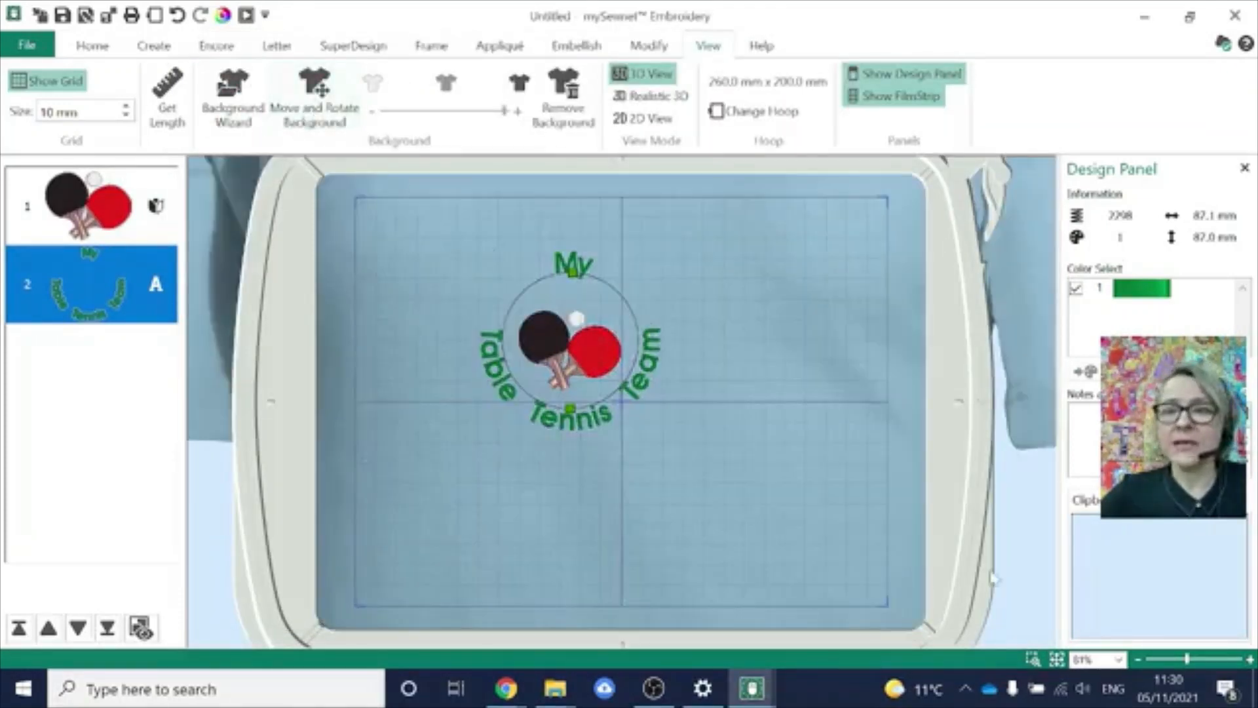
# - Move the polo shirt background down and to the left so the design sits on the chest beside the button placket
pyautogui.click(1138, 660)
pyautogui.click(1139, 661)
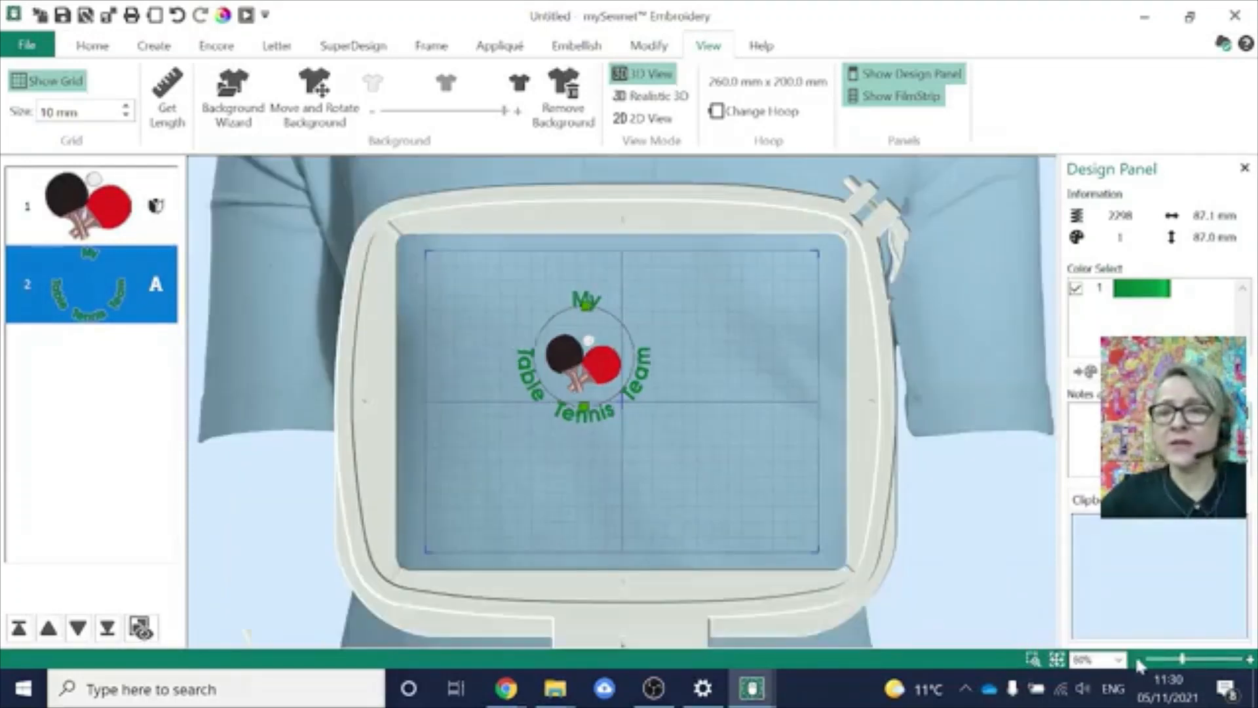
pyautogui.click(1139, 660)
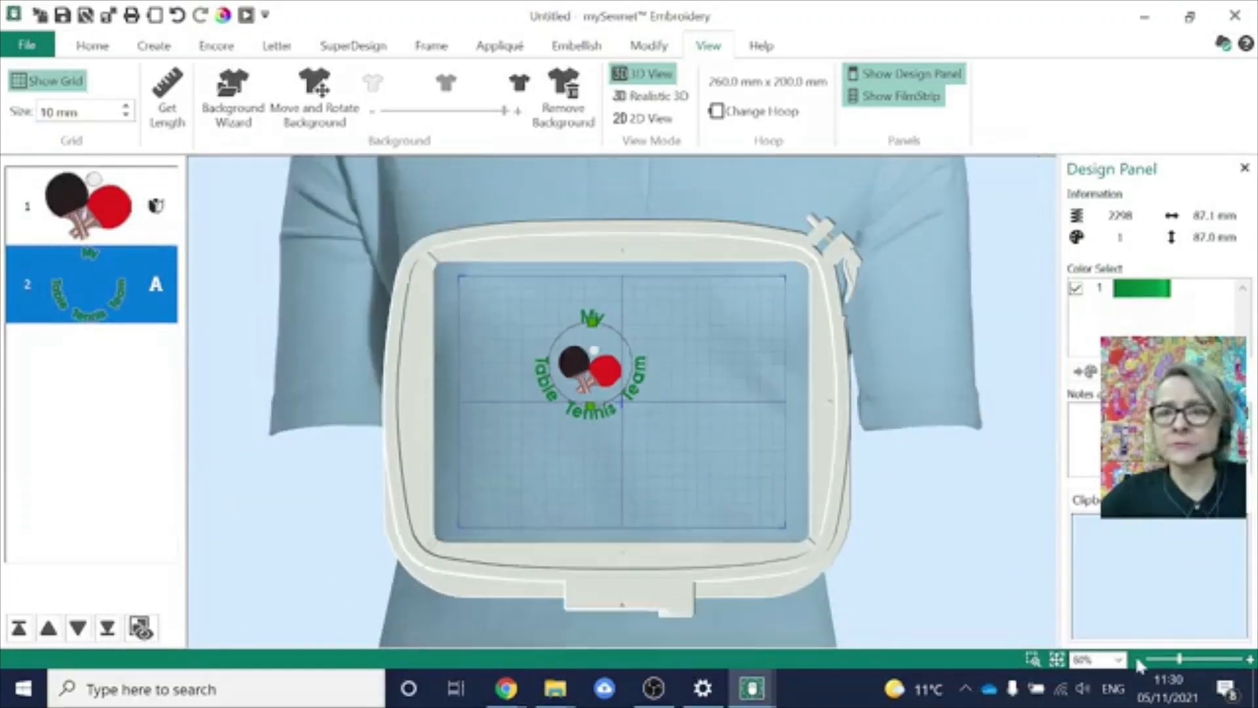
pyautogui.click(324, 87)
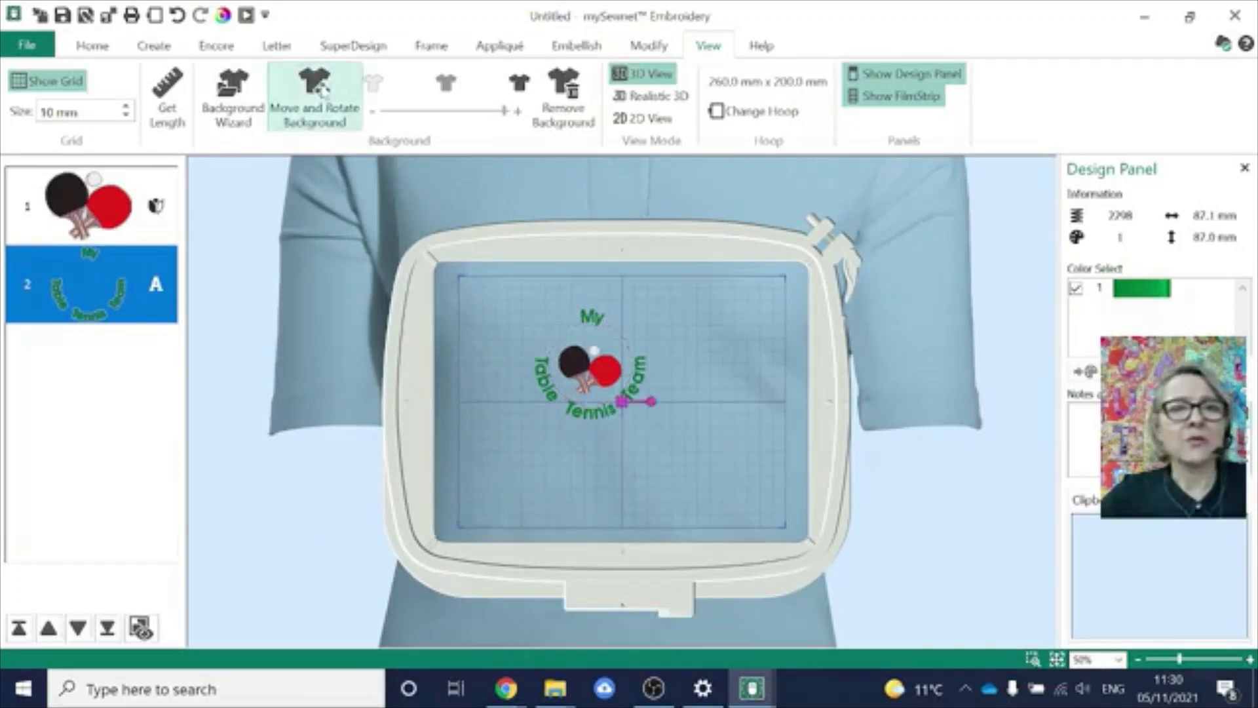
pyautogui.moveTo(658, 338); pyautogui.dragTo(520, 494)
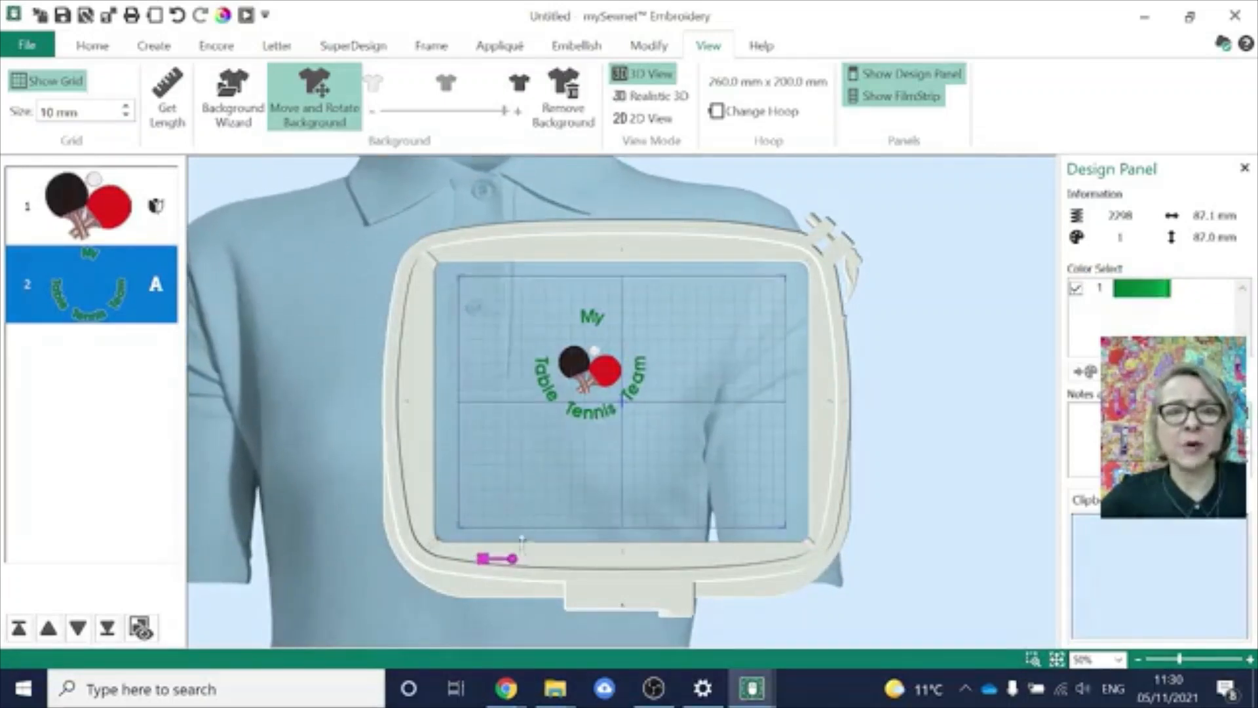
# - Rotate the polo shirt background slightly clockwise under the table tennis logo
pyautogui.moveTo(519, 557); pyautogui.dragTo(523, 560)
pyautogui.moveTo(609, 510); pyautogui.dragTo(650, 464)
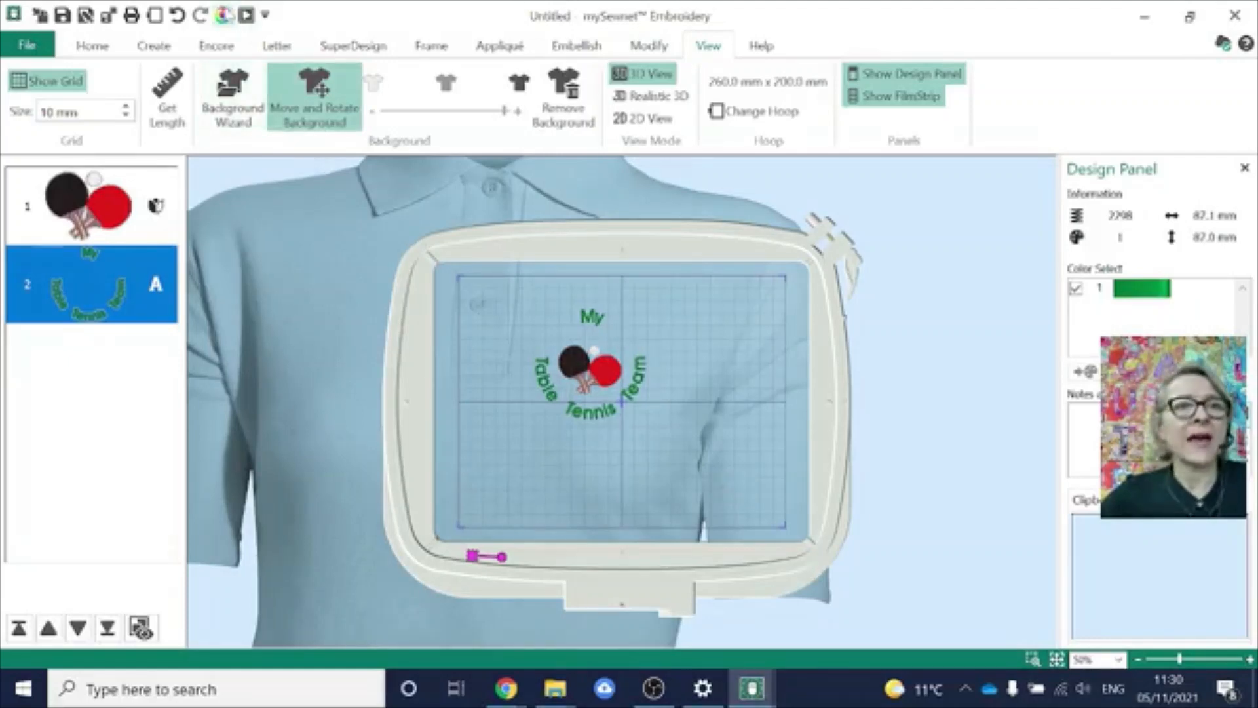
# - Preview the logo on the polo shirt in Life View, tilting it, playing the animation and checking the picture and video sharing options
pyautogui.click(224, 15)
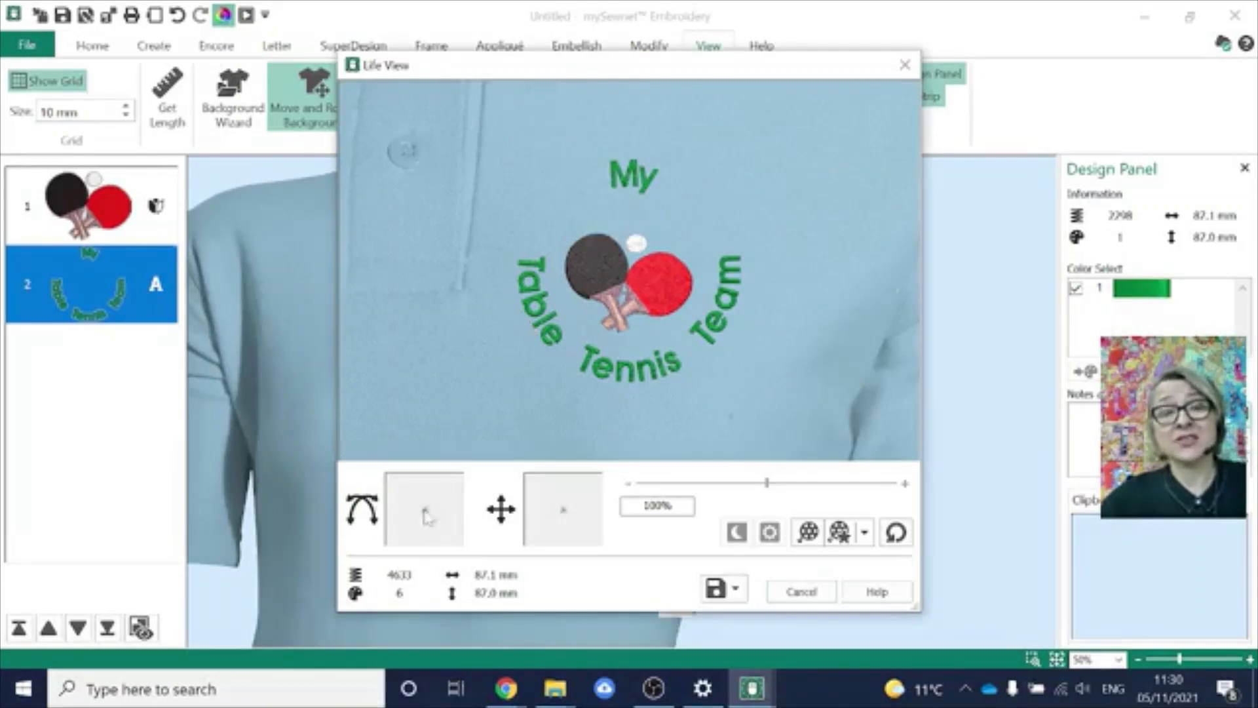
pyautogui.moveTo(424, 511)
pyautogui.mouseDown()
pyautogui.moveTo(432, 505)
pyautogui.moveTo(413, 503)
pyautogui.moveTo(428, 506)
pyautogui.mouseUp()
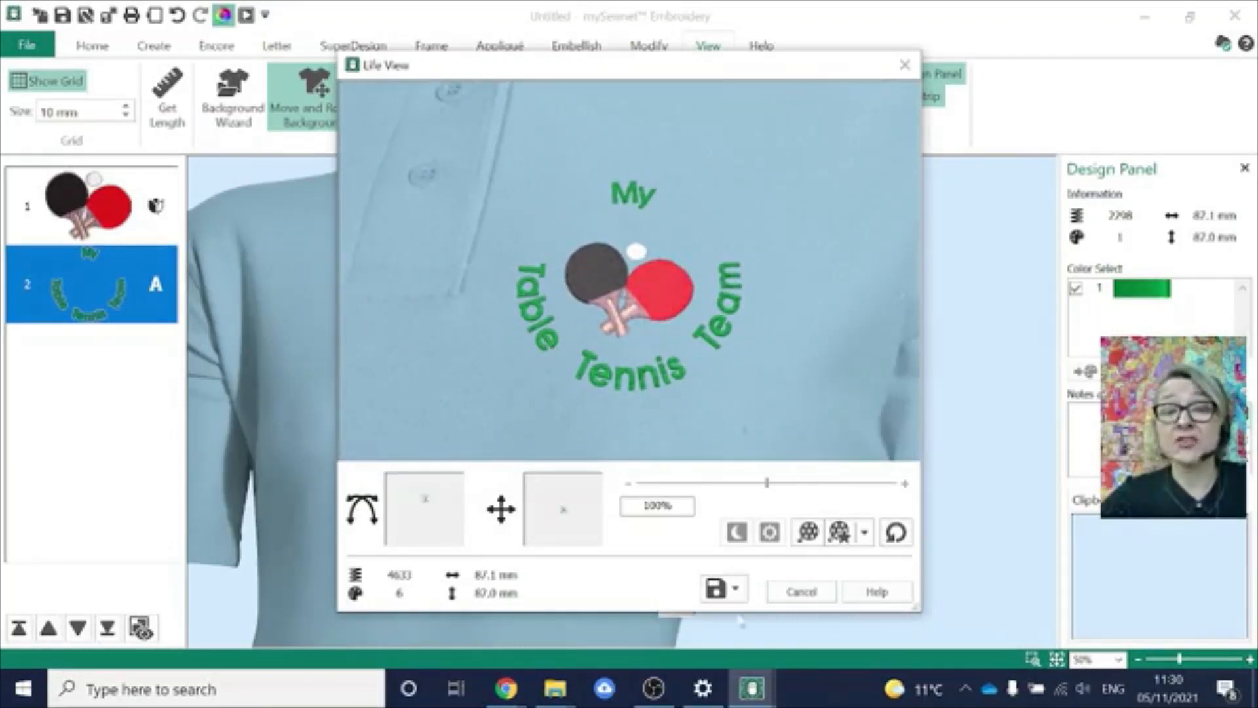
pyautogui.click(809, 532)
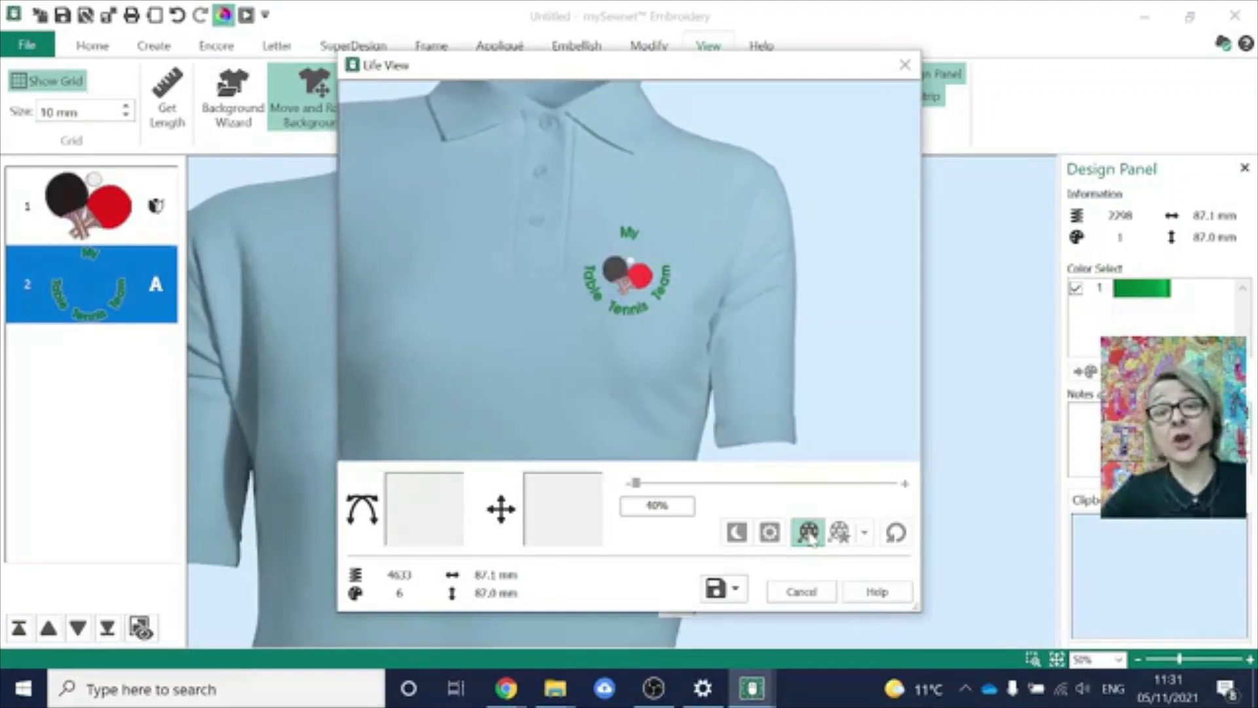
pyautogui.click(738, 589)
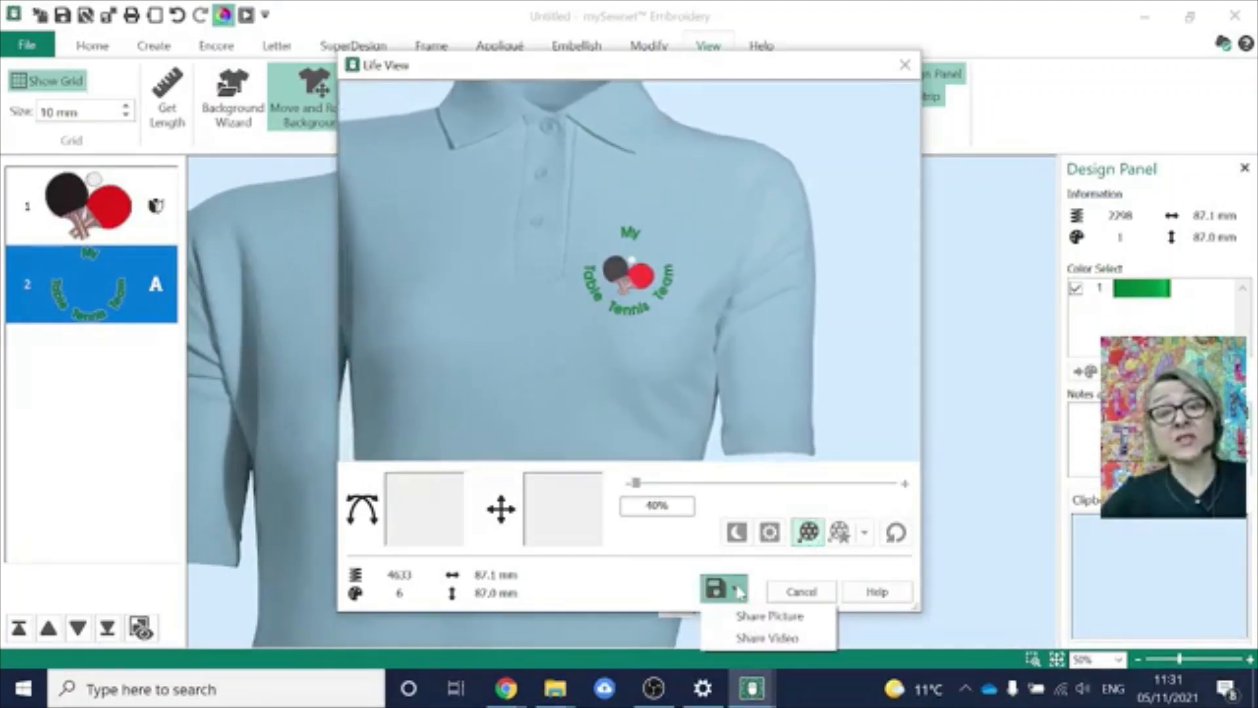
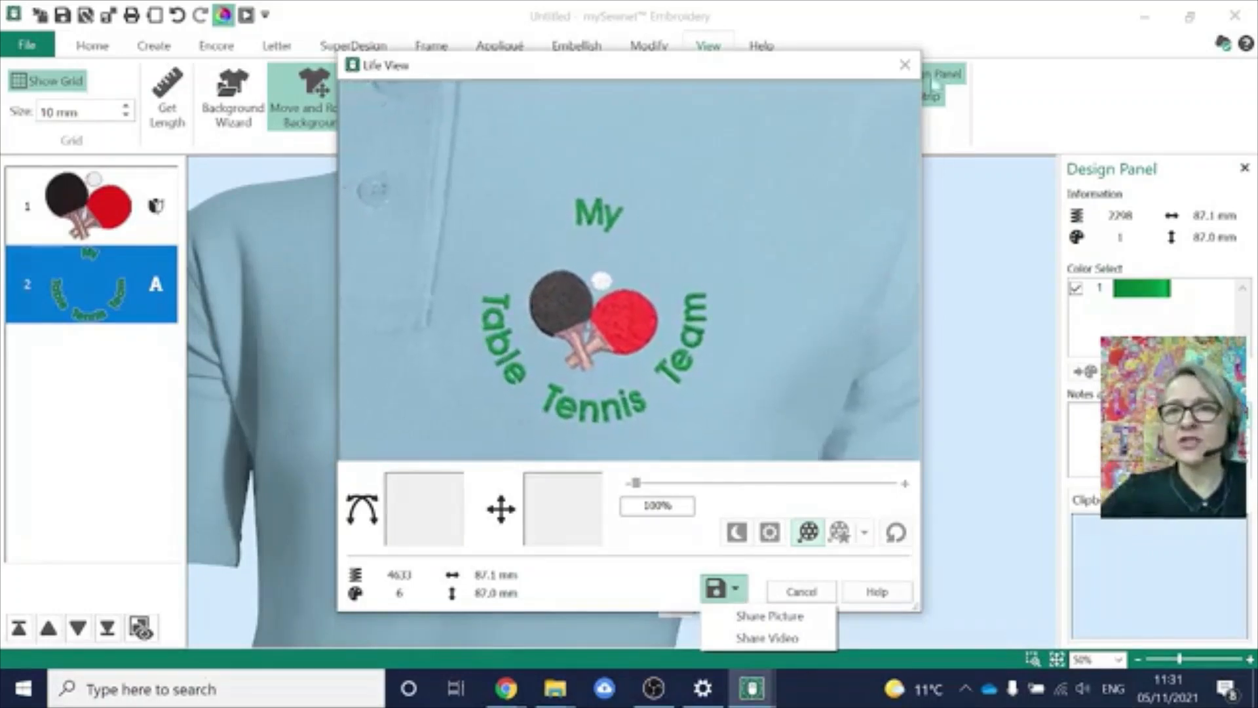
pyautogui.click(905, 65)
pyautogui.click(905, 64)
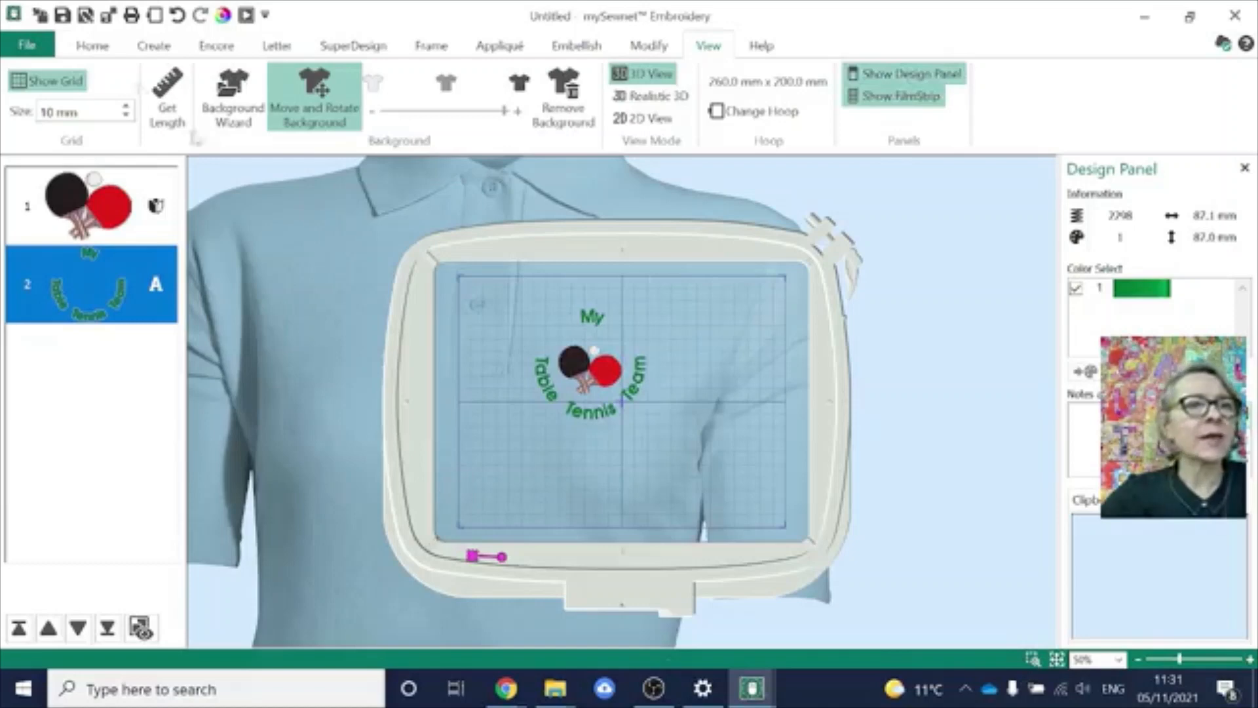
# - Open a new window and switch it to the mySewnet Embroidery Silver 2021 demo mode
pyautogui.click(27, 45)
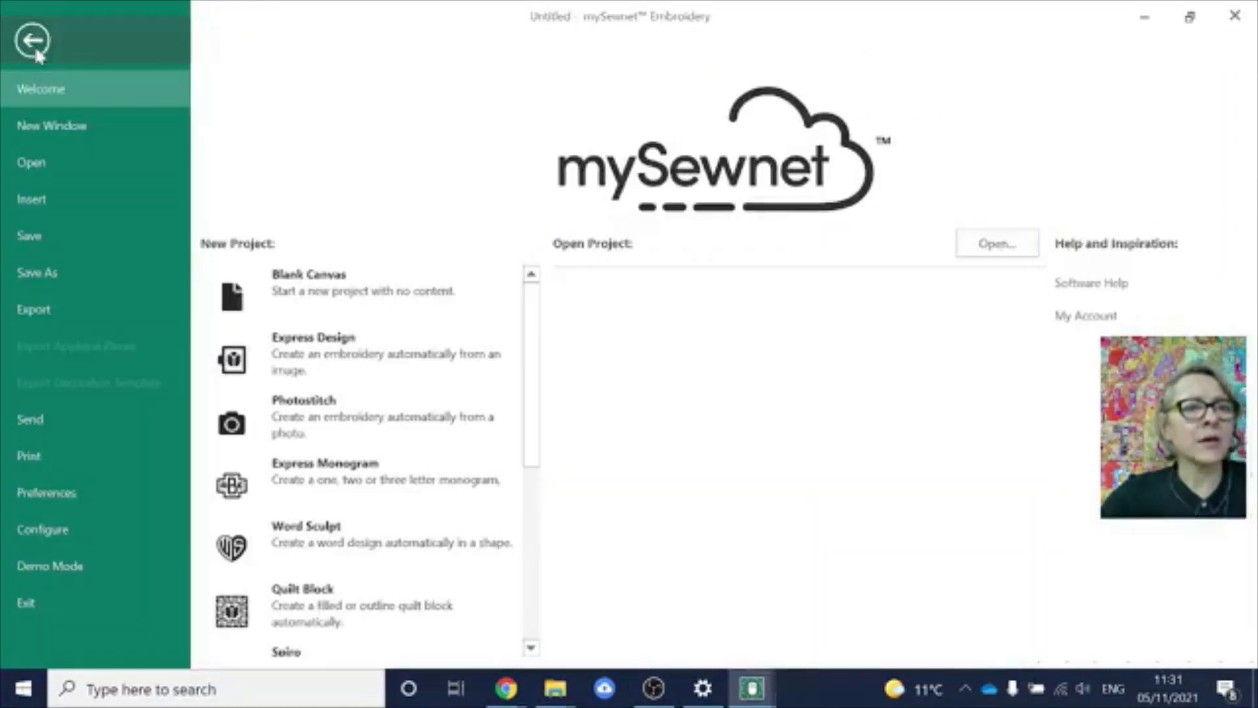
pyautogui.press('ctrl')
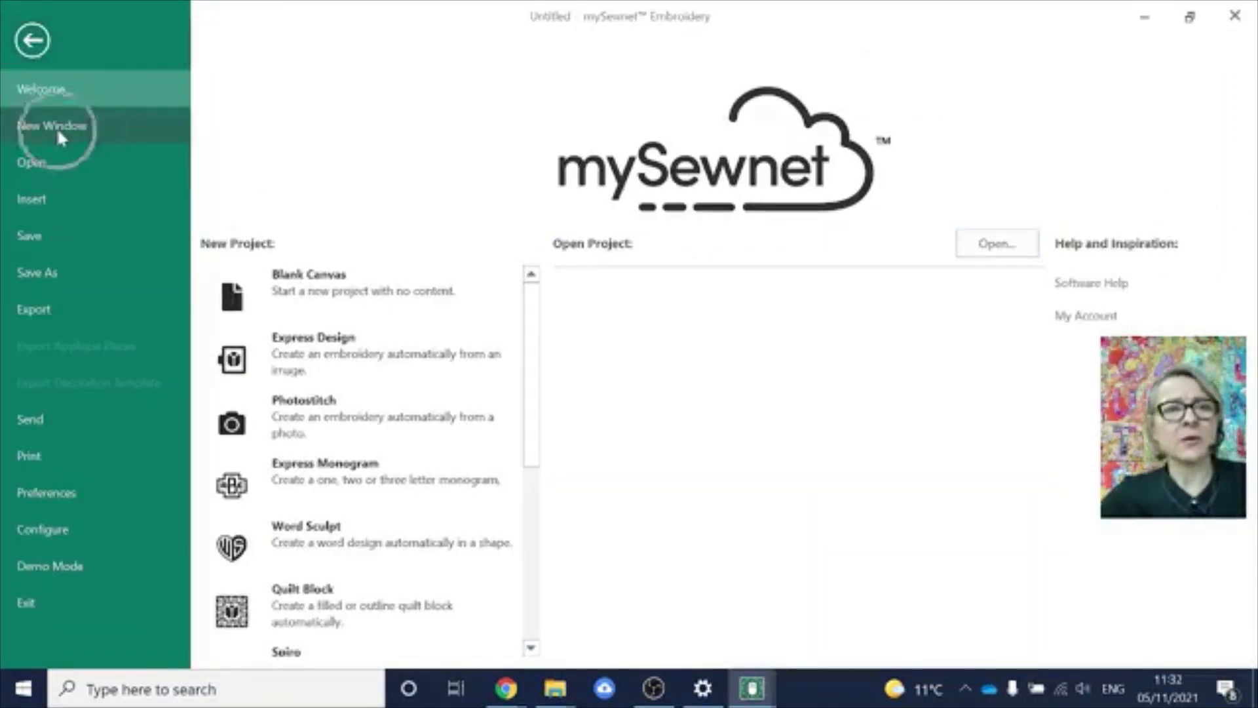
pyautogui.press('Escape')
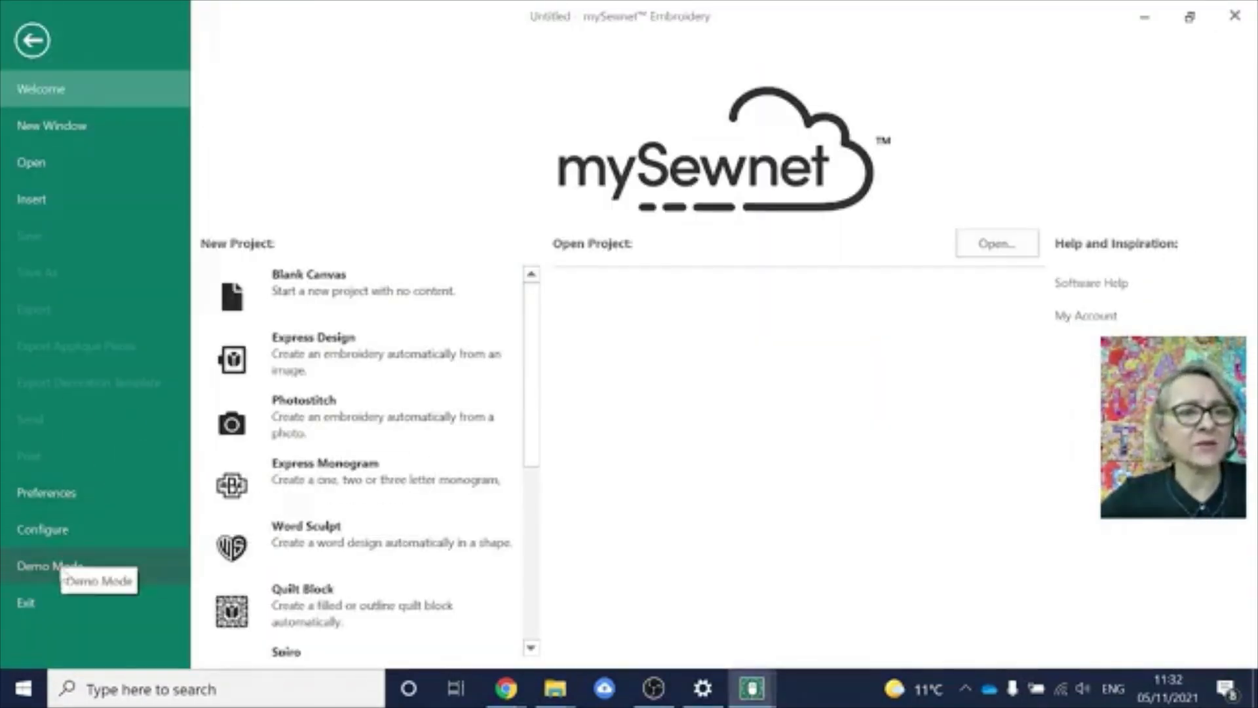
pyautogui.click(63, 571)
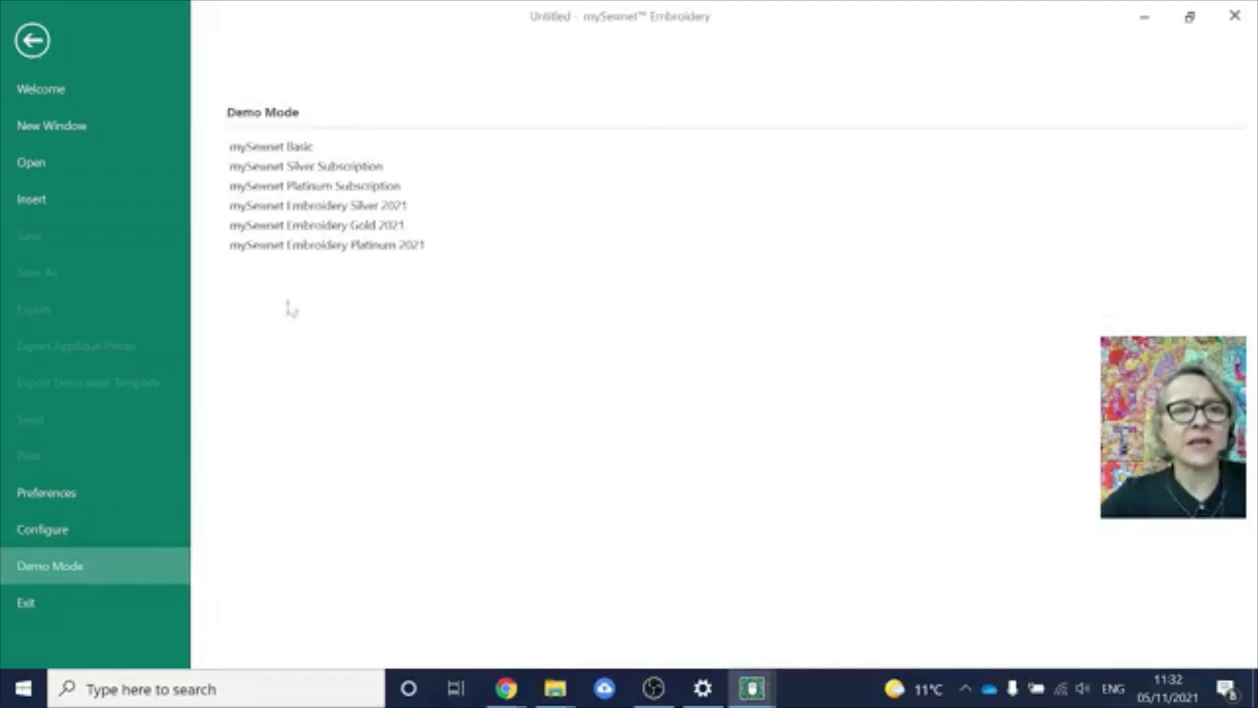
pyautogui.click(317, 206)
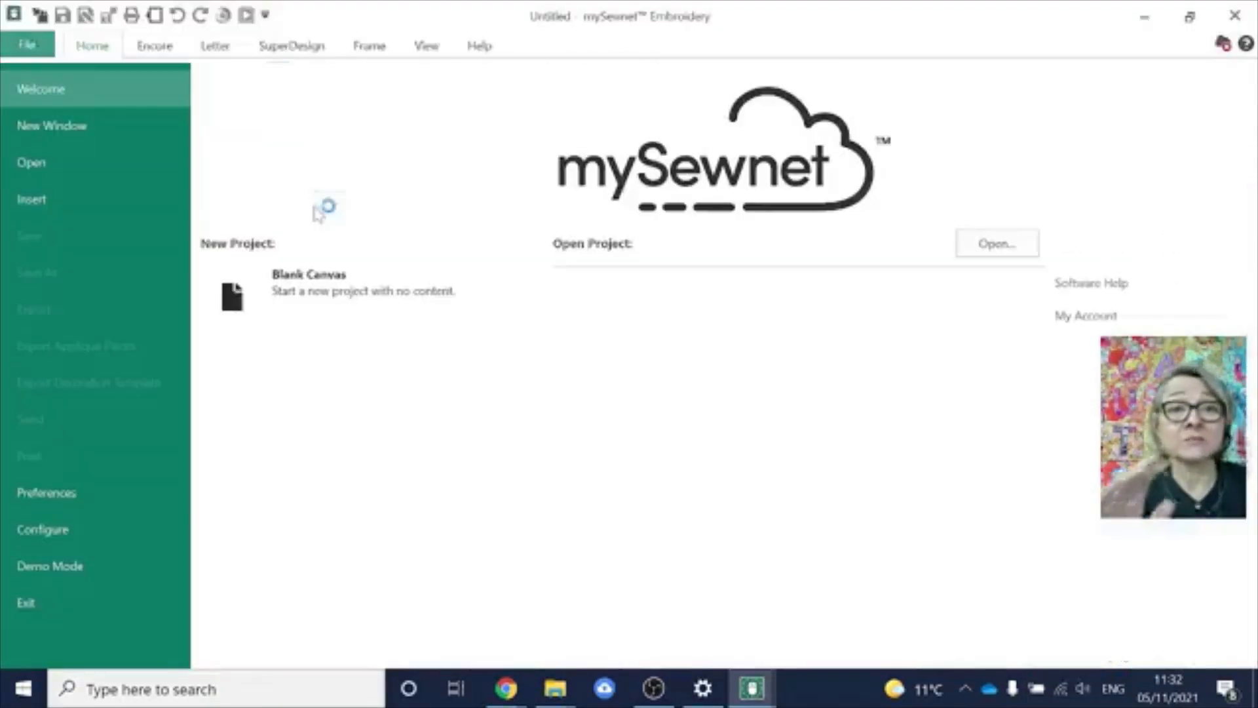
# - Start a blank canvas with the rotated 260 mm x 200 mm Designer Crown Hoop
pyautogui.click(293, 302)
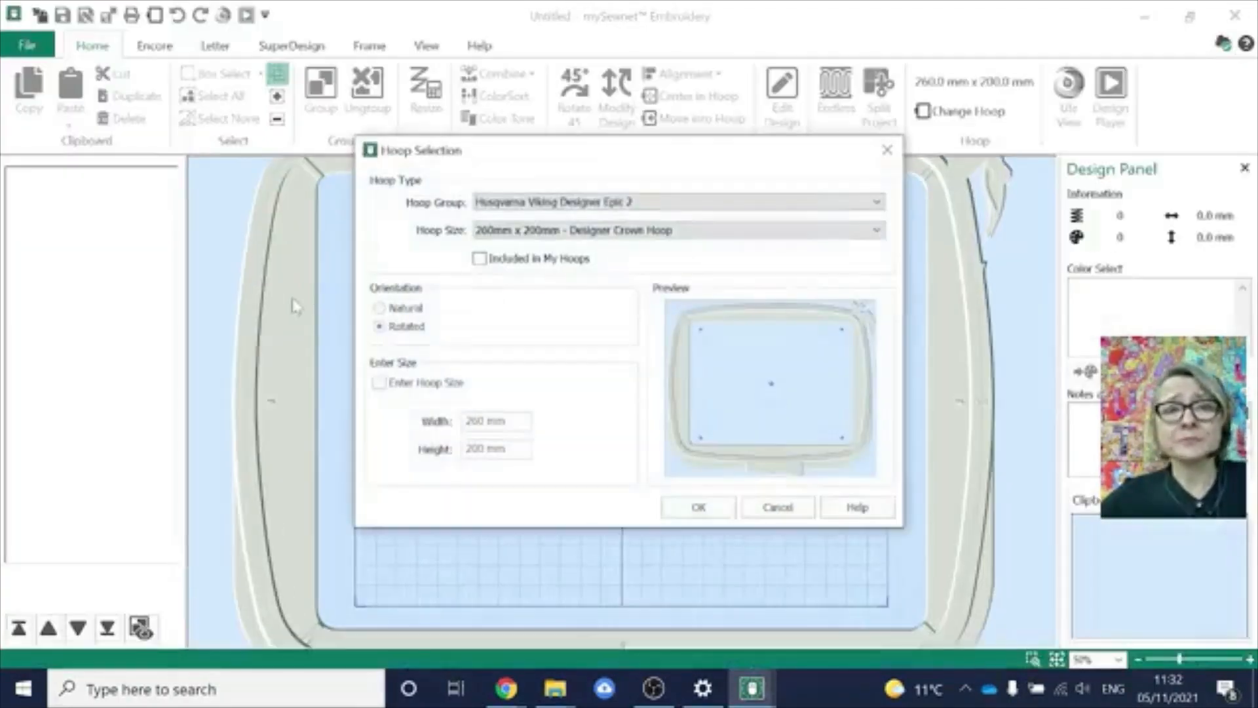
pyautogui.click(698, 509)
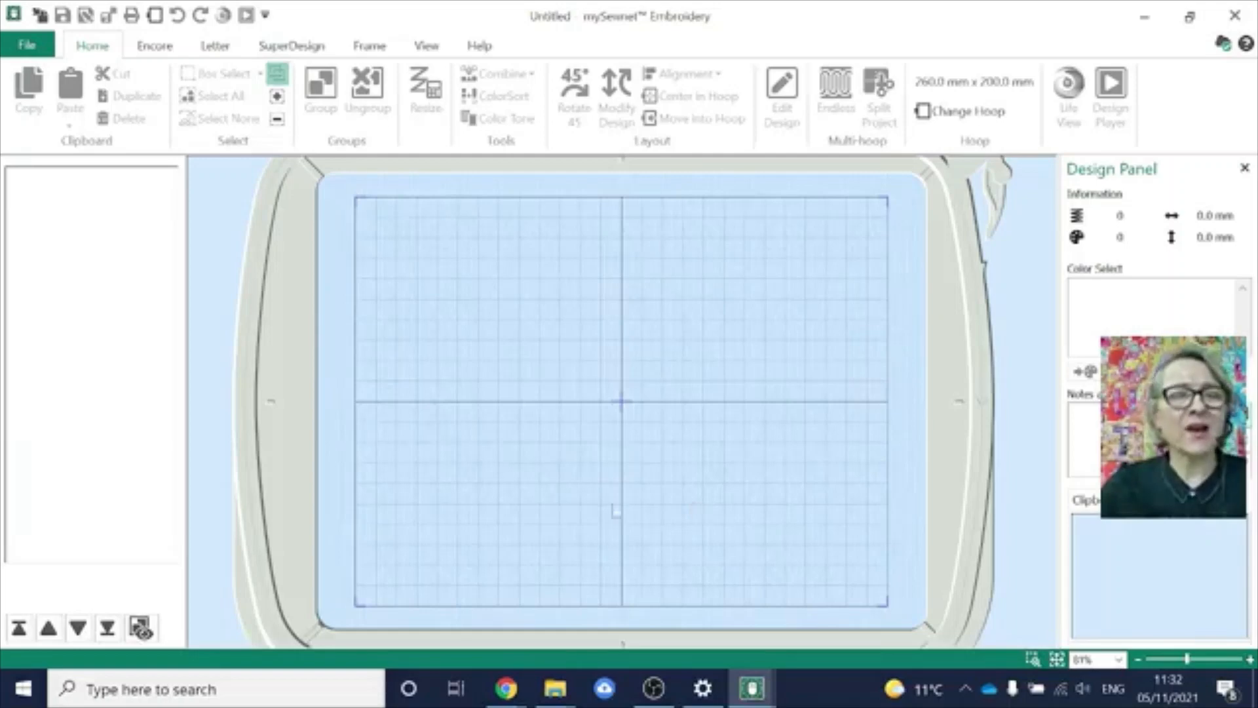
# - Browse the full SuperDesign gallery from the animal designs down to the tree, wreath and zodiac sets
pyautogui.click(296, 48)
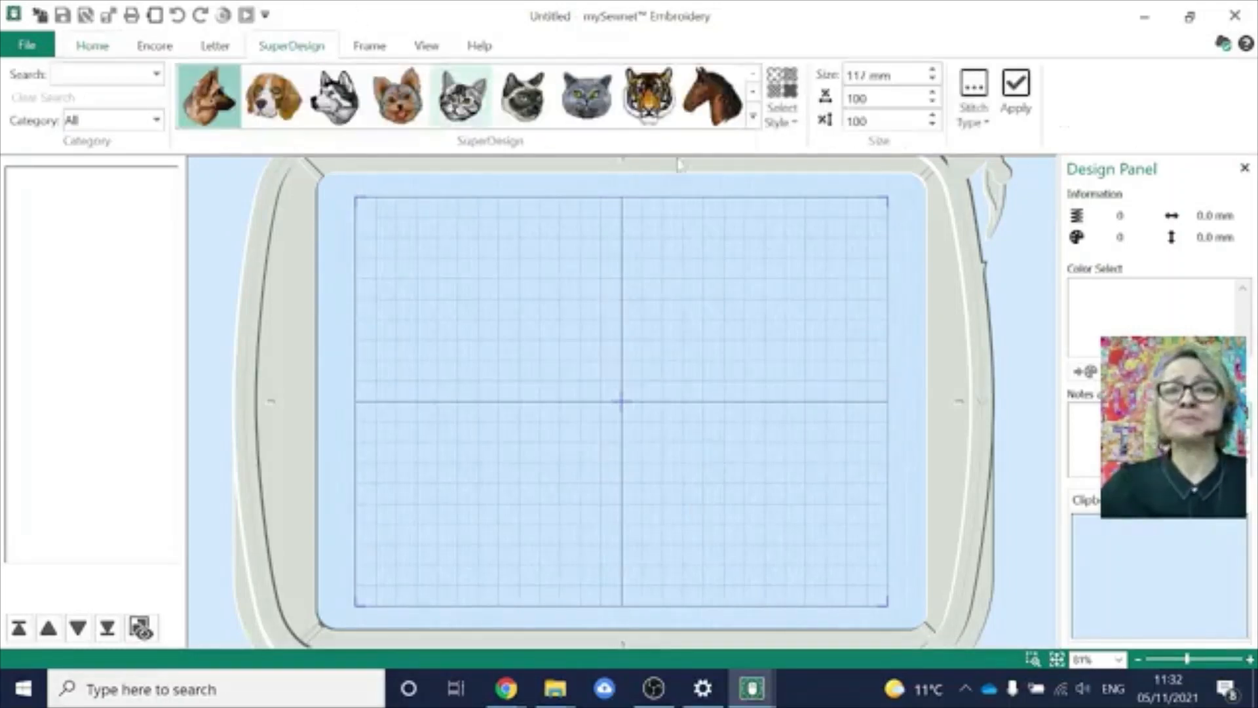
pyautogui.click(753, 118)
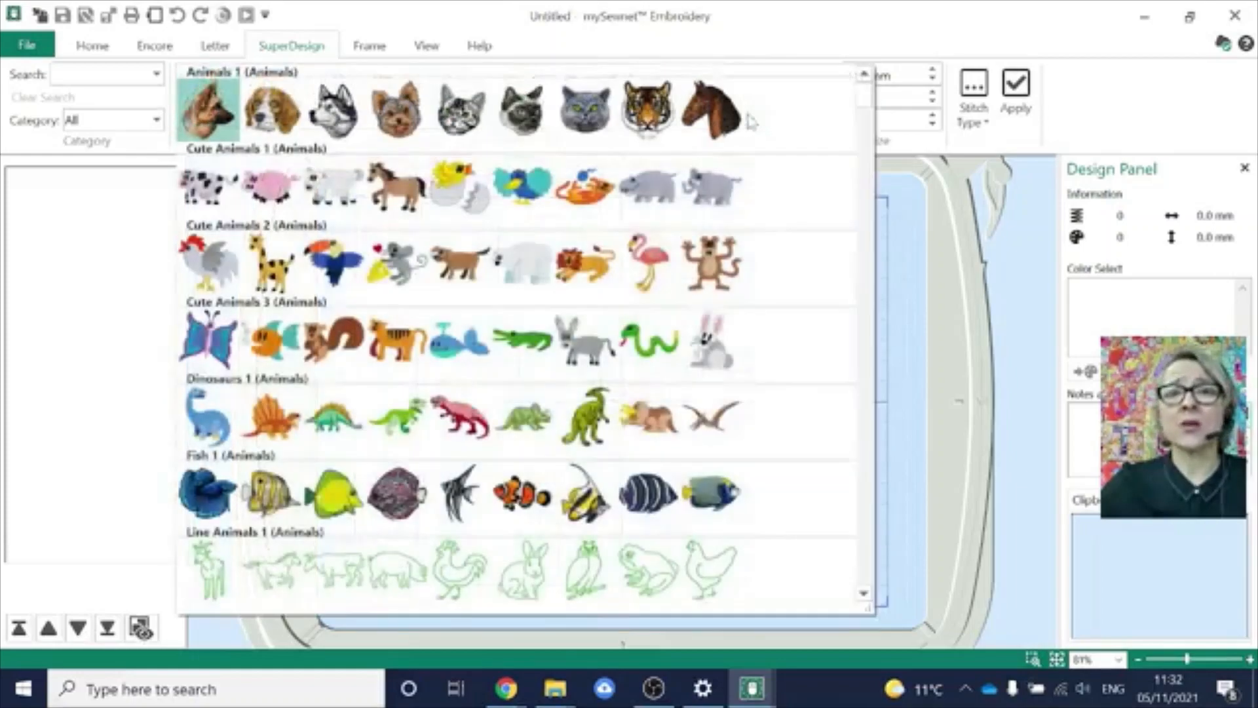
pyautogui.scroll(-1, 866, 99)
pyautogui.moveTo(866, 98); pyautogui.dragTo(865, 558)
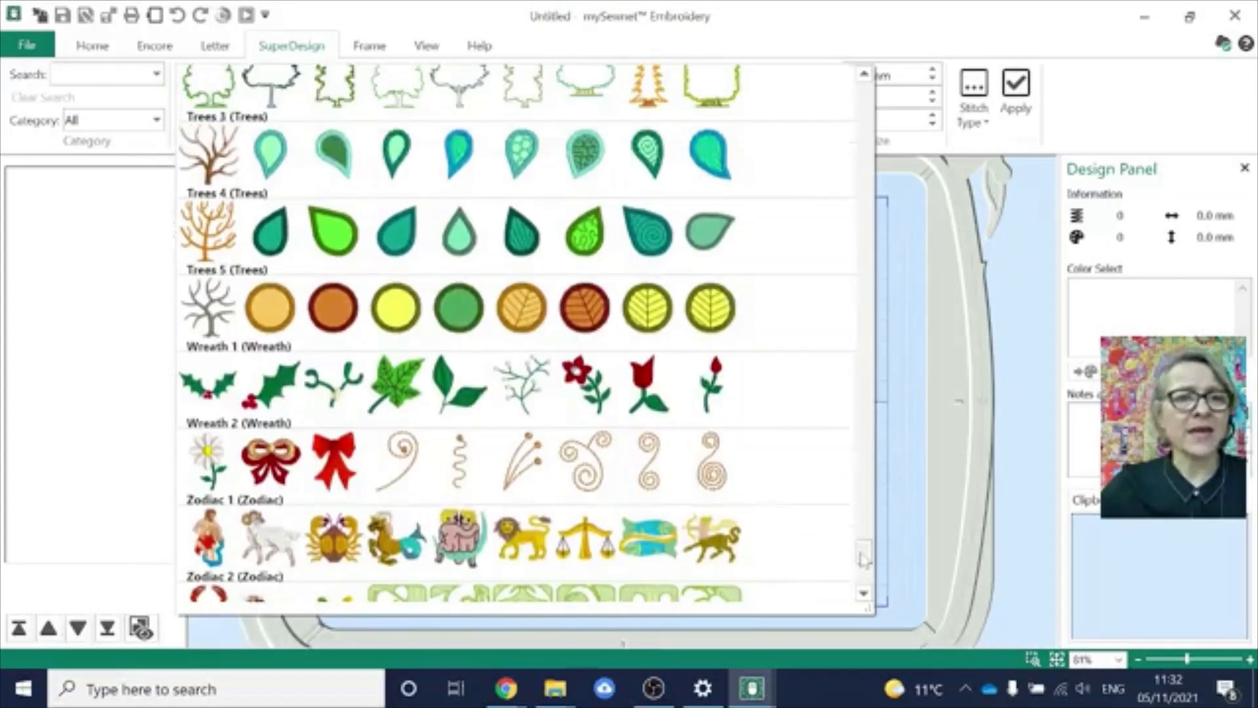
# - Insert the single holly leaf with red berries from the Wreath 1 SuperDesigns at 25 mm
pyautogui.click(274, 393)
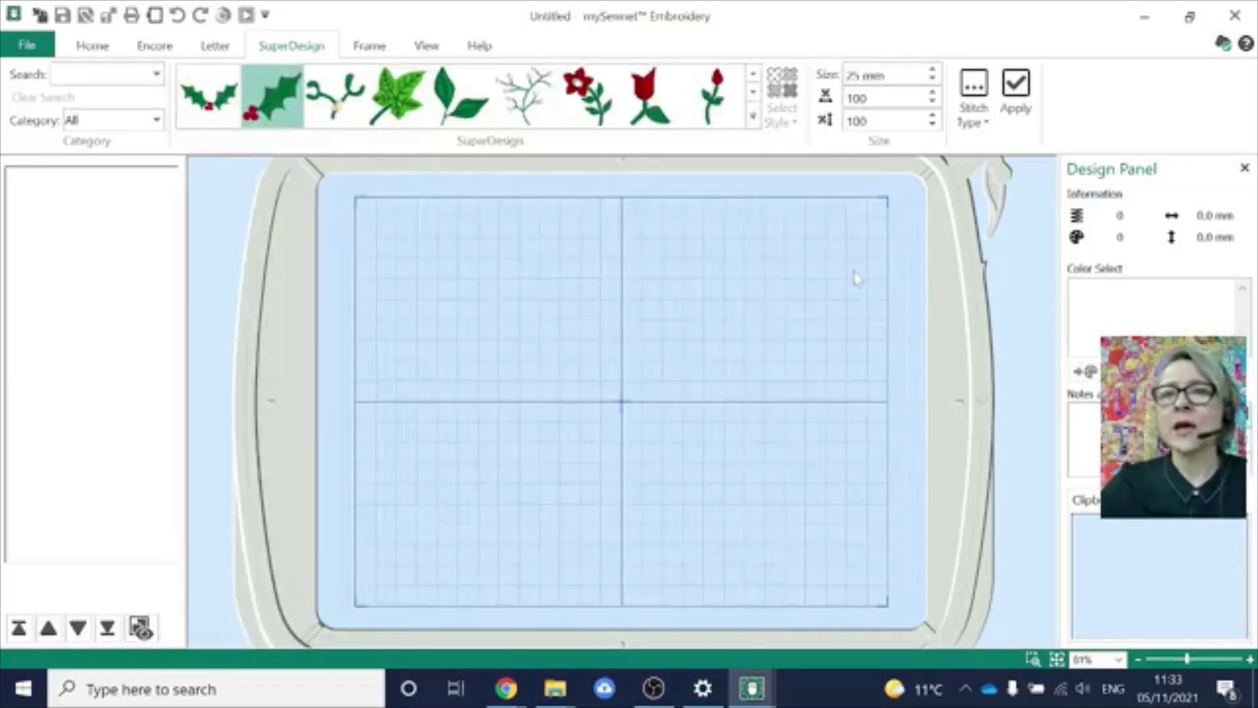
pyautogui.click(1015, 93)
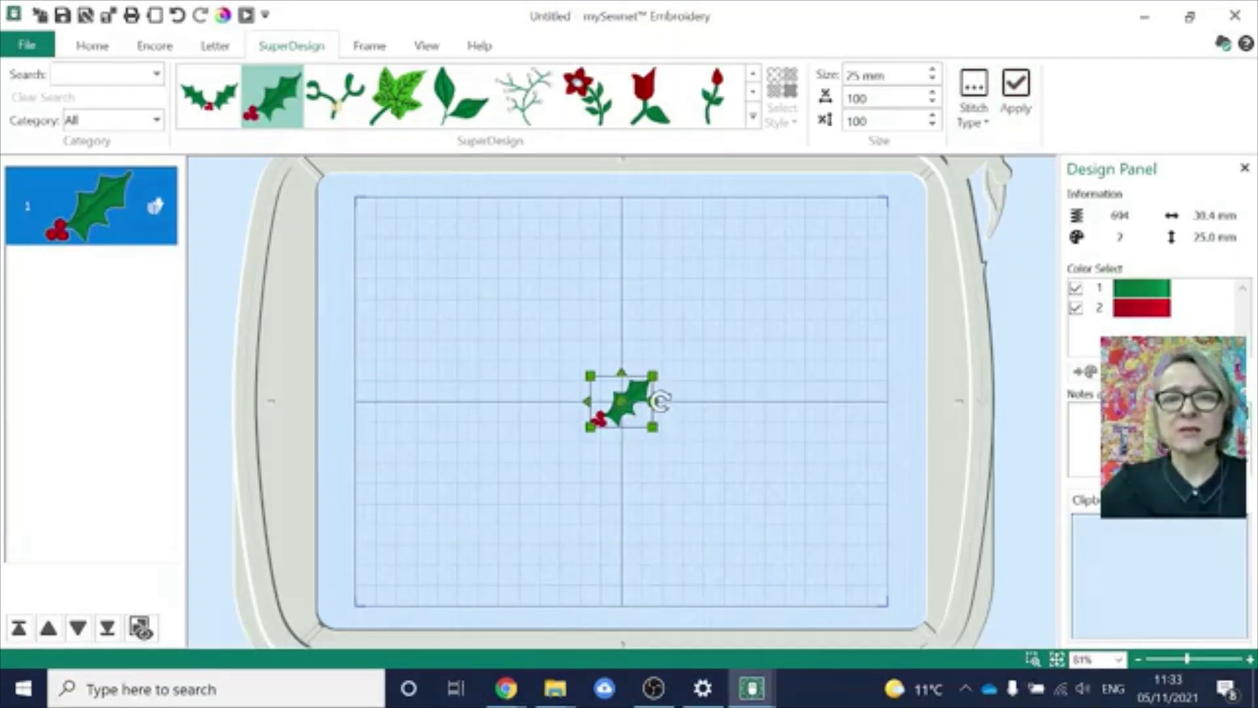
pyautogui.moveTo(657, 397); pyautogui.dragTo(662, 409)
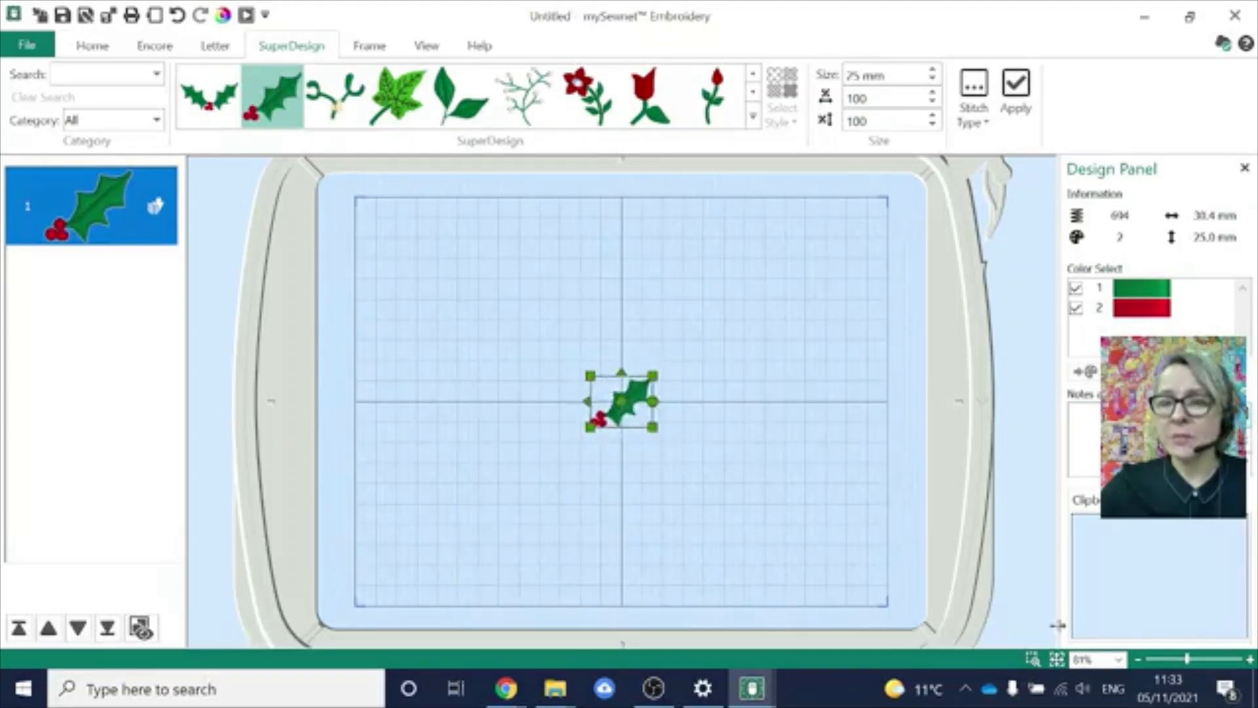
# - Try mirroring the holly leaf vertically and horizontally, returning it to its original orientation each time
pyautogui.click(1033, 659)
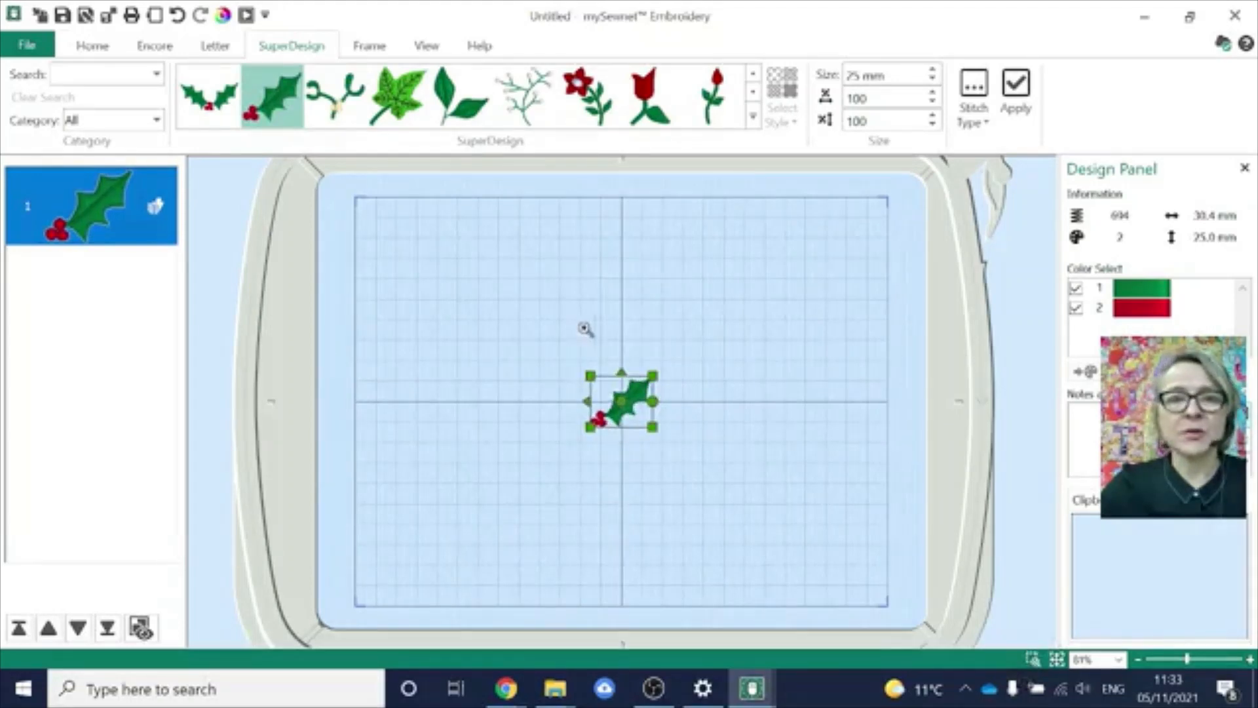
pyautogui.moveTo(576, 354); pyautogui.dragTo(700, 477)
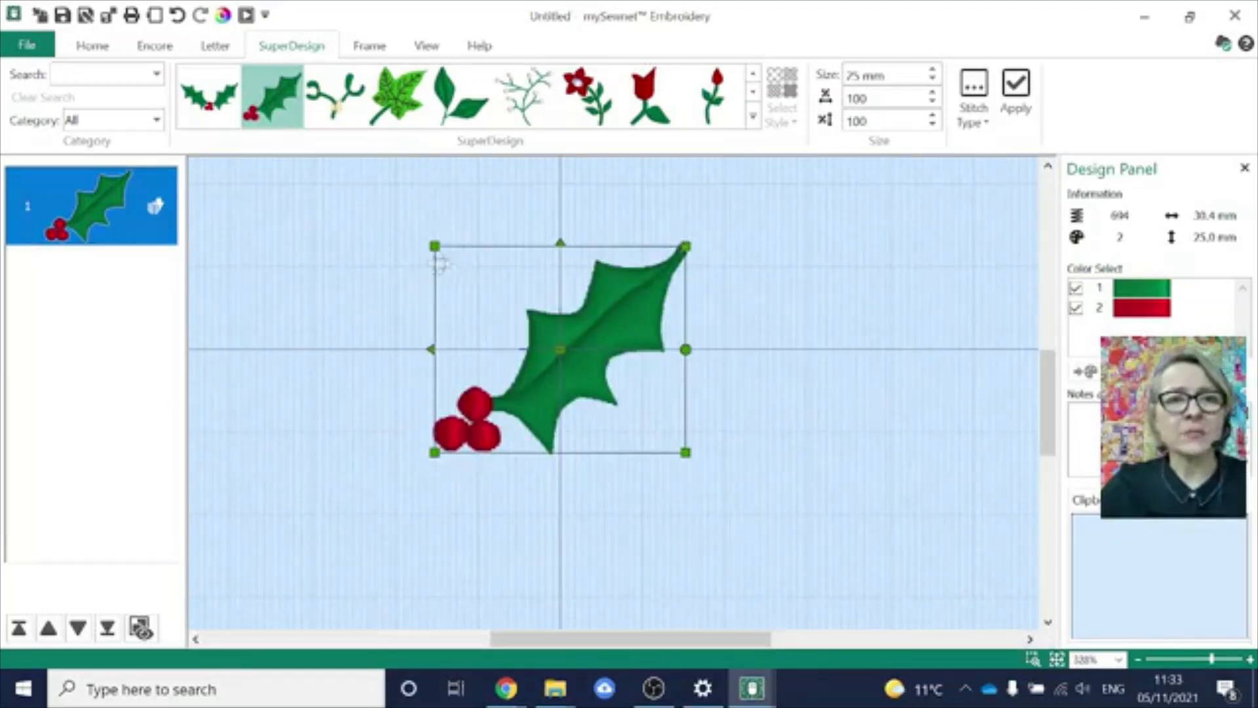
pyautogui.press('ctrl')
pyautogui.press('ctrl')
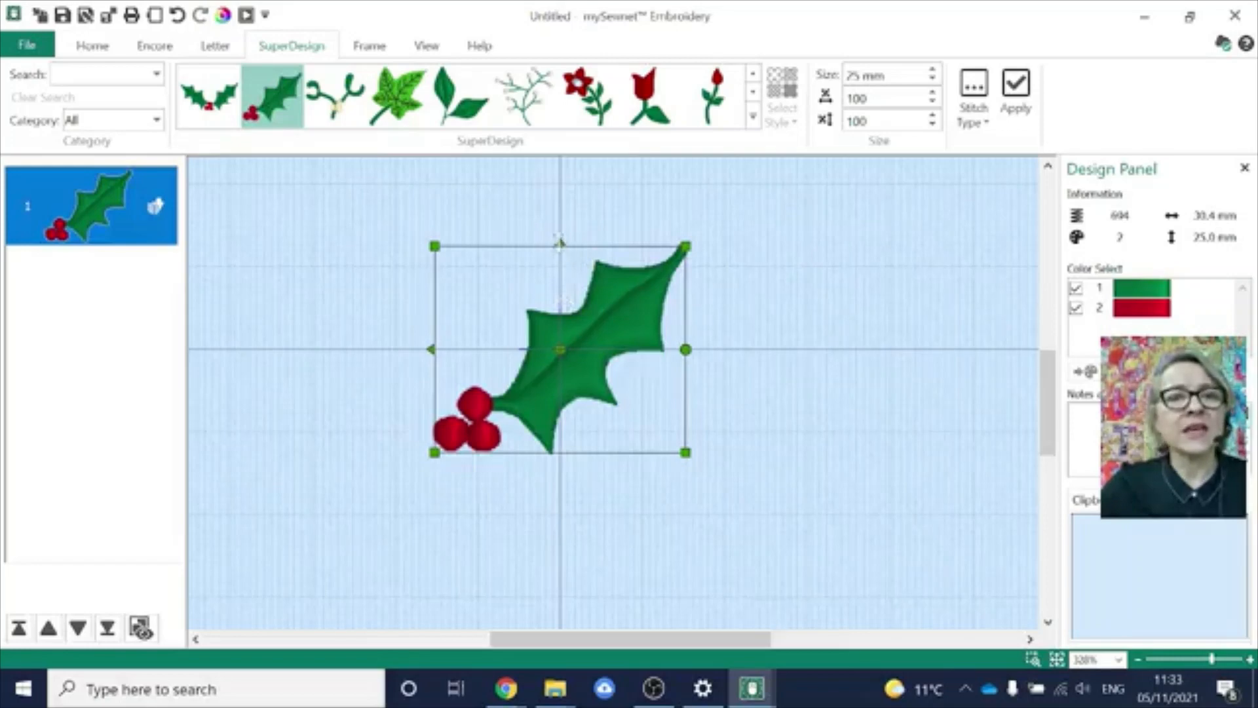
pyautogui.press('ctrl')
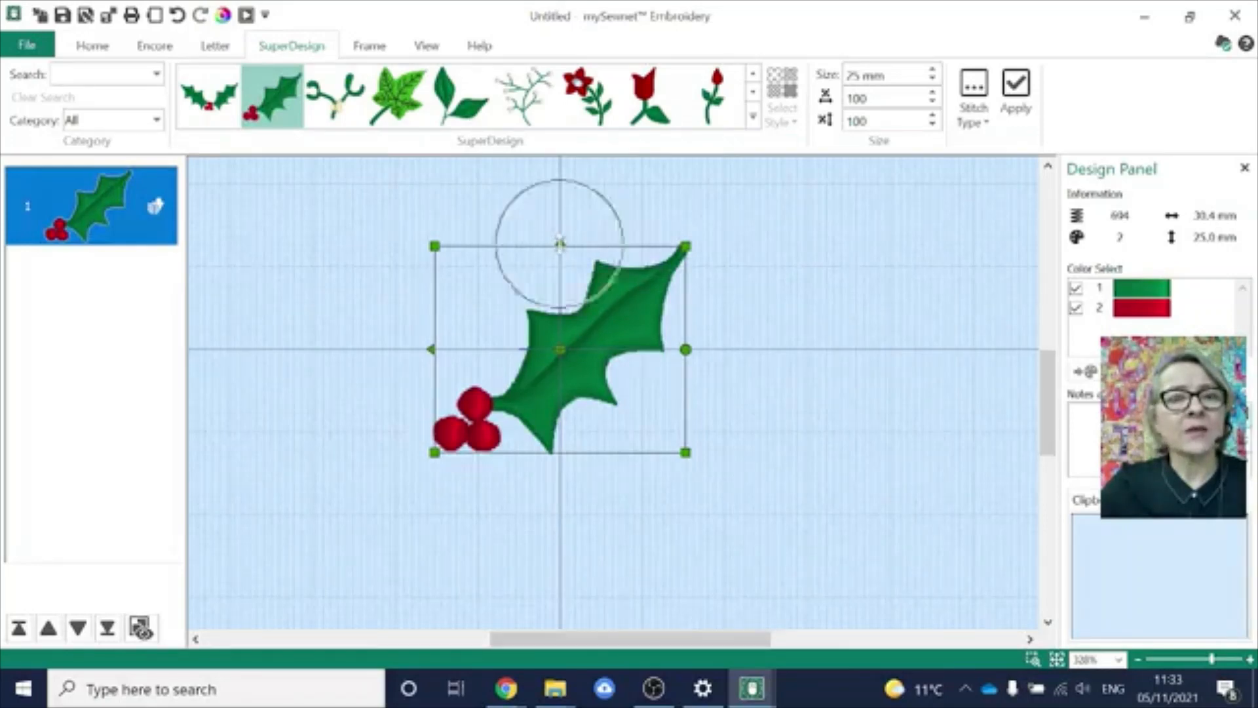
pyautogui.keyDown('ctrl'); pyautogui.click(560, 244); pyautogui.keyUp('ctrl')
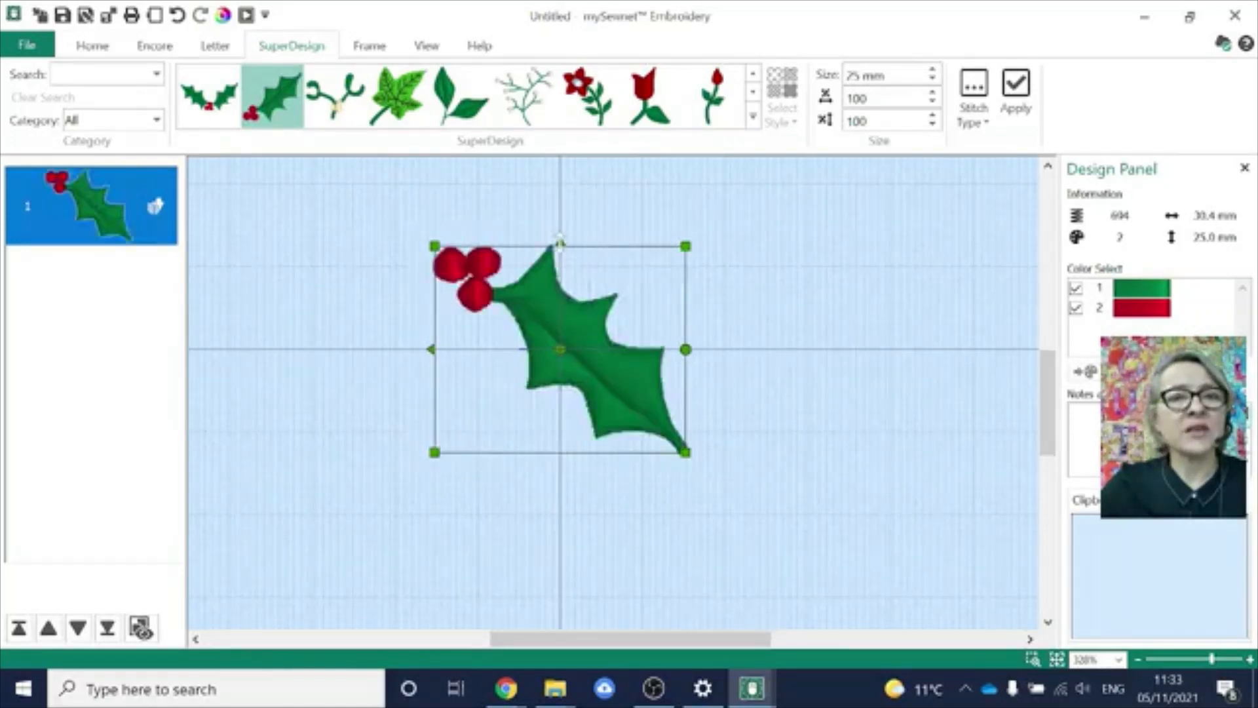
pyautogui.keyDown('ctrl'); pyautogui.click(560, 244); pyautogui.keyUp('ctrl')
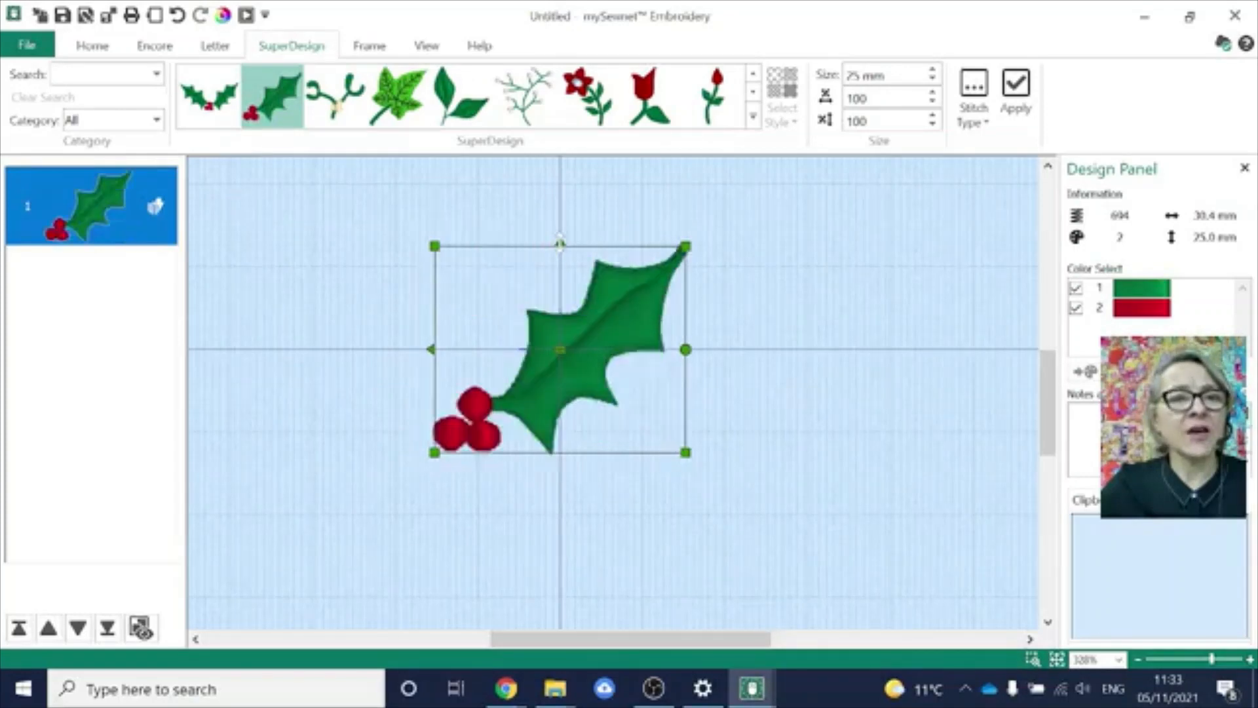
pyautogui.keyDown('ctrl'); pyautogui.click(430, 349); pyautogui.keyUp('ctrl')
pyautogui.keyDown('ctrl'); pyautogui.click(431, 350); pyautogui.keyUp('ctrl')
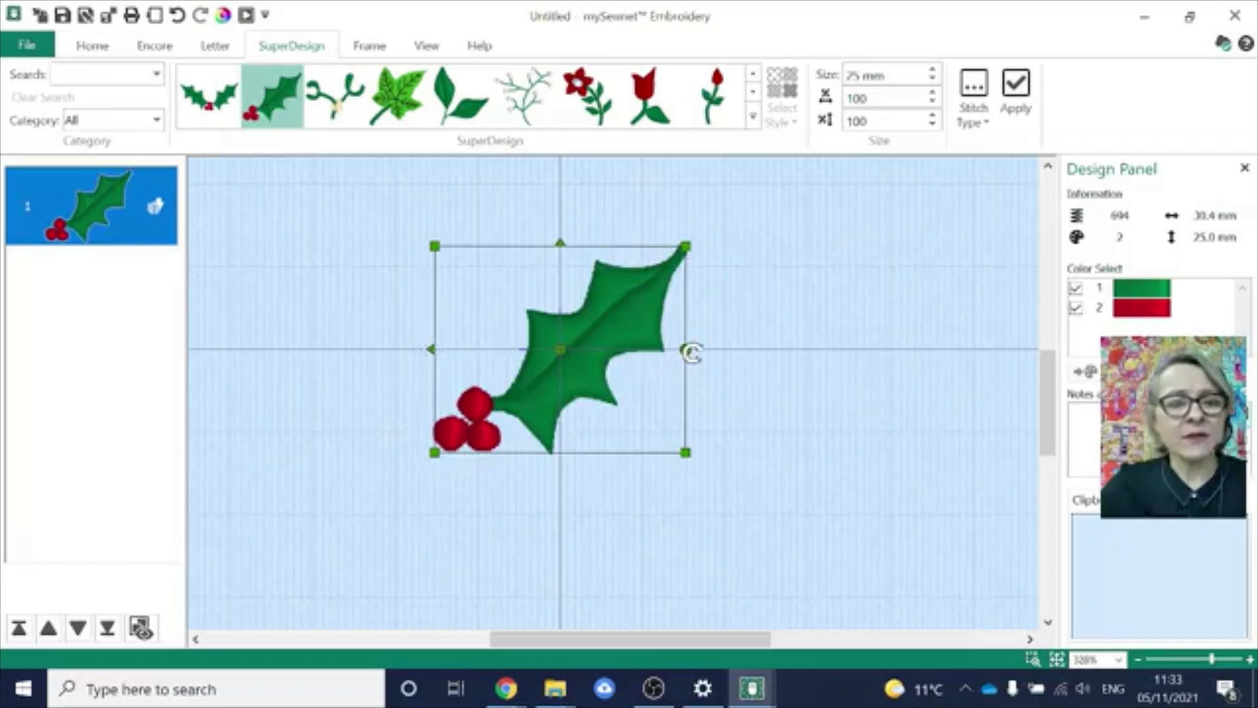
# - Rotate the holly leaf counterclockwise so it stands more upright, about 20 mm wide by 35 mm high
pyautogui.moveTo(691, 351); pyautogui.dragTo(681, 289)
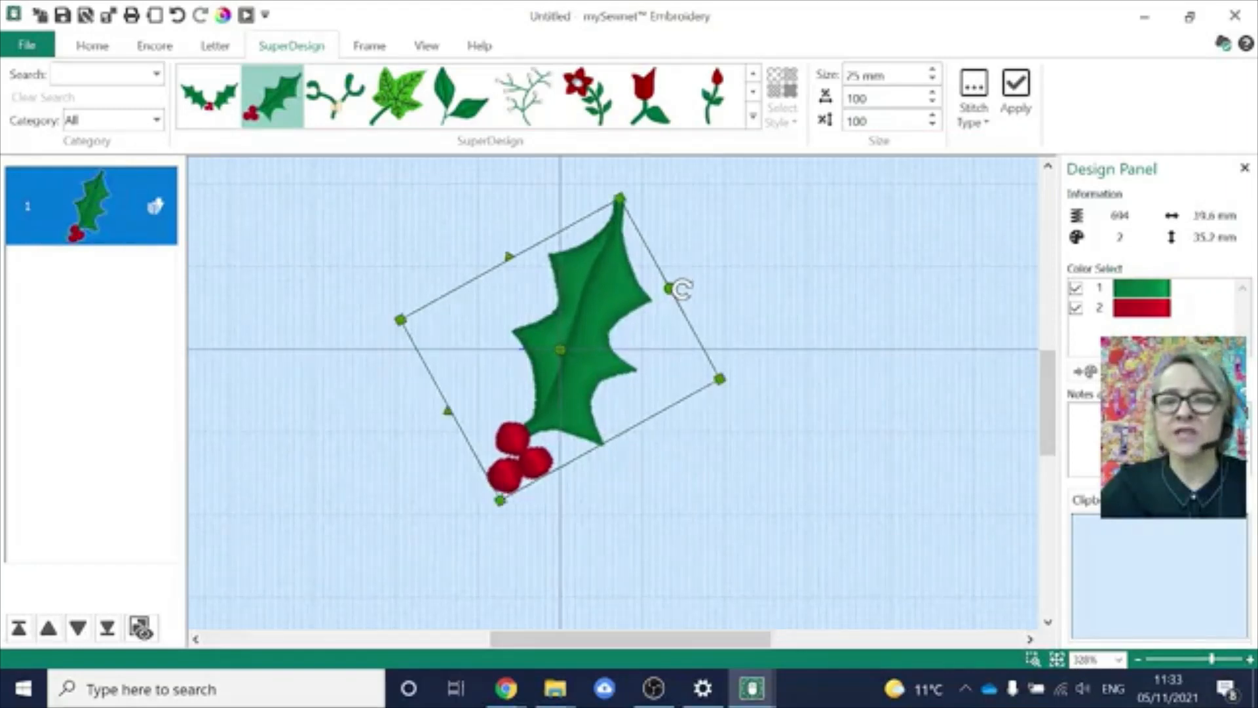
pyautogui.click(1056, 660)
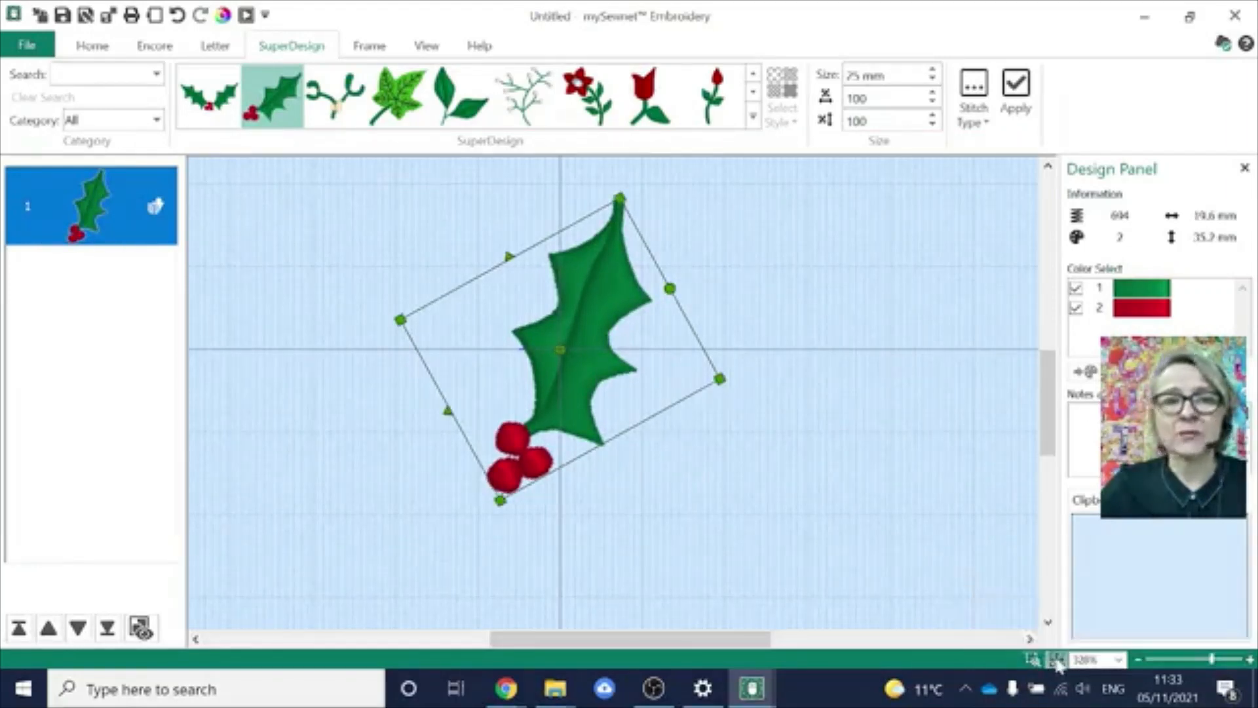
# - Use Encore to arrange 12 grouped repeats of the holly leaf in a circle about 106 mm across
pyautogui.click(156, 45)
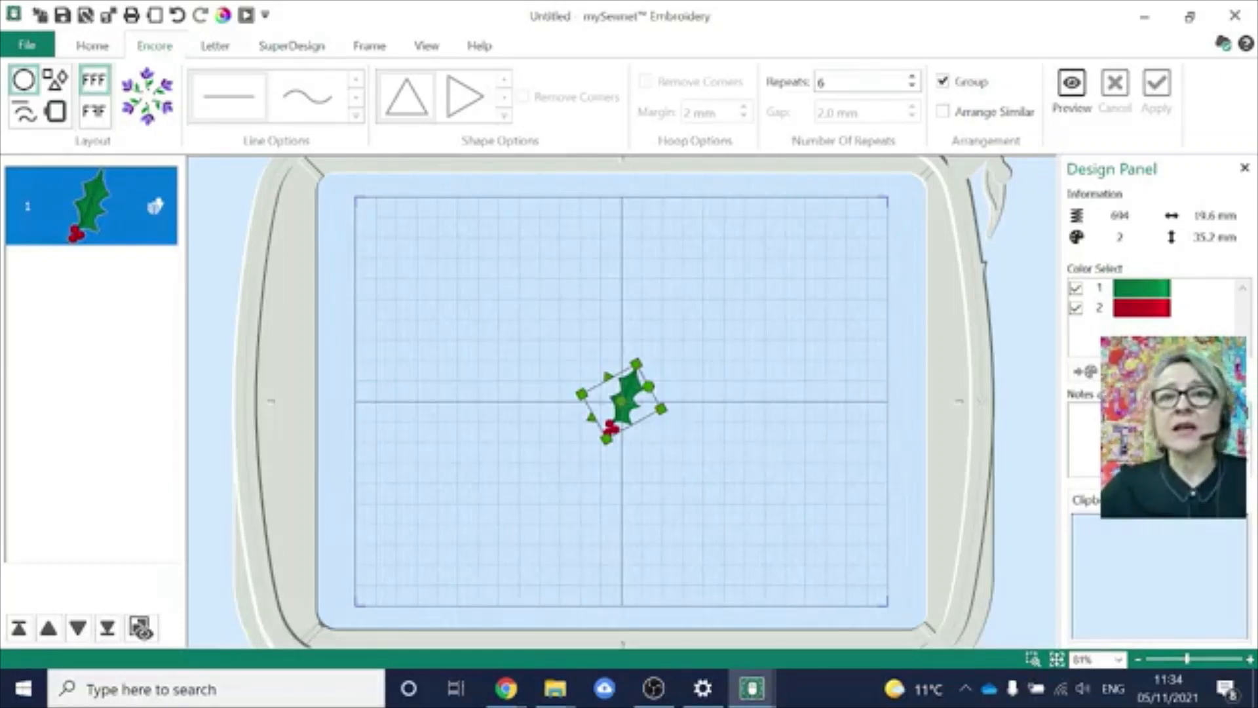
pyautogui.click(25, 82)
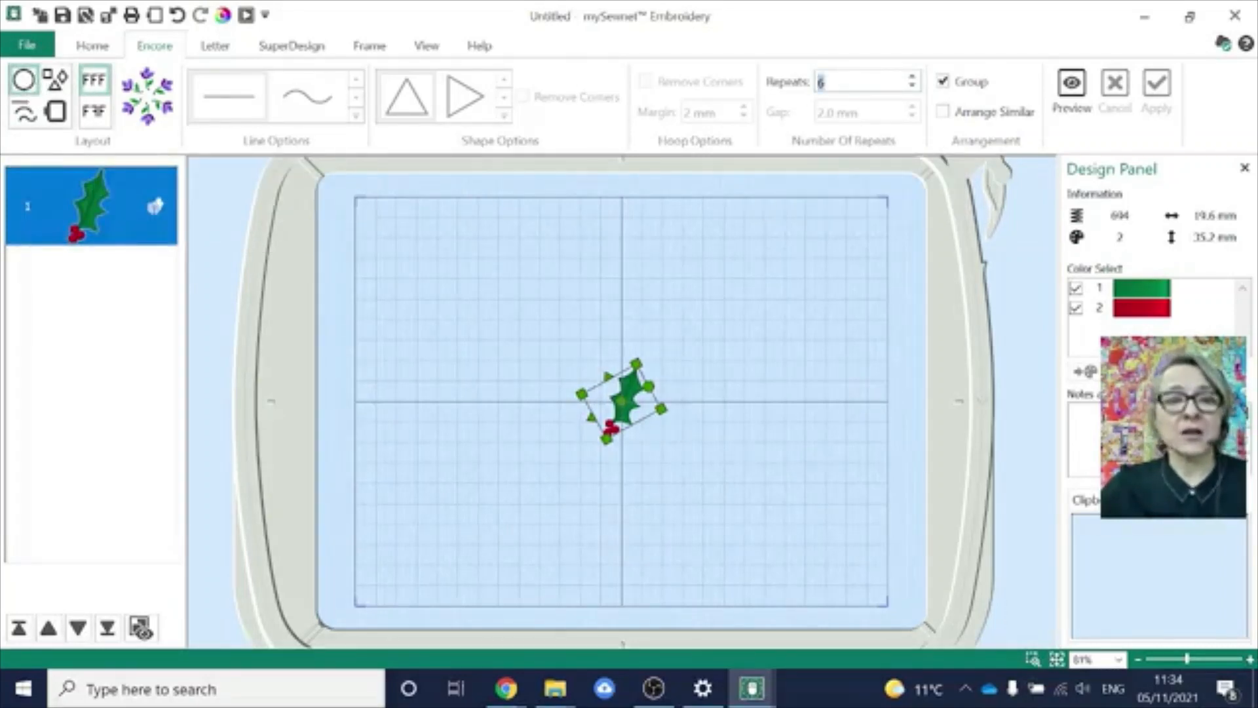
pyautogui.click(840, 83)
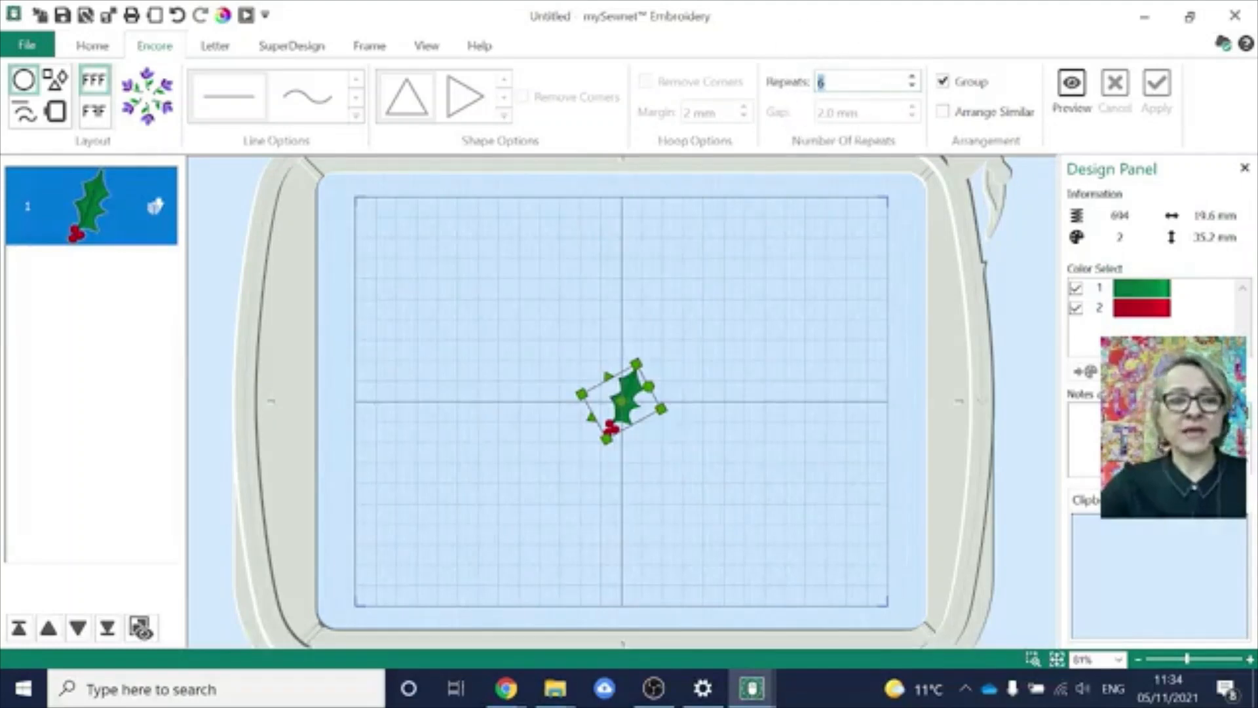
pyautogui.write('12')
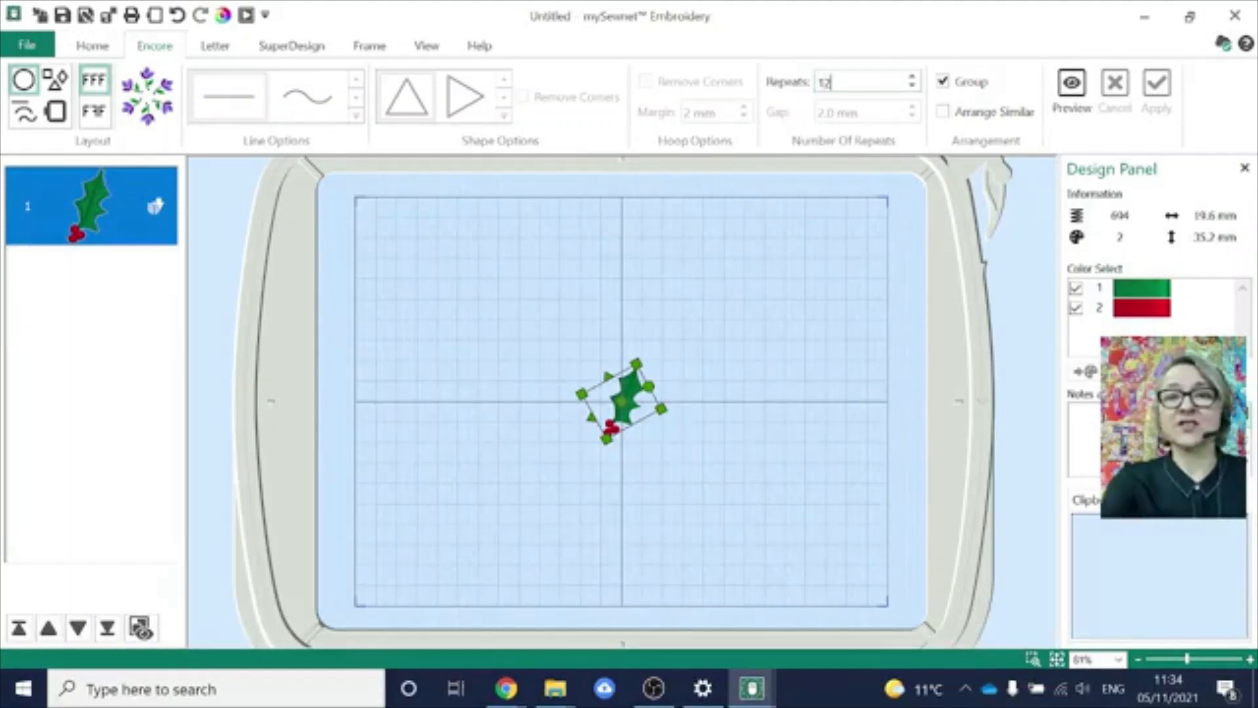
pyautogui.click(1071, 92)
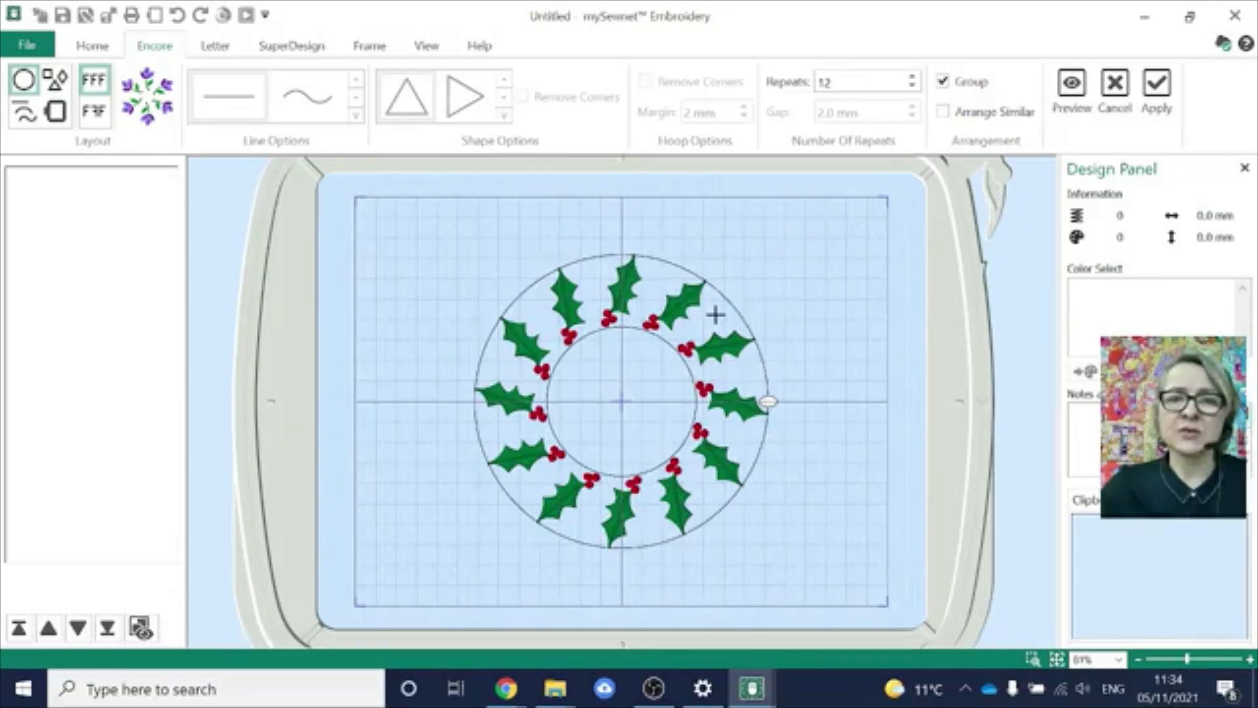
pyautogui.moveTo(715, 315); pyautogui.dragTo(690, 344)
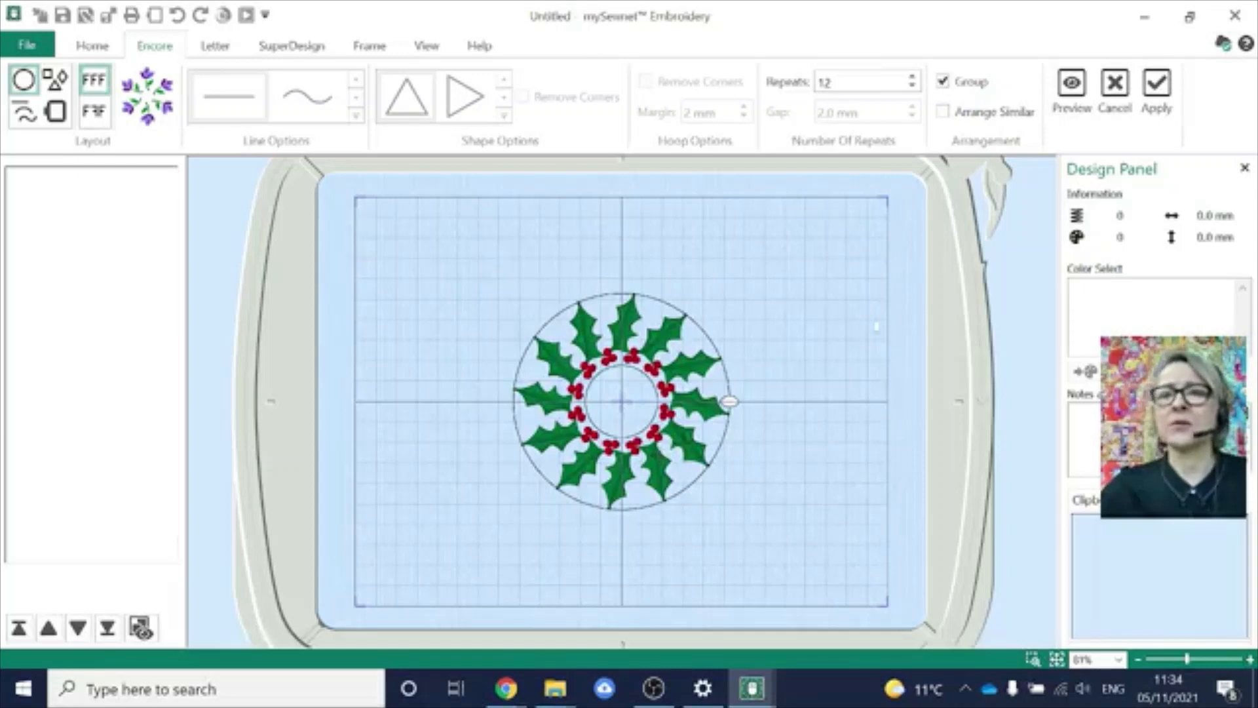
pyautogui.click(1157, 91)
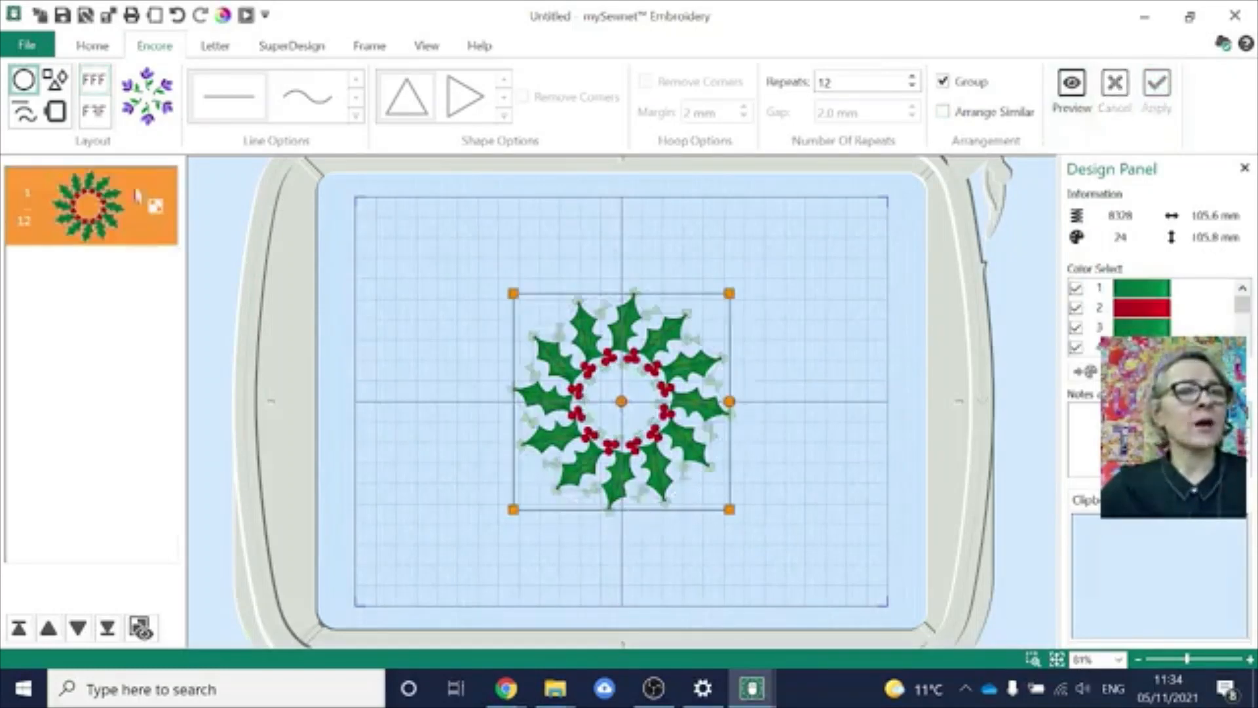
# - Insert the double-leaf Holly 1 SuperDesign at 22 mm, placing it tilted counterclockwise in the hoop's upper-right area outside the ring
pyautogui.click(289, 47)
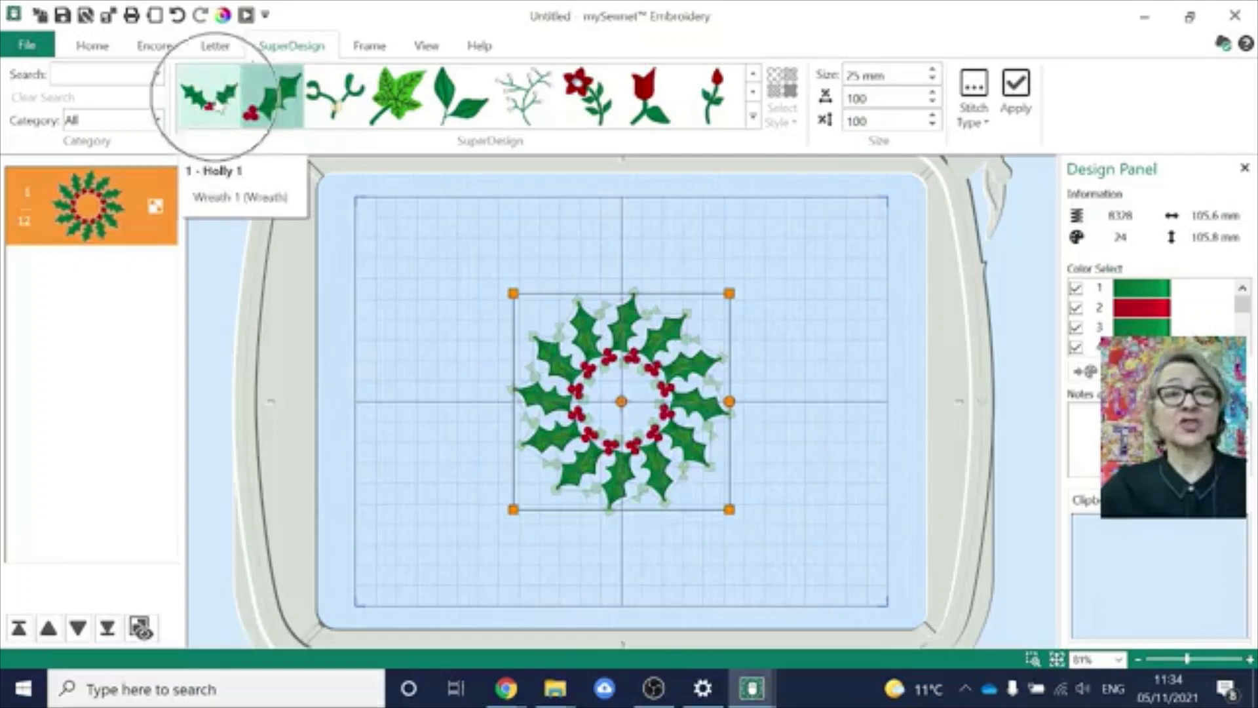
pyautogui.click(217, 106)
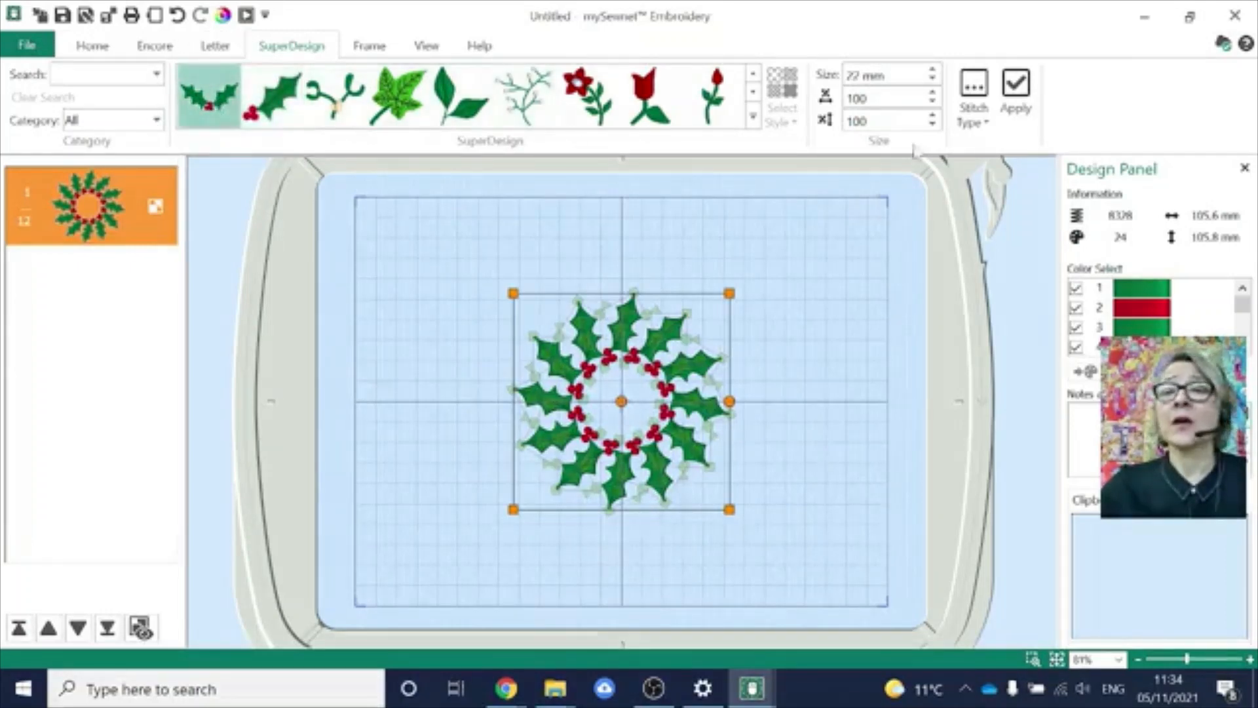
pyautogui.click(1012, 96)
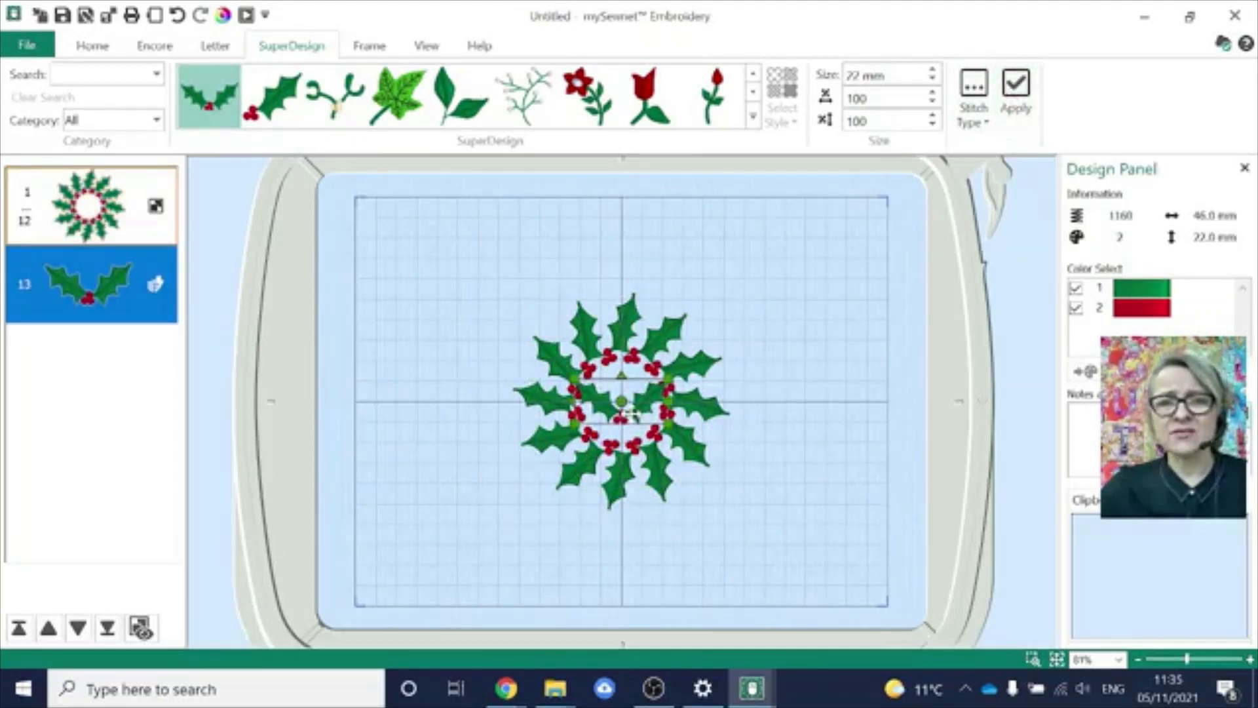
pyautogui.moveTo(628, 401); pyautogui.dragTo(864, 304)
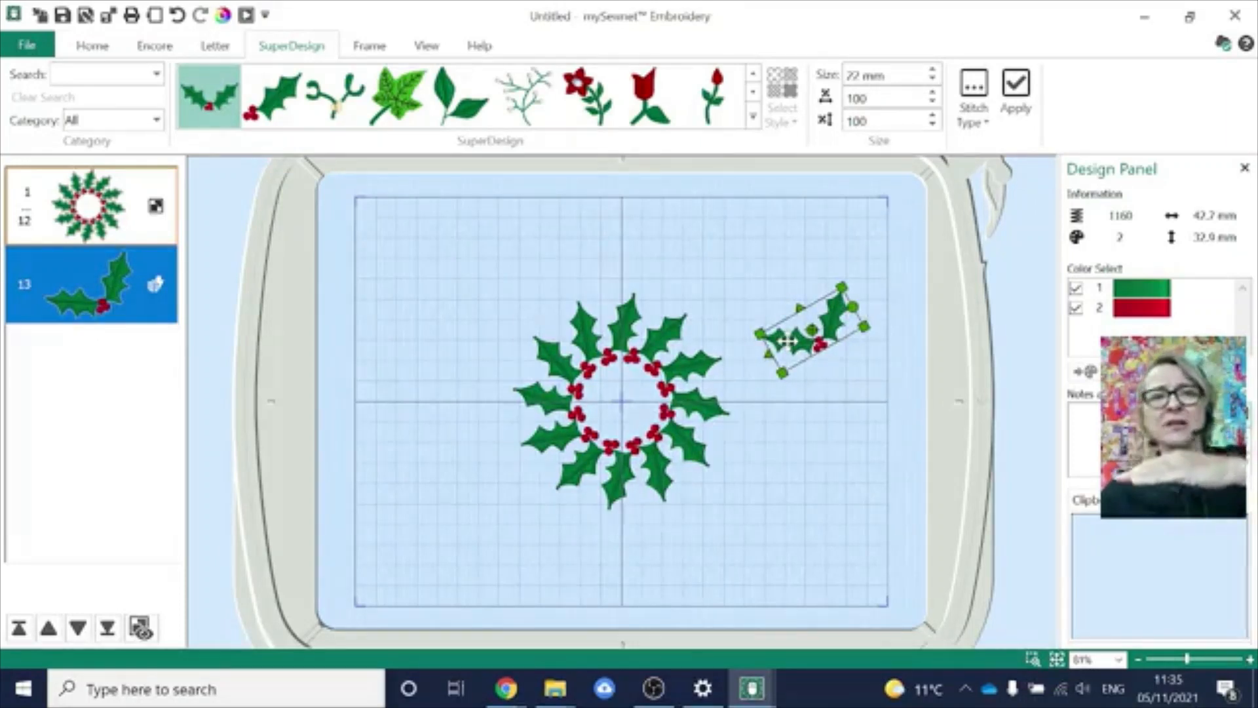
# - Insert the red radial flower from the Floral 1 SuperDesigns at 15 mm and position it between the double holly's two leaves
pyautogui.click(755, 120)
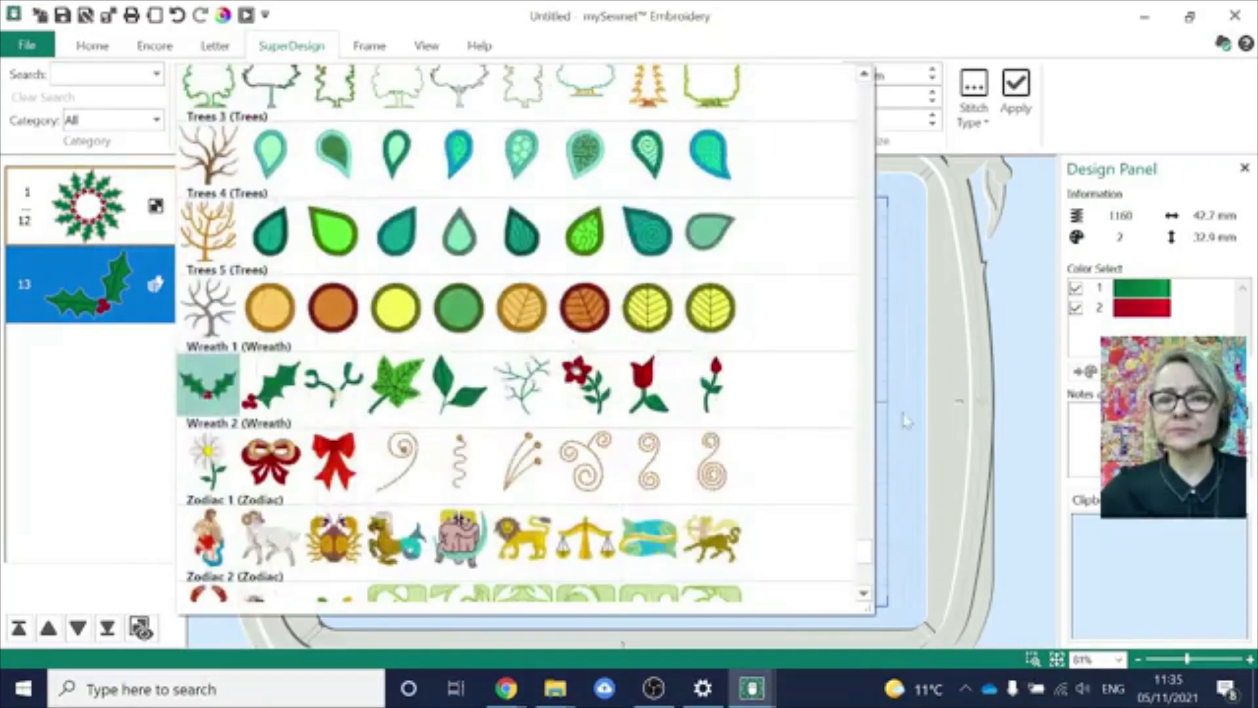
pyautogui.moveTo(862, 565); pyautogui.dragTo(843, 336)
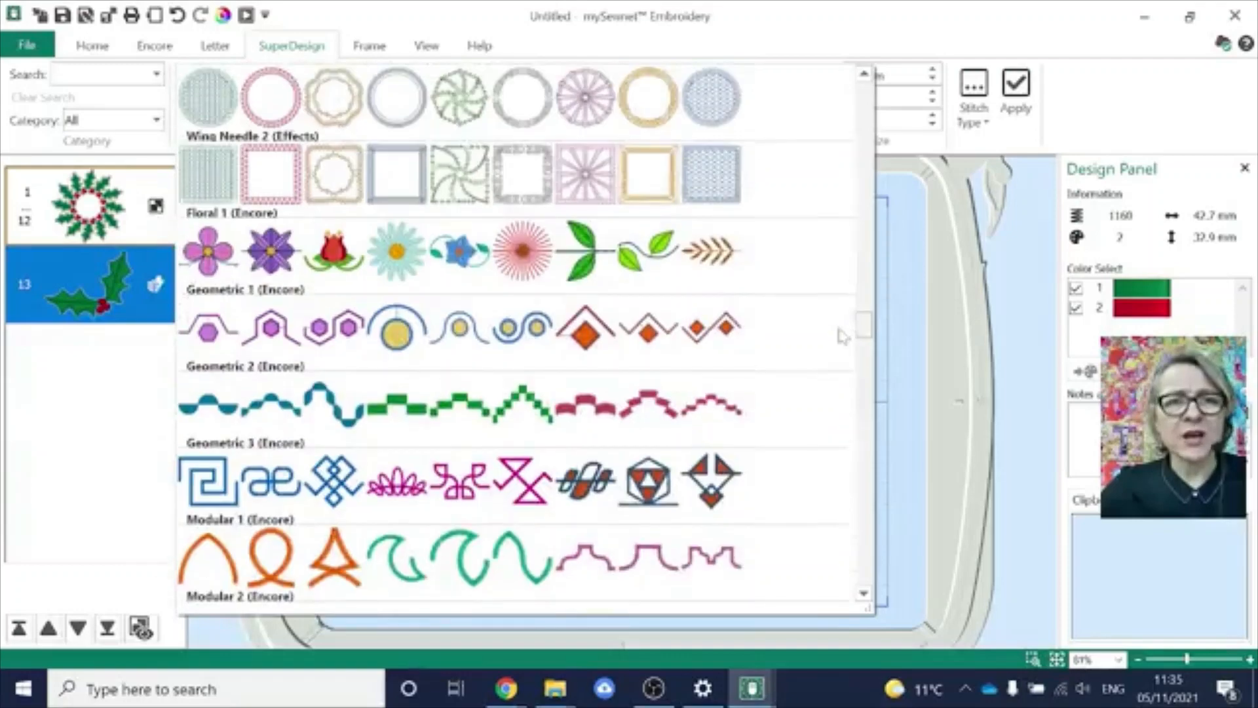
pyautogui.click(534, 254)
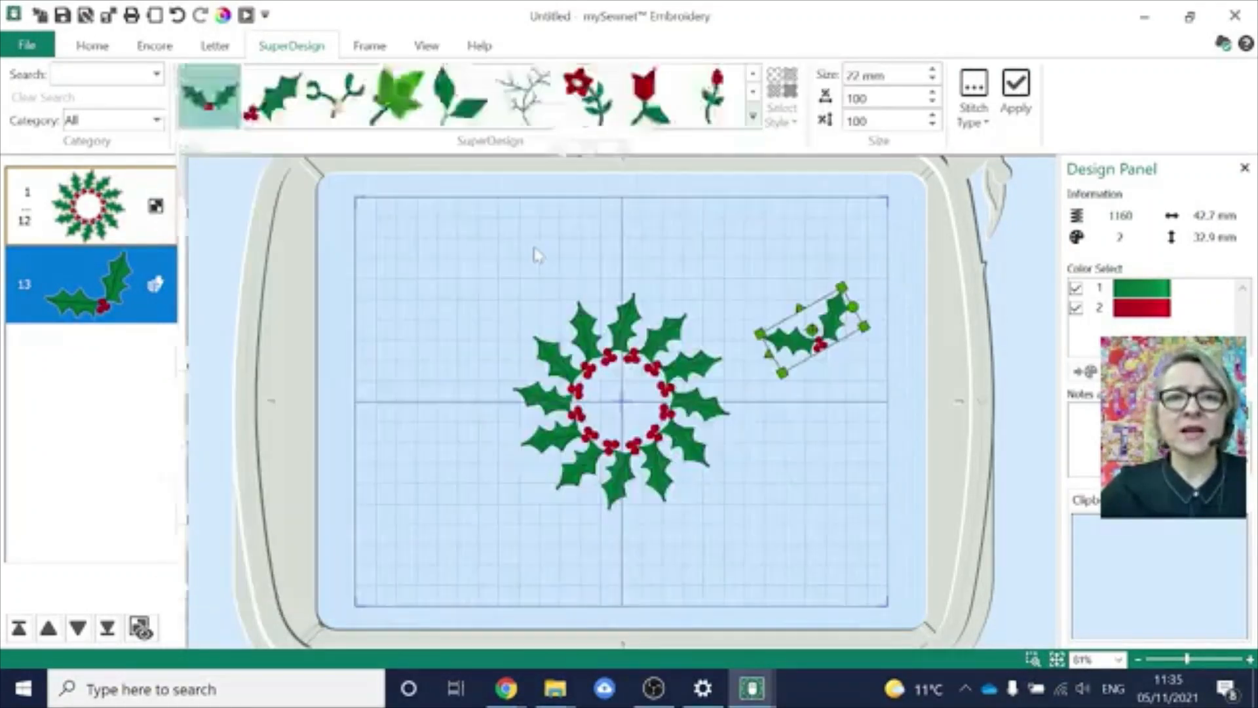
pyautogui.click(1017, 91)
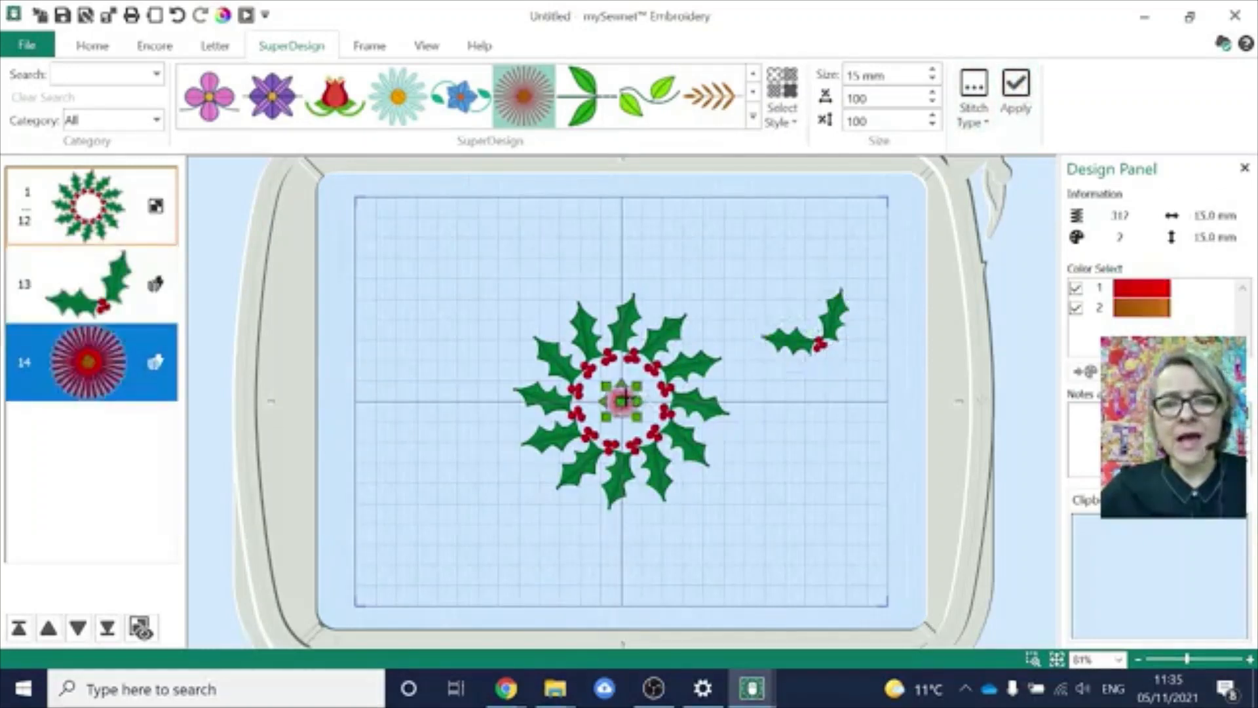
pyautogui.moveTo(626, 398); pyautogui.dragTo(808, 308)
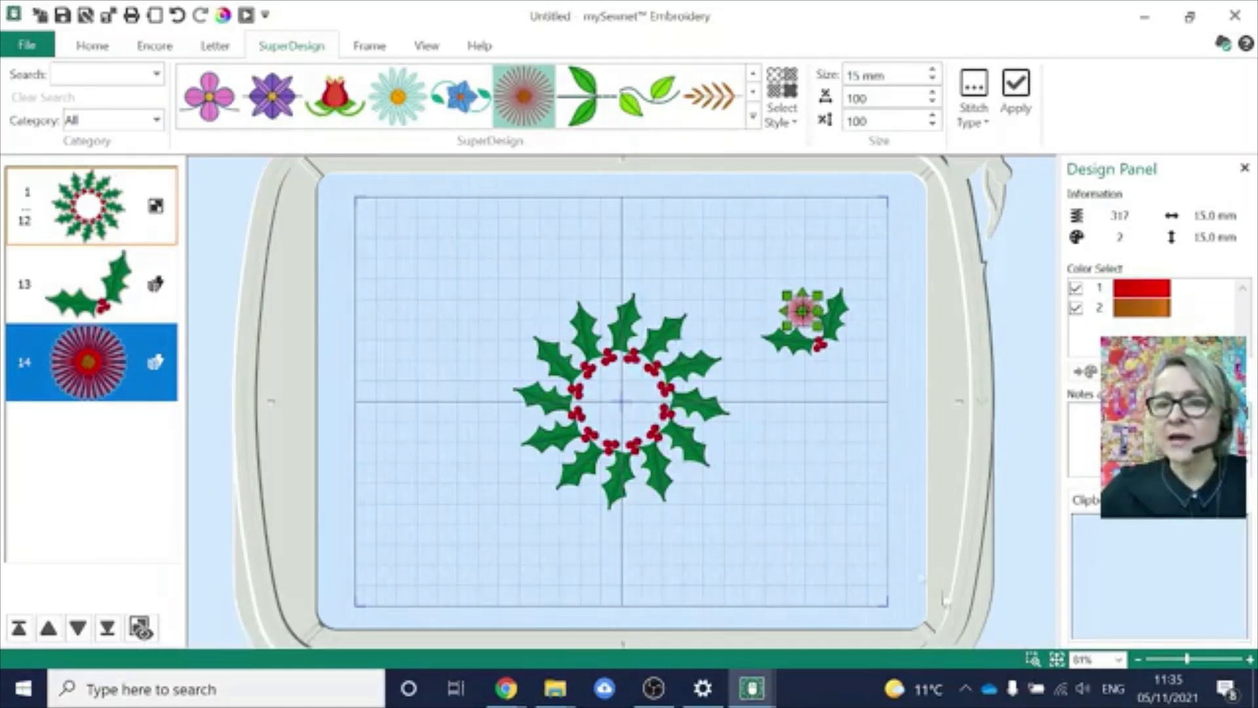
pyautogui.click(1033, 659)
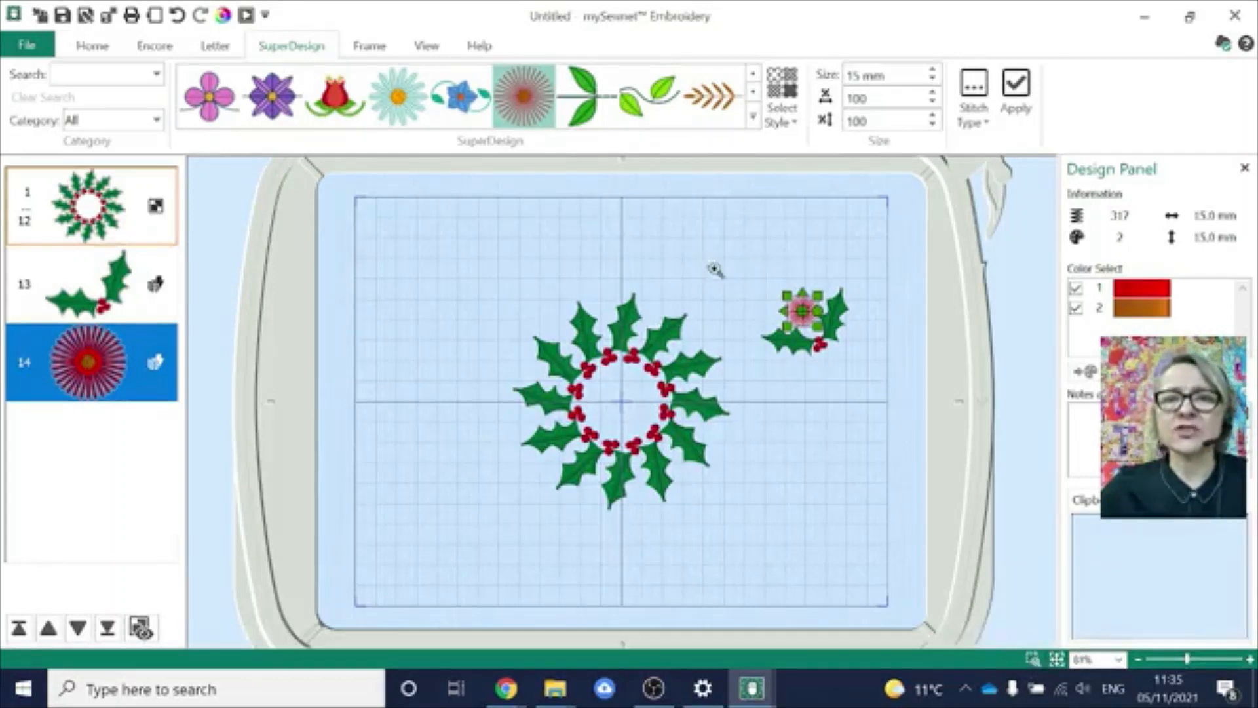
pyautogui.moveTo(713, 268); pyautogui.dragTo(866, 392)
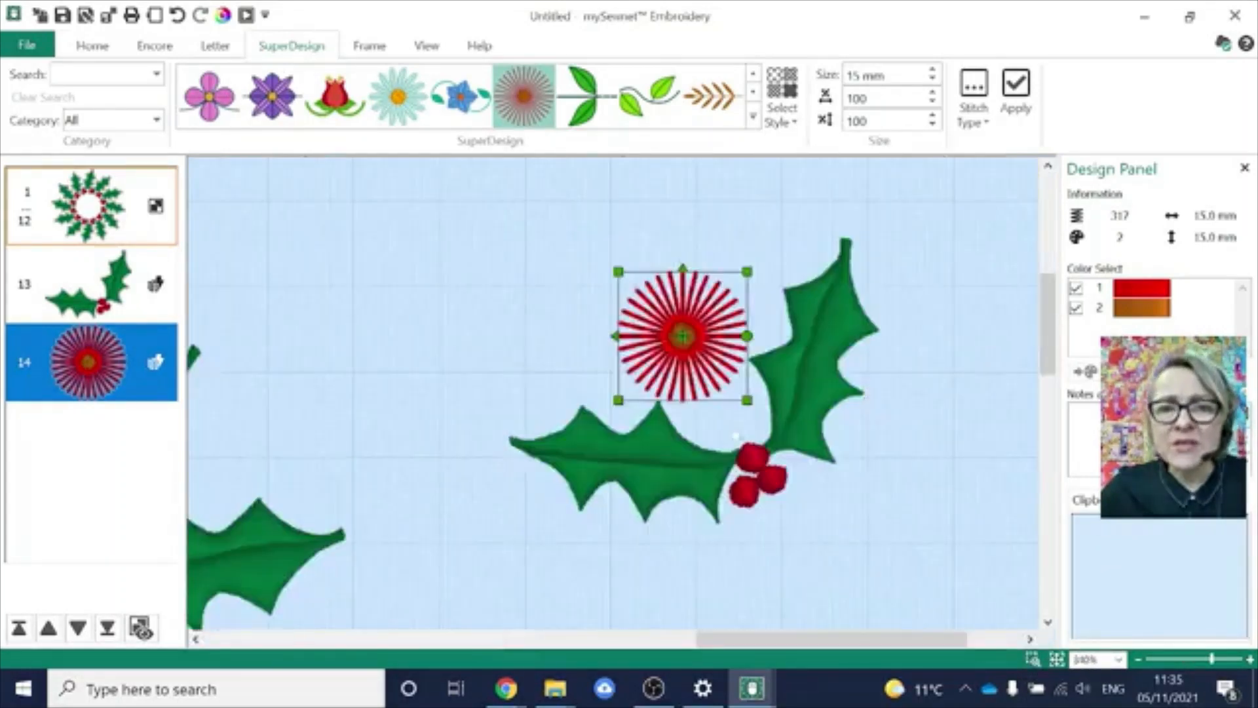
pyautogui.moveTo(704, 345); pyautogui.dragTo(707, 345)
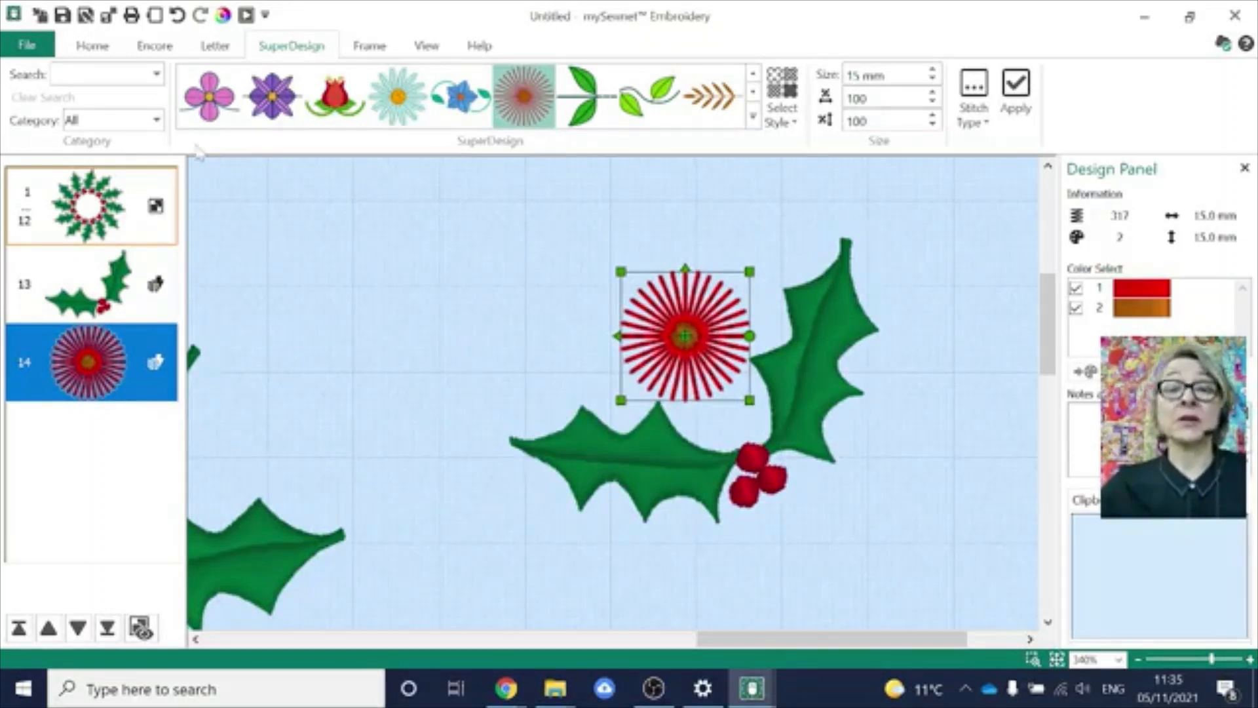
# - Group the double holly and the red radial flower into a single motif
pyautogui.click(442, 456)
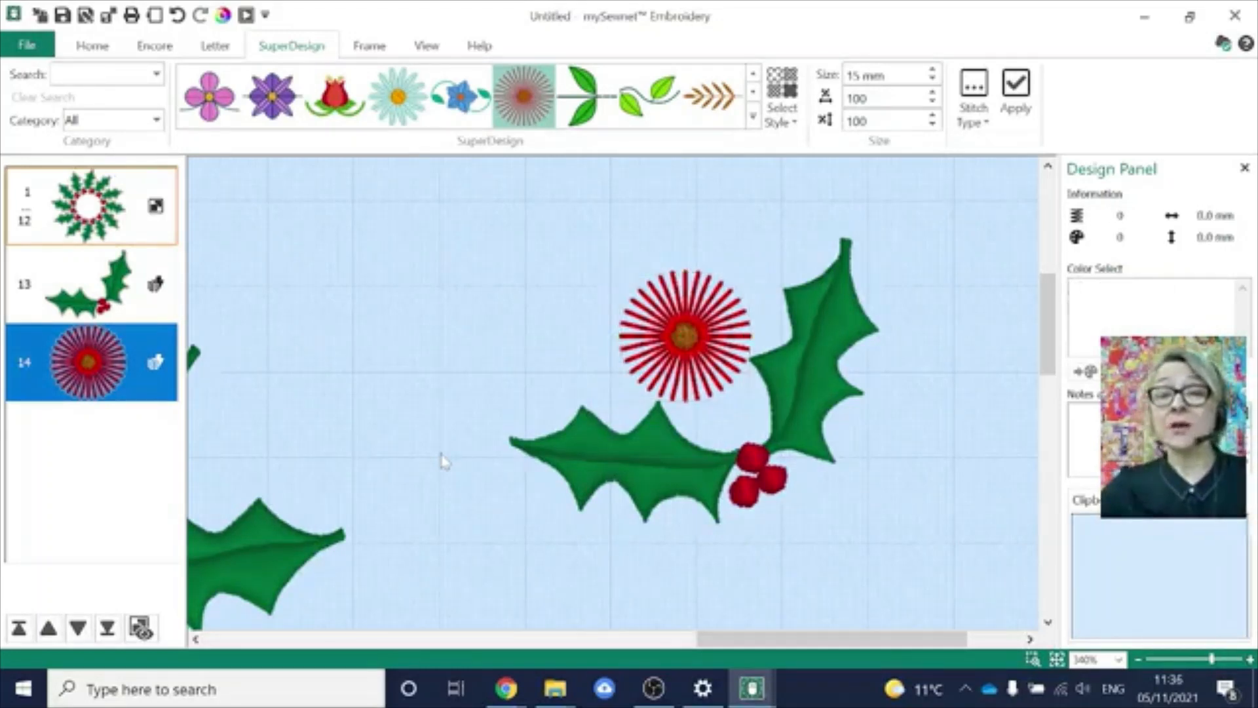
pyautogui.click(698, 337)
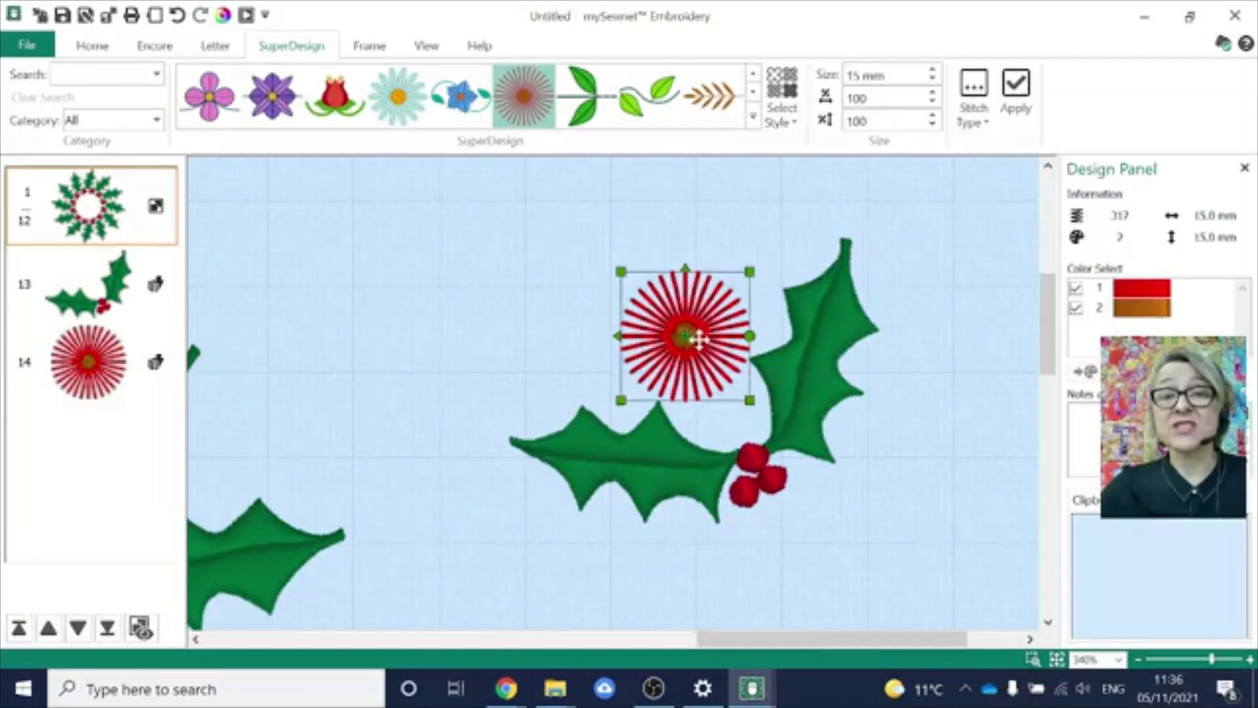
pyautogui.click(806, 382)
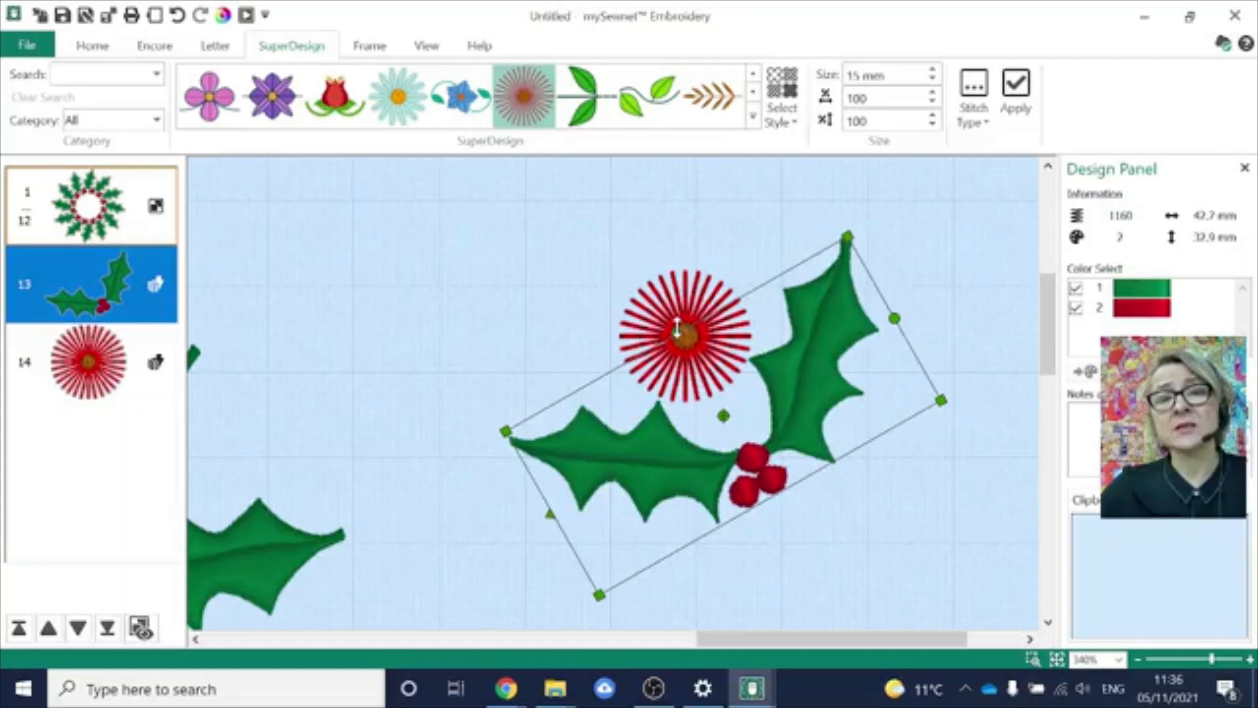
pyautogui.keyDown('ctrl'); pyautogui.click(704, 302); pyautogui.keyUp('ctrl')
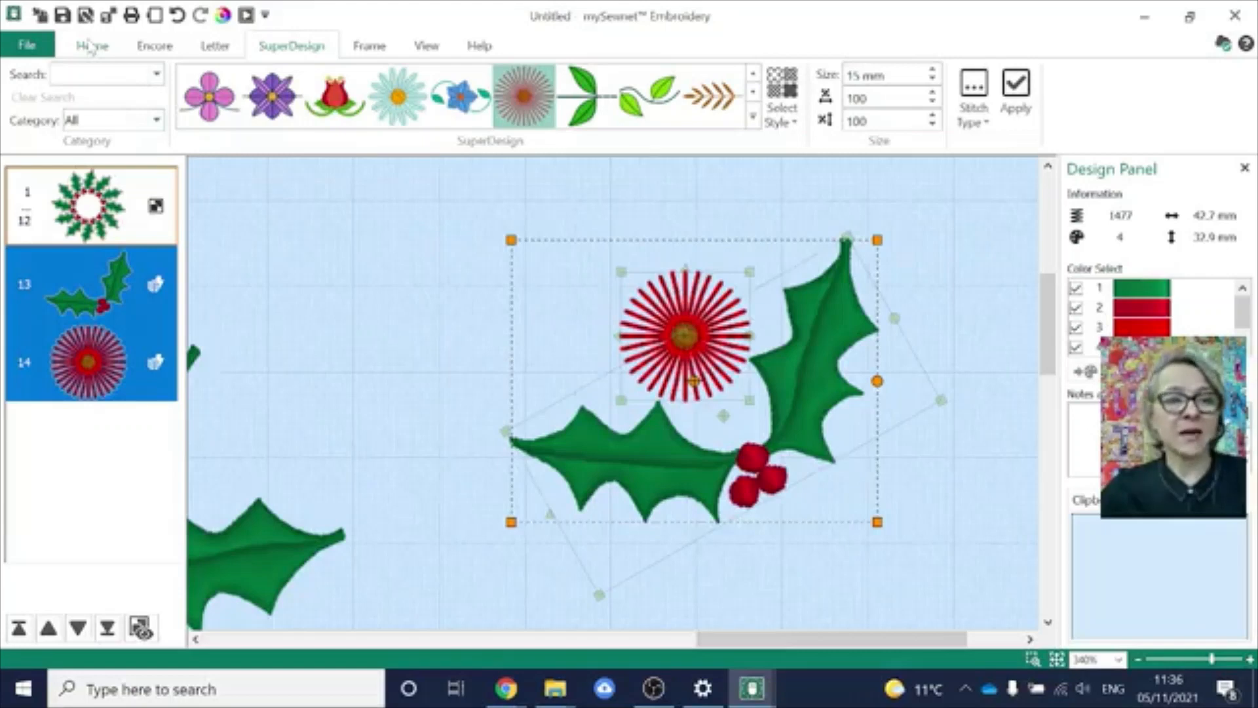
pyautogui.press('ctrl')
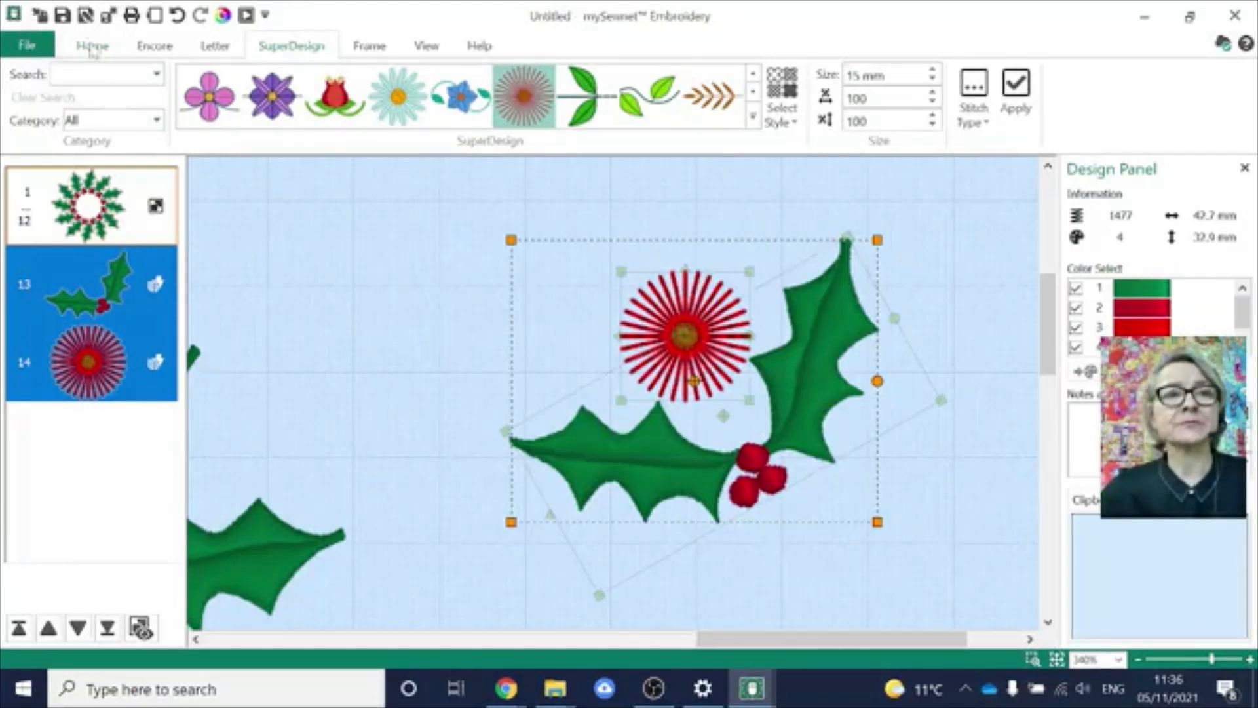
pyautogui.click(93, 47)
pyautogui.press('ctrl')
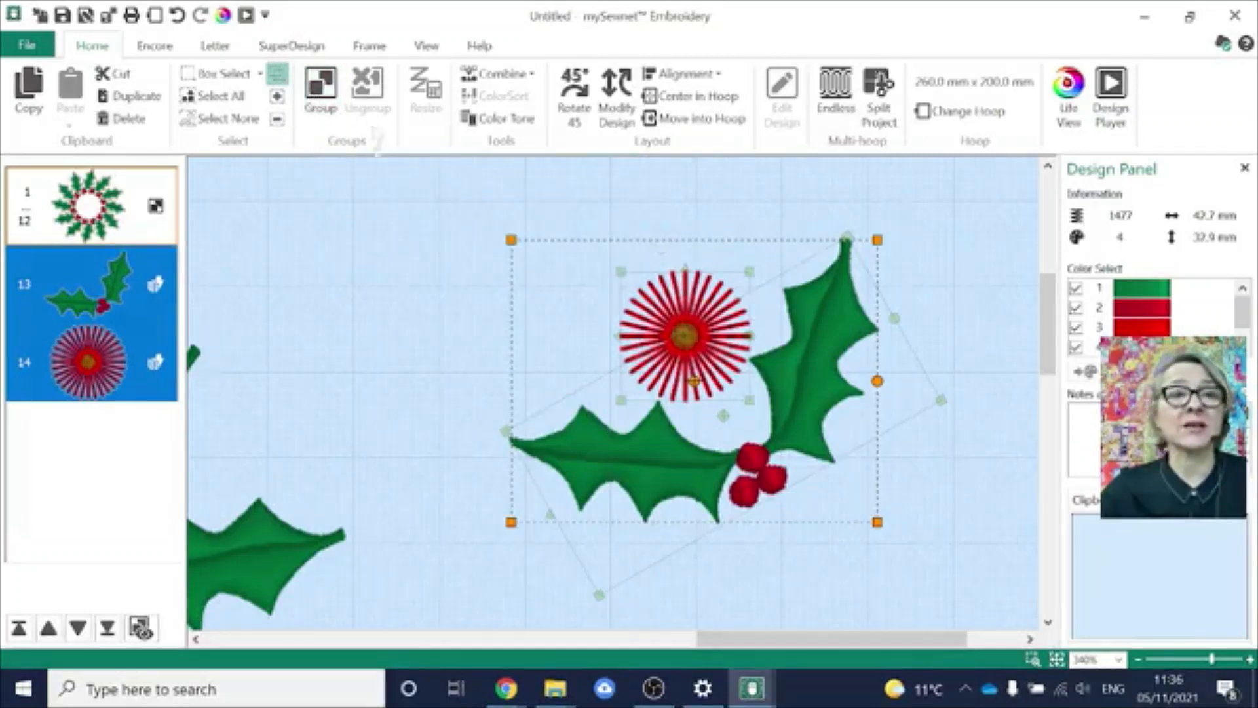
pyautogui.click(321, 93)
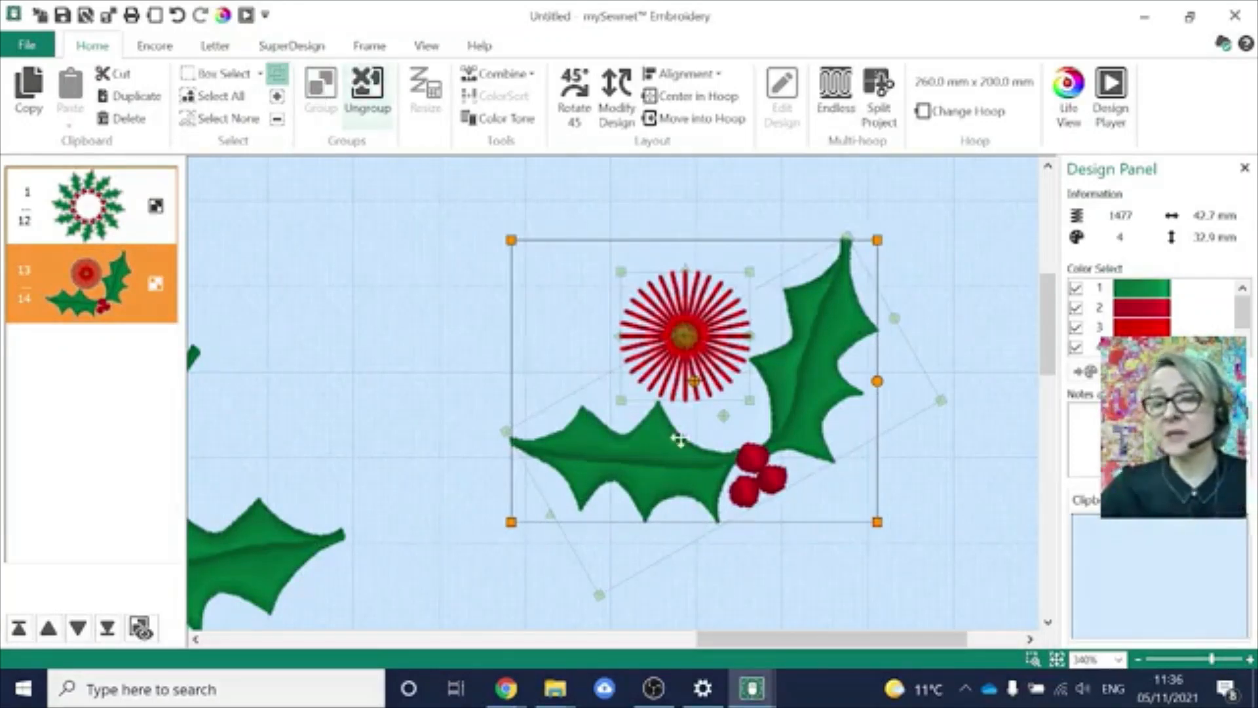
pyautogui.click(1055, 661)
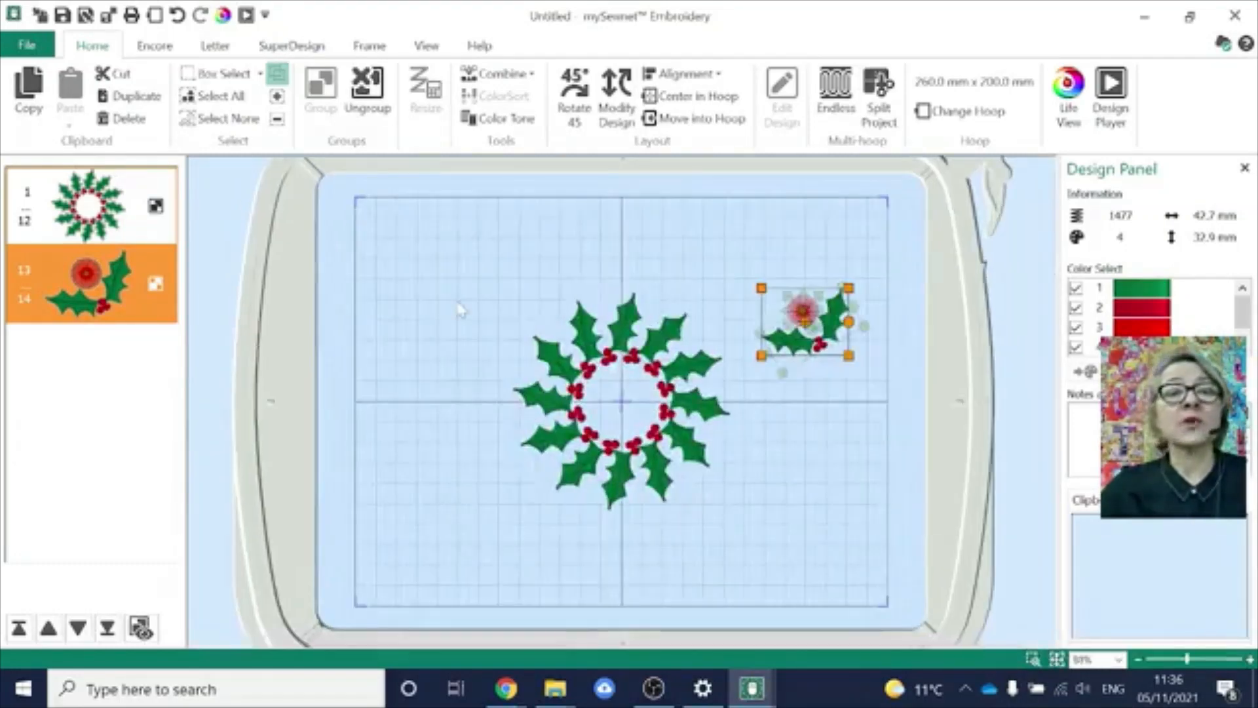
pyautogui.press('ctrl')
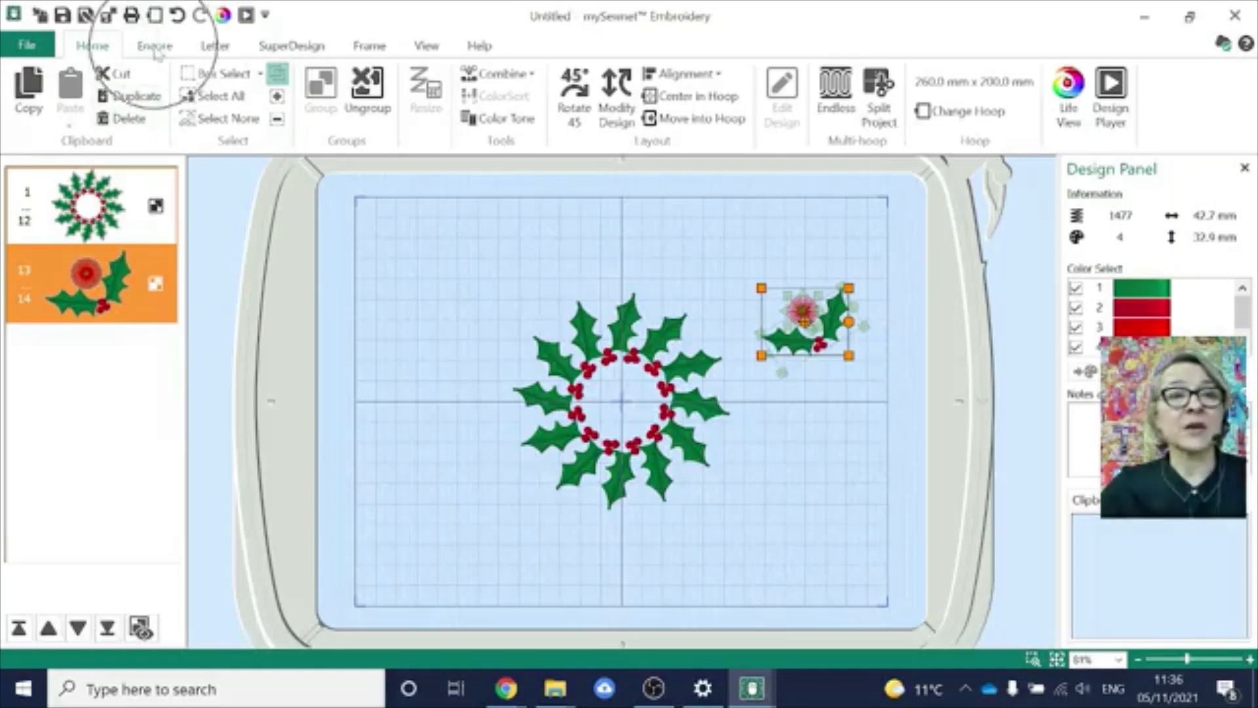
pyautogui.click(155, 47)
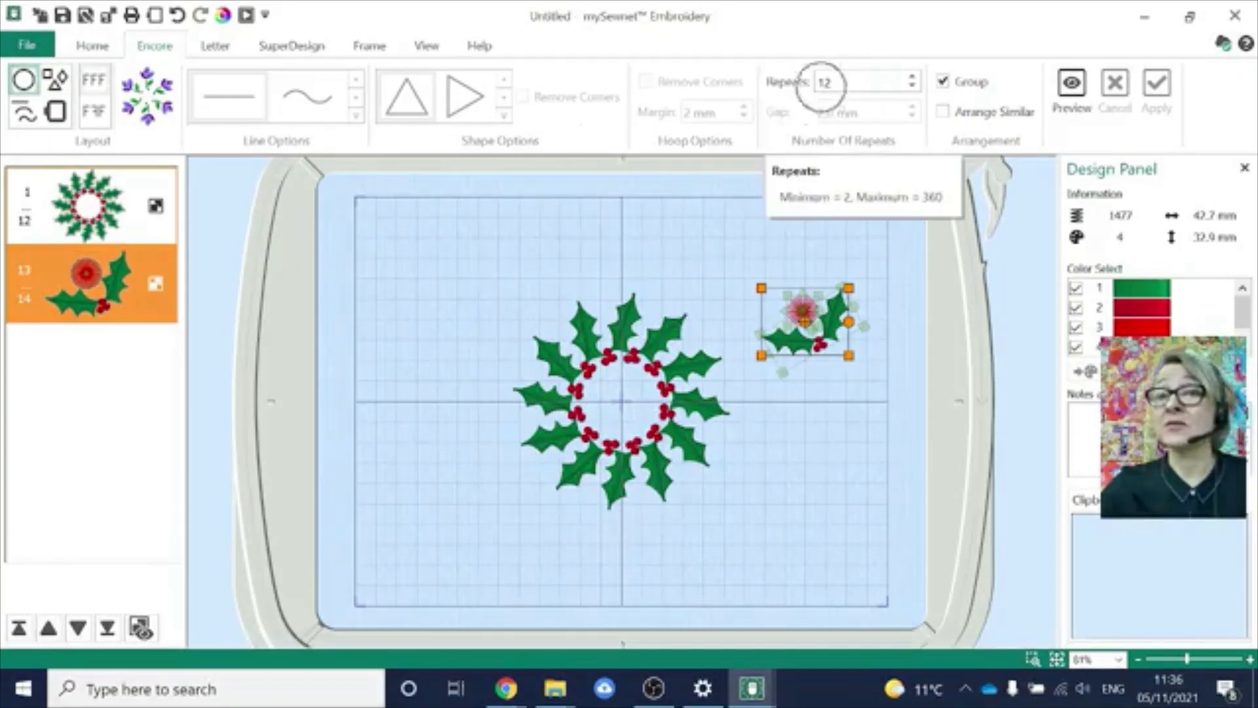
pyautogui.click(1073, 86)
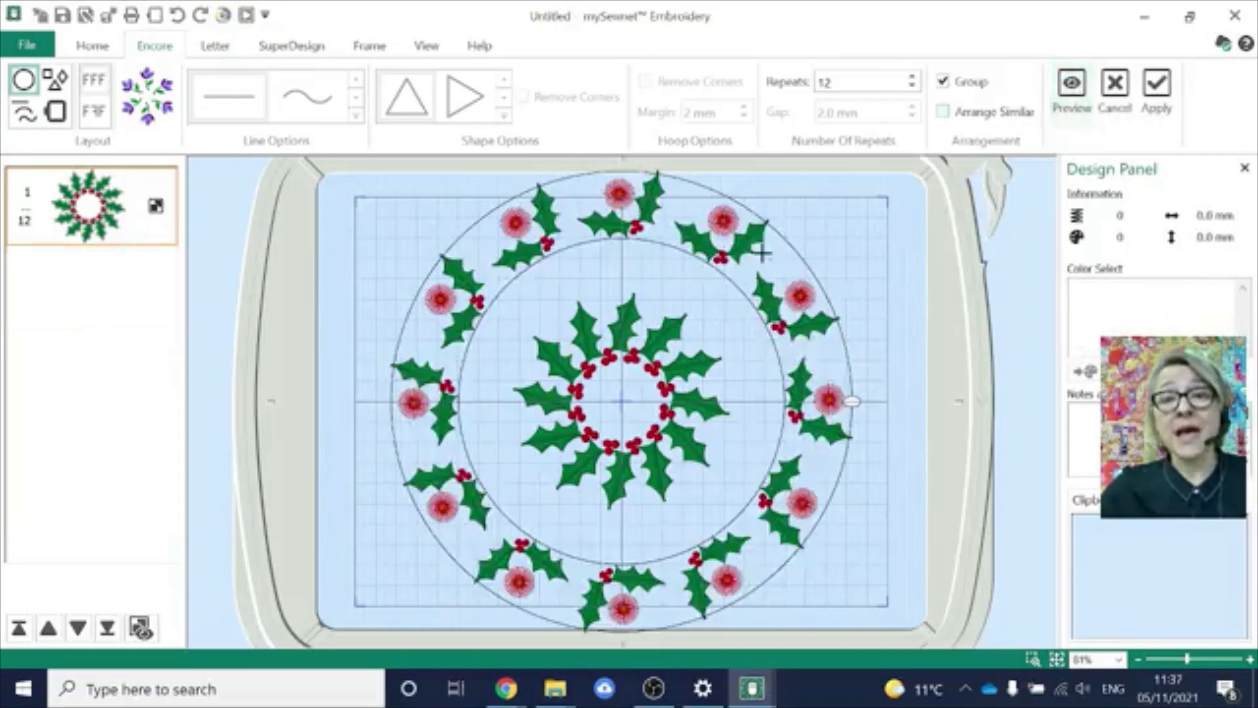
pyautogui.moveTo(778, 259); pyautogui.dragTo(755, 287)
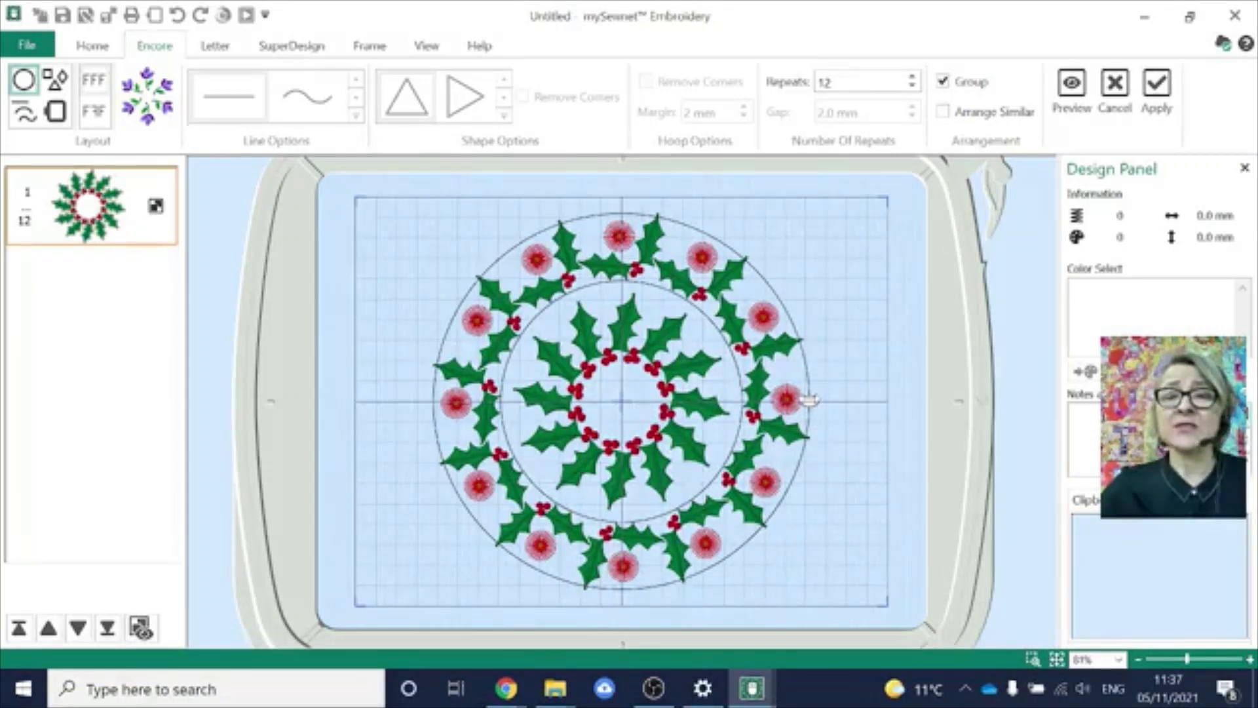
pyautogui.moveTo(810, 400); pyautogui.dragTo(873, 415)
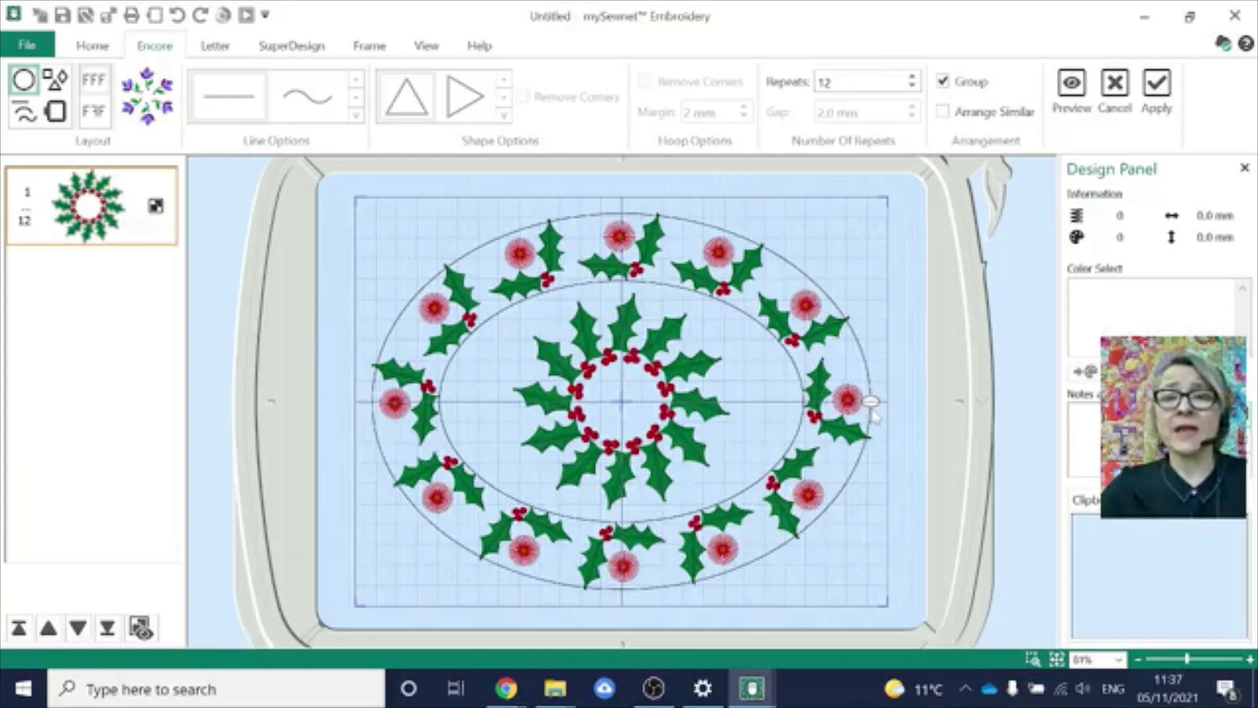
pyautogui.click(309, 47)
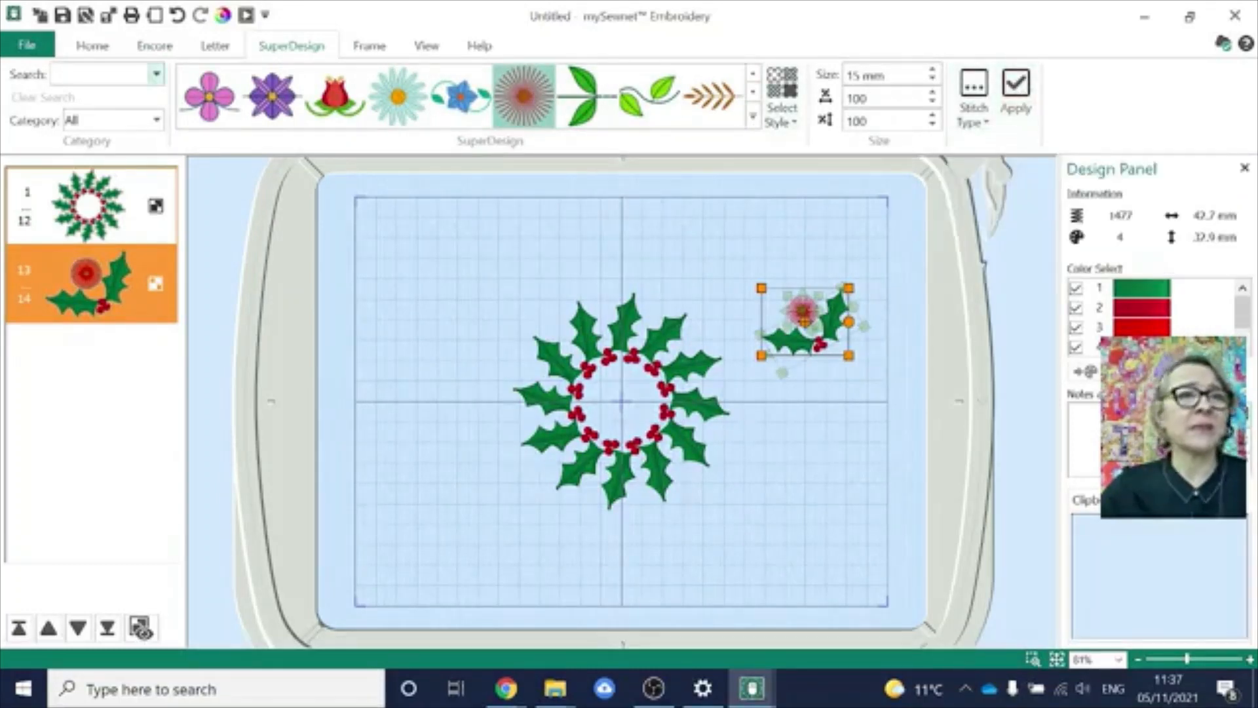
# - Use Encore to arrange 12 grouped repeats of the holly-and-flower motif in an oval about 248 mm wide by 179 mm high around the ring
pyautogui.click(154, 46)
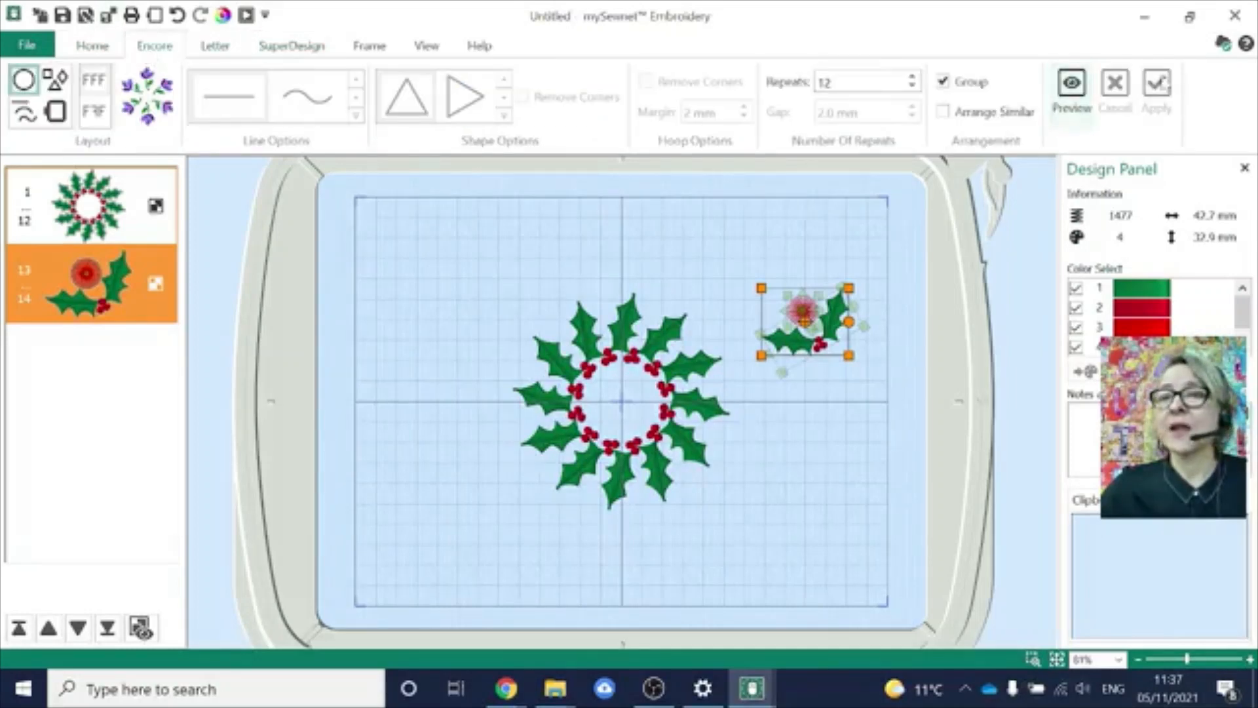
pyautogui.click(1078, 88)
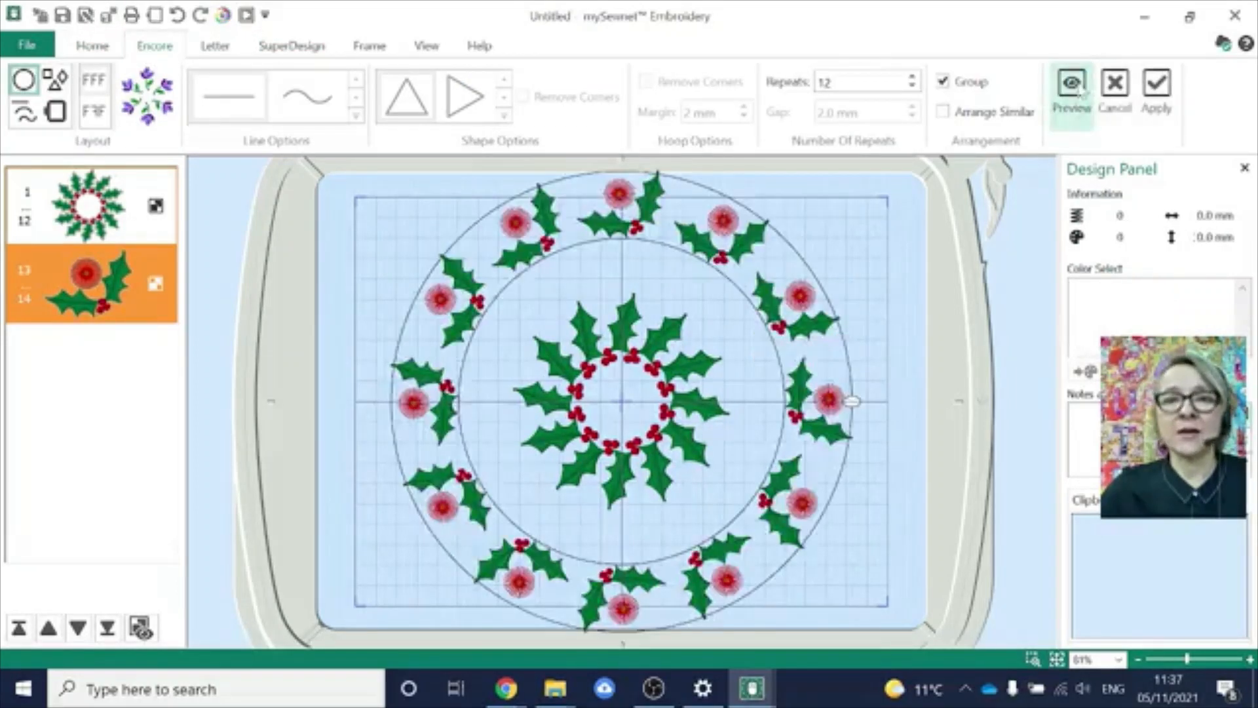
pyautogui.moveTo(781, 255); pyautogui.dragTo(748, 287)
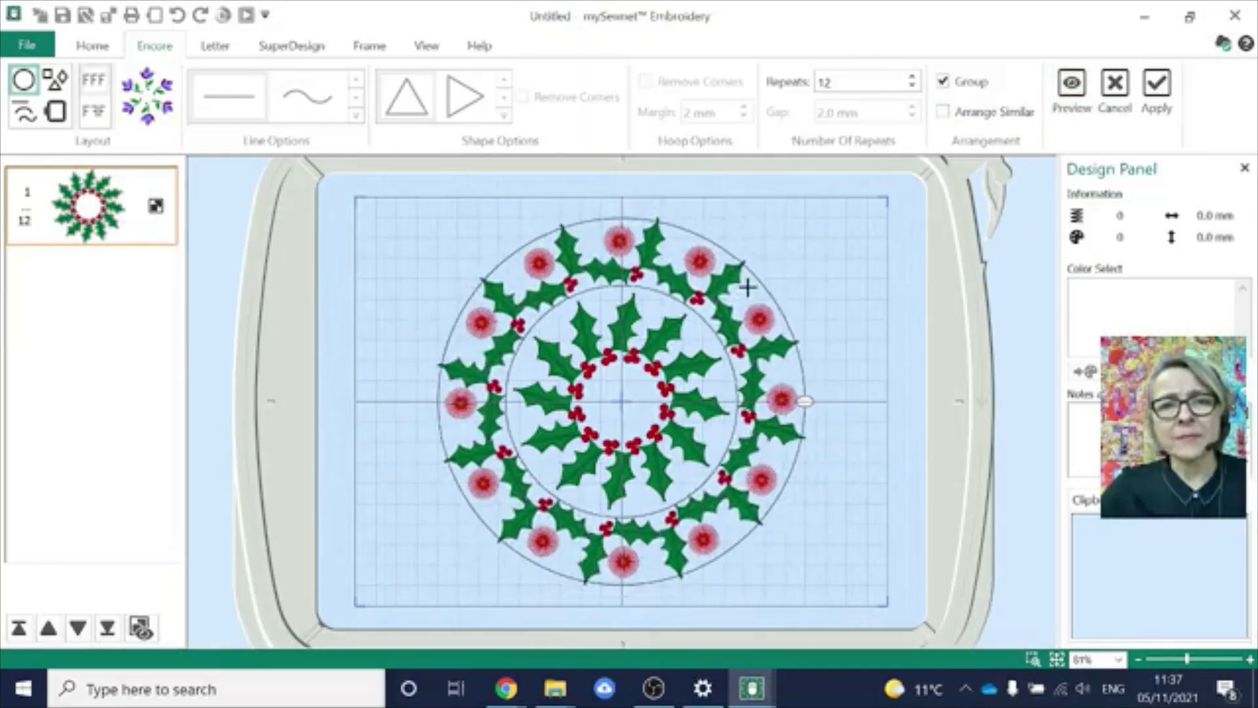
pyautogui.moveTo(806, 401); pyautogui.dragTo(875, 401)
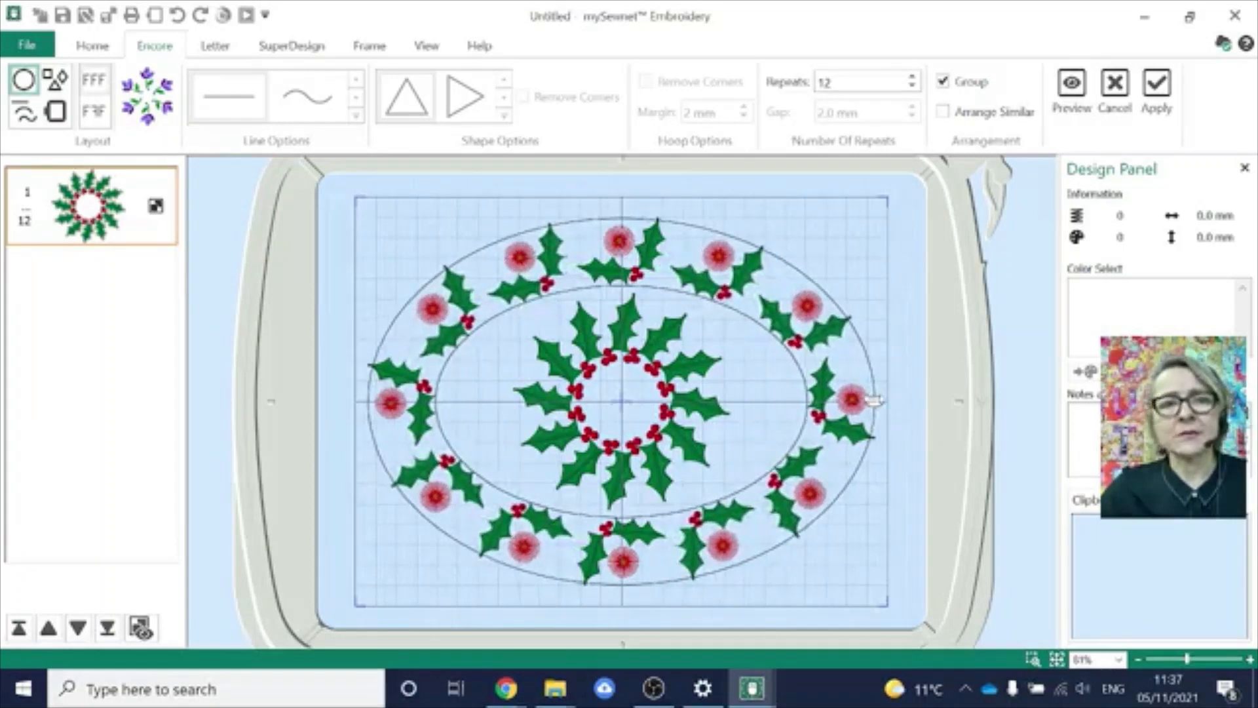
pyautogui.click(1158, 91)
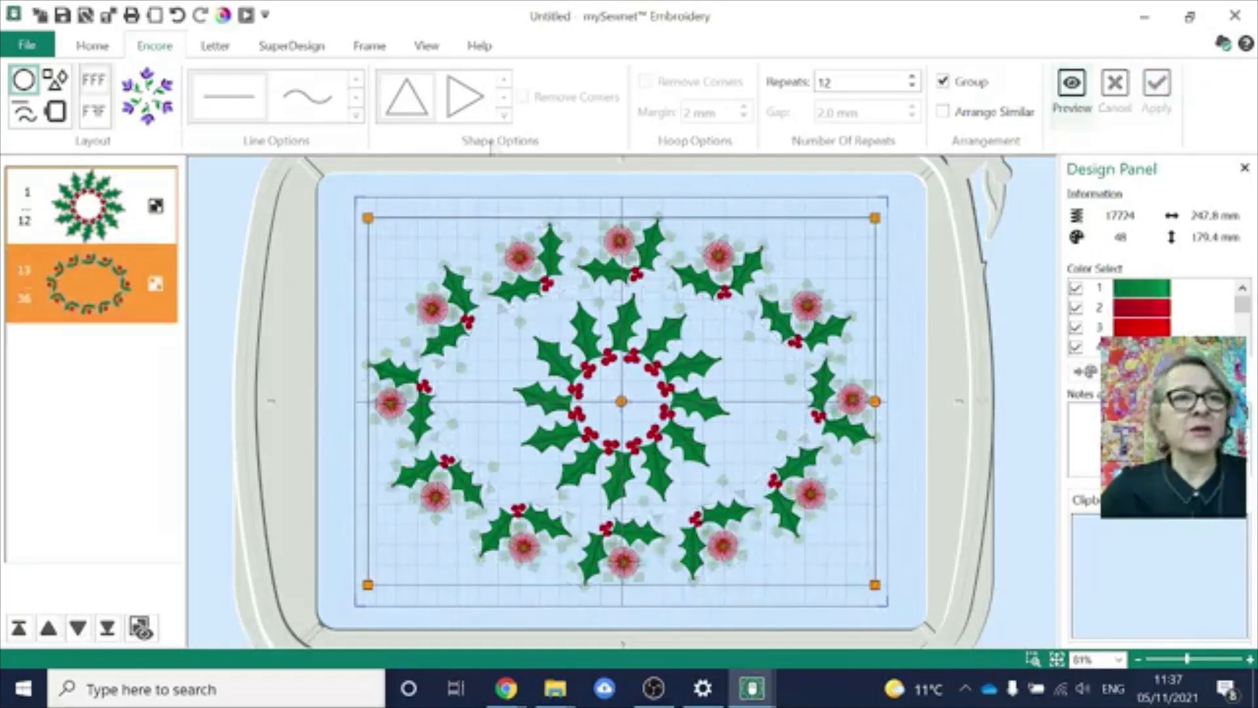
# - Insert another red radial flower SuperDesign at 15 mm in the centre of the holly ring
pyautogui.click(275, 50)
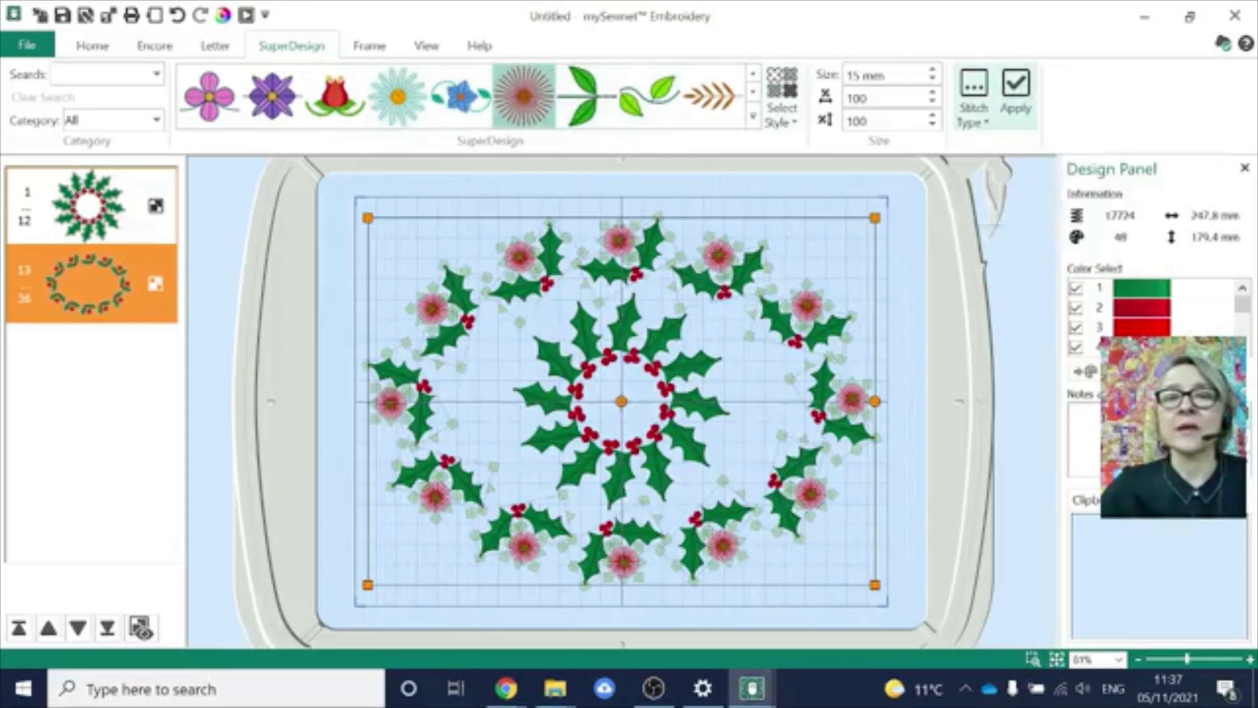
pyautogui.click(1016, 91)
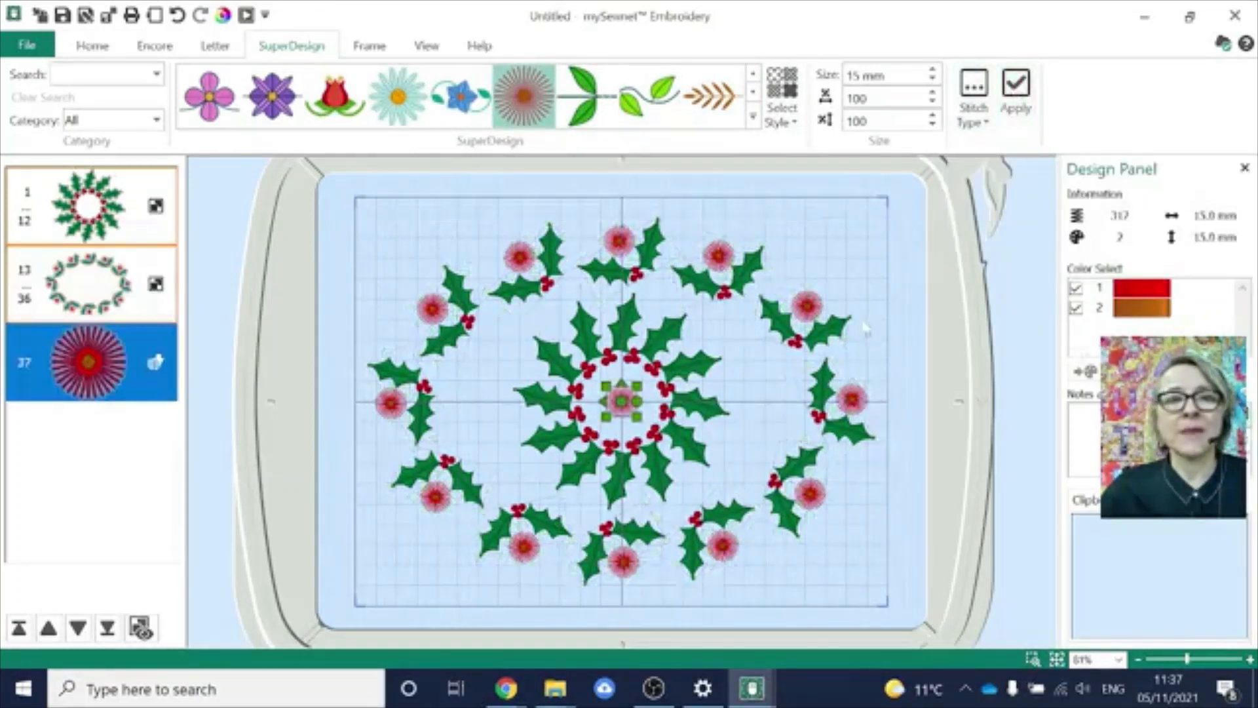
# - Examine the whole layout in Life View, tilting it slightly and playing the animated view, and close the preview
pyautogui.click(223, 14)
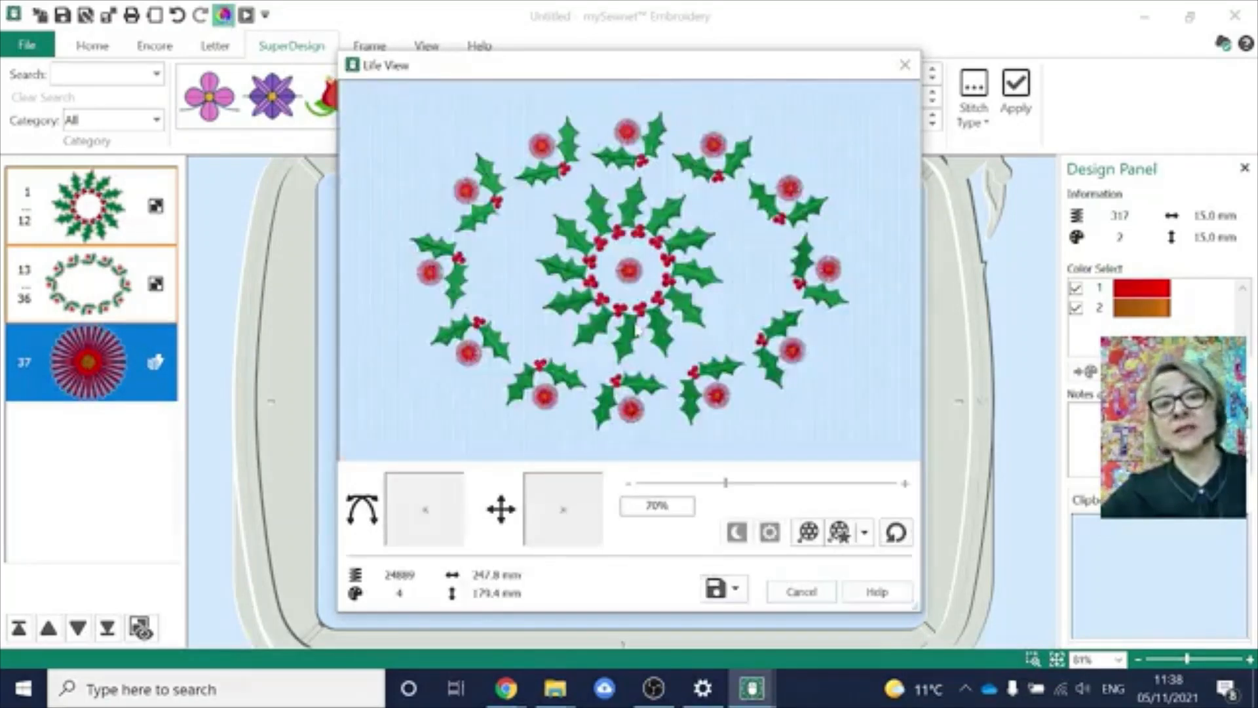
pyautogui.moveTo(423, 512)
pyautogui.mouseDown()
pyautogui.moveTo(435, 516)
pyautogui.moveTo(410, 522)
pyautogui.moveTo(423, 513)
pyautogui.mouseUp()
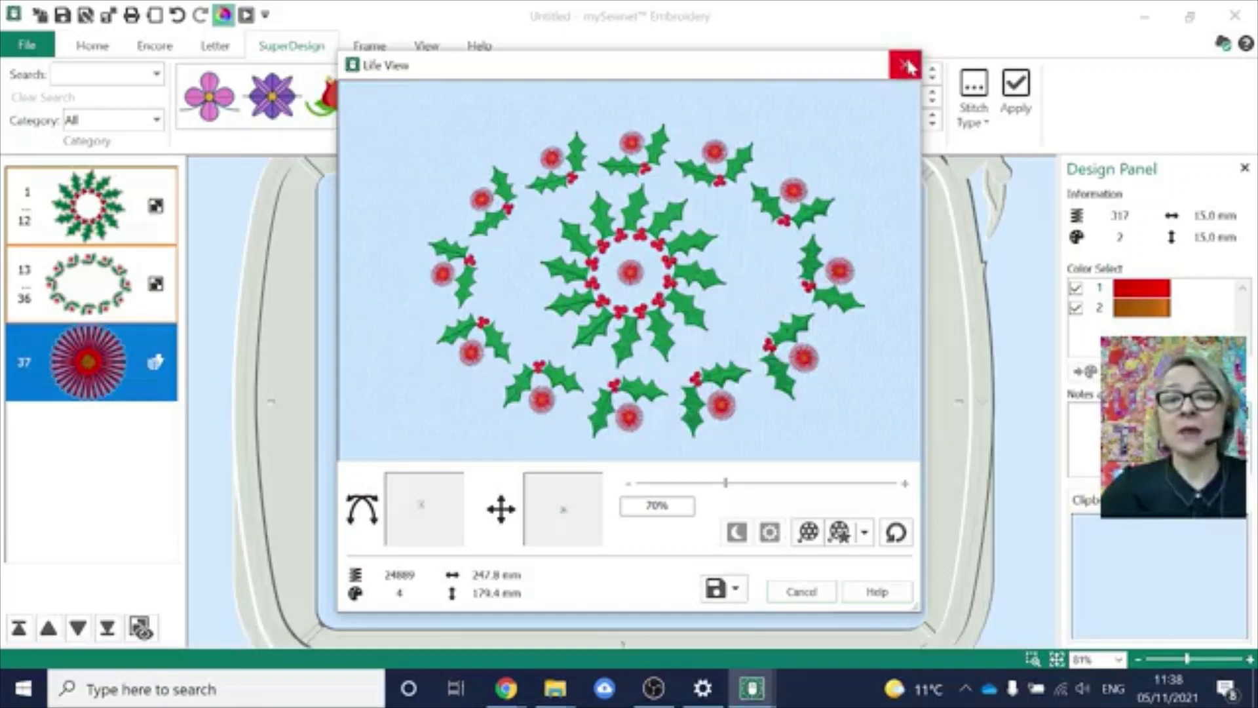
pyautogui.click(815, 537)
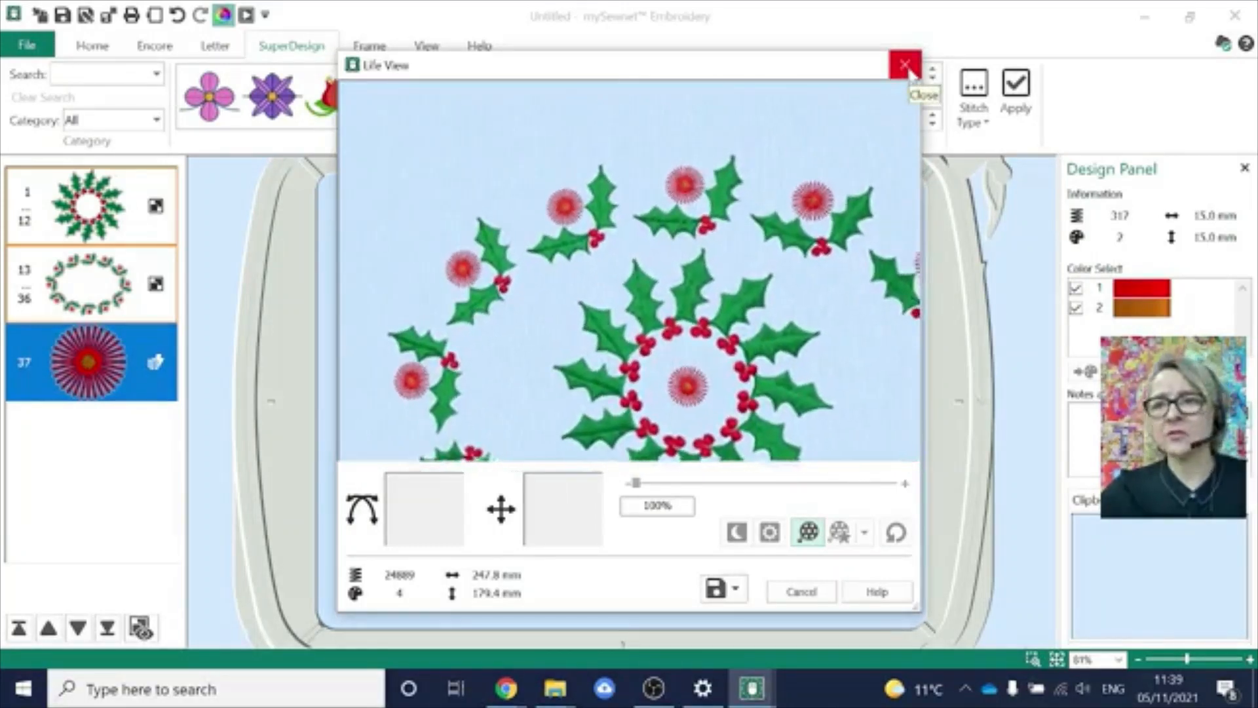
pyautogui.click(907, 66)
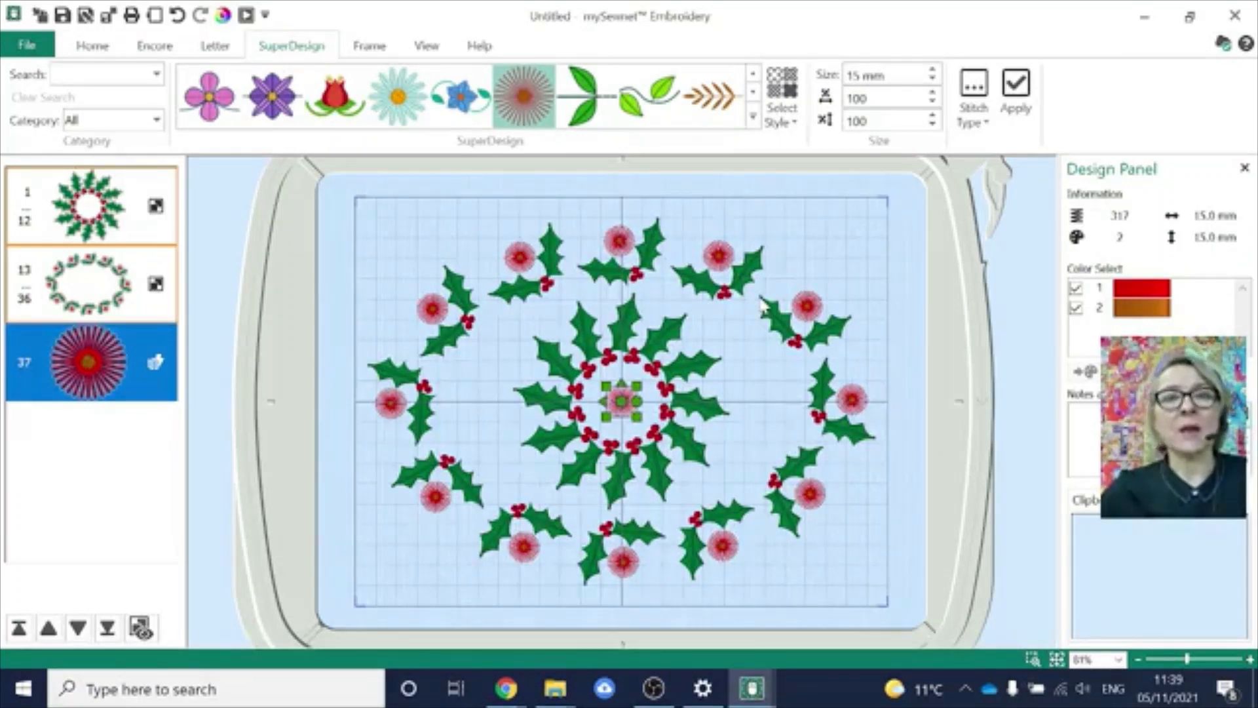
pyautogui.click(91, 45)
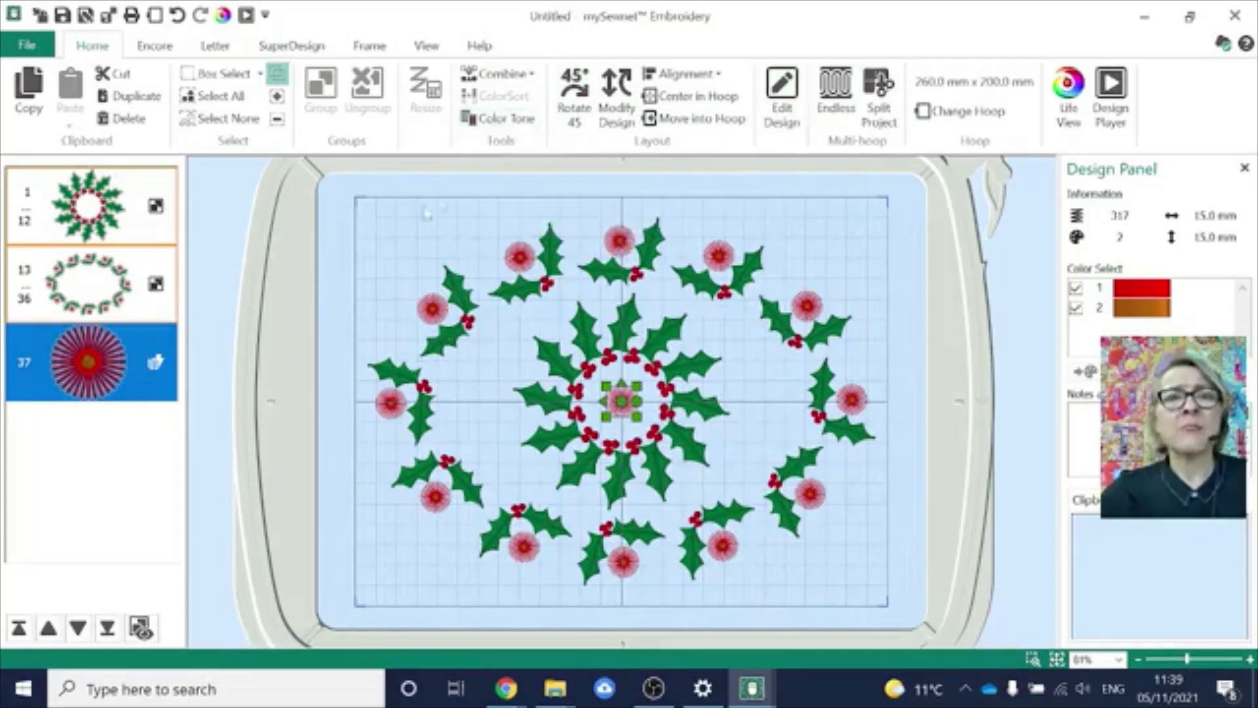
pyautogui.click(581, 97)
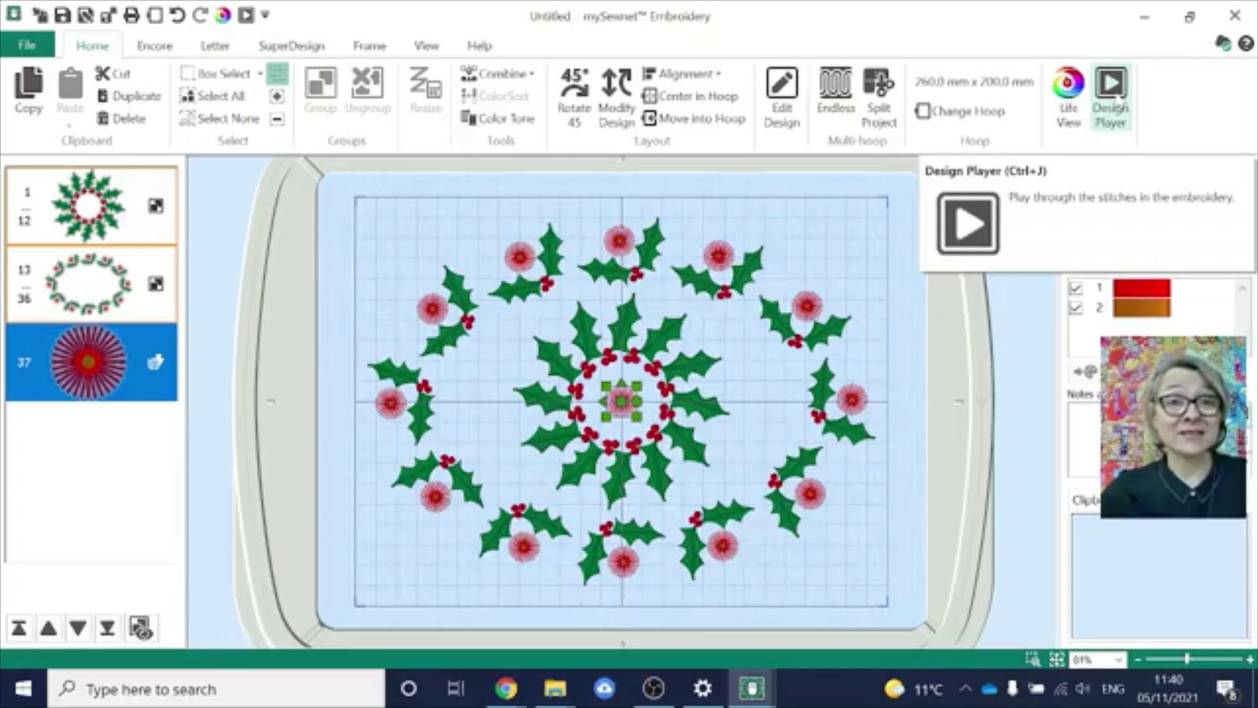
# - Open the software help and switch to Chrome to read the Parts of the Software Window topic down to the Work Area section
pyautogui.click(477, 46)
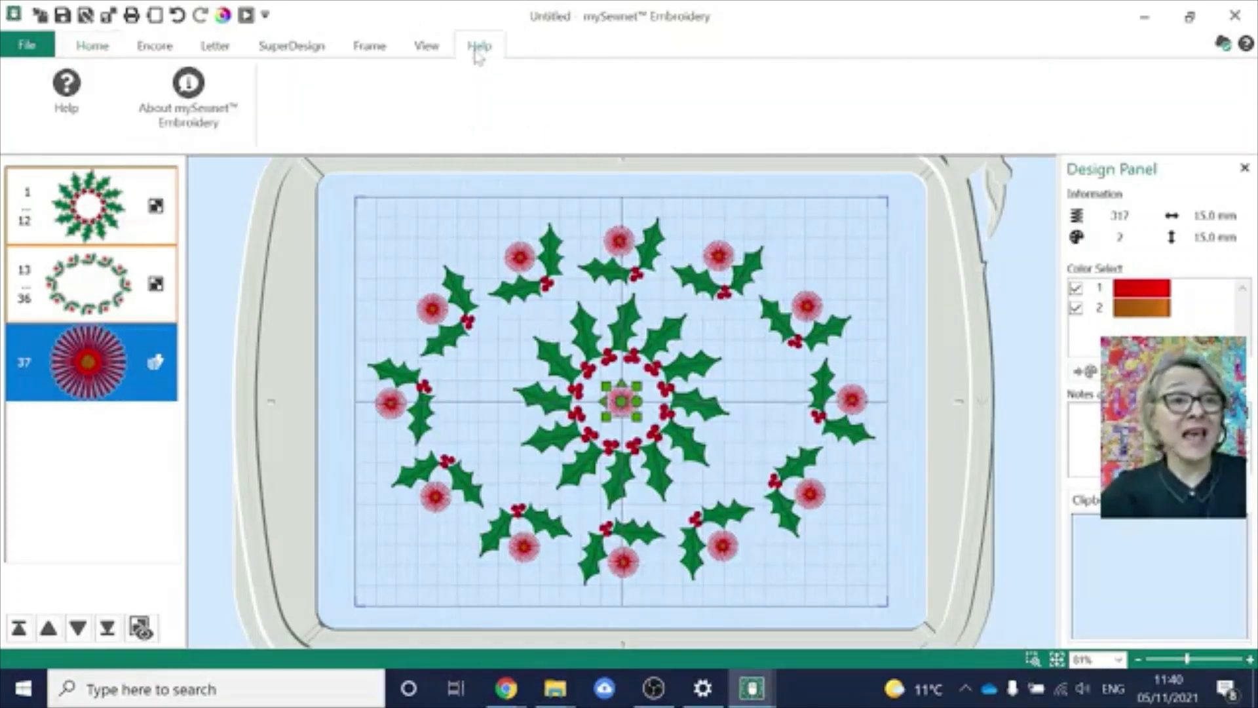
pyautogui.click(73, 125)
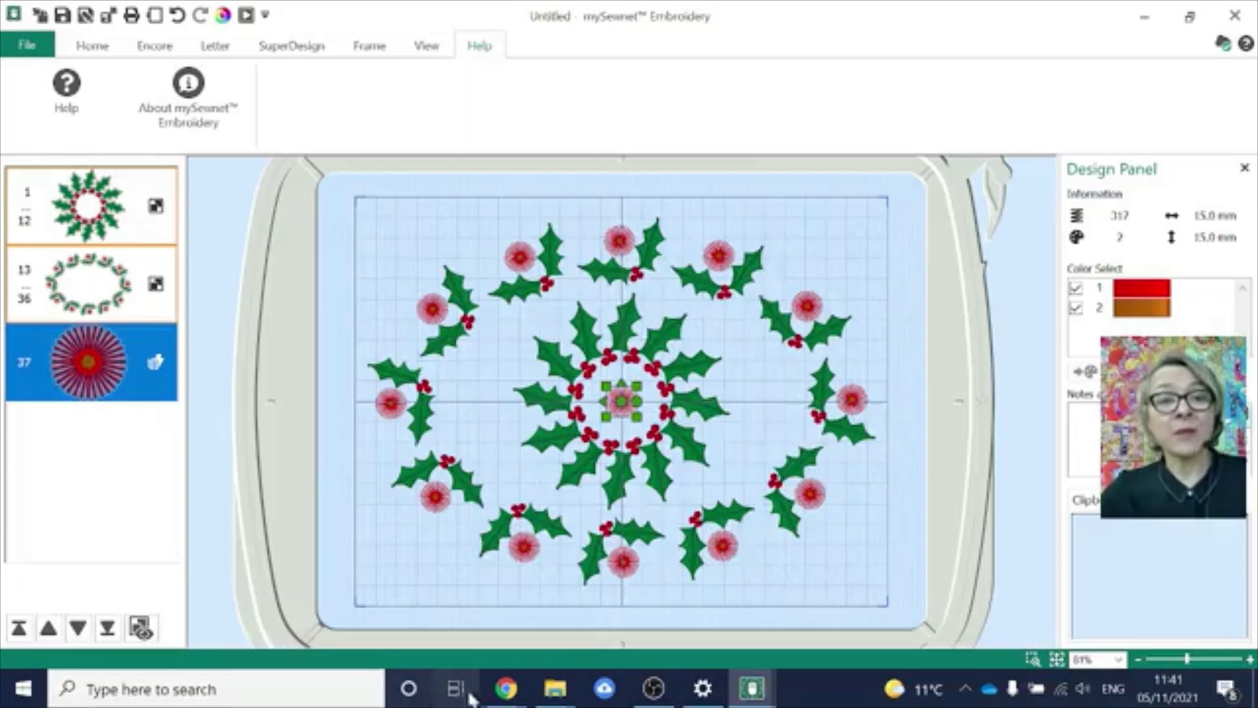
pyautogui.moveTo(506, 695)
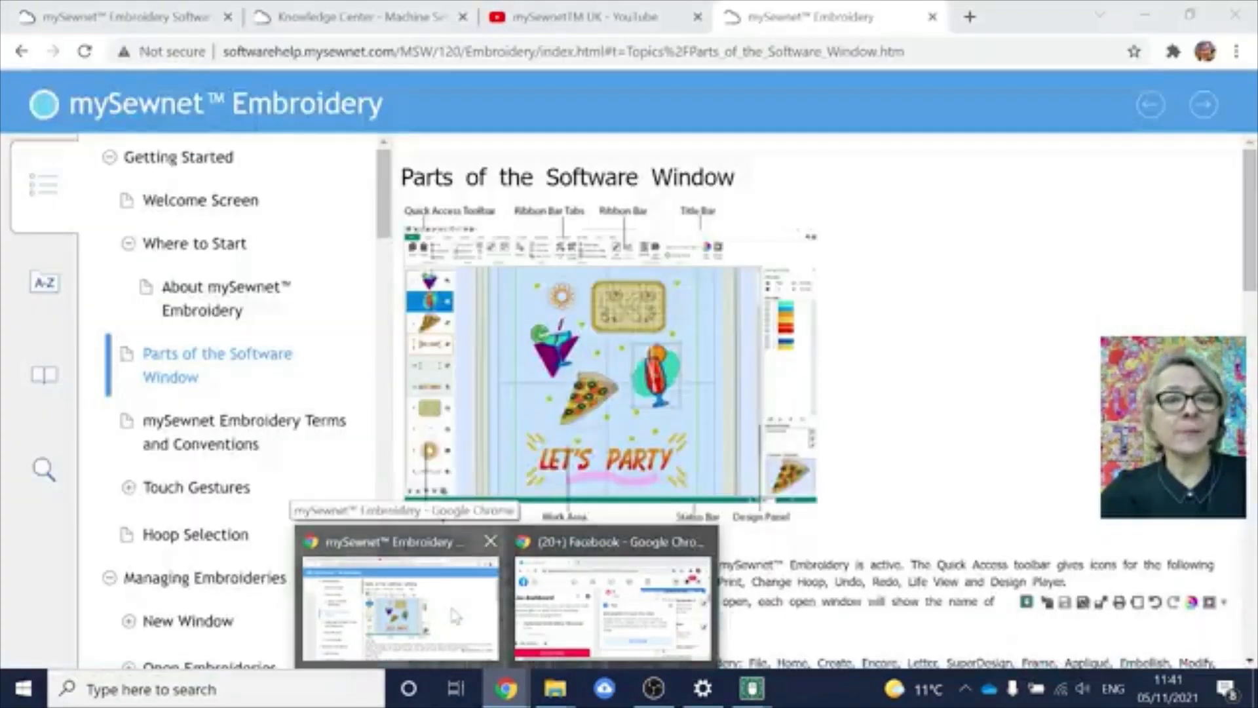
pyautogui.click(459, 625)
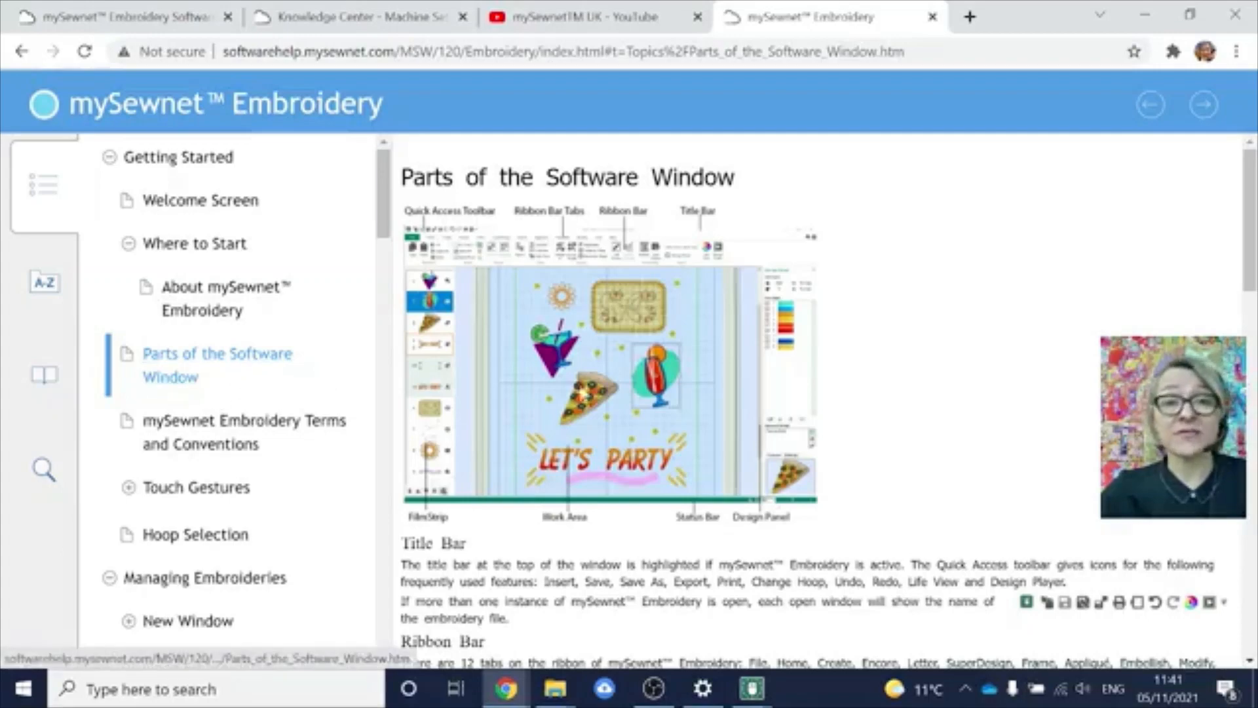
pyautogui.scroll(-15, 933, 487)
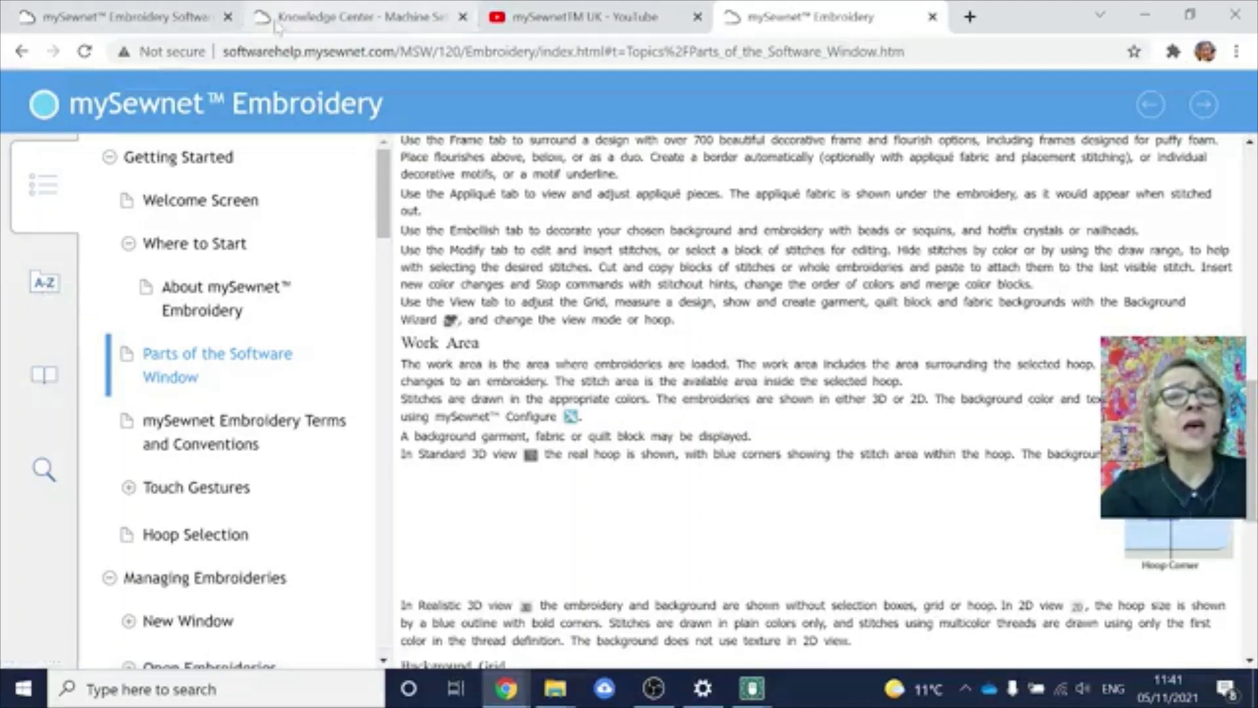
# - View the Spiro Sampler lesson page with its PC and Mac videos, and go from its header to the Knowledge Center
pyautogui.click(295, 20)
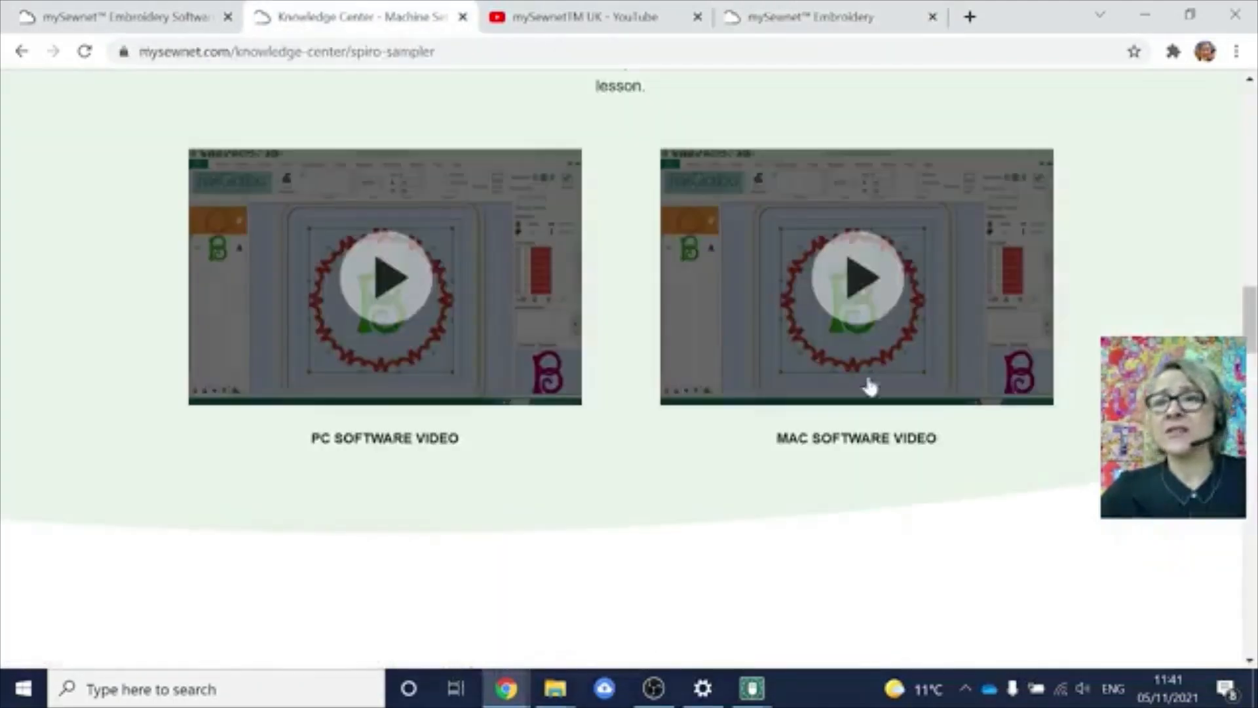
pyautogui.moveTo(1251, 328); pyautogui.dragTo(1251, 128)
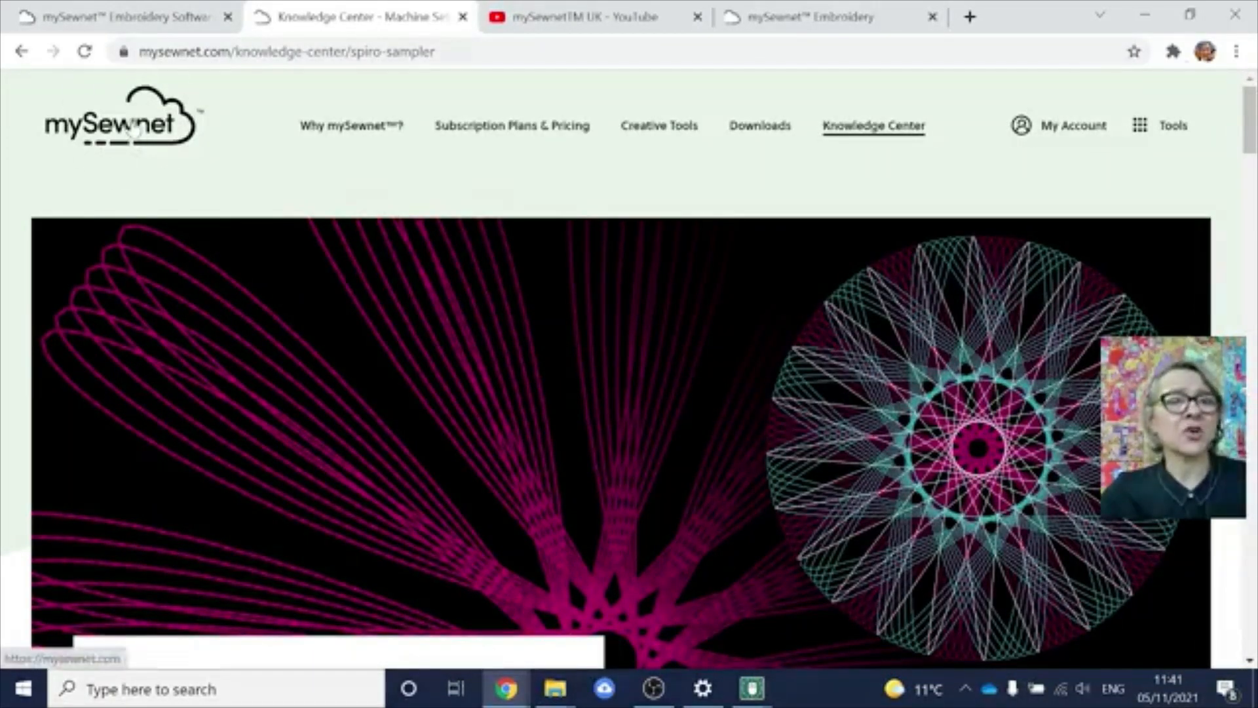
pyautogui.click(877, 131)
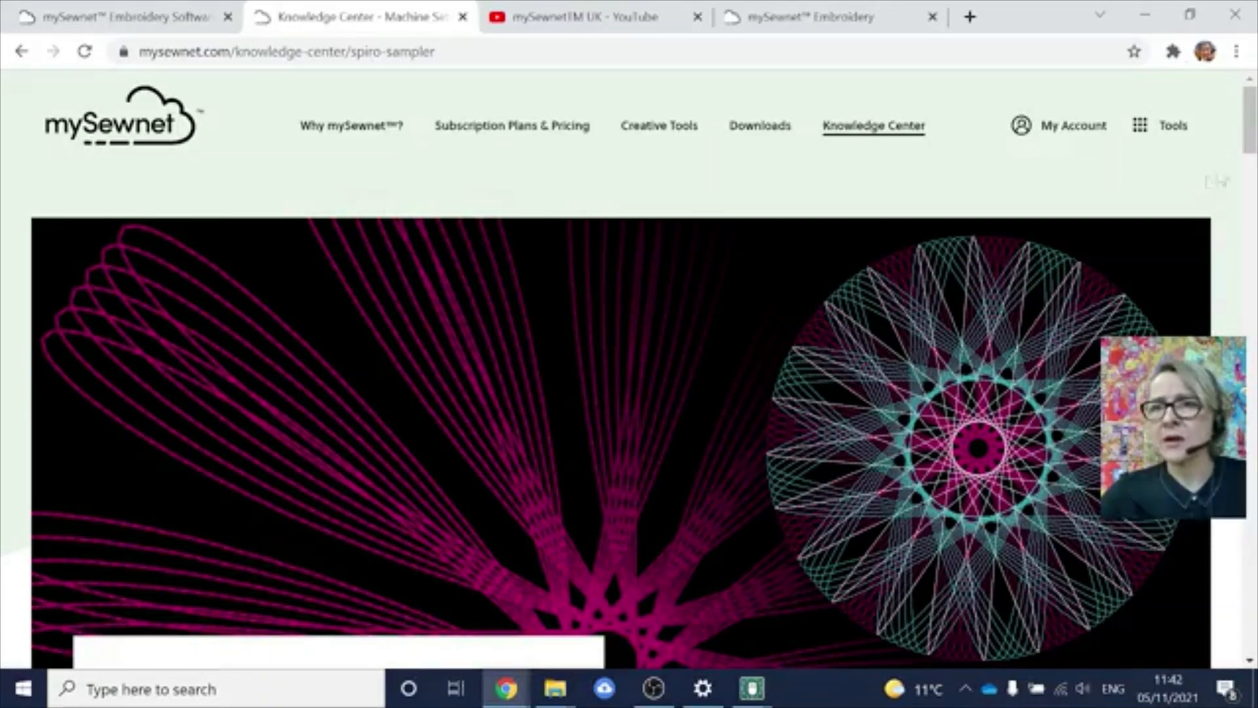
# - Review the Spiro Sampler lesson's PC and Mac videos, and browse the uploads on the mySewnet UK YouTube channel
pyautogui.moveTo(1252, 139); pyautogui.dragTo(1253, 327)
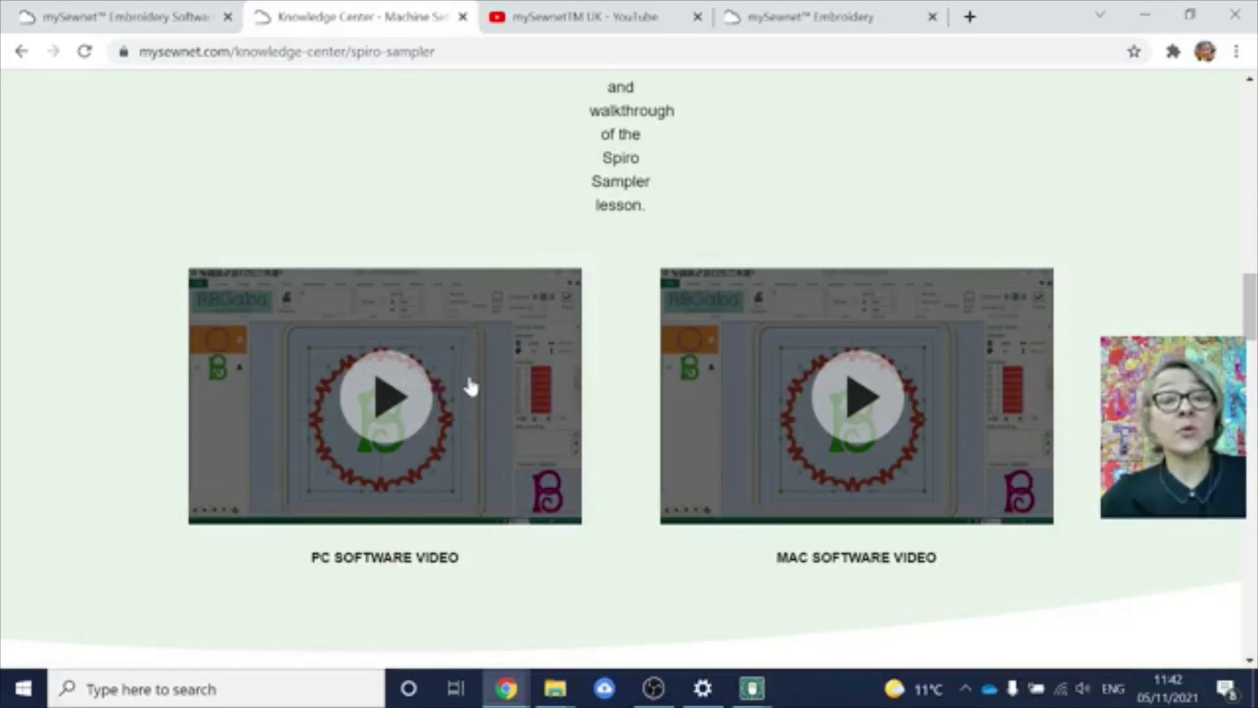
pyautogui.click(811, 378)
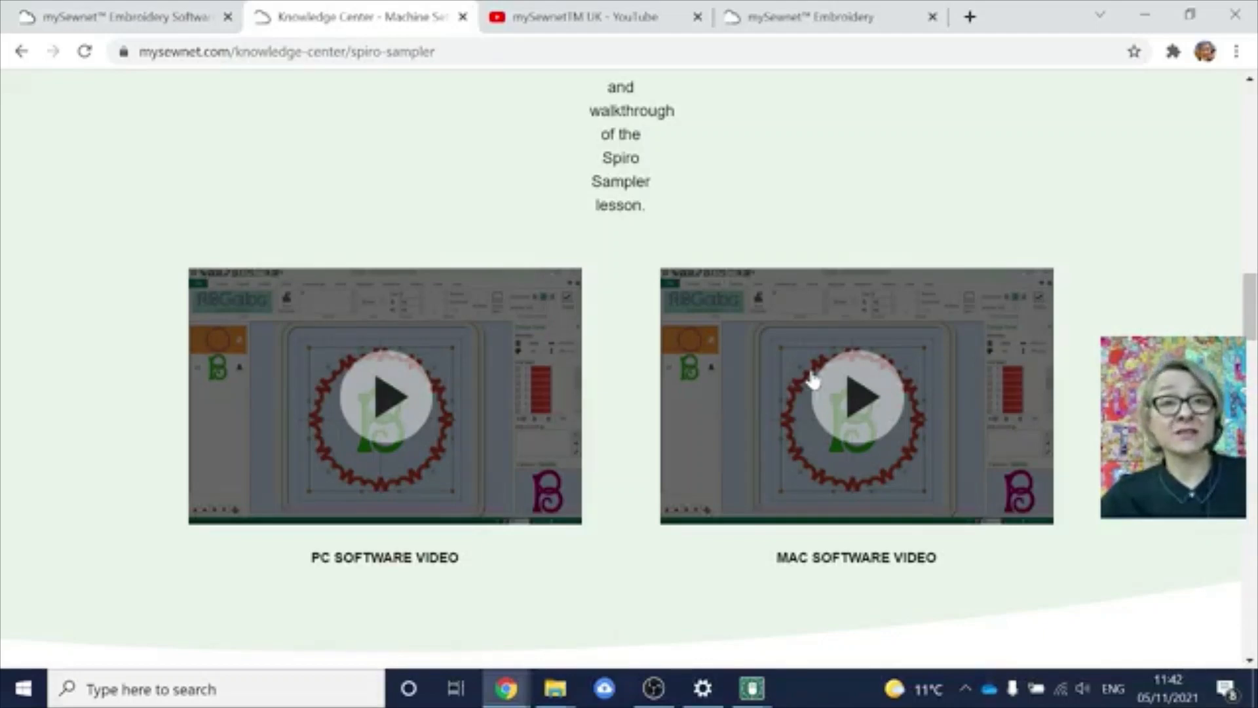
pyautogui.click(633, 21)
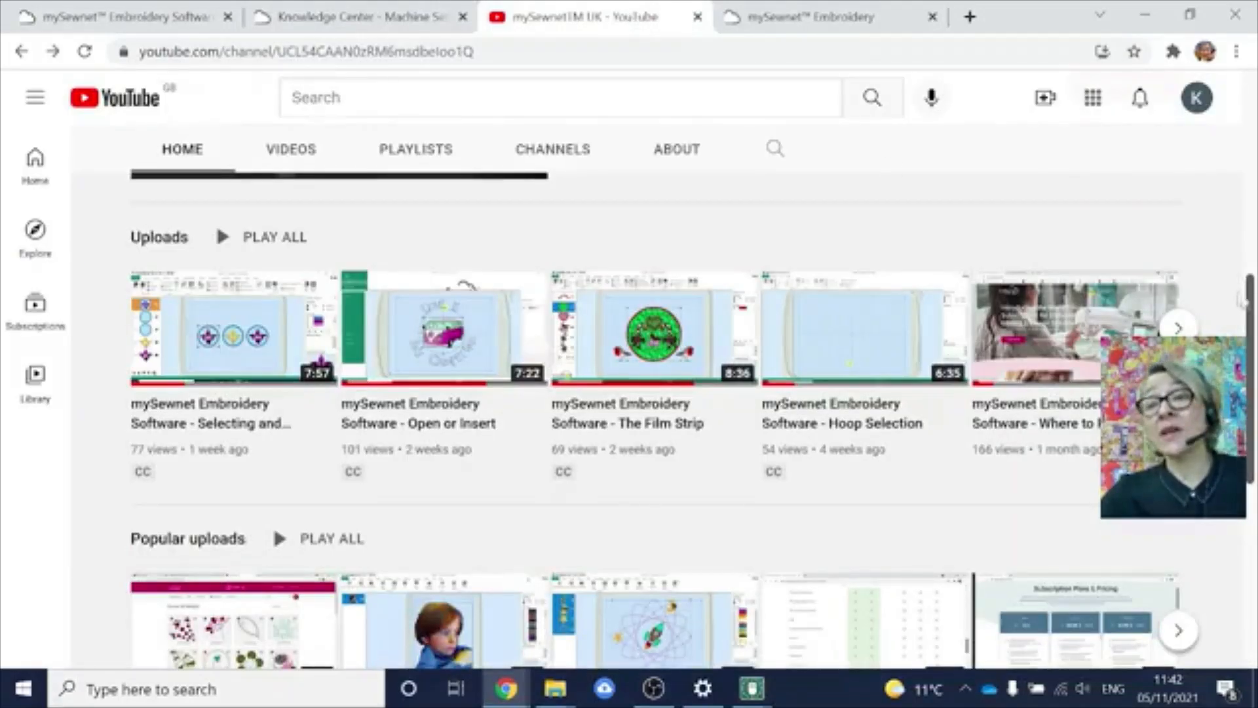
pyautogui.moveTo(1246, 298); pyautogui.dragTo(1249, 148)
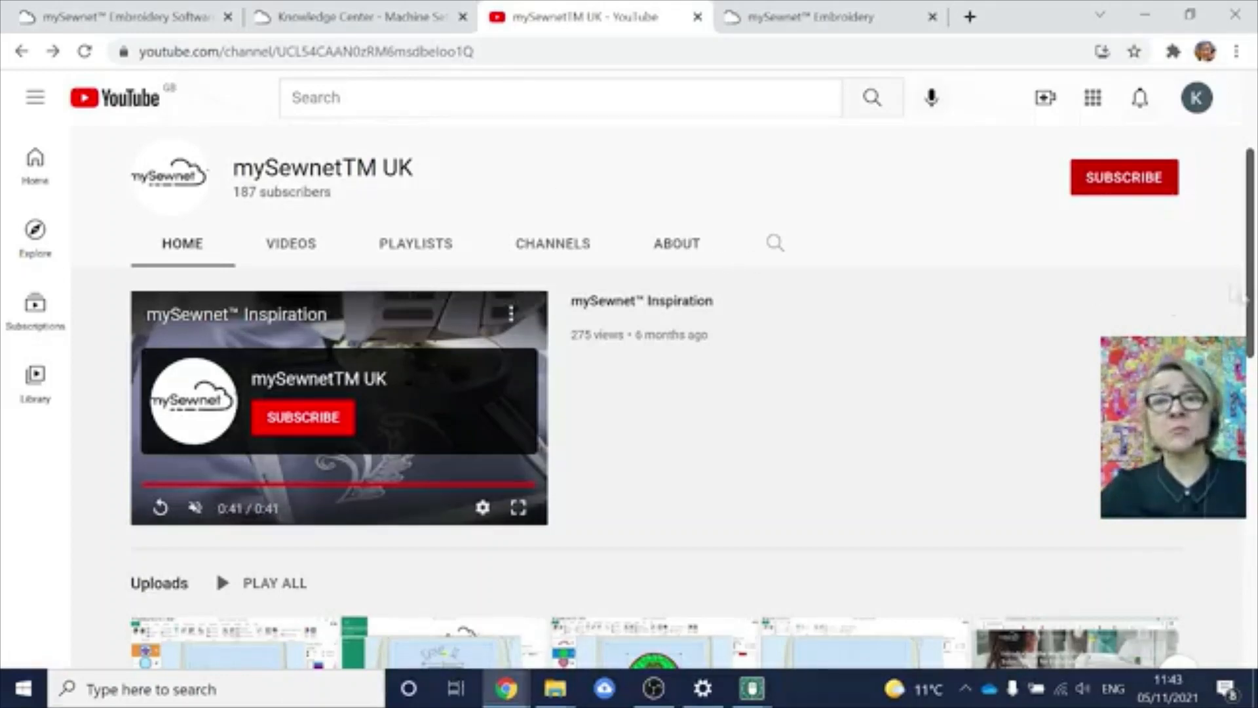
pyautogui.scroll(-5, 1235, 295)
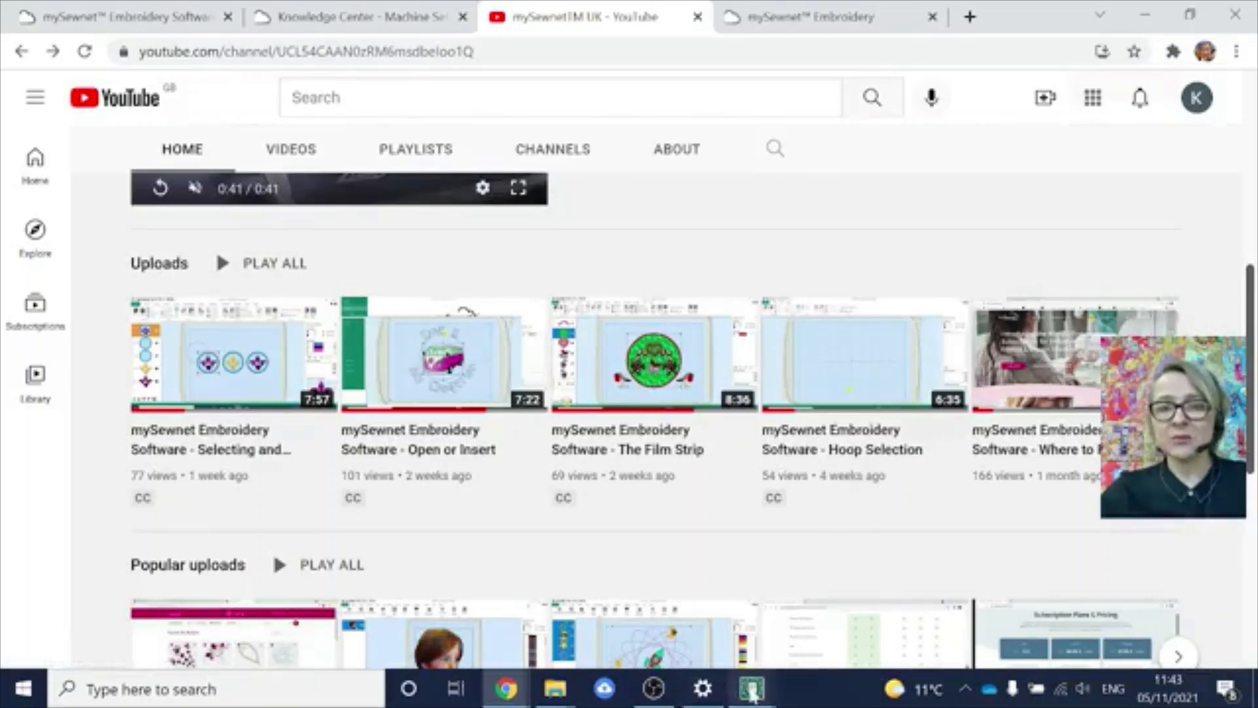
# - Switch to the mySewnet Embroidery window with the Merry Christmas circle and robins, and ungroup the design
pyautogui.moveTo(752, 693)
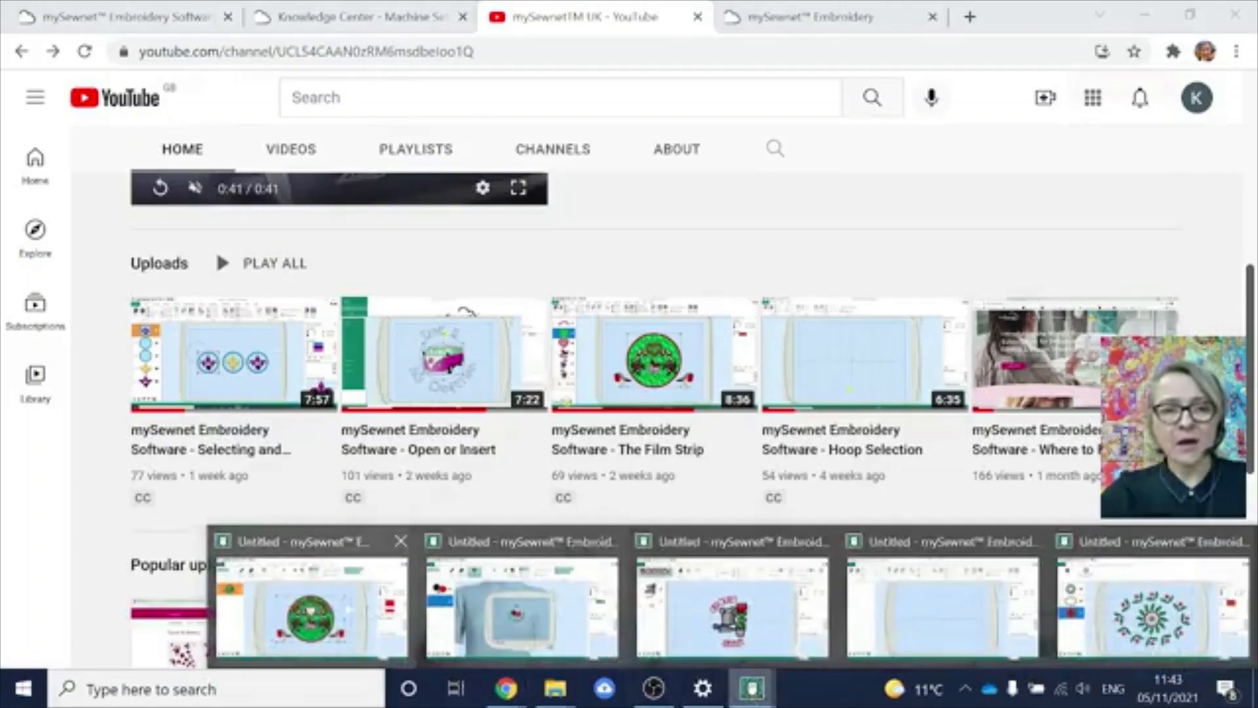
pyautogui.click(281, 606)
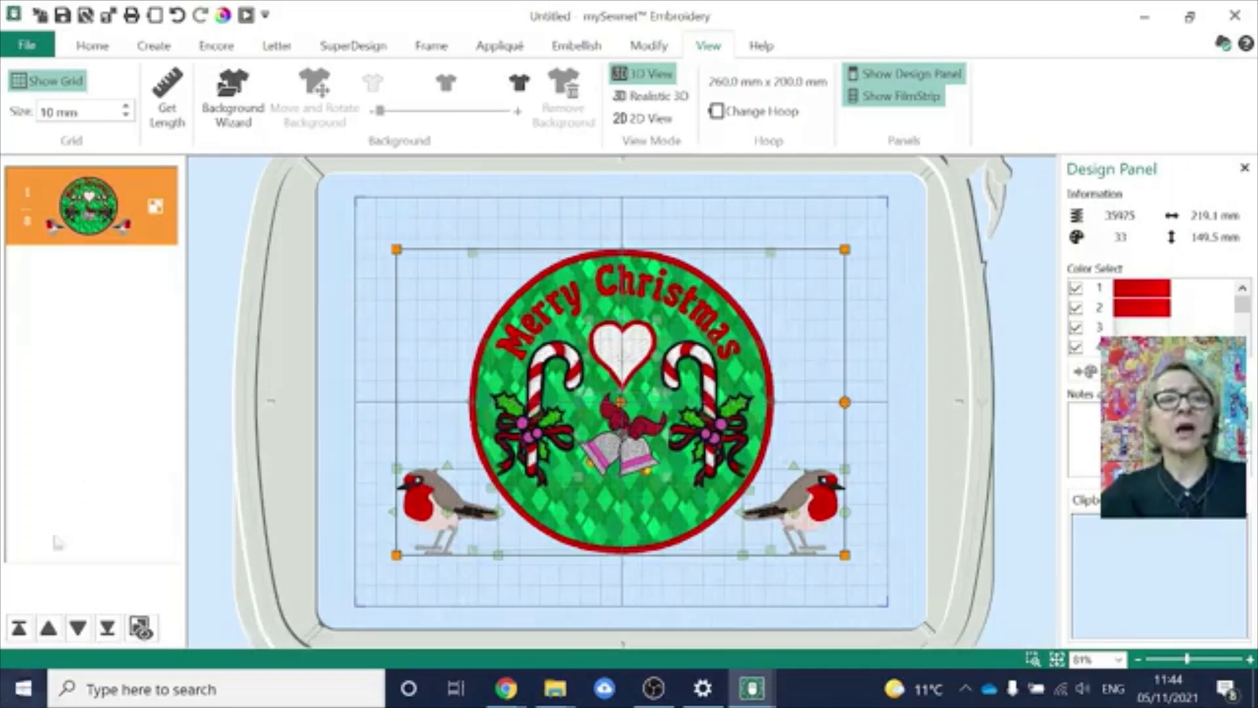
pyautogui.click(104, 46)
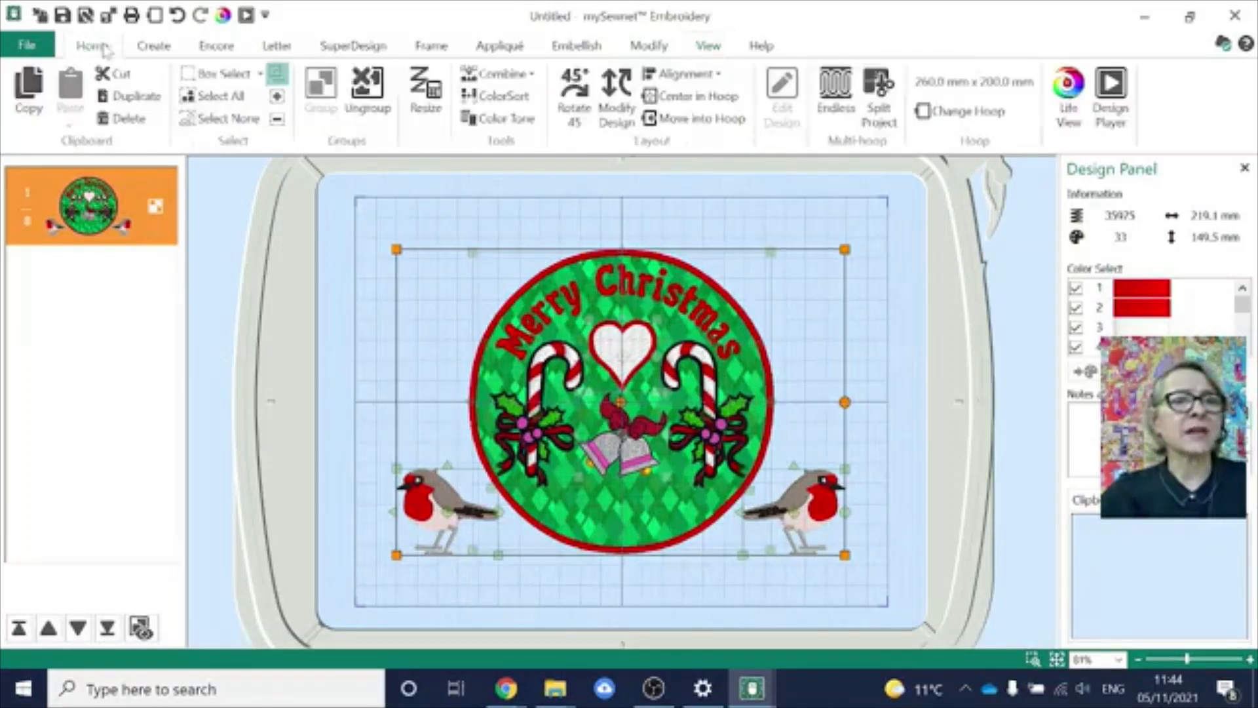
pyautogui.click(129, 214)
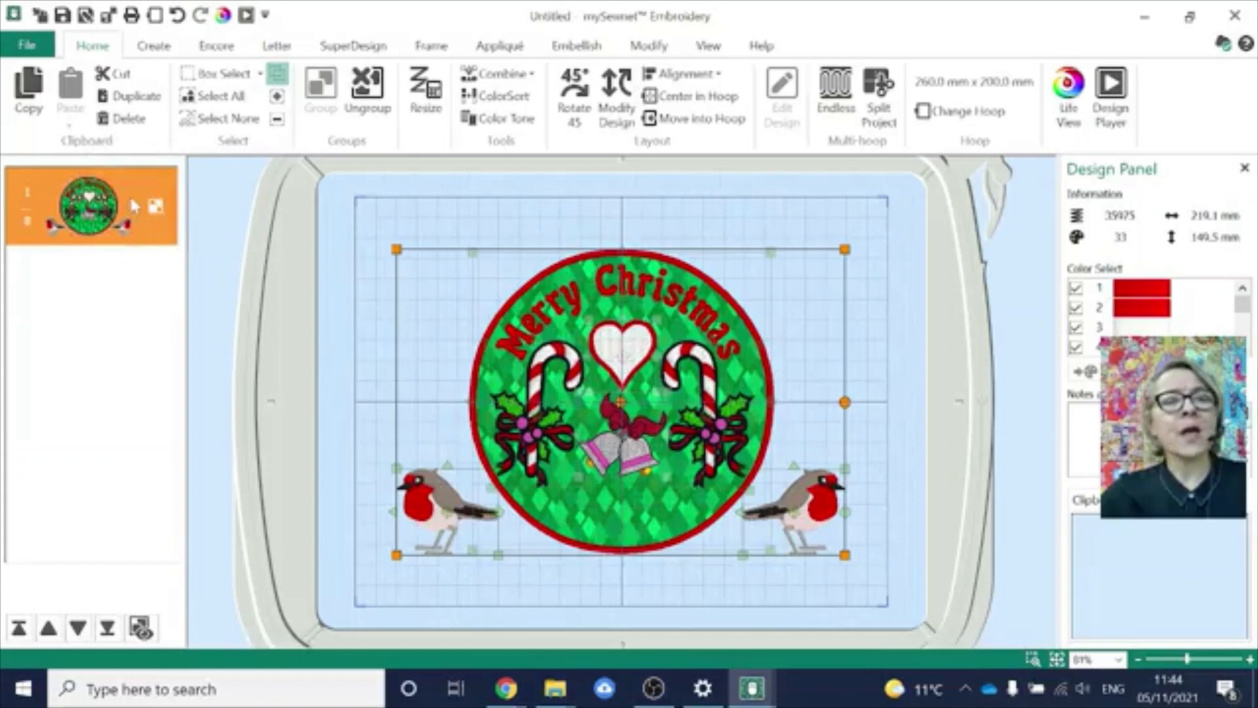
pyautogui.click(134, 207)
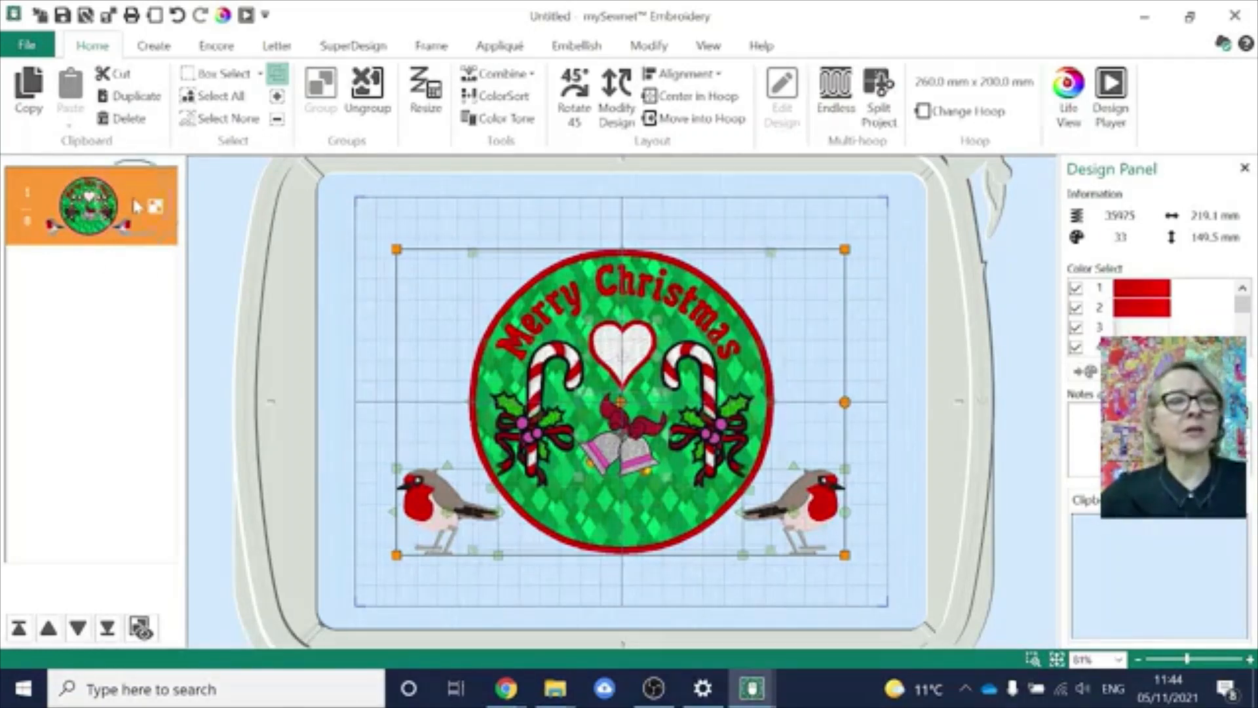
pyautogui.press('ctrl')
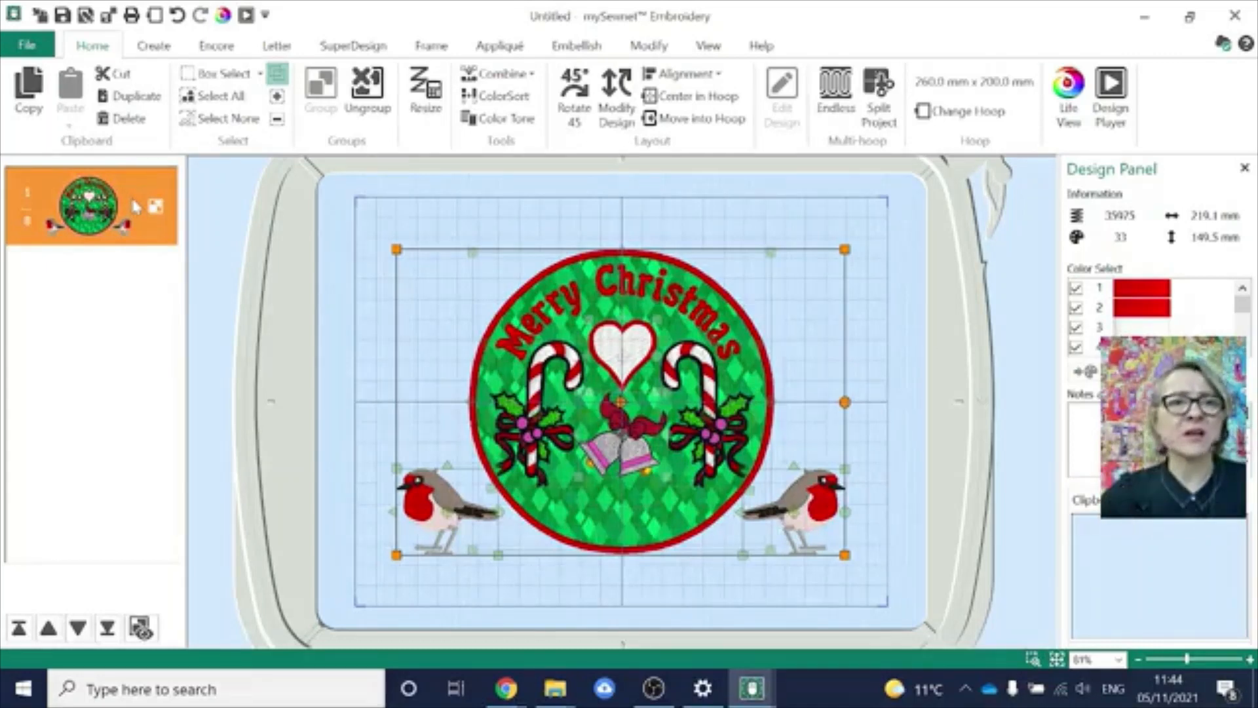
pyautogui.press('ctrl')
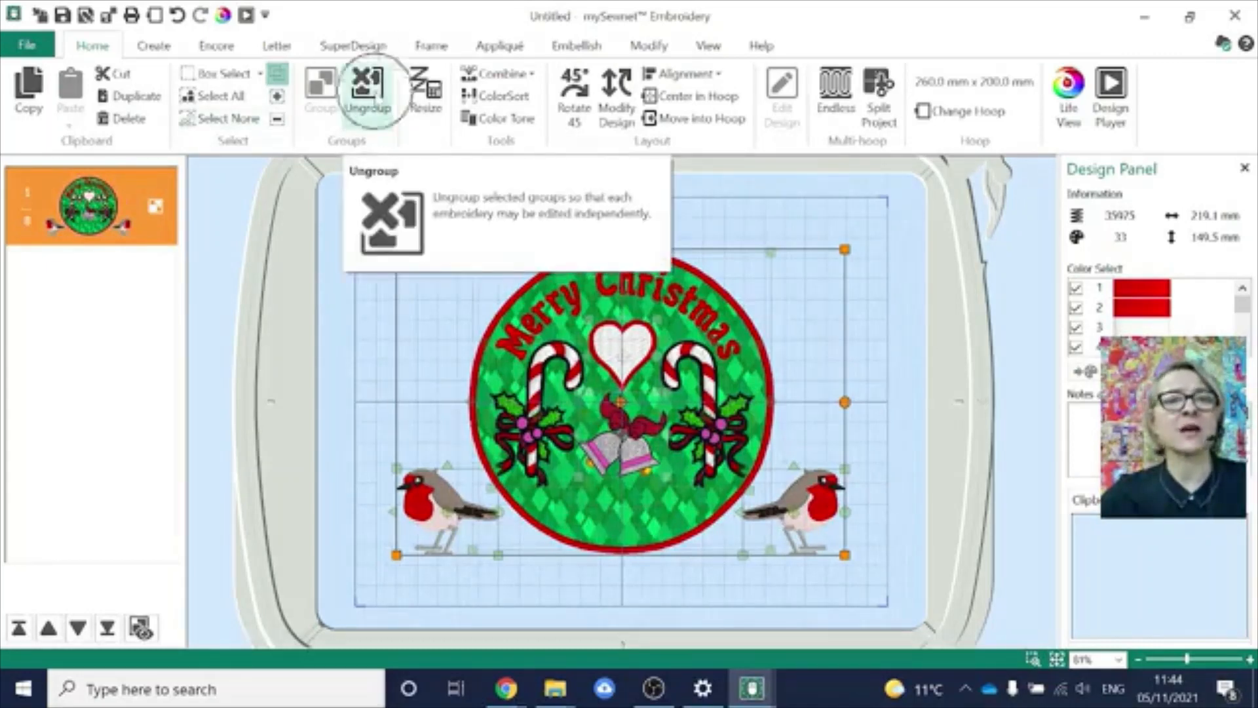
pyautogui.click(372, 98)
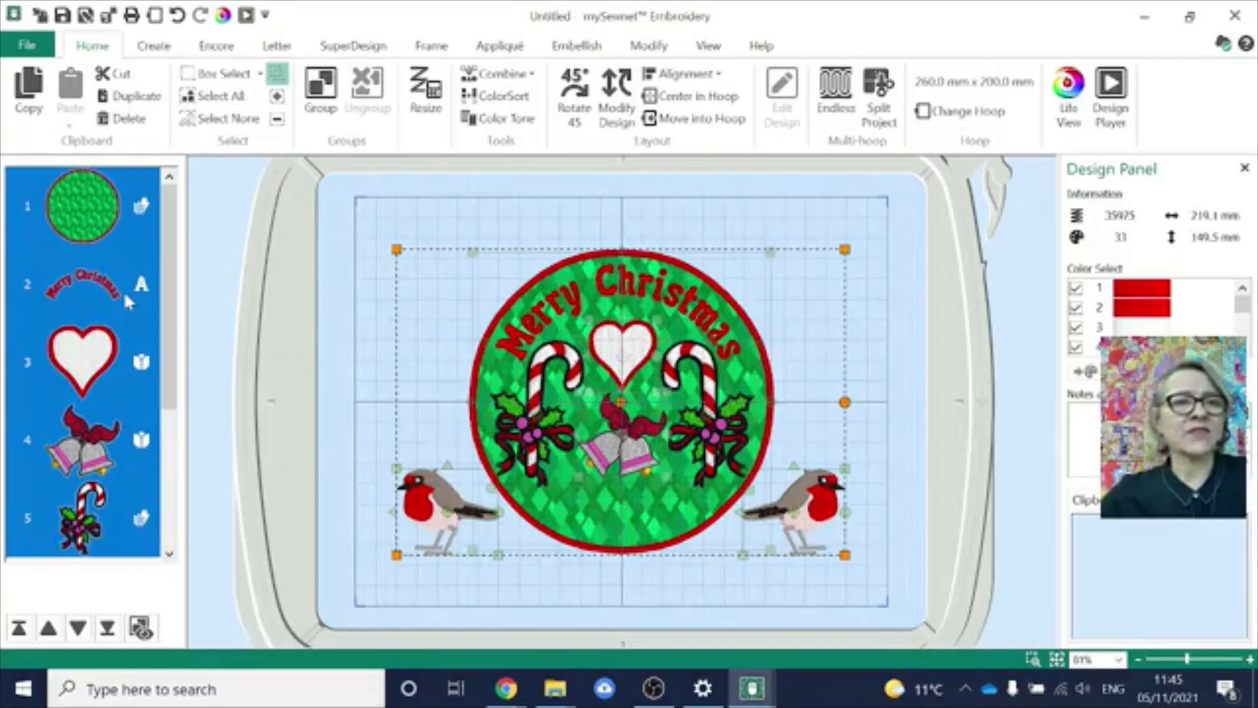
# - Move the left robin over the lower edge of the green circle and place it first in the stitching order
pyautogui.click(116, 228)
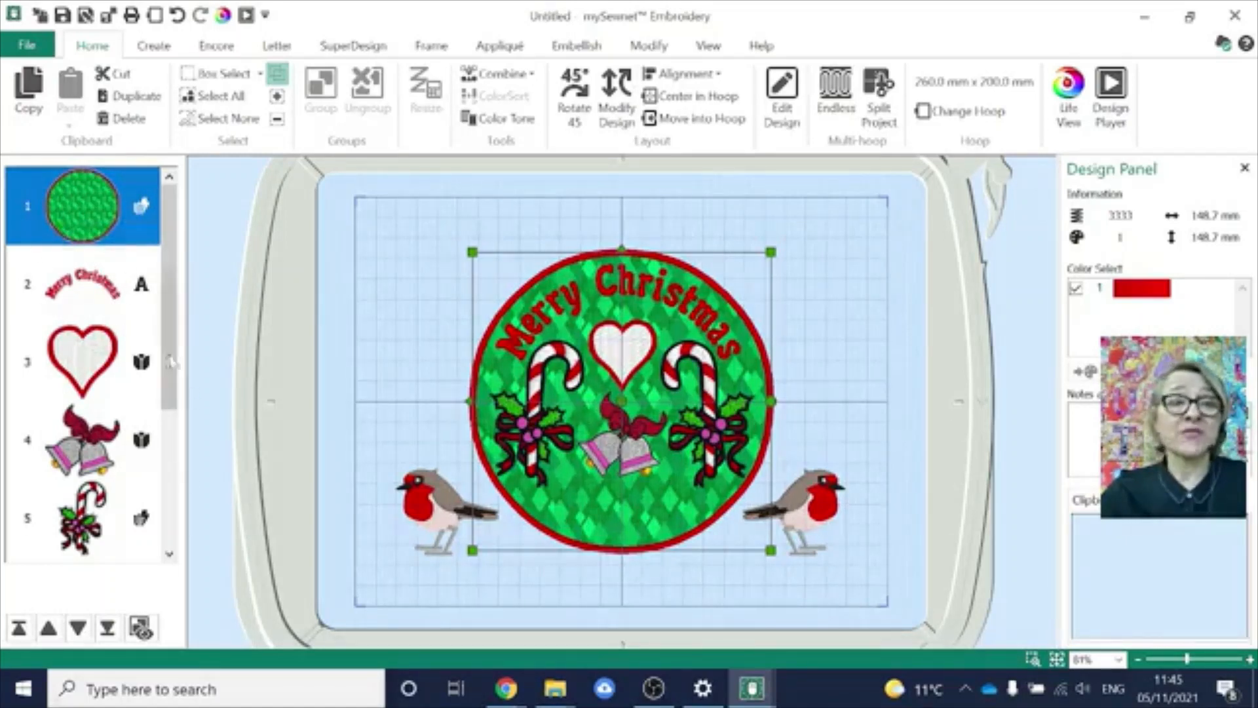
pyautogui.moveTo(170, 362); pyautogui.dragTo(175, 509)
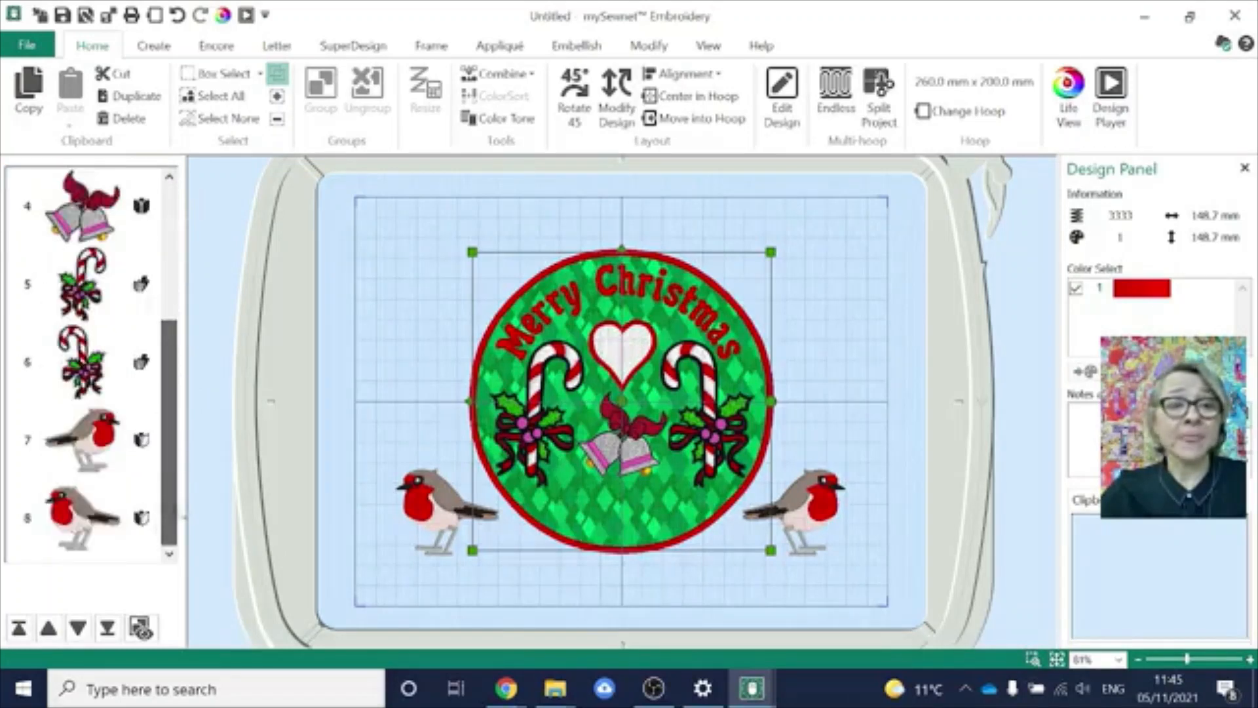
pyautogui.click(88, 529)
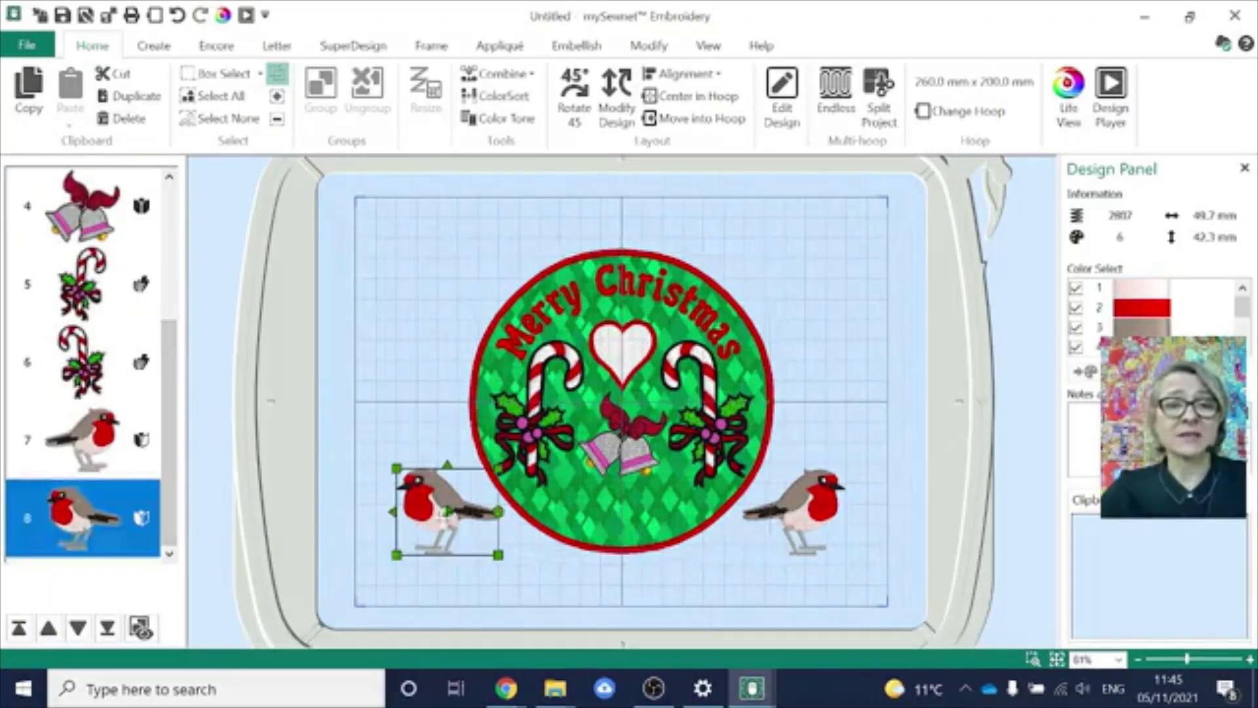
pyautogui.moveTo(469, 505); pyautogui.dragTo(526, 507)
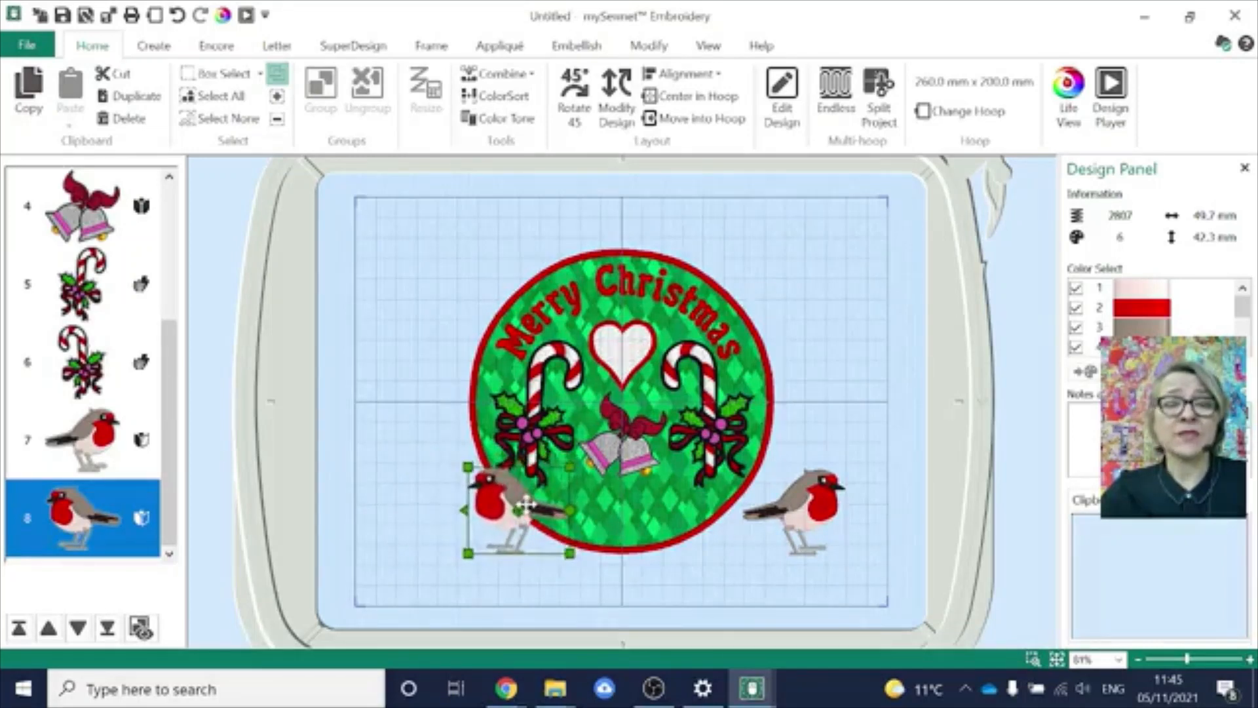
pyautogui.click(18, 630)
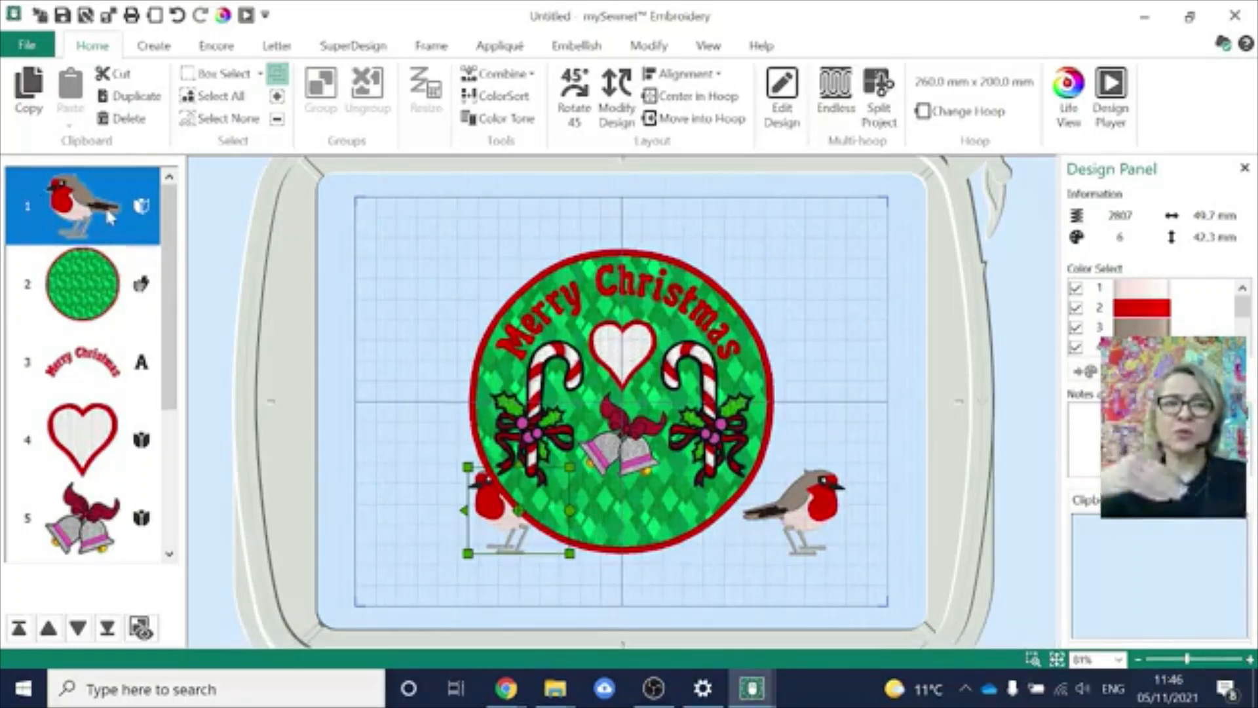
# - Reorder the Merry Christmas lettering before the green circle, and move the circle to the start of the stitching order
pyautogui.click(84, 368)
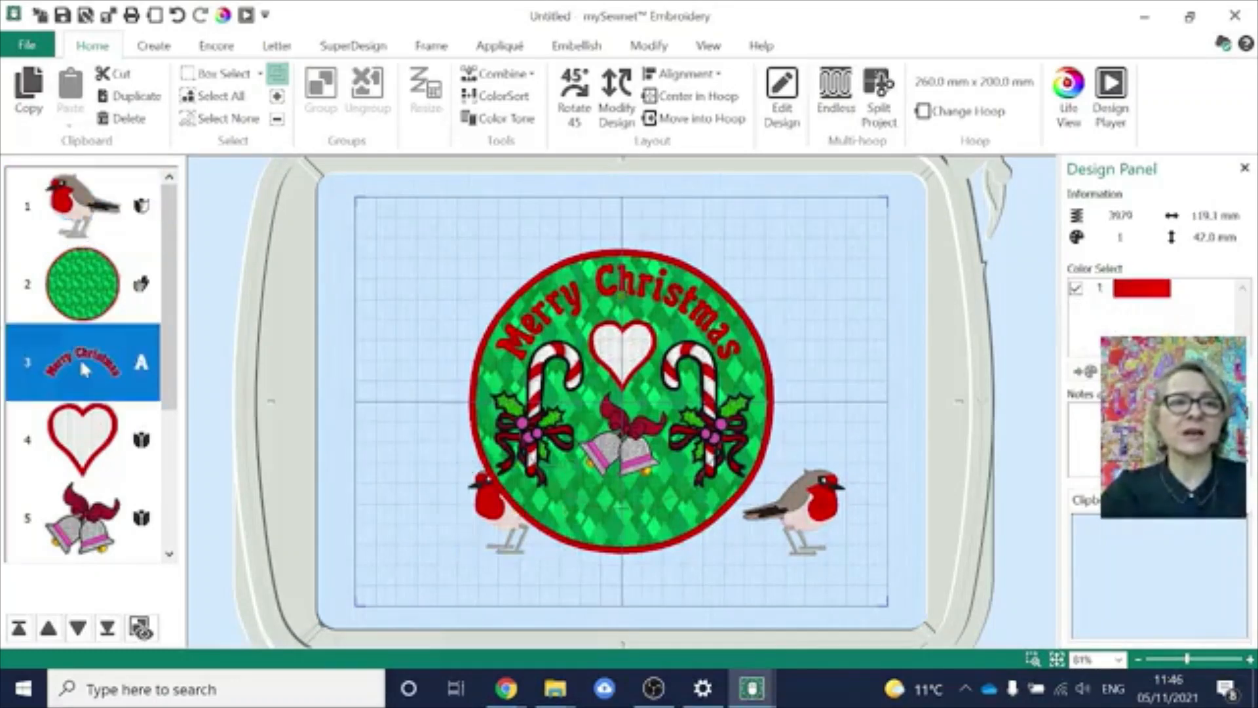
pyautogui.moveTo(81, 360); pyautogui.dragTo(94, 298)
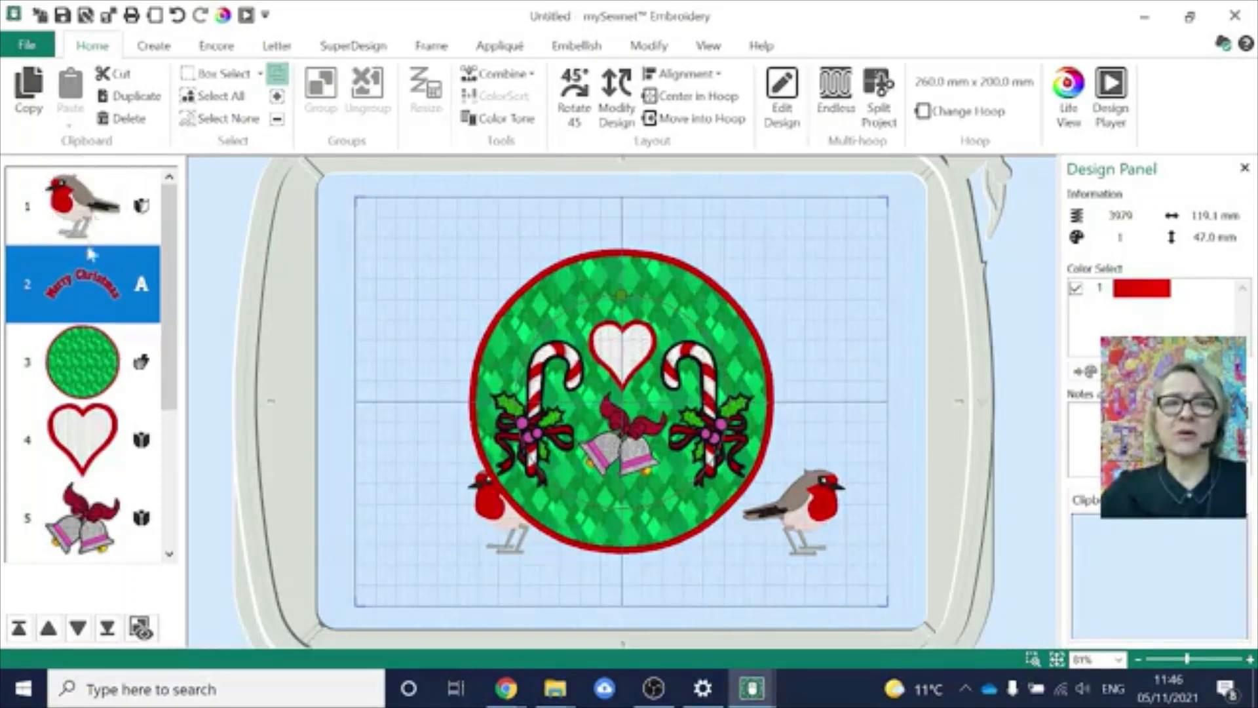
pyautogui.click(84, 360)
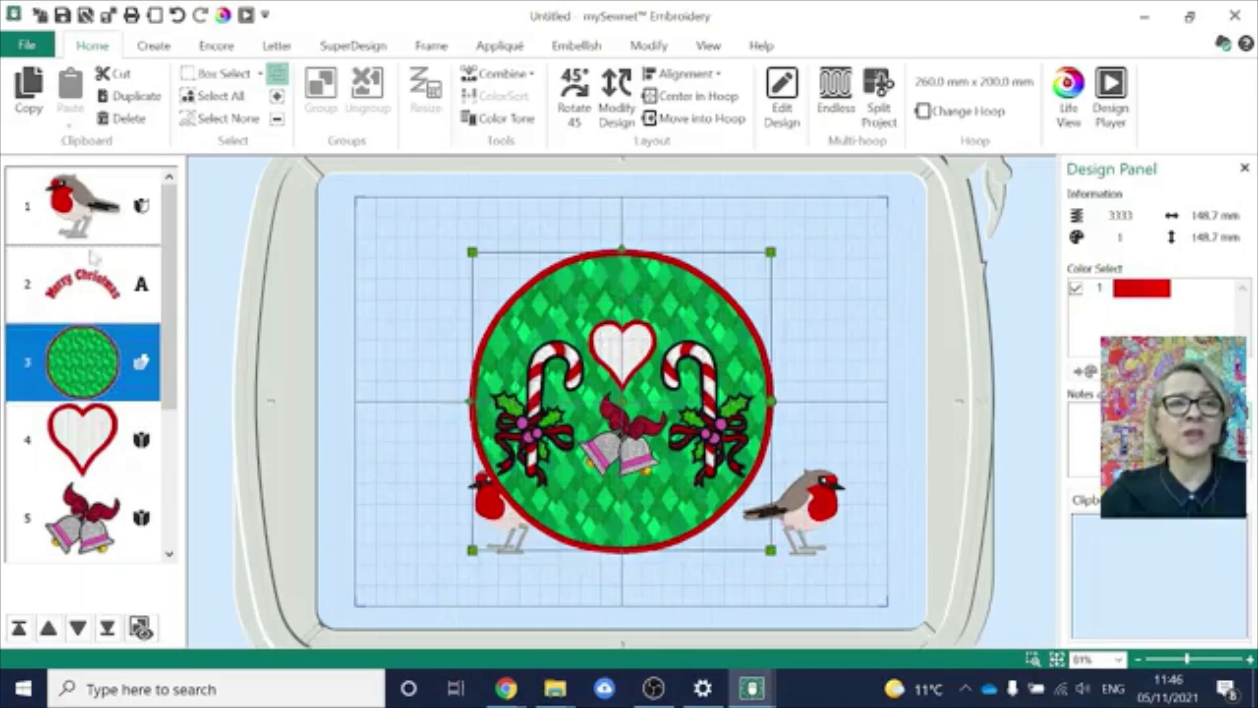
pyautogui.moveTo(84, 360); pyautogui.dragTo(92, 207)
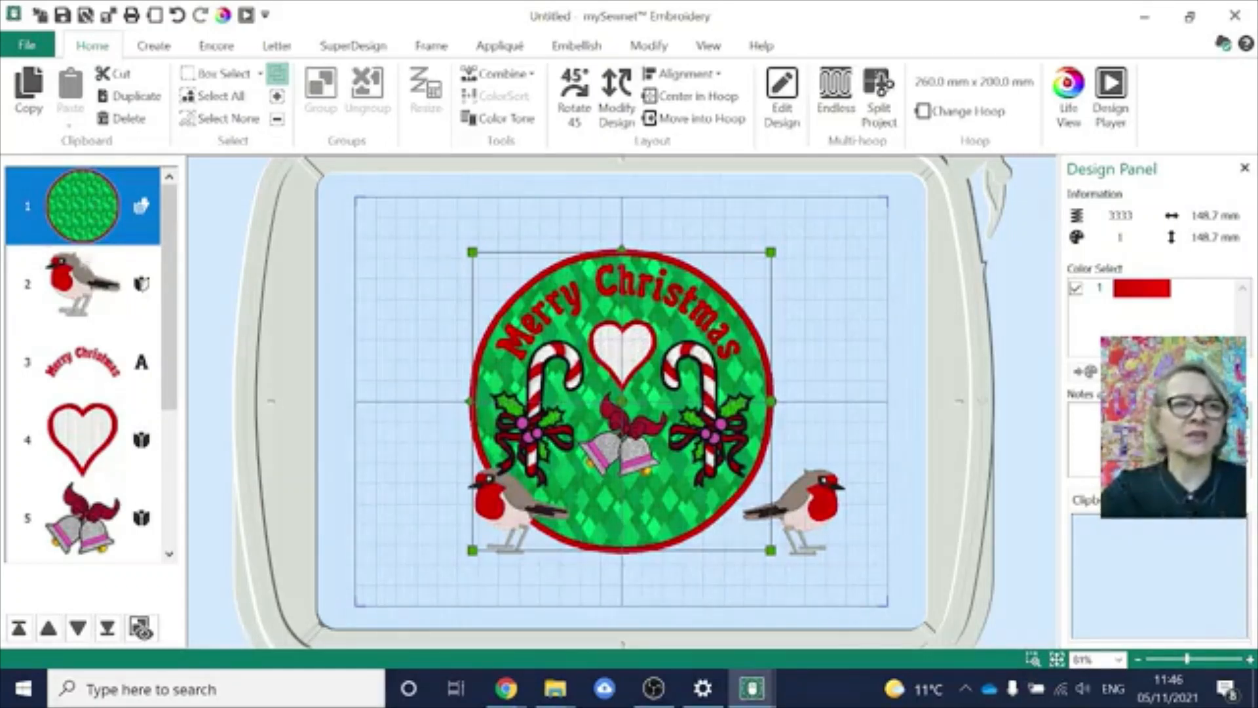
# - Place the left robin last in the stitching order and move it back outside the green circle
pyautogui.click(101, 281)
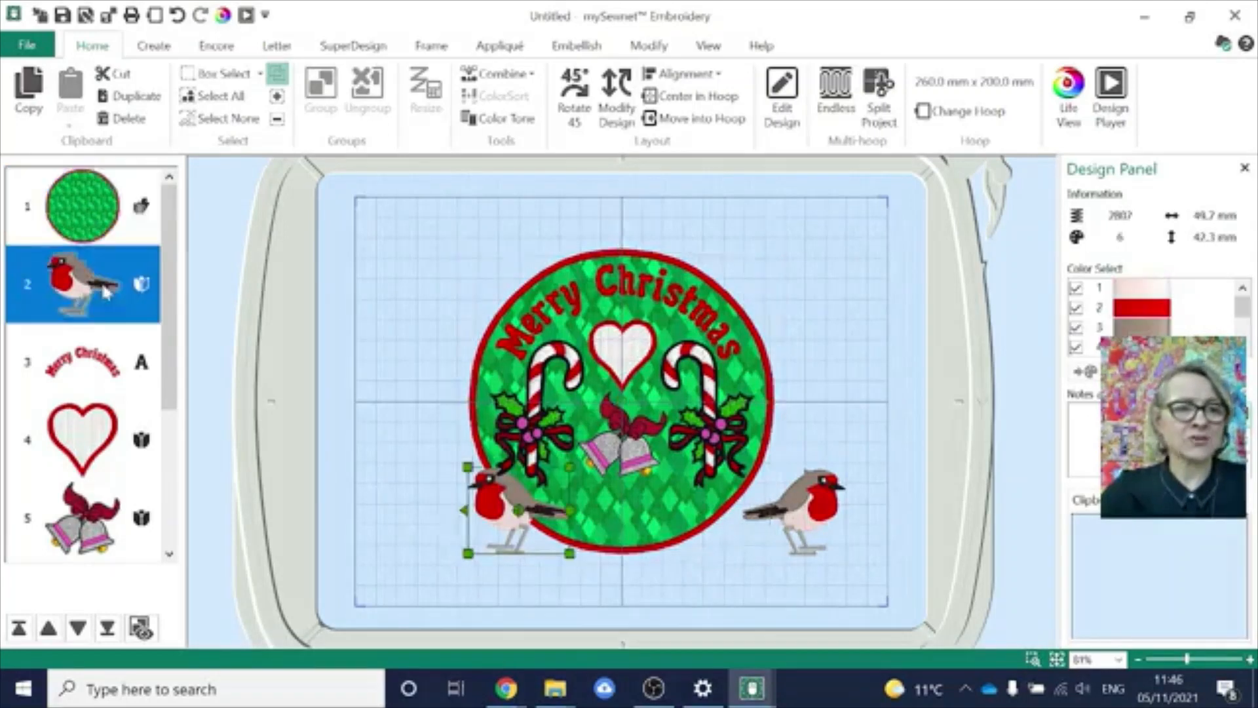
pyautogui.click(107, 628)
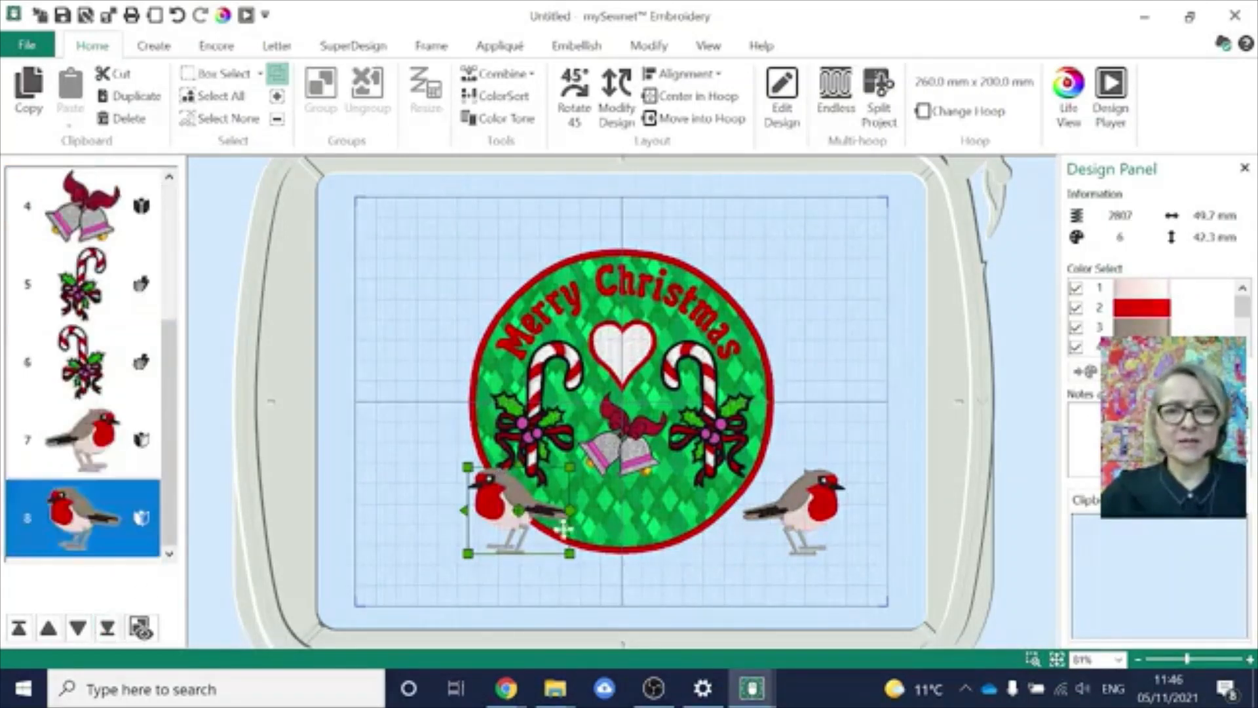
pyautogui.moveTo(562, 525); pyautogui.dragTo(471, 530)
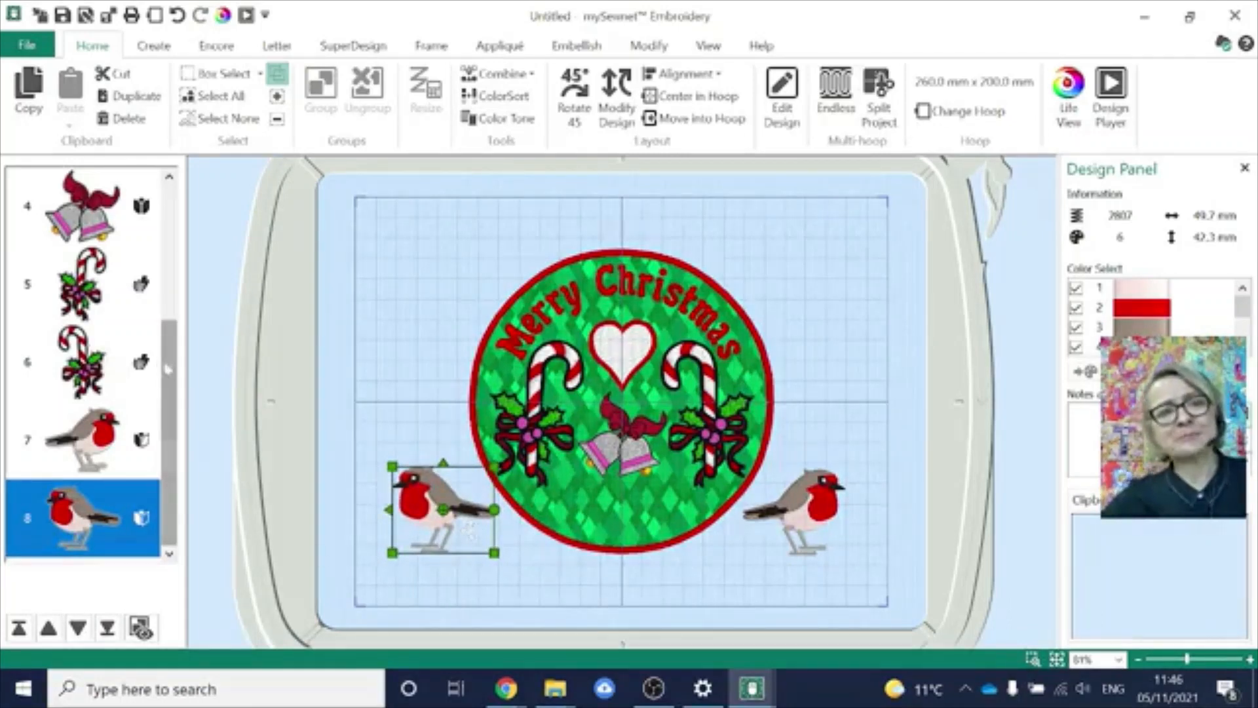
# - Edit the Merry Christmas lettering to read "Happy Christmas"
pyautogui.moveTo(168, 370); pyautogui.dragTo(167, 256)
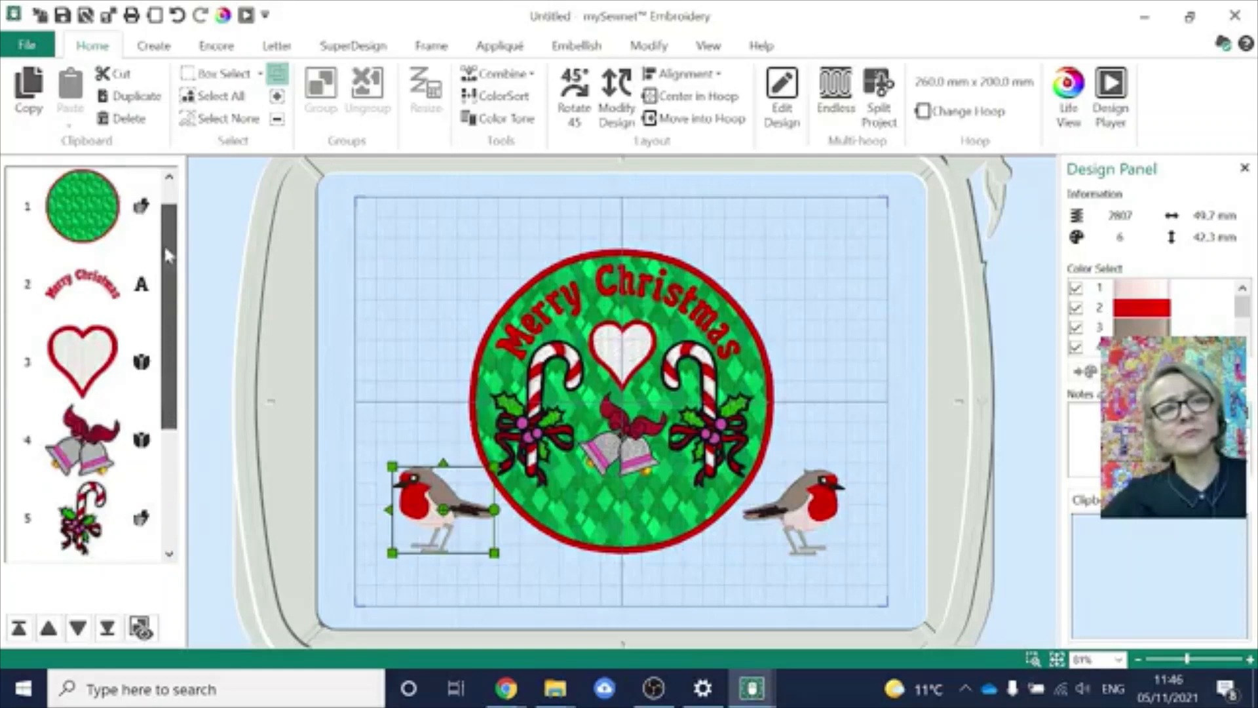
pyautogui.click(115, 295)
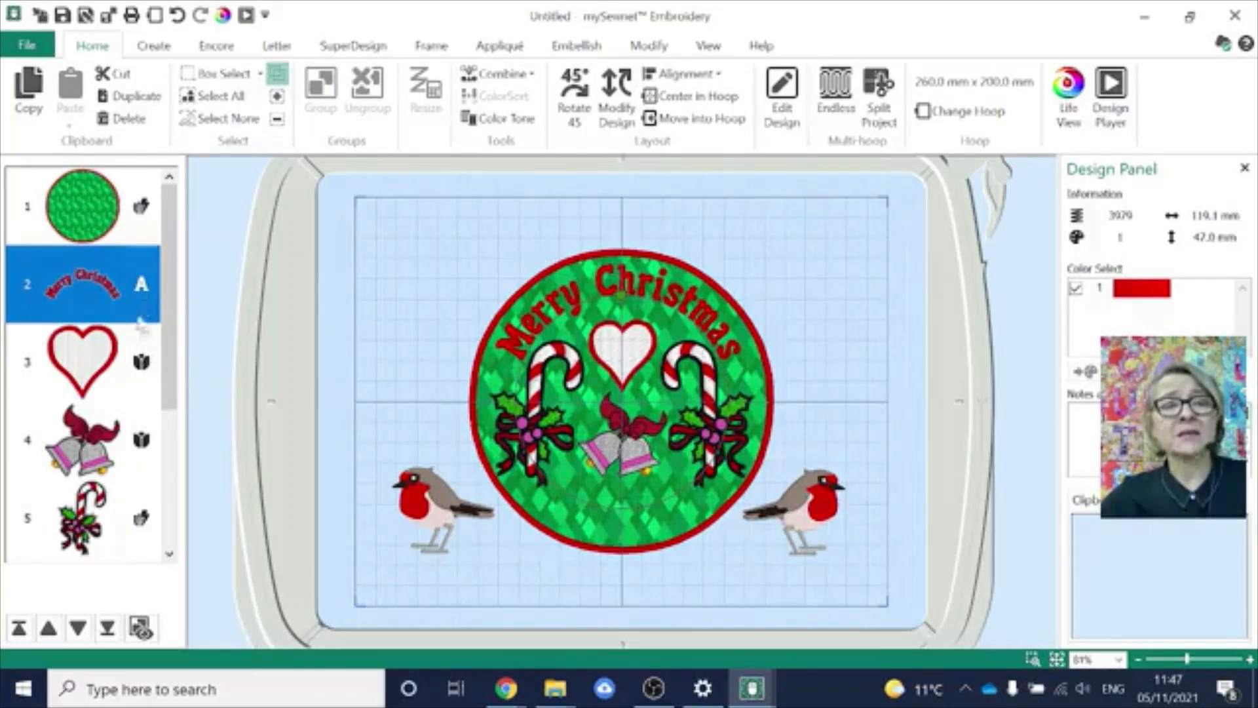
pyautogui.click(141, 287)
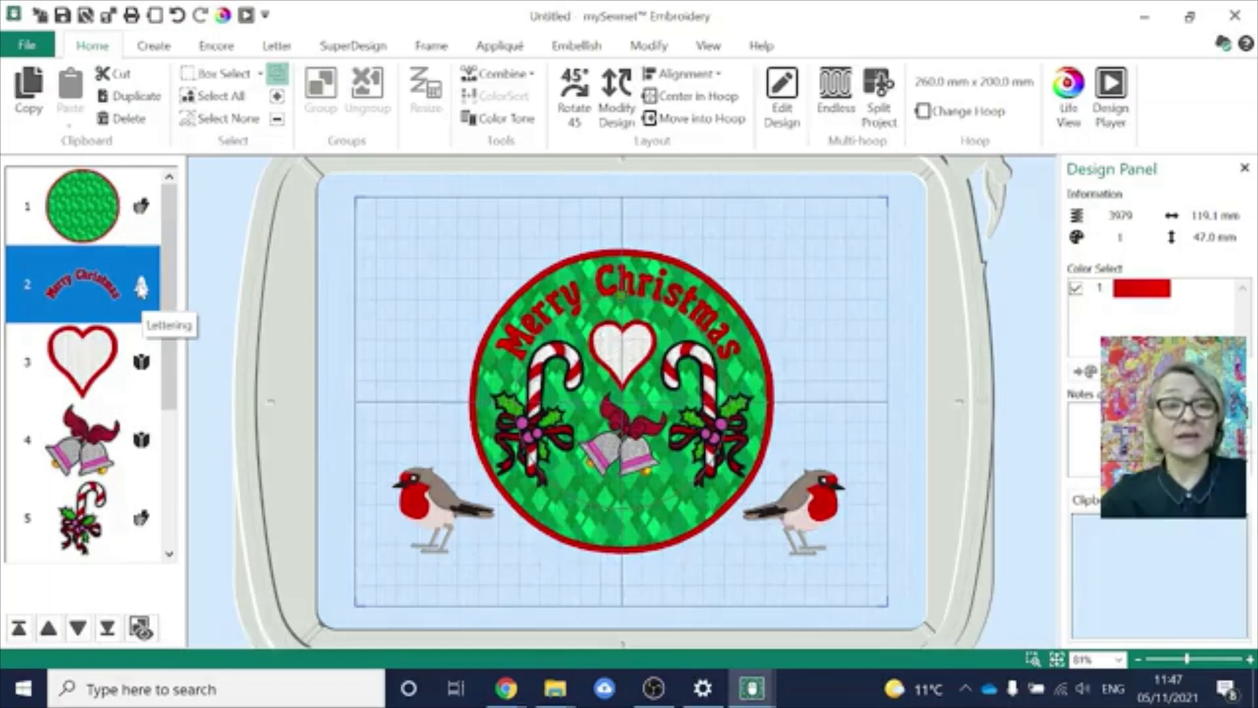
pyautogui.rightClick(141, 286)
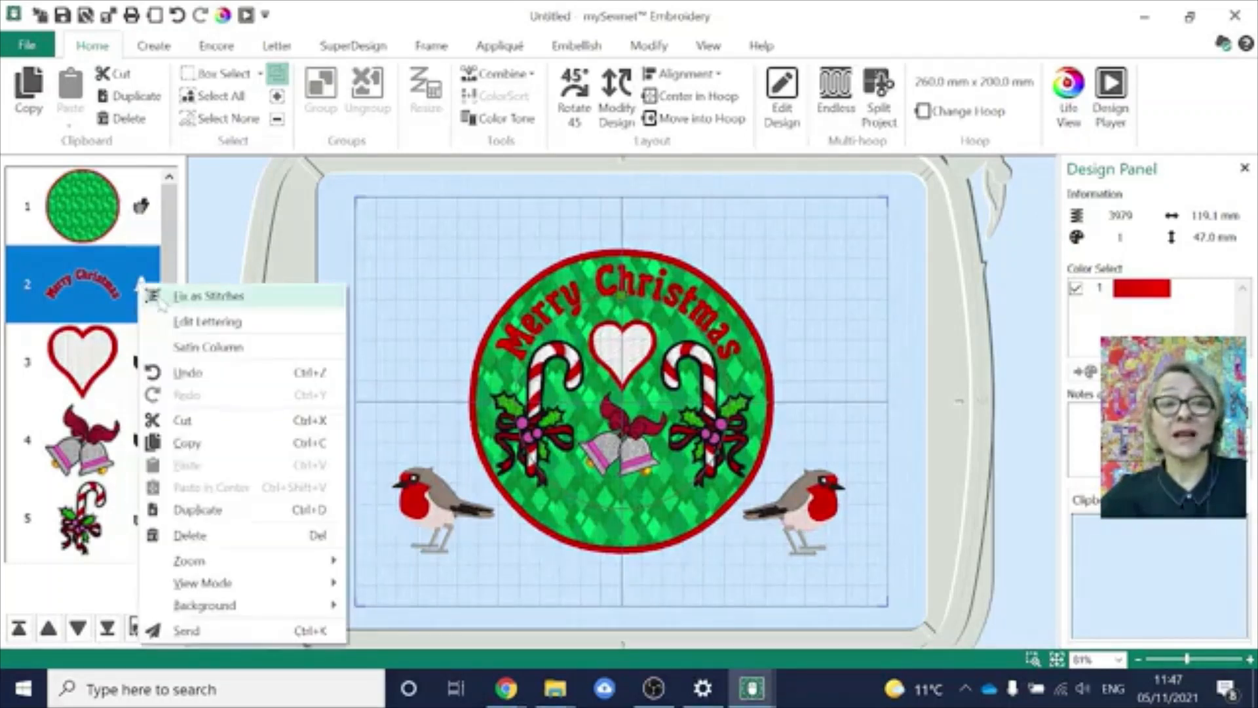
pyautogui.click(190, 323)
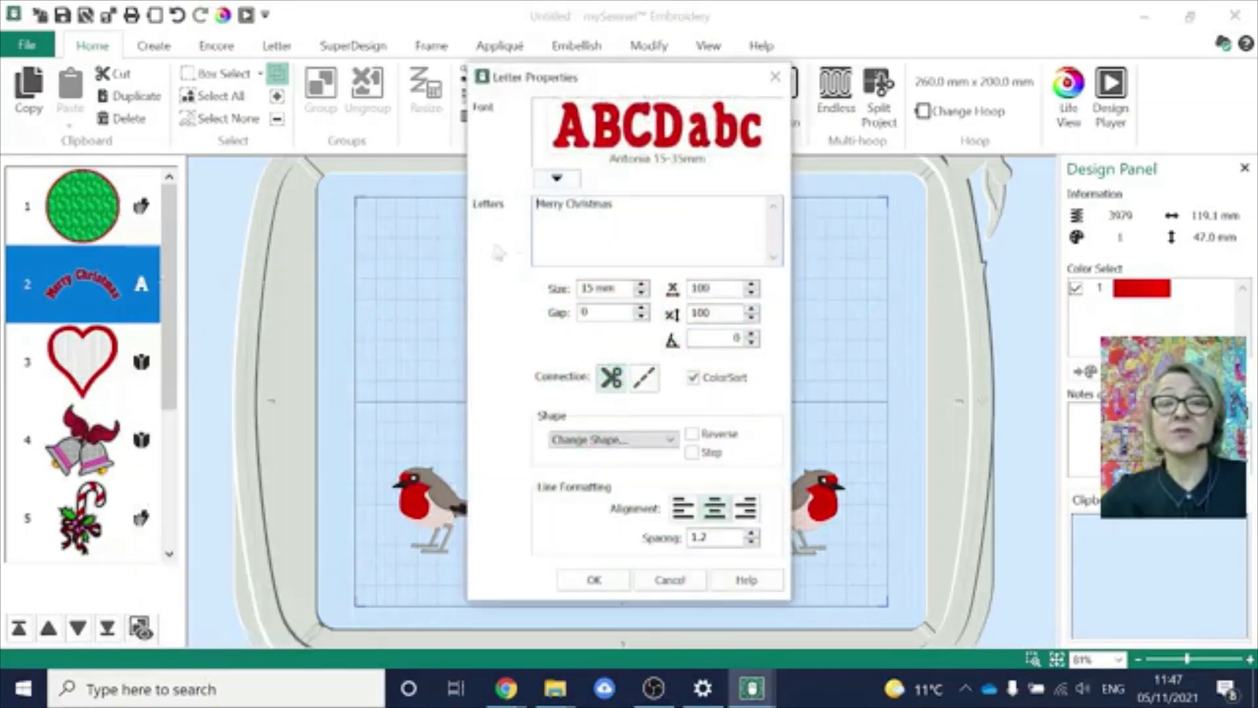
pyautogui.doubleClick(549, 204)
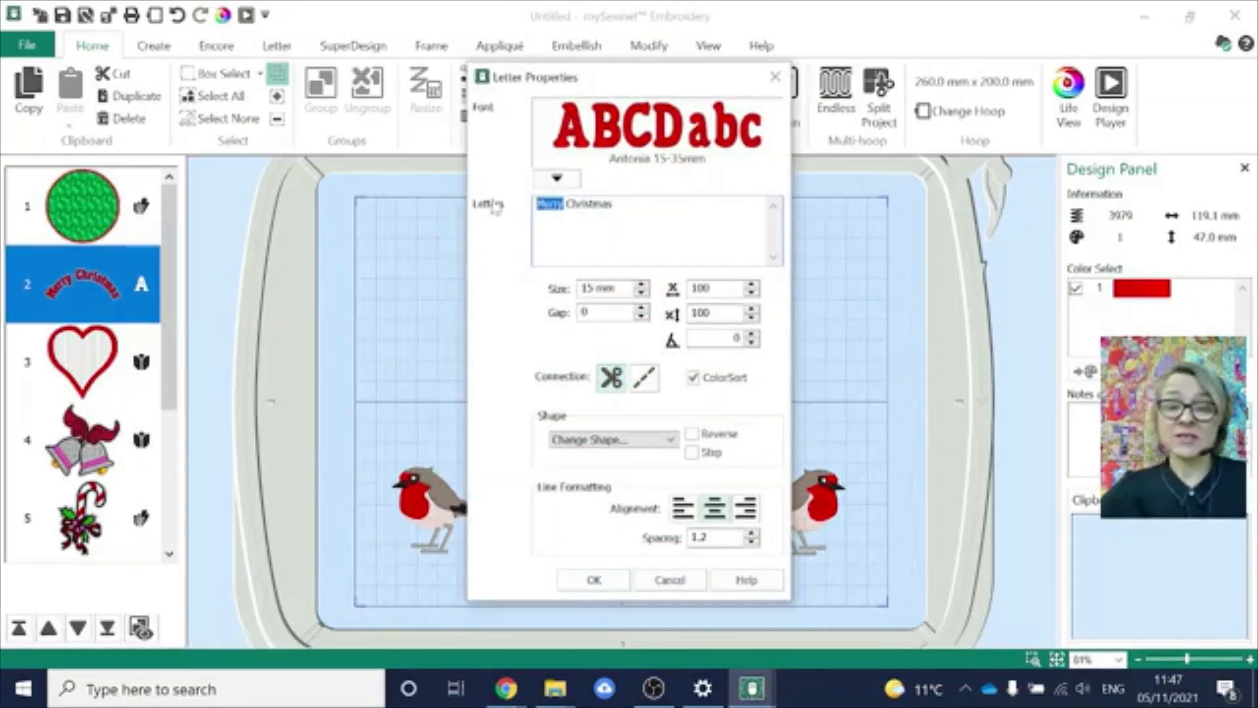
pyautogui.write('Hi')
pyautogui.write('ppy')
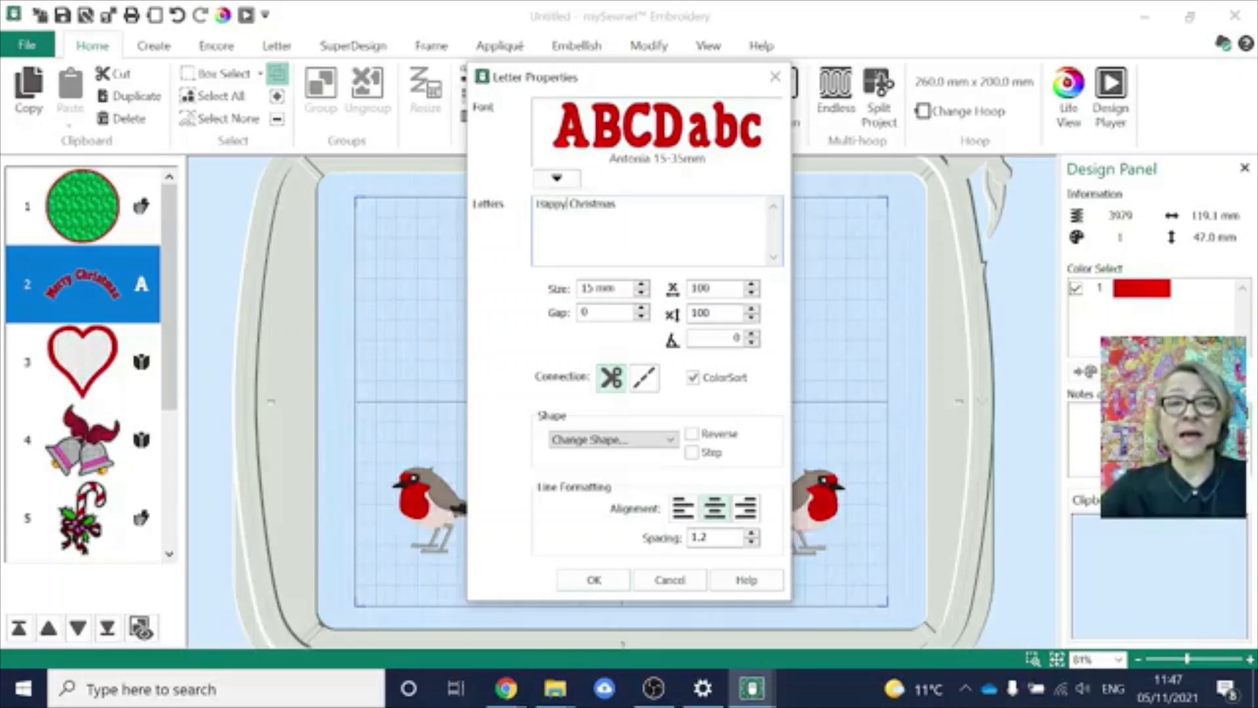
# - Change the lettering's font to Patricia 10-35mm
pyautogui.click(557, 178)
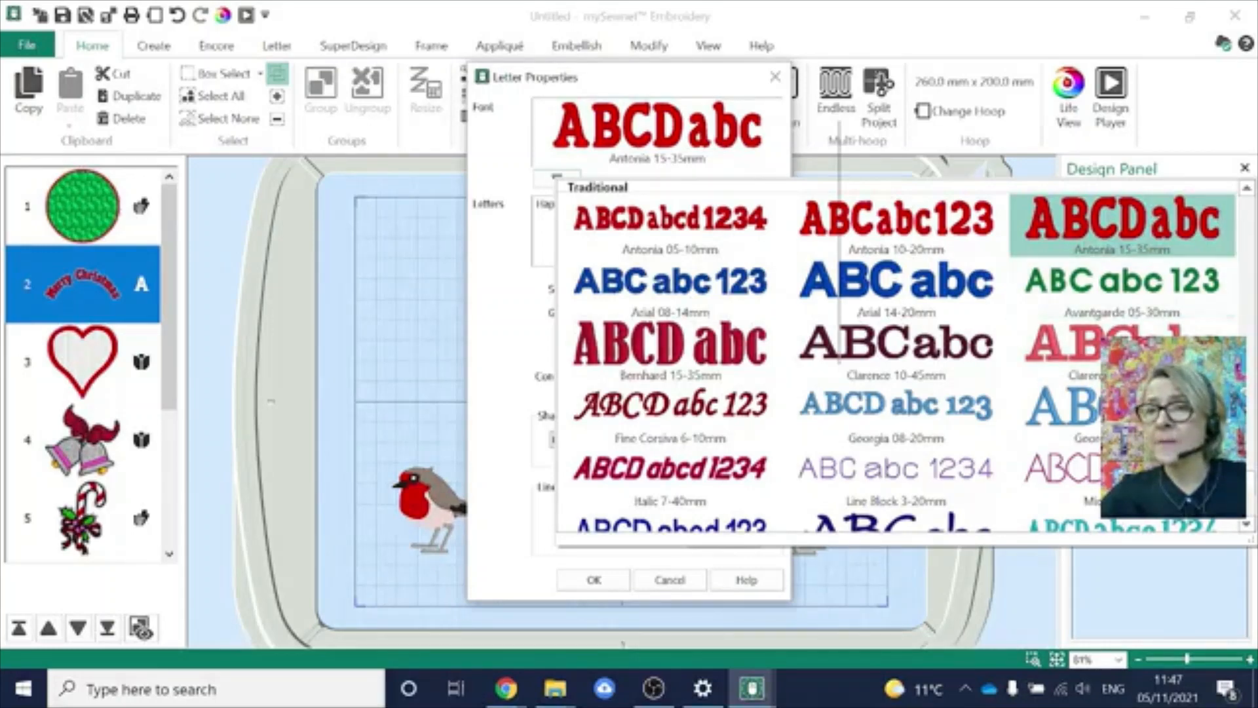
pyautogui.click(1247, 190)
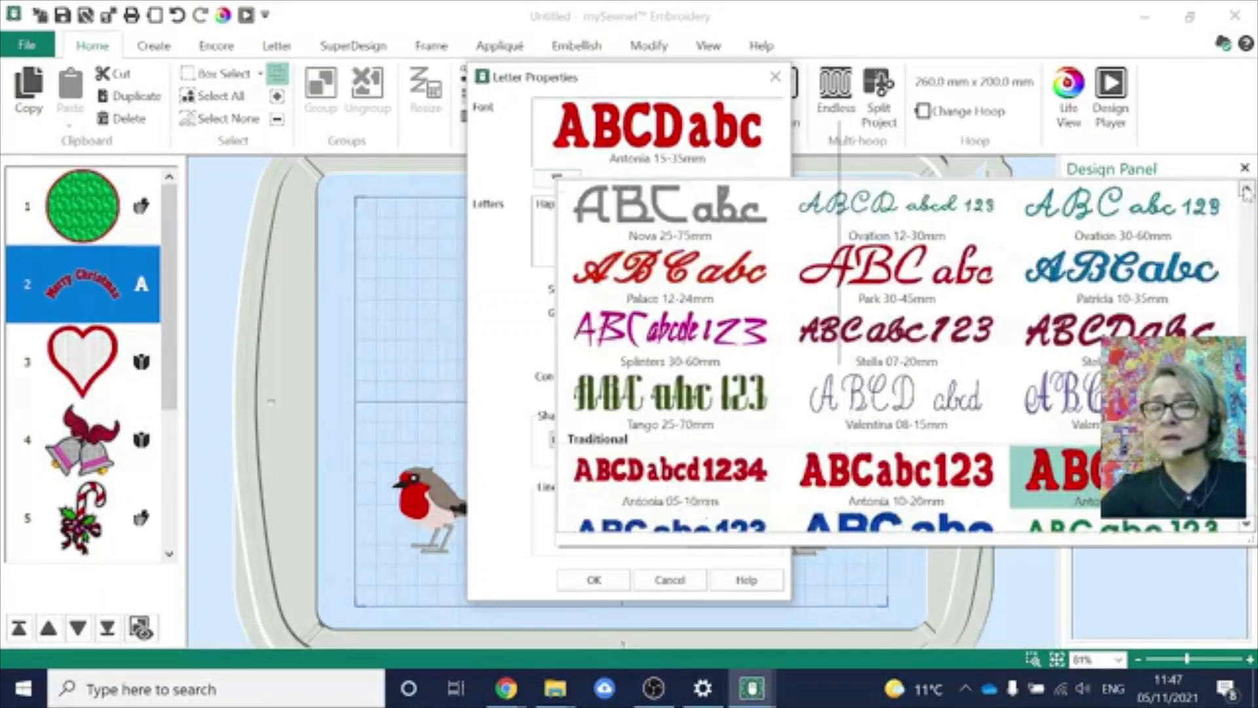
pyautogui.click(1159, 289)
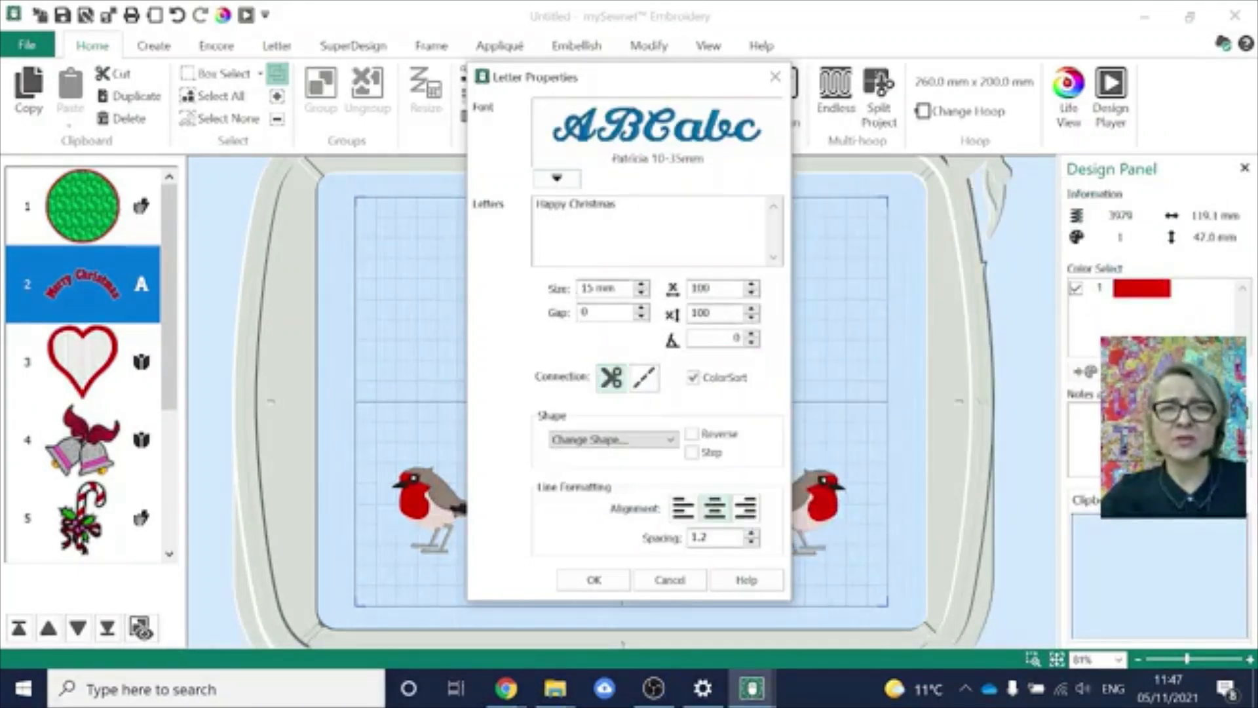
# - Set the Happy Christmas lettering size to 11 mm and change its thread to Robison-Anton Rayon 40 color 2343 Eggshell
pyautogui.click(641, 294)
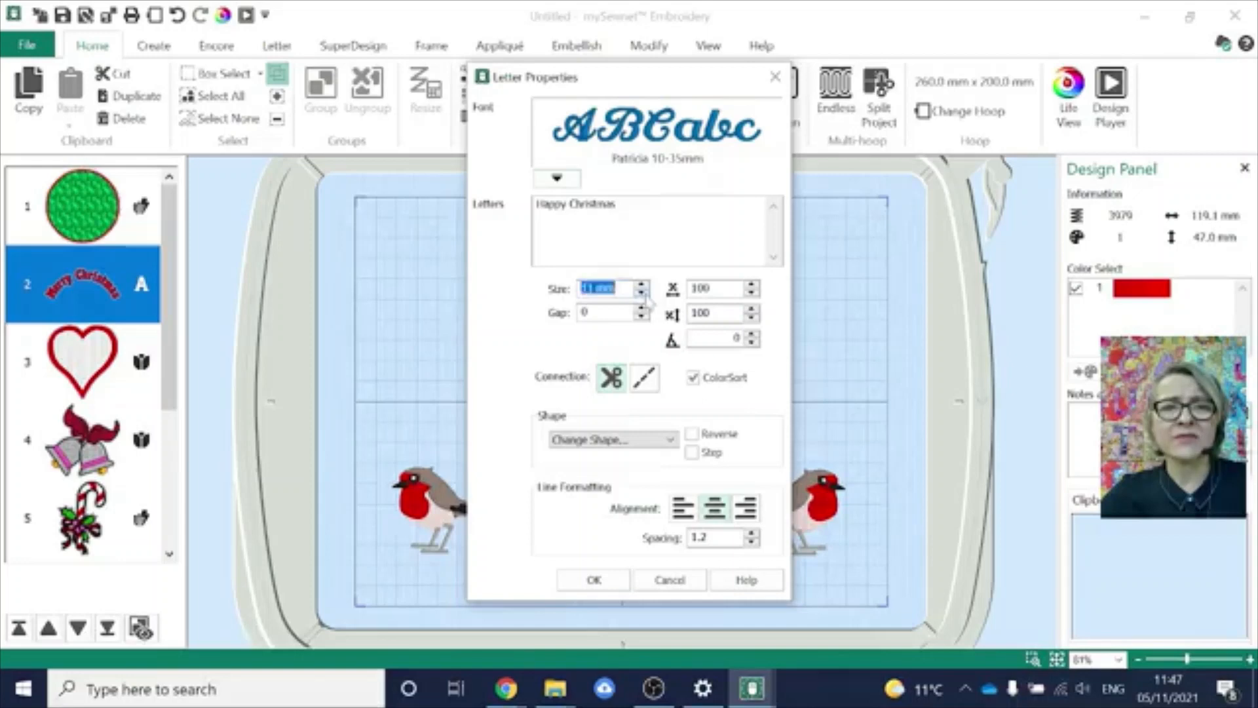
pyautogui.click(594, 581)
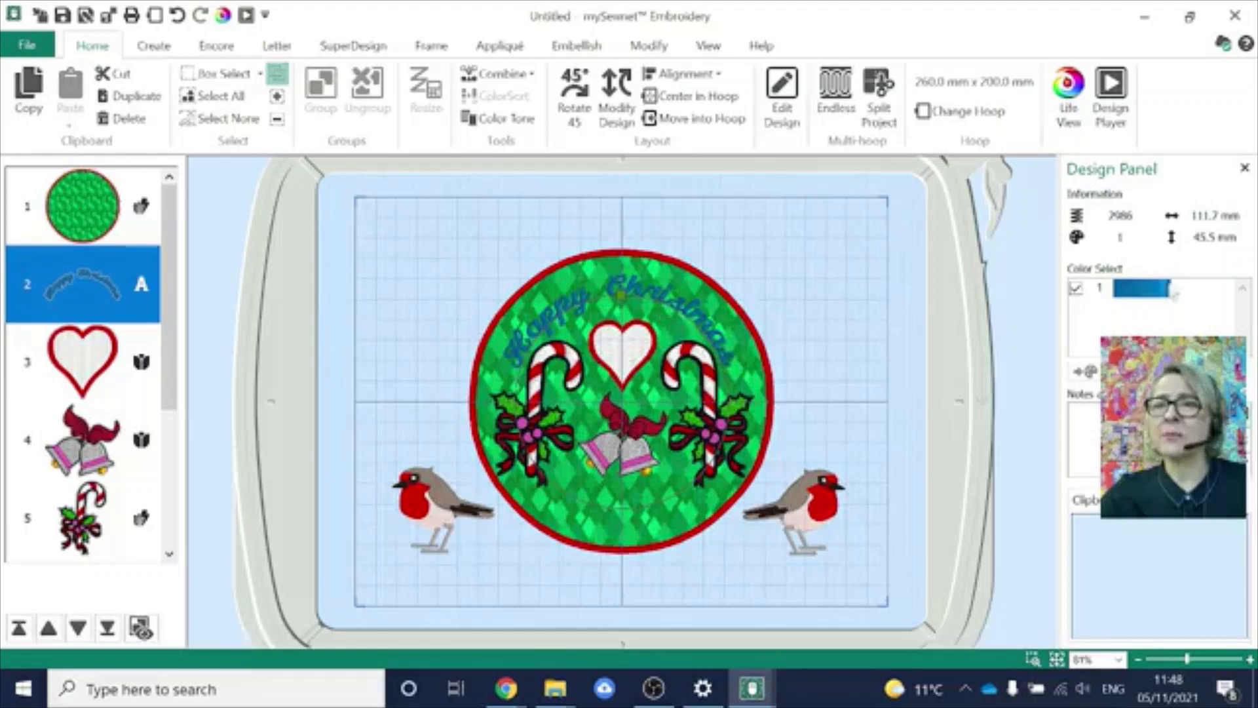
pyautogui.click(1151, 291)
pyautogui.doubleClick(1148, 287)
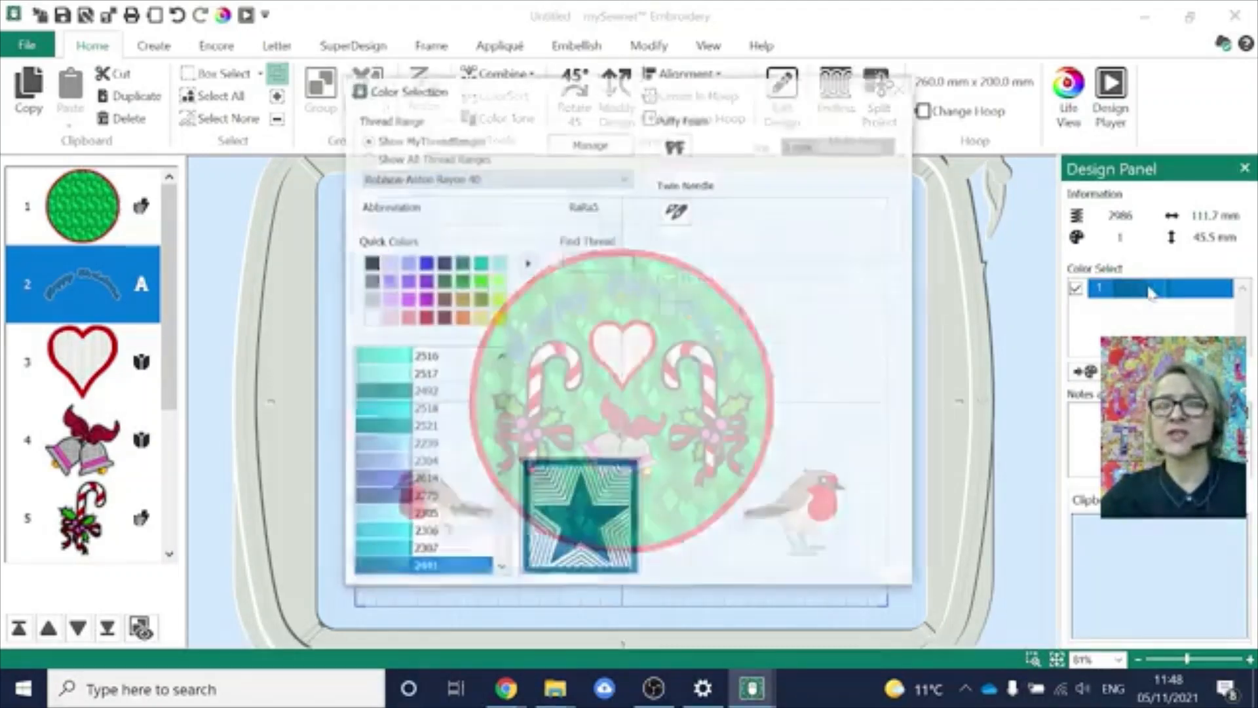
pyautogui.click(370, 318)
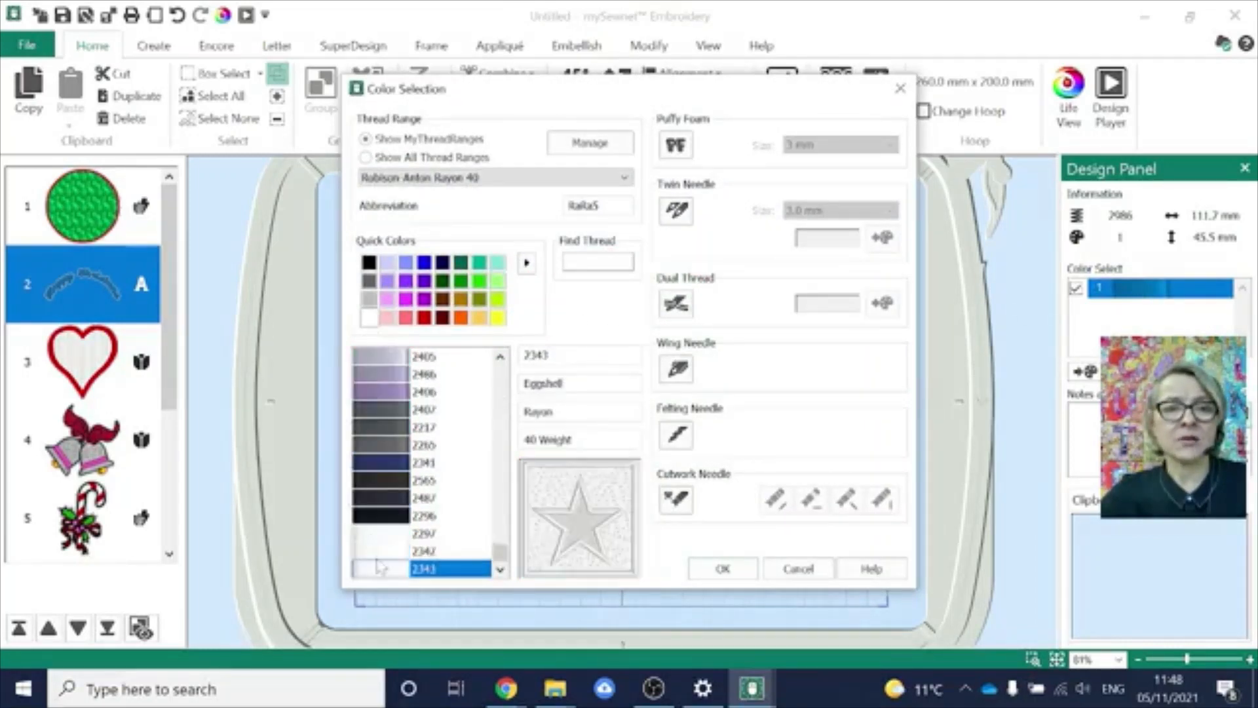
pyautogui.click(724, 570)
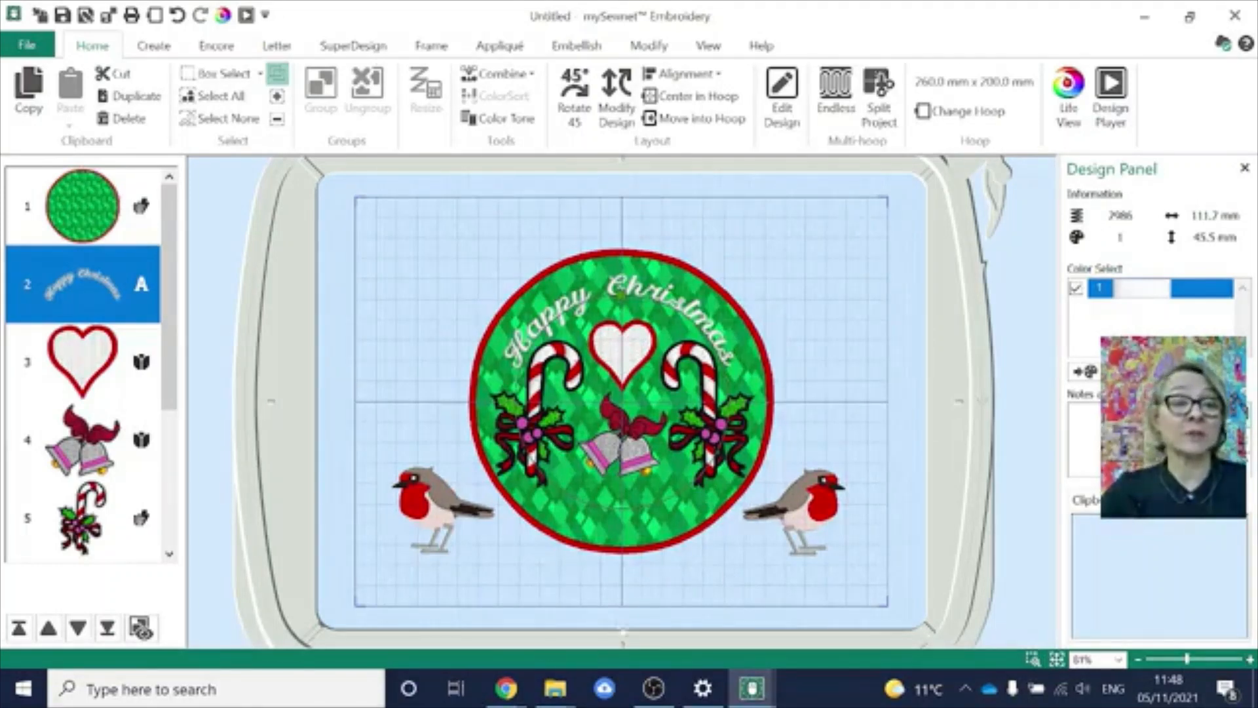
# - Select the robin left of the green circle, last in the stitching order, and open it for editing in Digitizing
pyautogui.moveTo(171, 367); pyautogui.dragTo(170, 519)
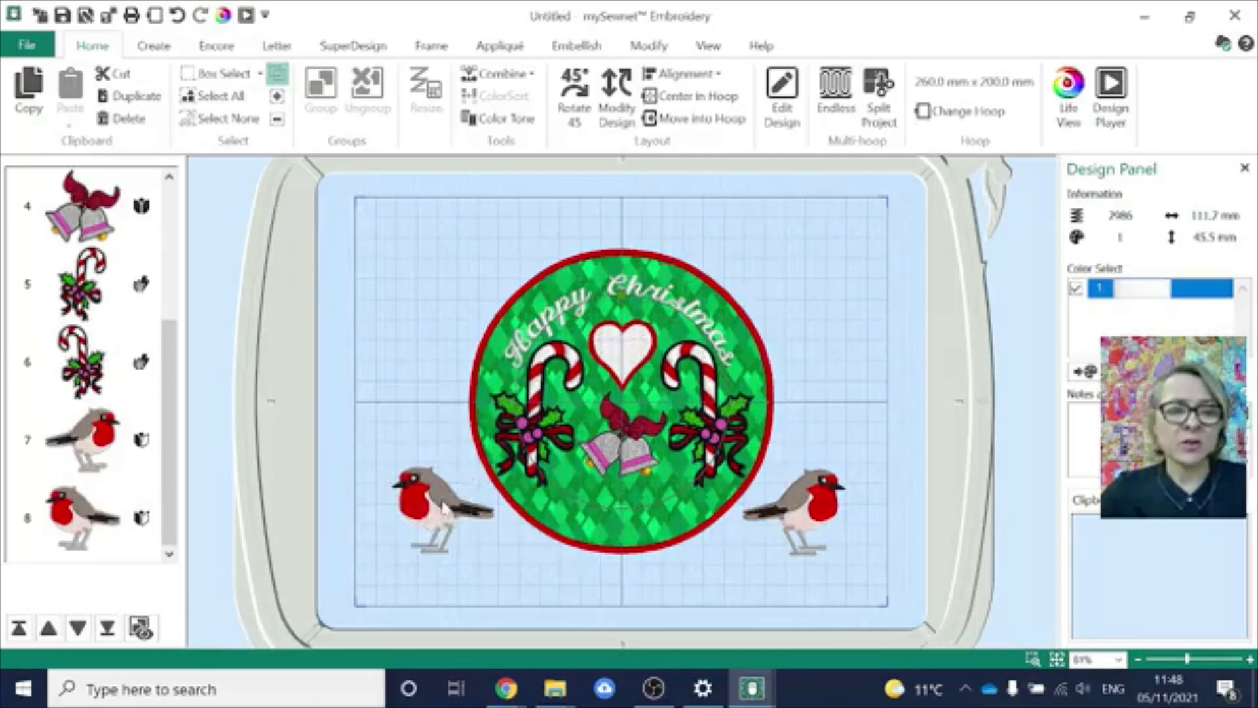
pyautogui.click(1033, 660)
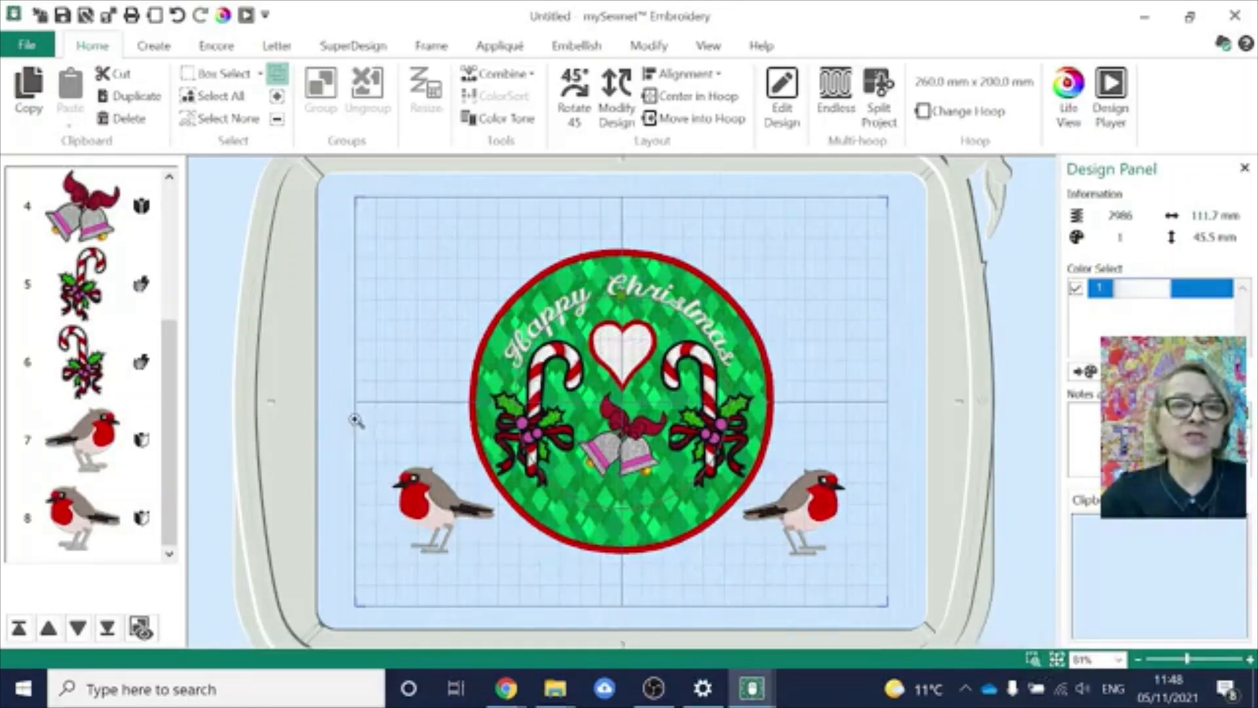
pyautogui.moveTo(356, 420); pyautogui.dragTo(590, 574)
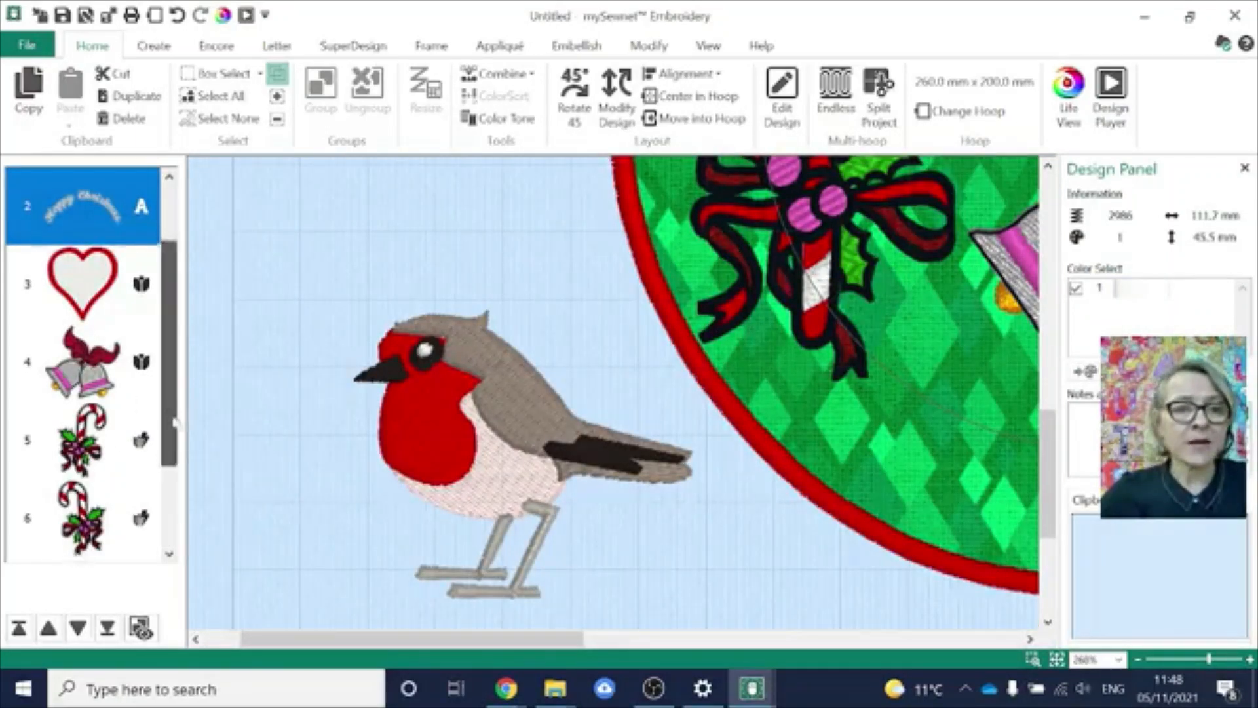
pyautogui.moveTo(169, 406); pyautogui.dragTo(185, 546)
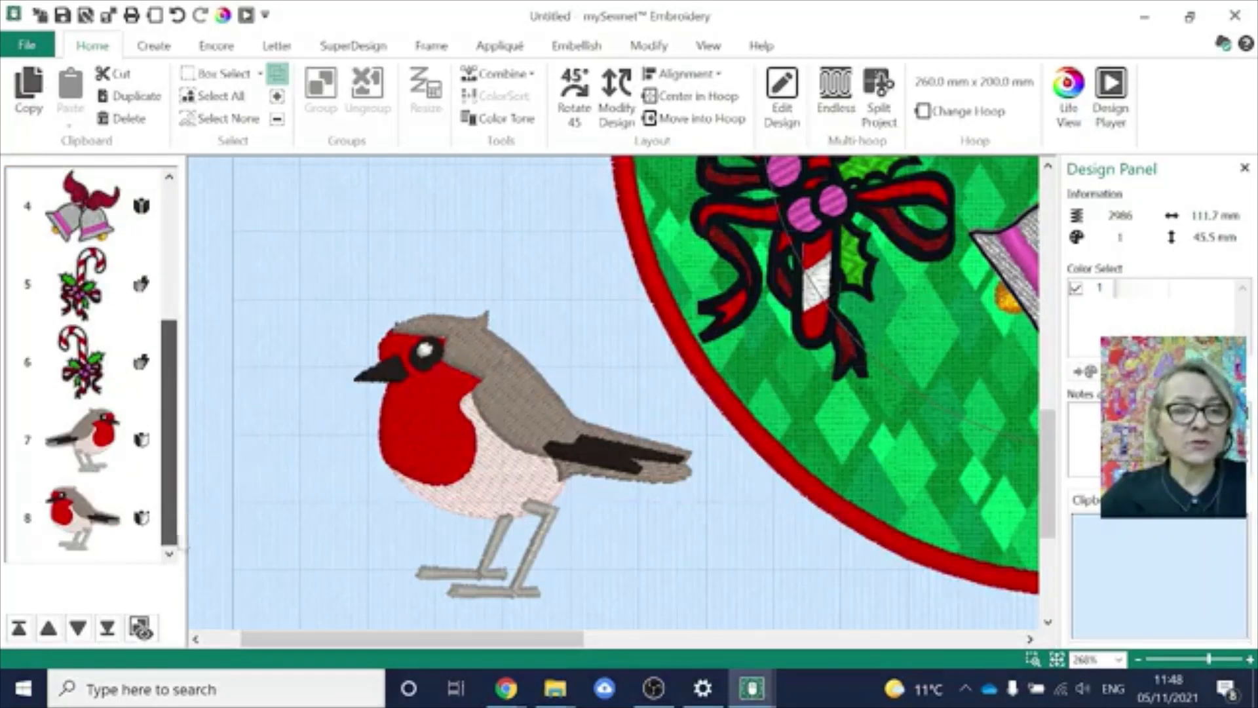
pyautogui.click(118, 531)
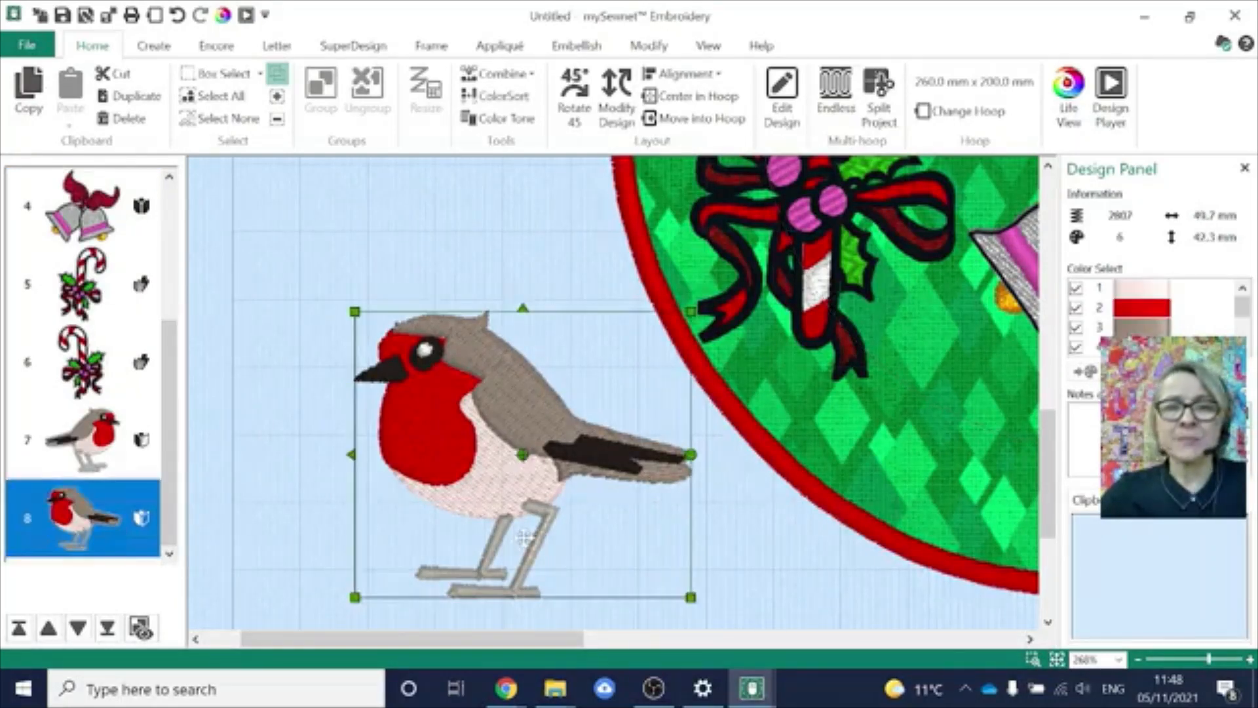
pyautogui.rightClick(137, 518)
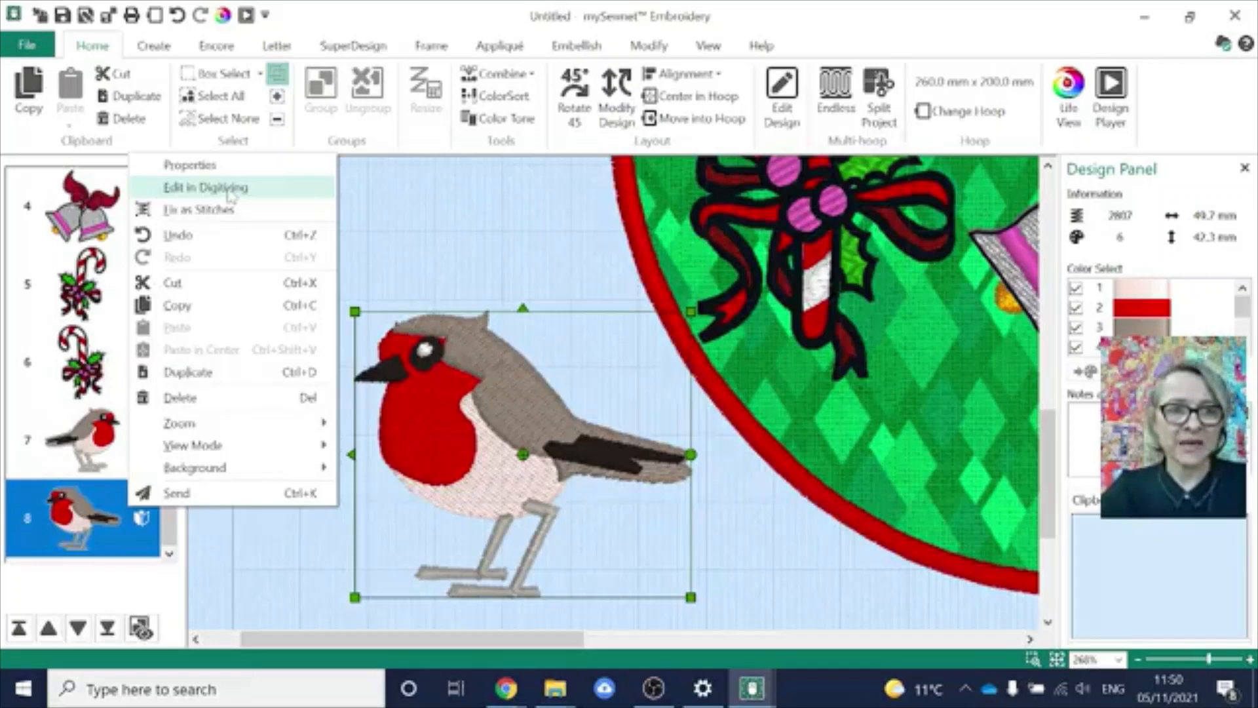
pyautogui.click(230, 190)
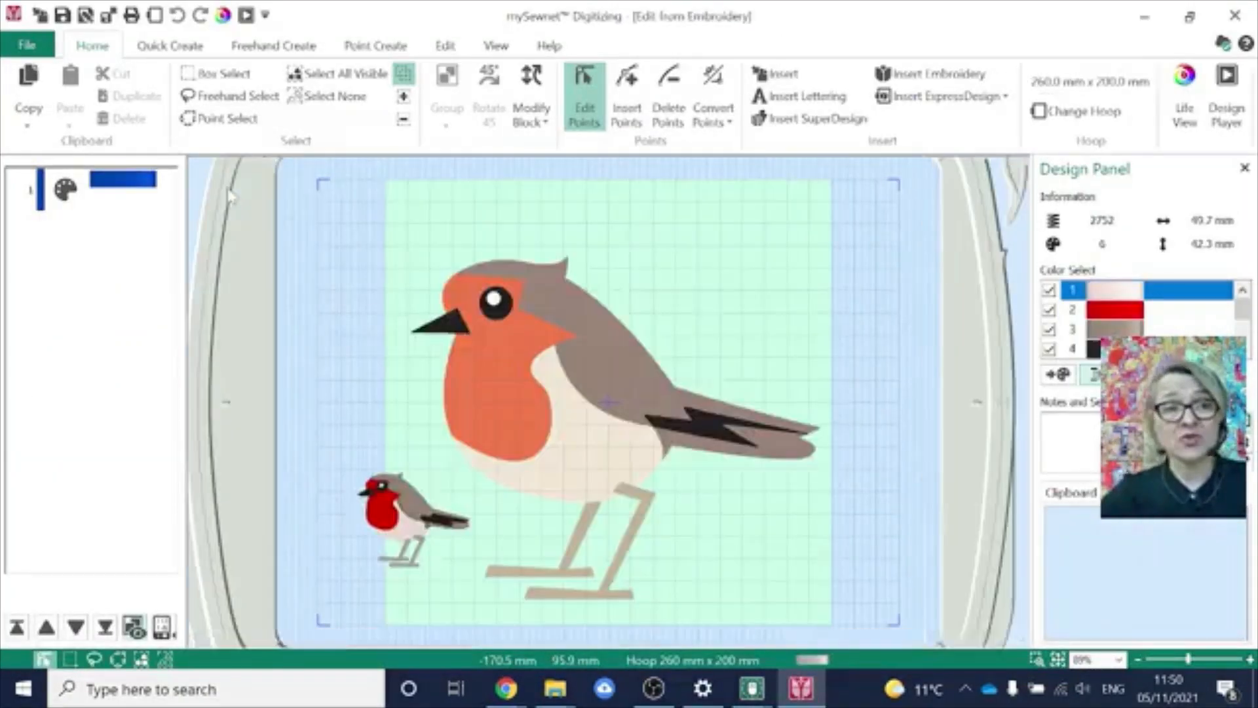
# - Fade out the background picture behind the robin so only the stitched design is displayed, in 3D view
pyautogui.click(506, 50)
pyautogui.click(434, 75)
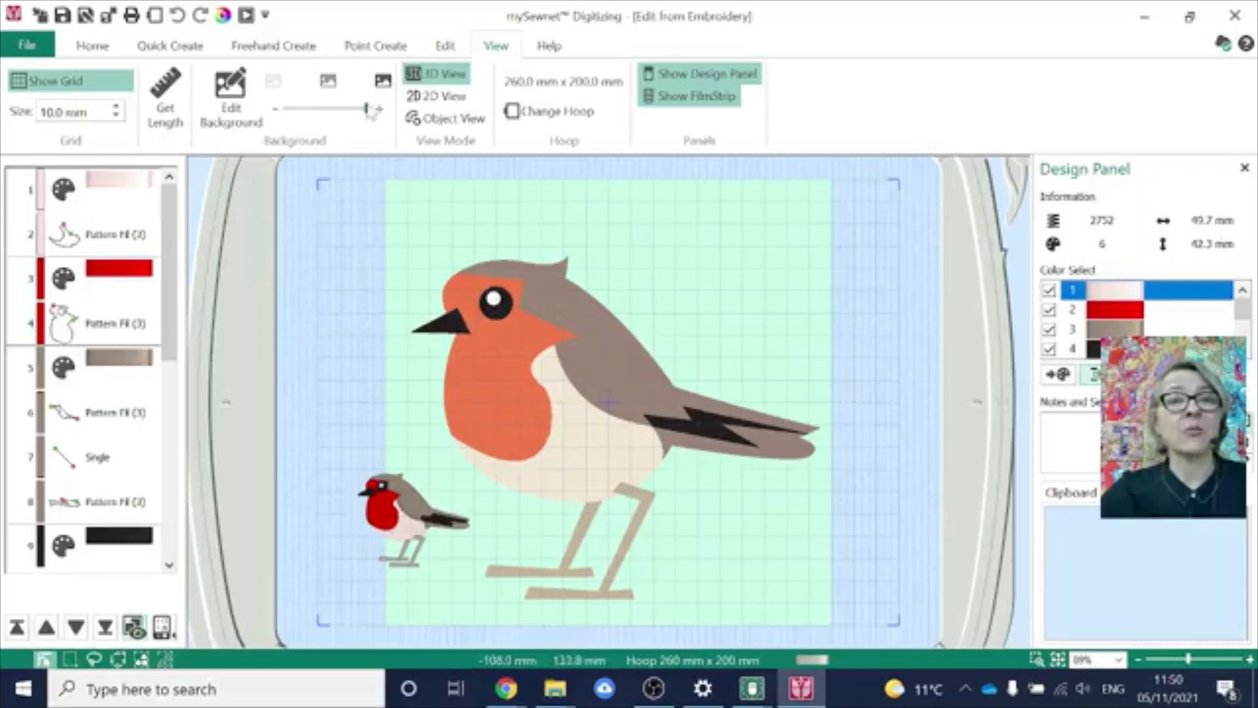
pyautogui.moveTo(365, 108); pyautogui.dragTo(276, 116)
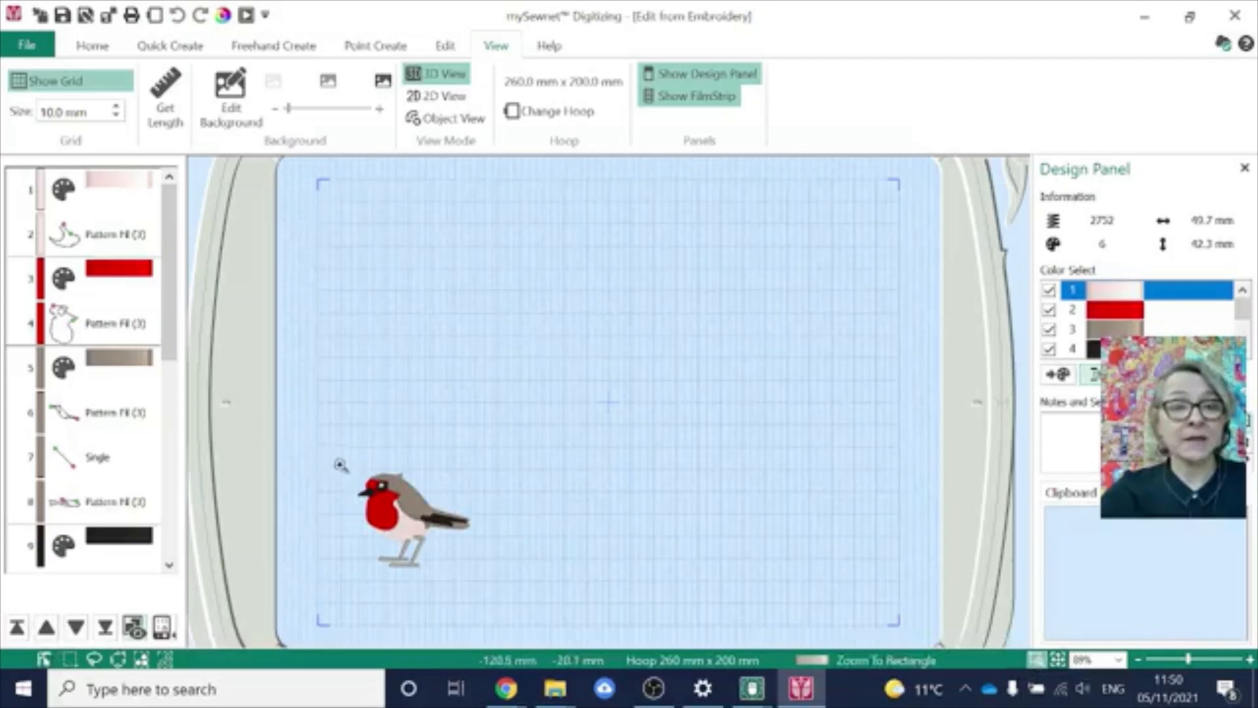
# - Select the pattern fill of the robin's gray back and open its properties
pyautogui.moveTo(338, 464); pyautogui.dragTo(504, 576)
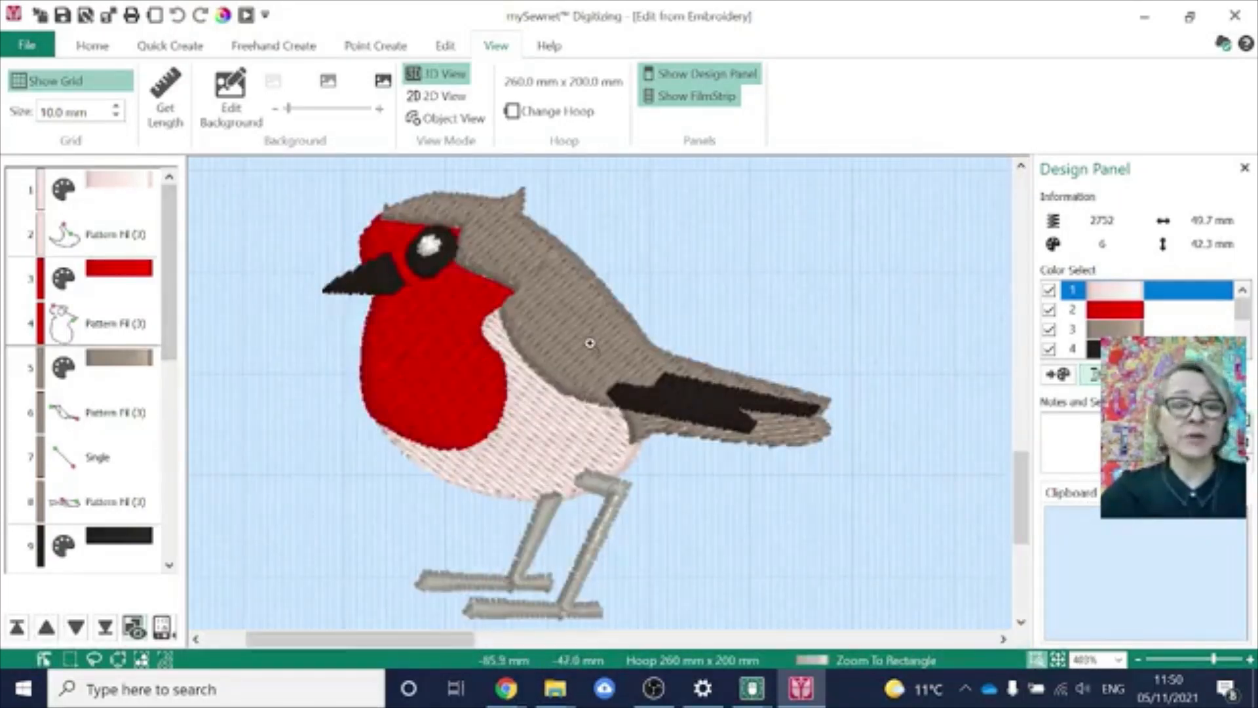
pyautogui.press('ctrl')
pyautogui.press('ctrl')
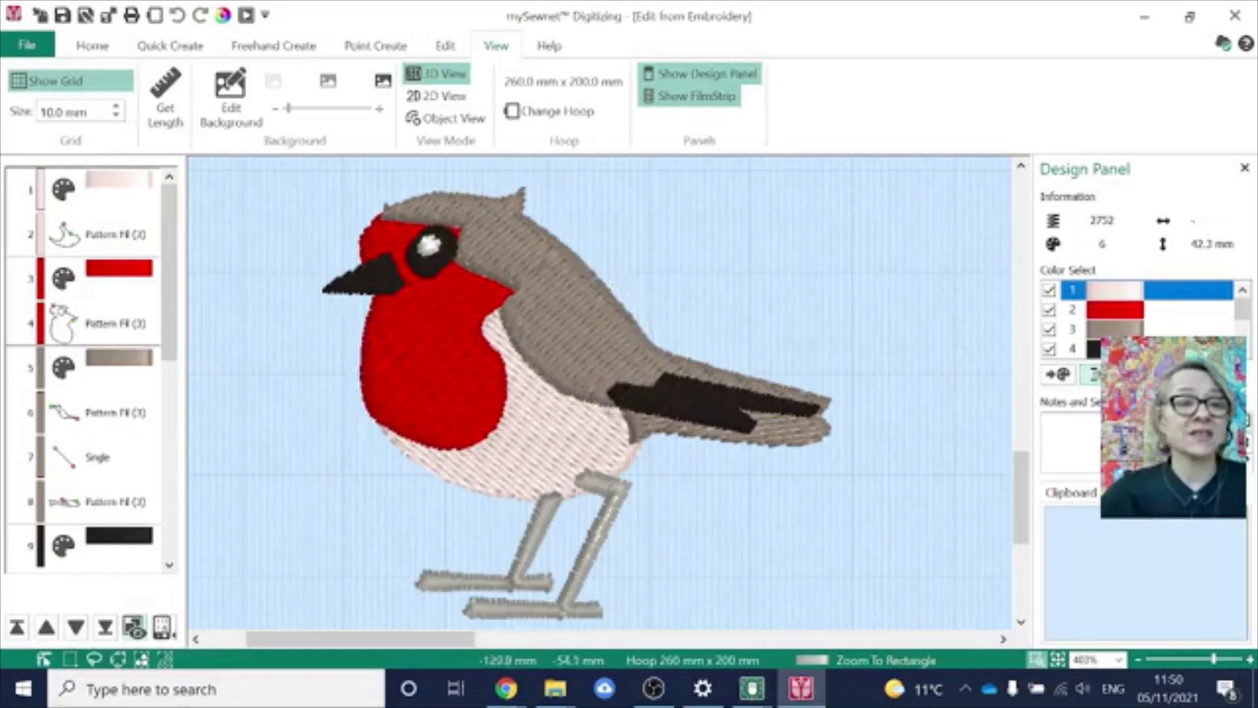
pyautogui.moveTo(118, 423)
pyautogui.press('ctrl')
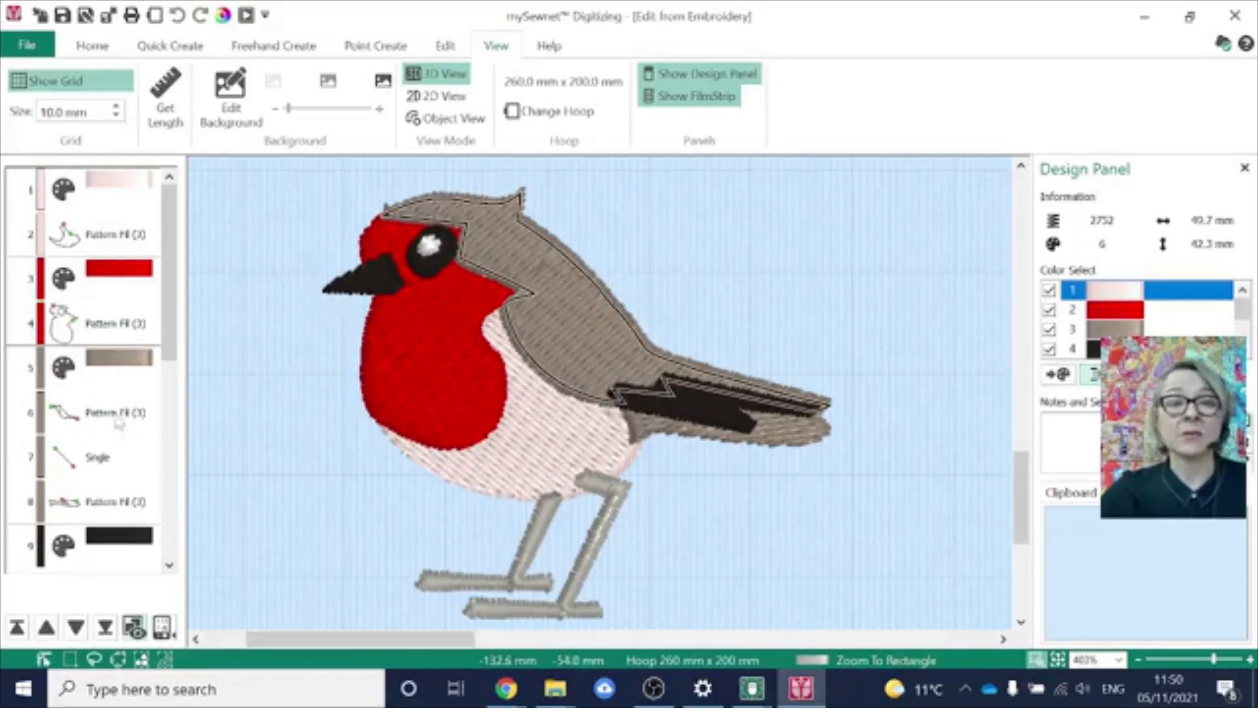
pyautogui.click(118, 421)
pyautogui.rightClick(118, 422)
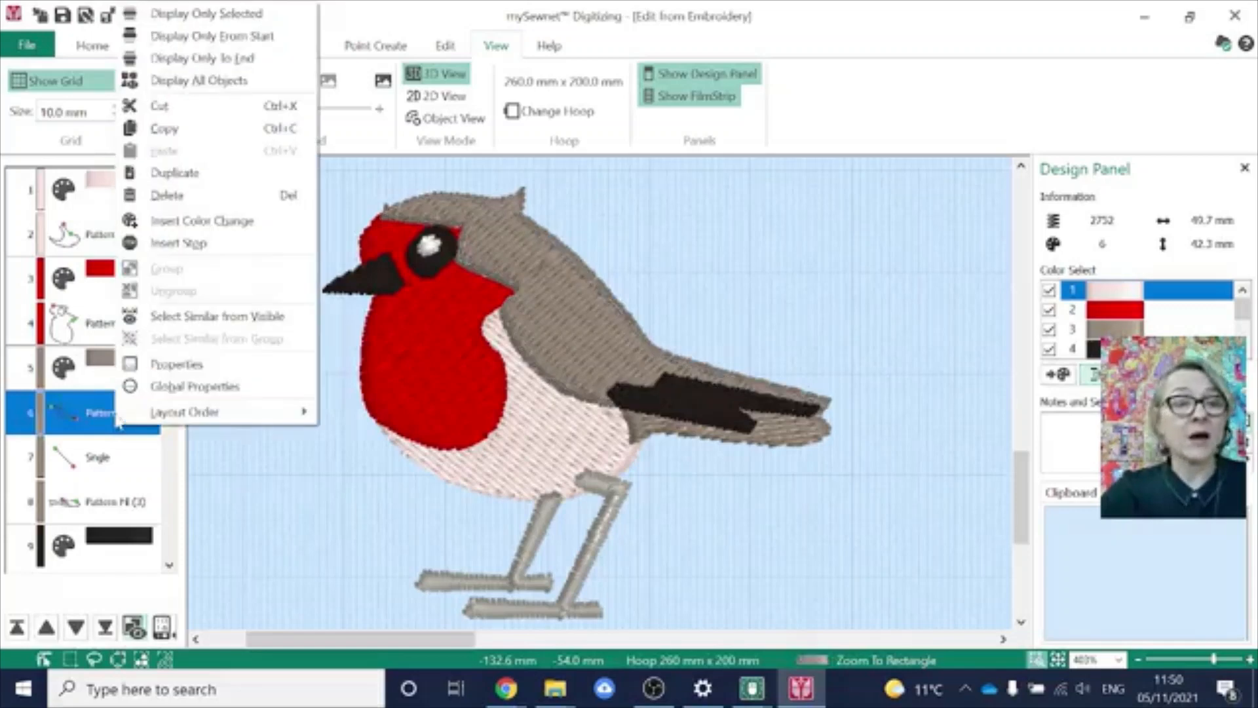
pyautogui.click(172, 364)
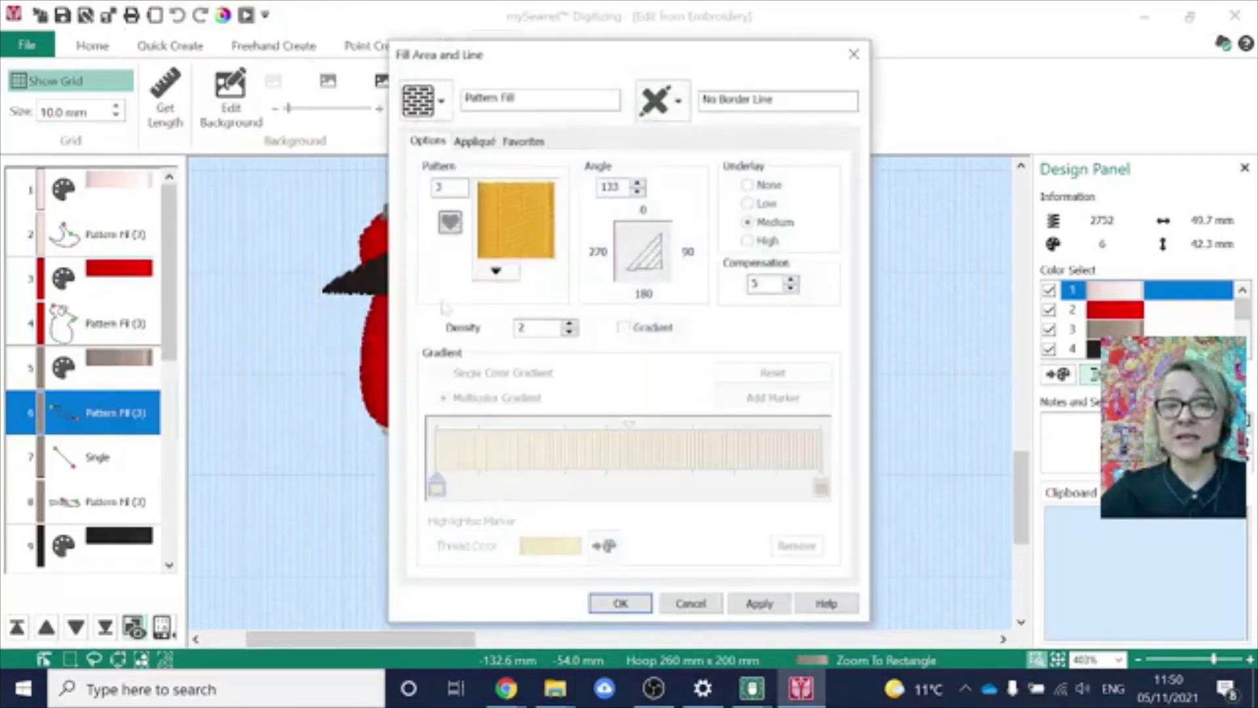
# - Change the gray back's fill to pattern 16 from Standard 2 and apply it to the robin
pyautogui.press('ctrl')
pyautogui.press('ctrl')
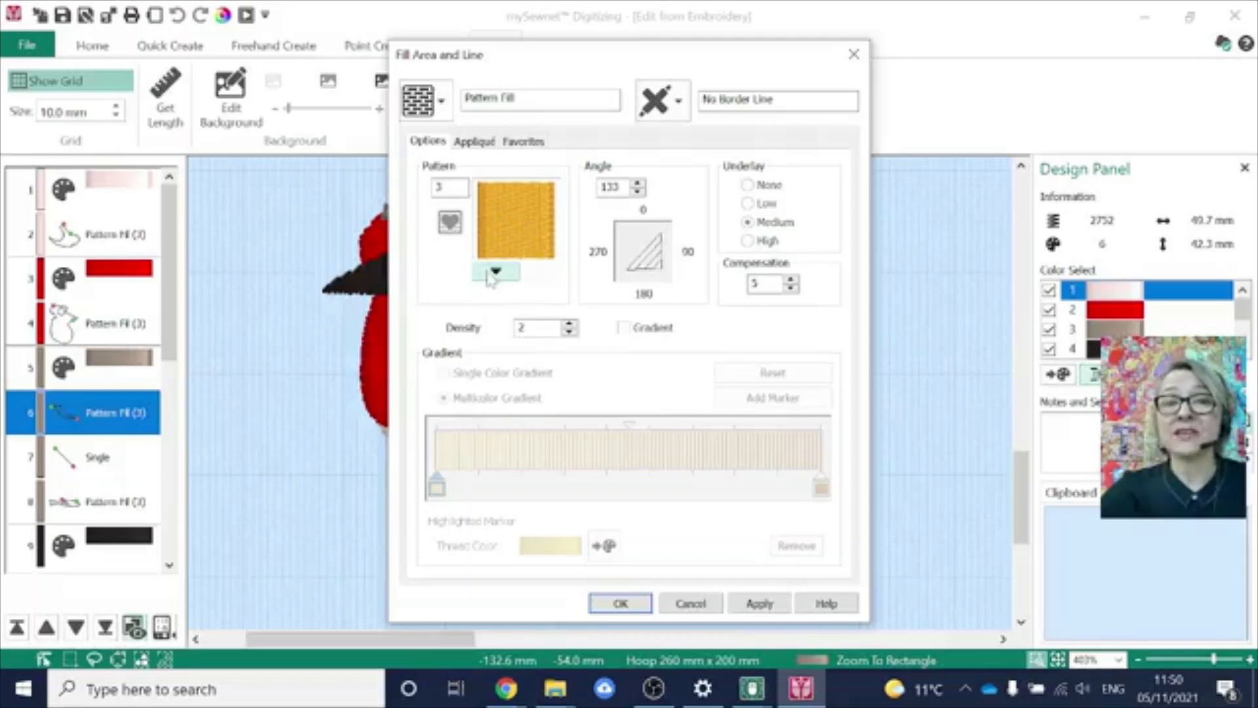
pyautogui.click(488, 272)
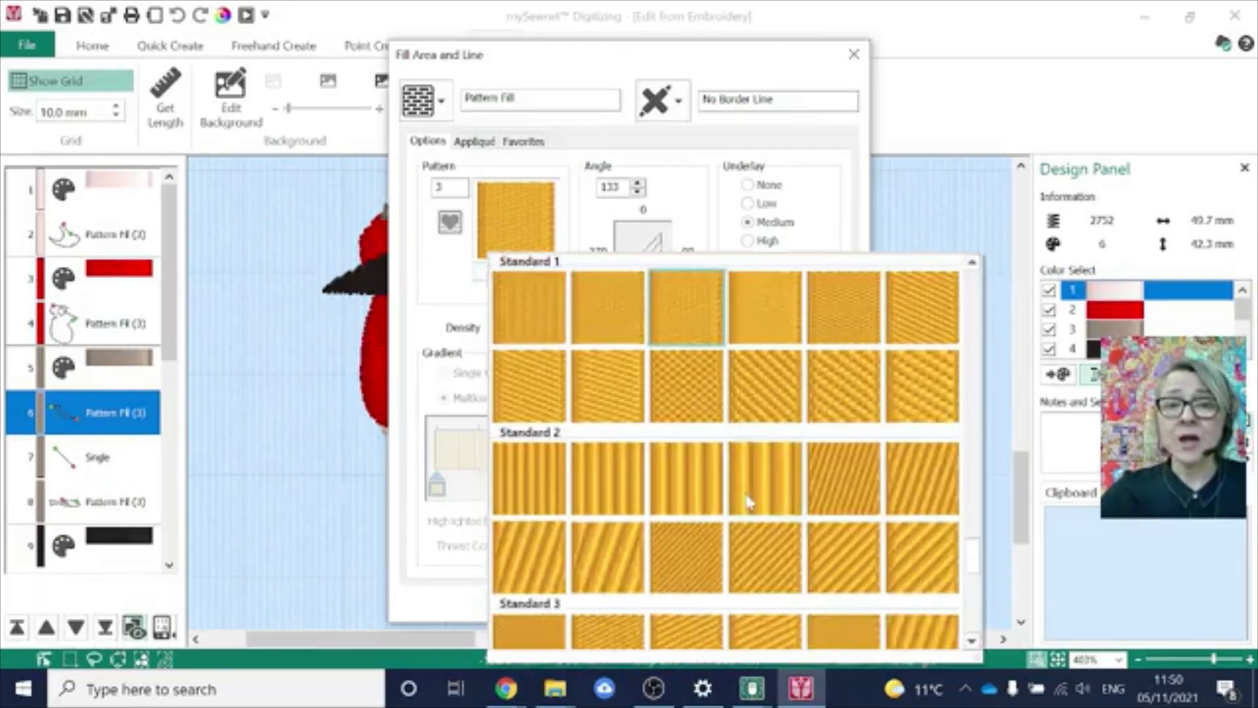
pyautogui.click(749, 502)
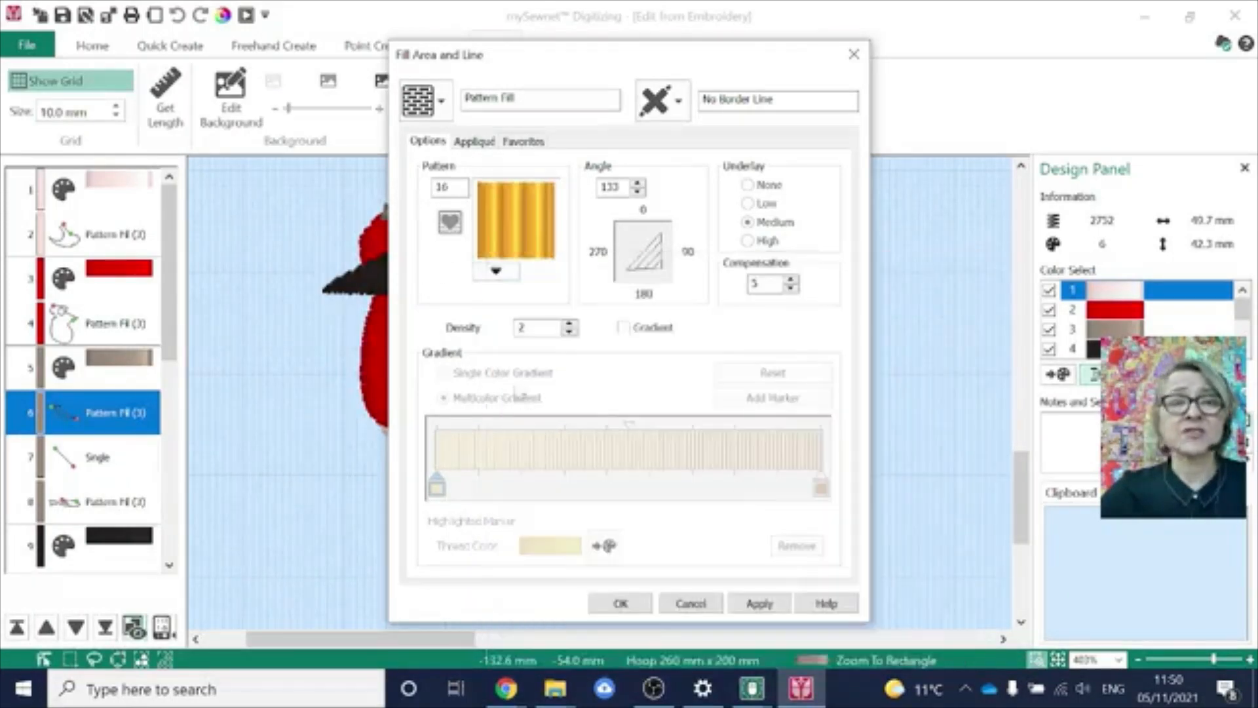
pyautogui.moveTo(697, 47); pyautogui.dragTo(1009, 27)
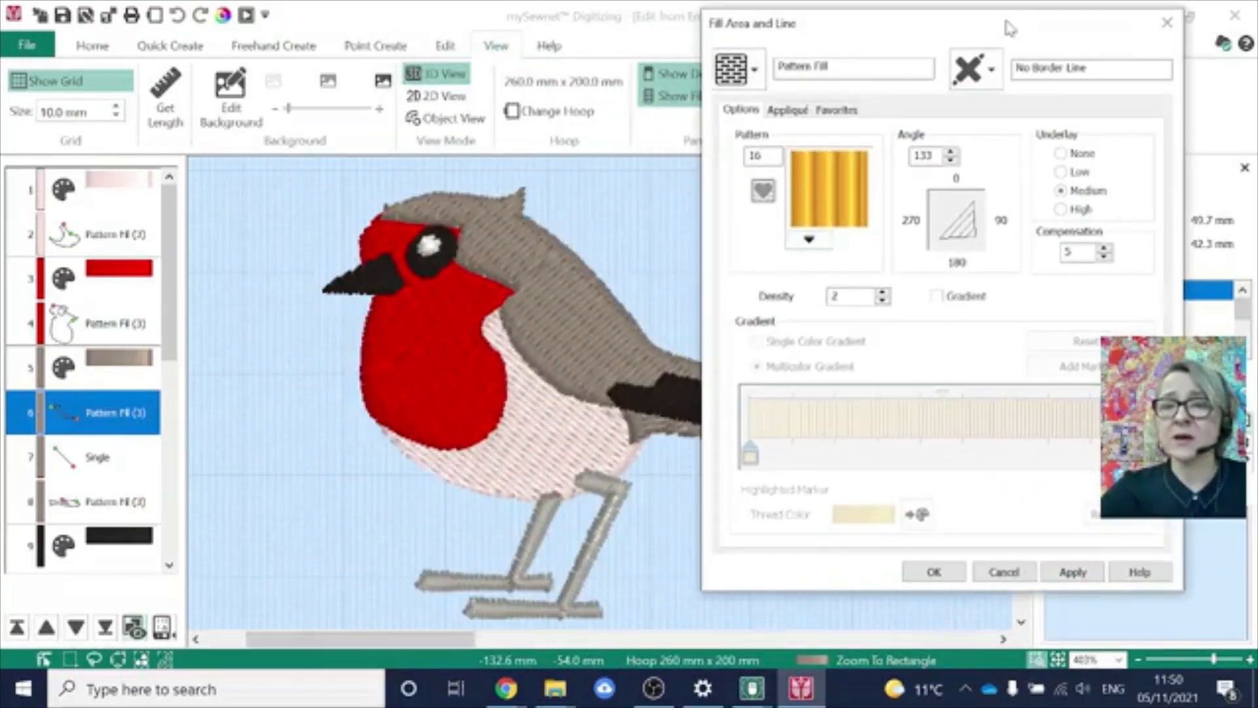
pyautogui.click(1073, 574)
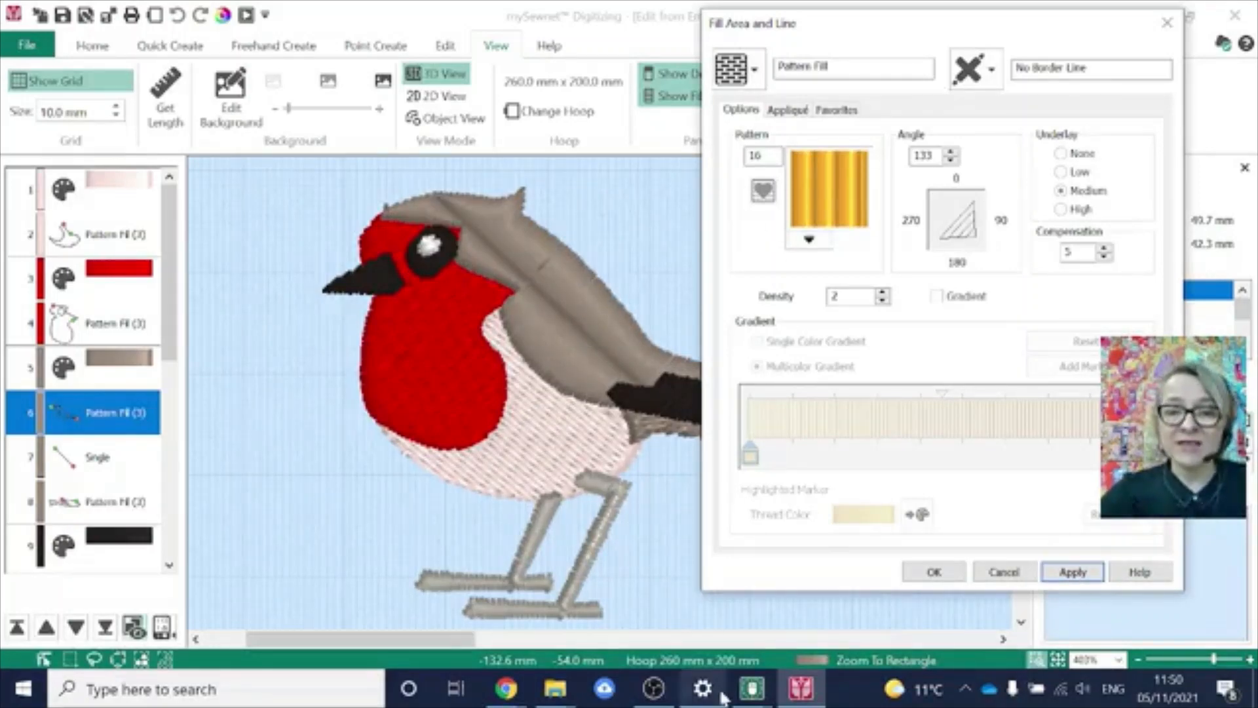
# - Switch to the mySewnet Embroidery window containing the robin layout and check the robin's fill there
pyautogui.moveTo(746, 693)
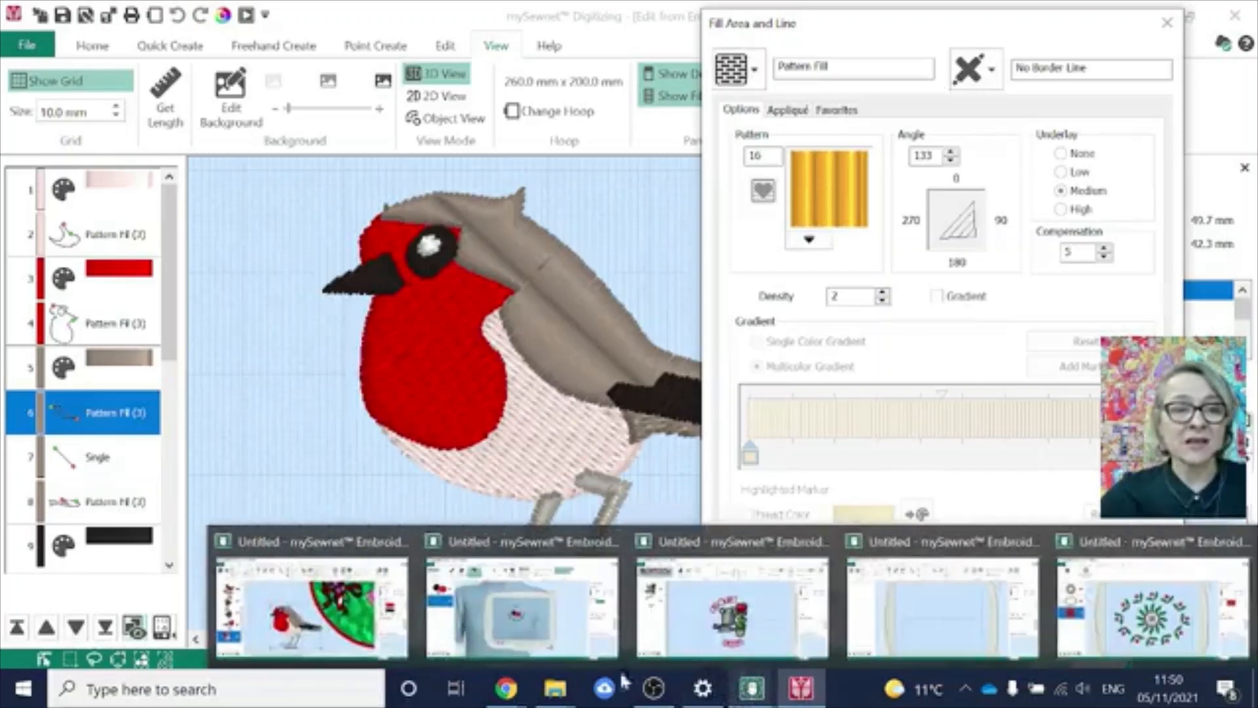
pyautogui.click(288, 615)
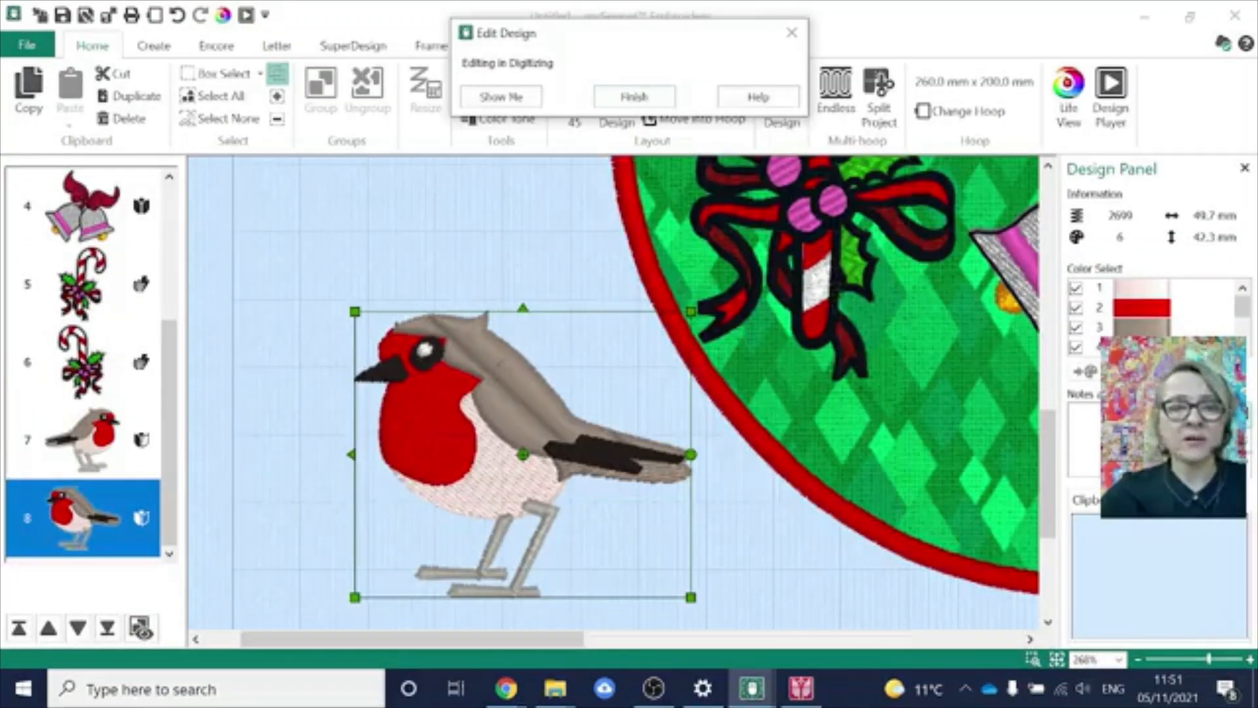
pyautogui.press('ctrl')
pyautogui.press('ctrl')
pyautogui.press('ctrl')
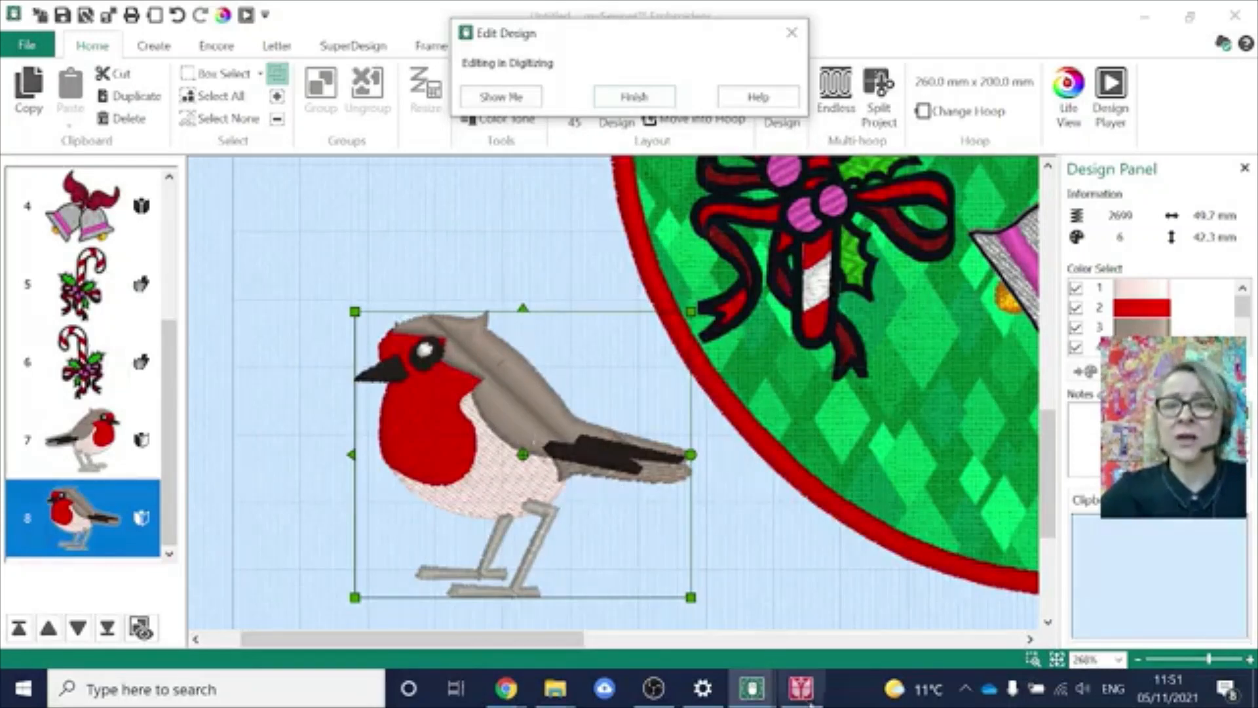
# - Back in mySewnet Digitizing, set the gray back's fill to pattern 57, confirm it, and check the robin in the mySewnet Embroidery layout
pyautogui.moveTo(807, 700)
pyautogui.press('ctrl')
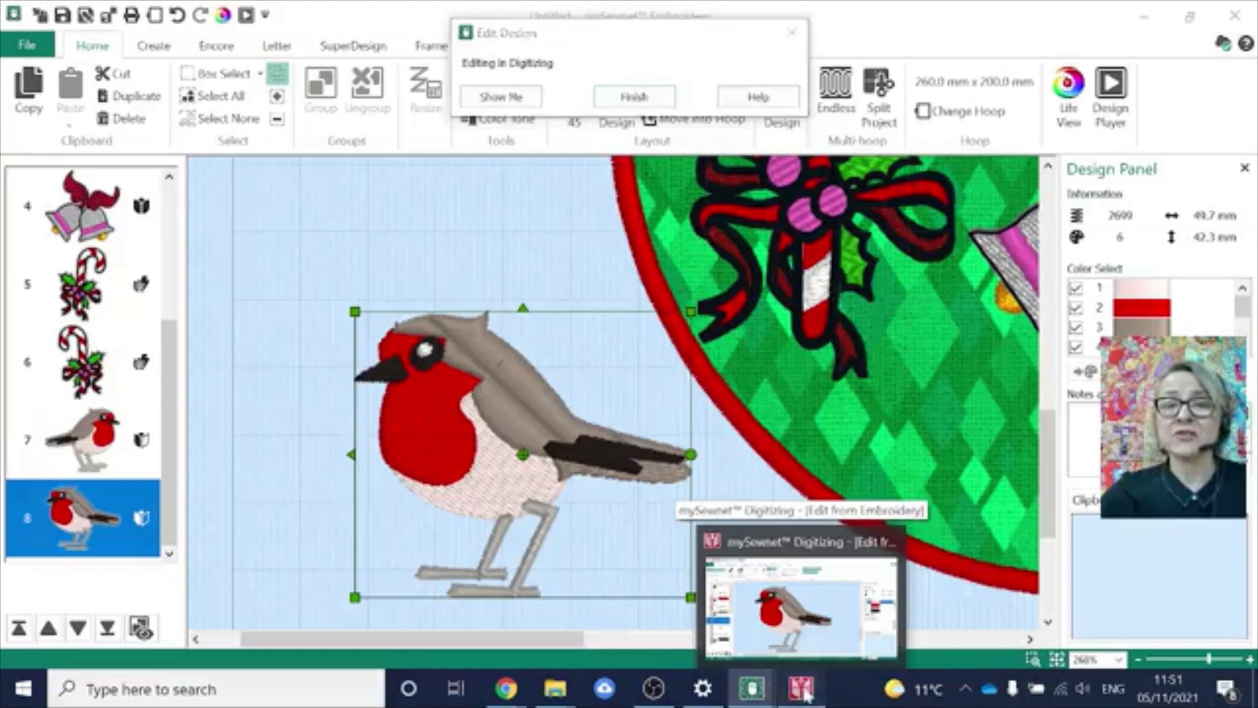
pyautogui.click(807, 701)
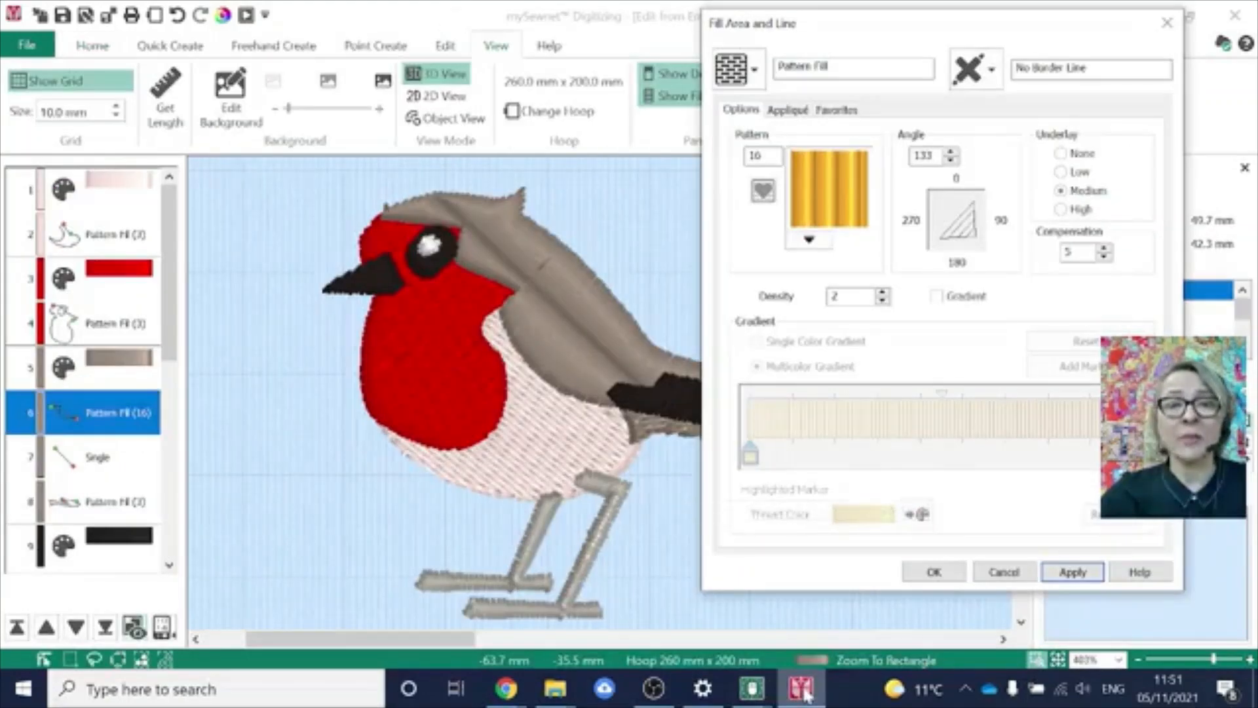
pyautogui.click(812, 240)
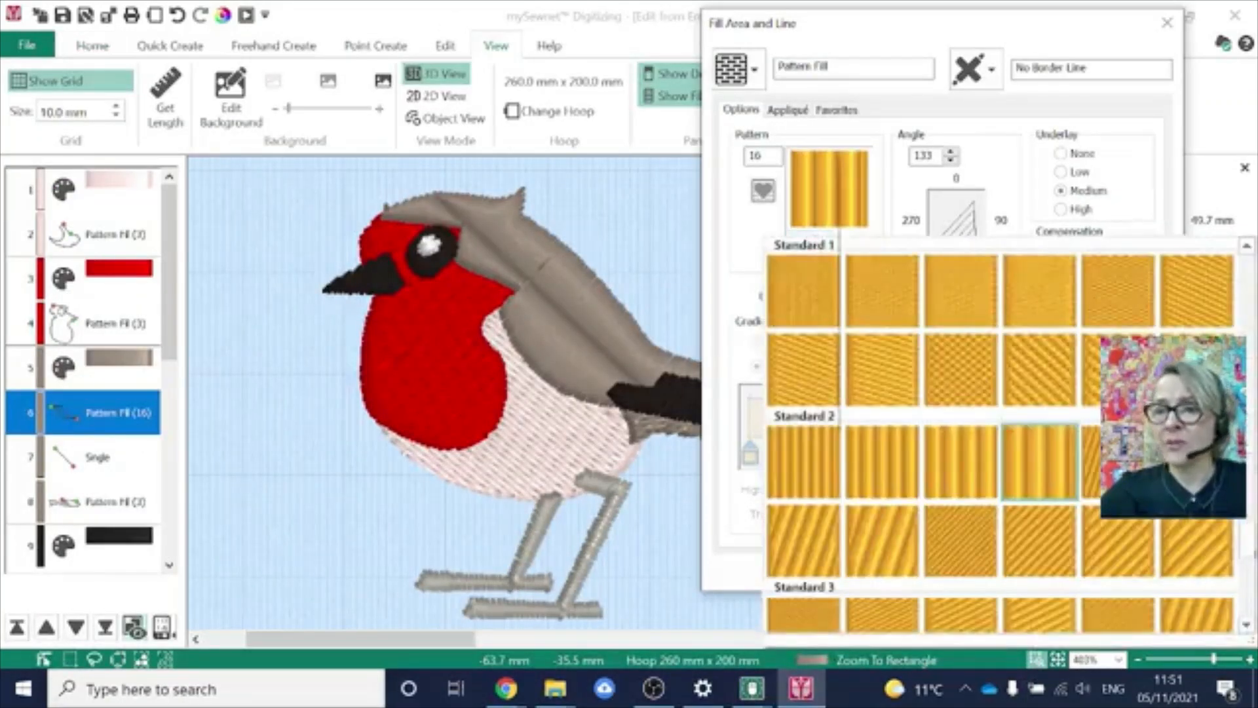
pyautogui.scroll(-10, 1000, 436)
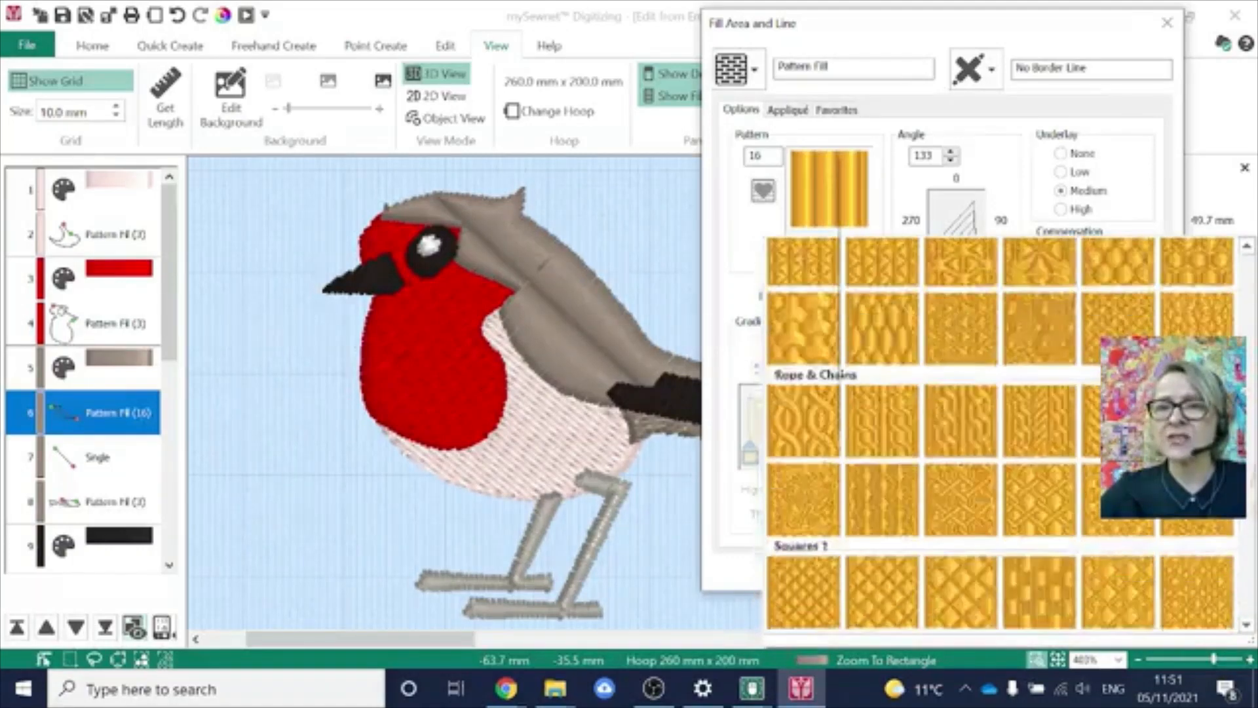
pyautogui.scroll(10, 1001, 436)
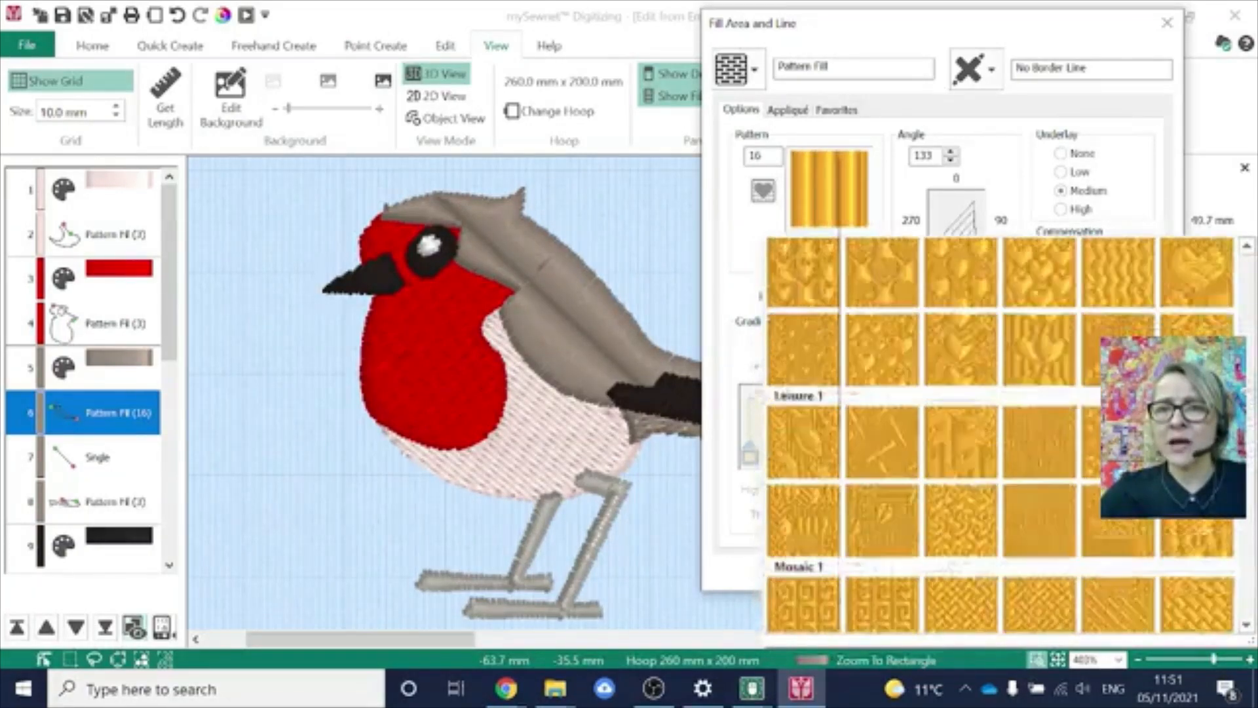
pyautogui.scroll(8, 1001, 436)
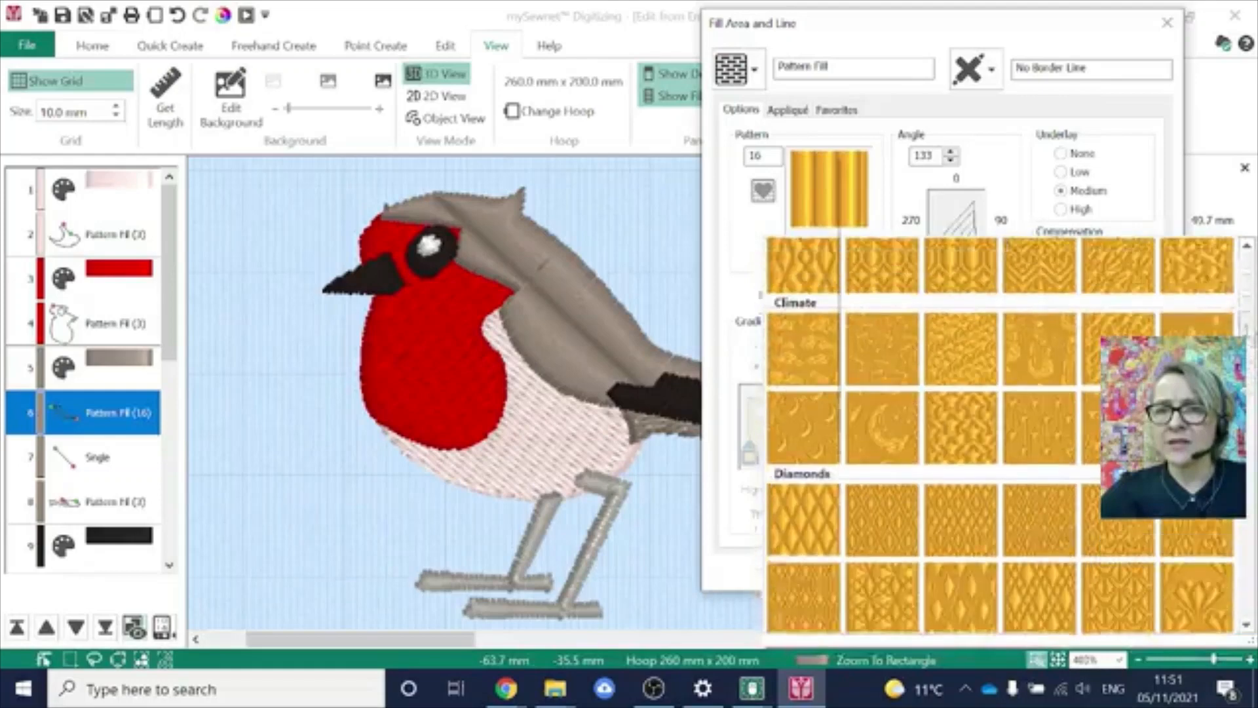
pyautogui.moveTo(1249, 325); pyautogui.dragTo(1246, 297)
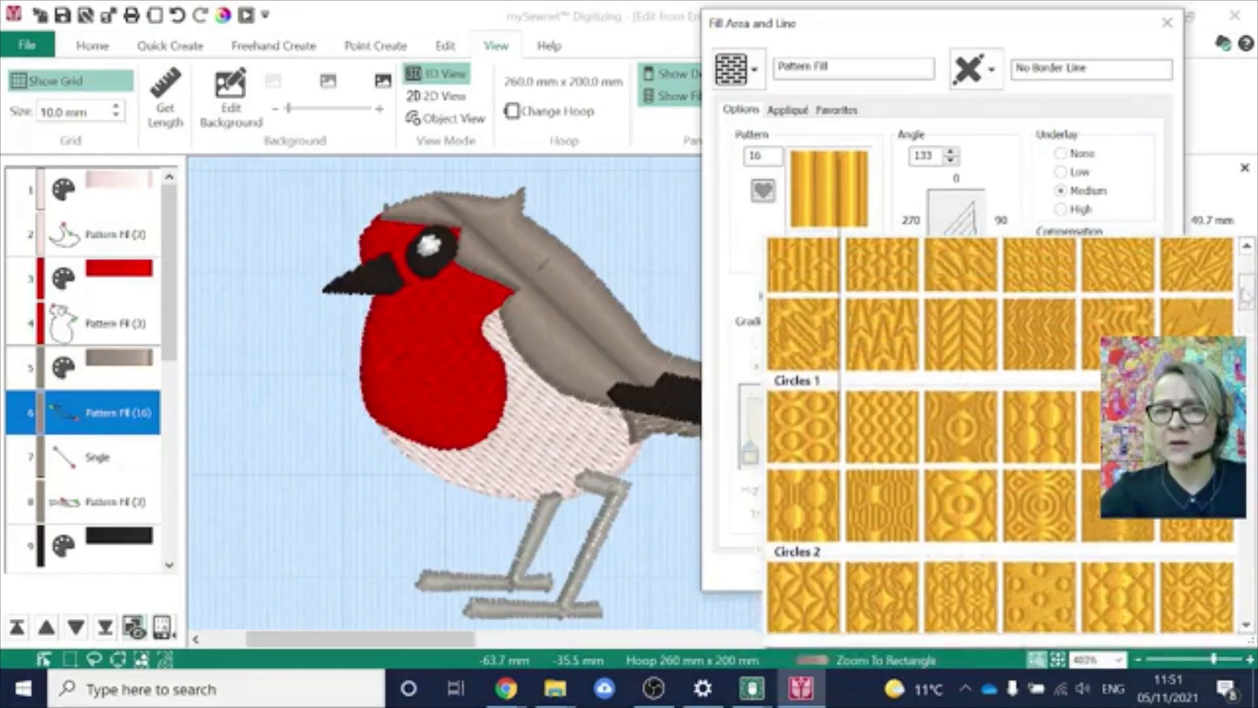
pyautogui.click(960, 346)
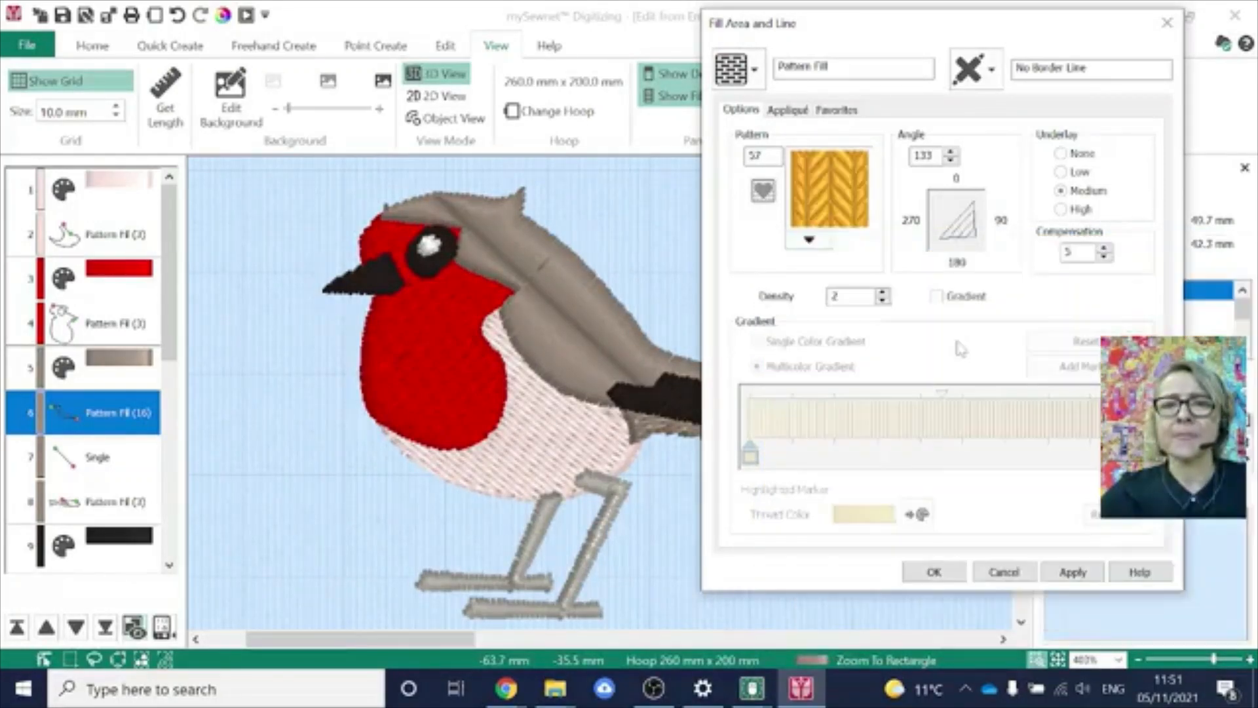
pyautogui.click(1088, 576)
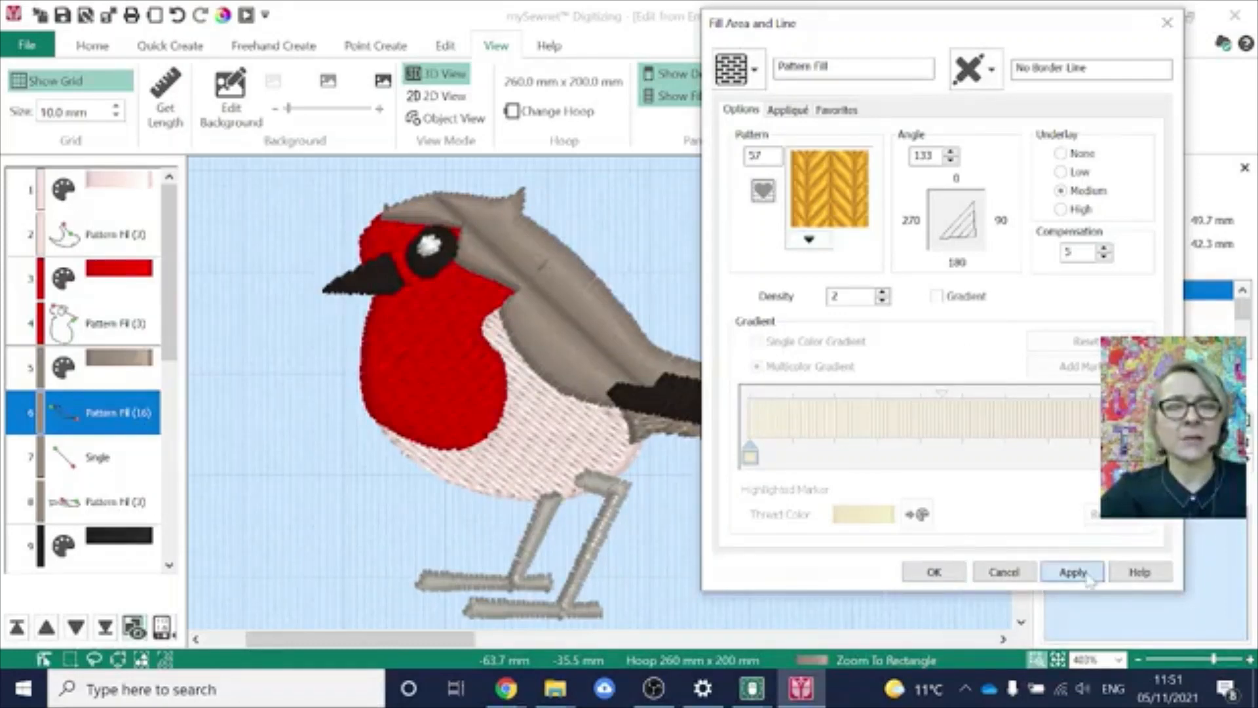
pyautogui.click(936, 572)
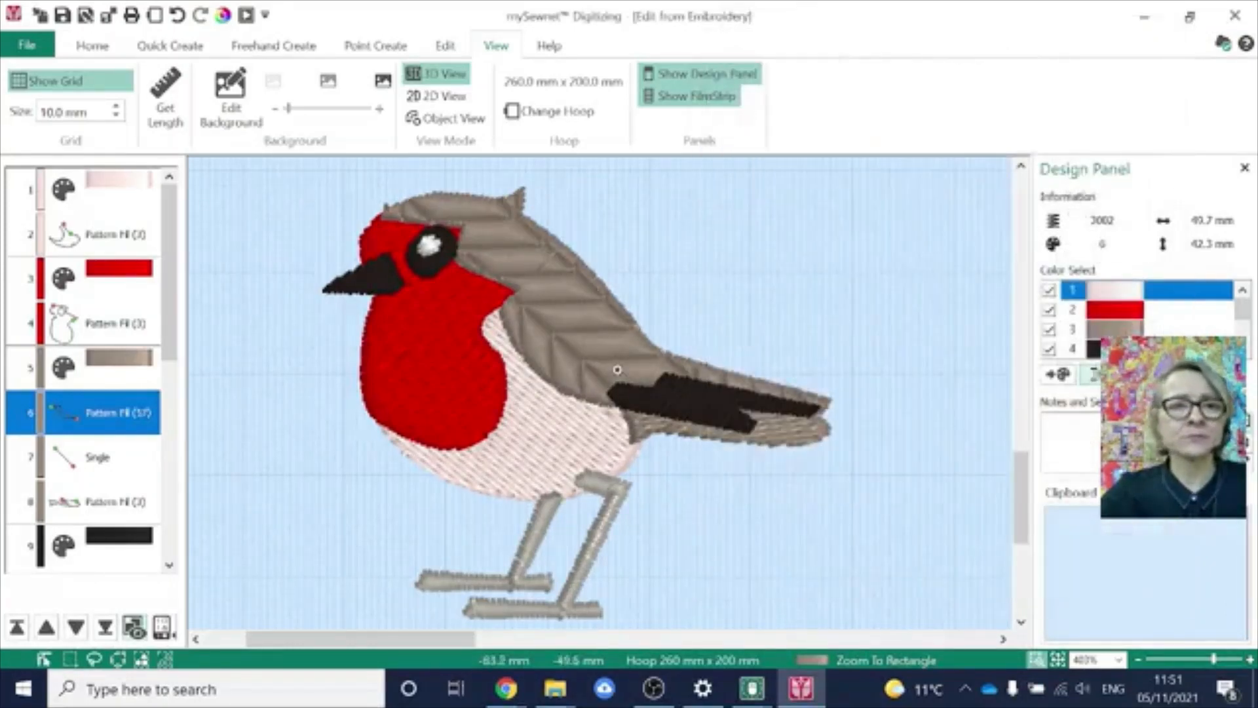
pyautogui.click(754, 699)
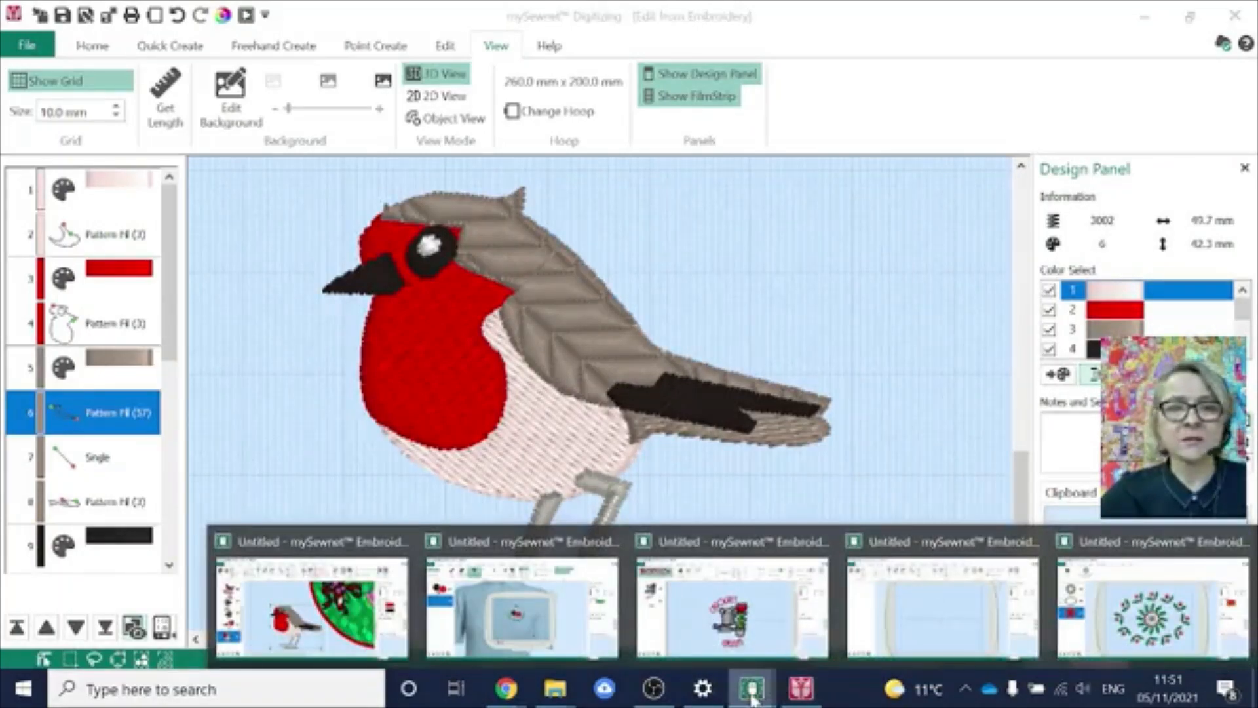
pyautogui.click(342, 632)
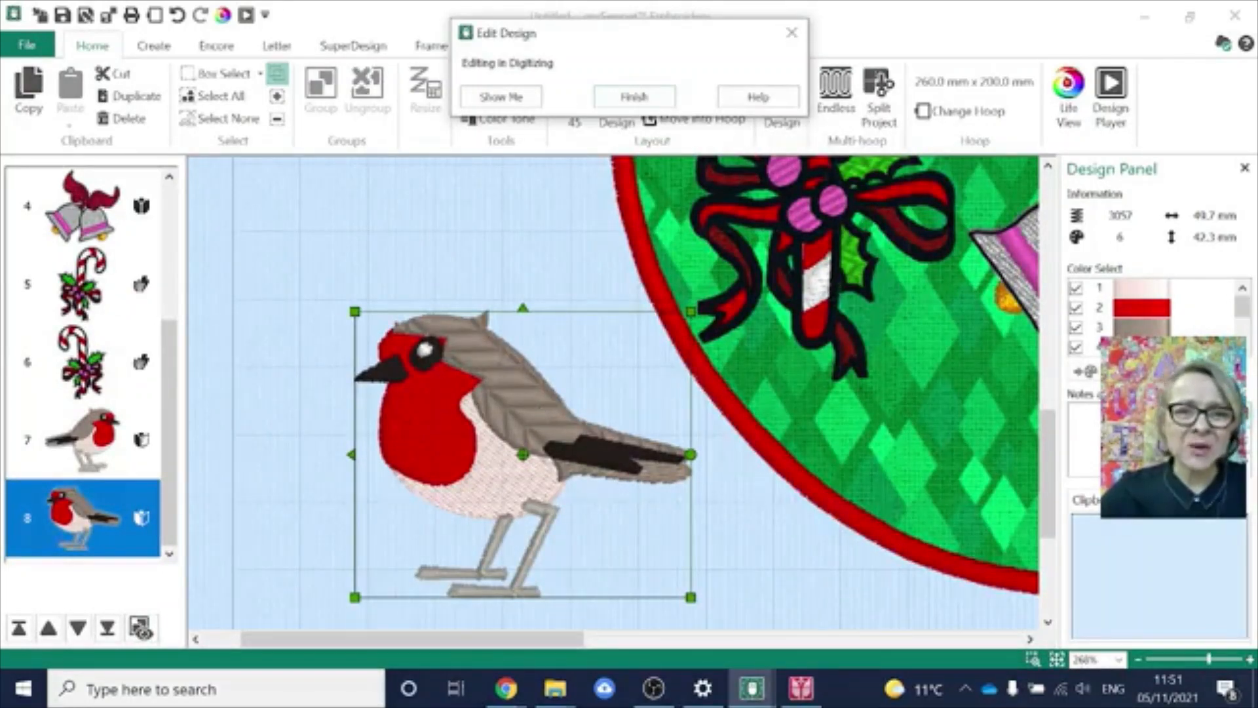
# - In mySewnet Digitizing, edit the points of the robin's gray back and swing the pattern's angle handle upward to change the fill direction
pyautogui.click(800, 690)
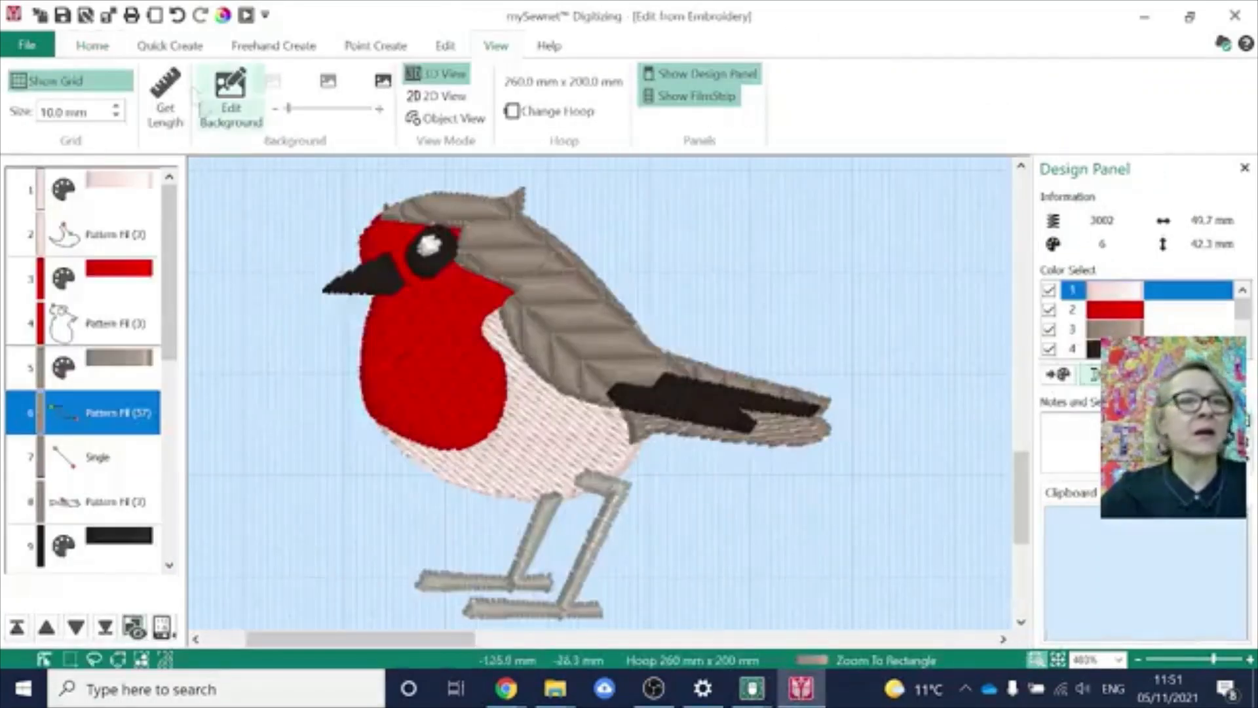
pyautogui.click(92, 46)
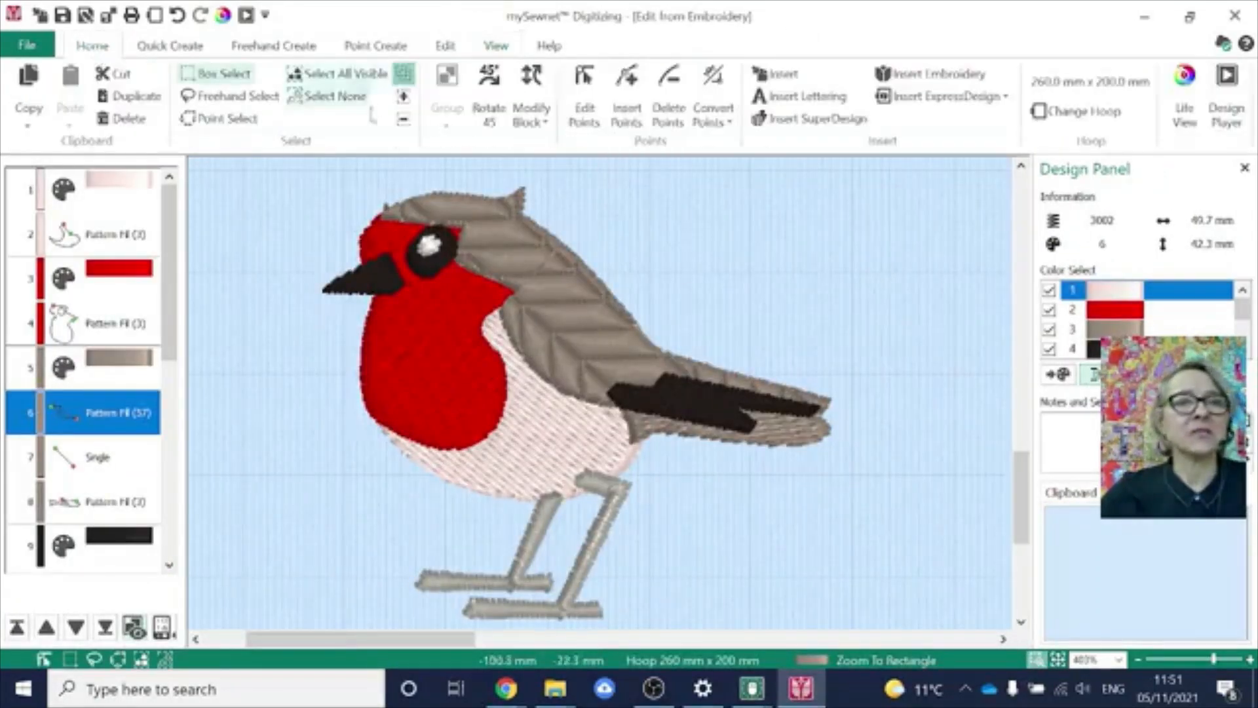
pyautogui.click(584, 98)
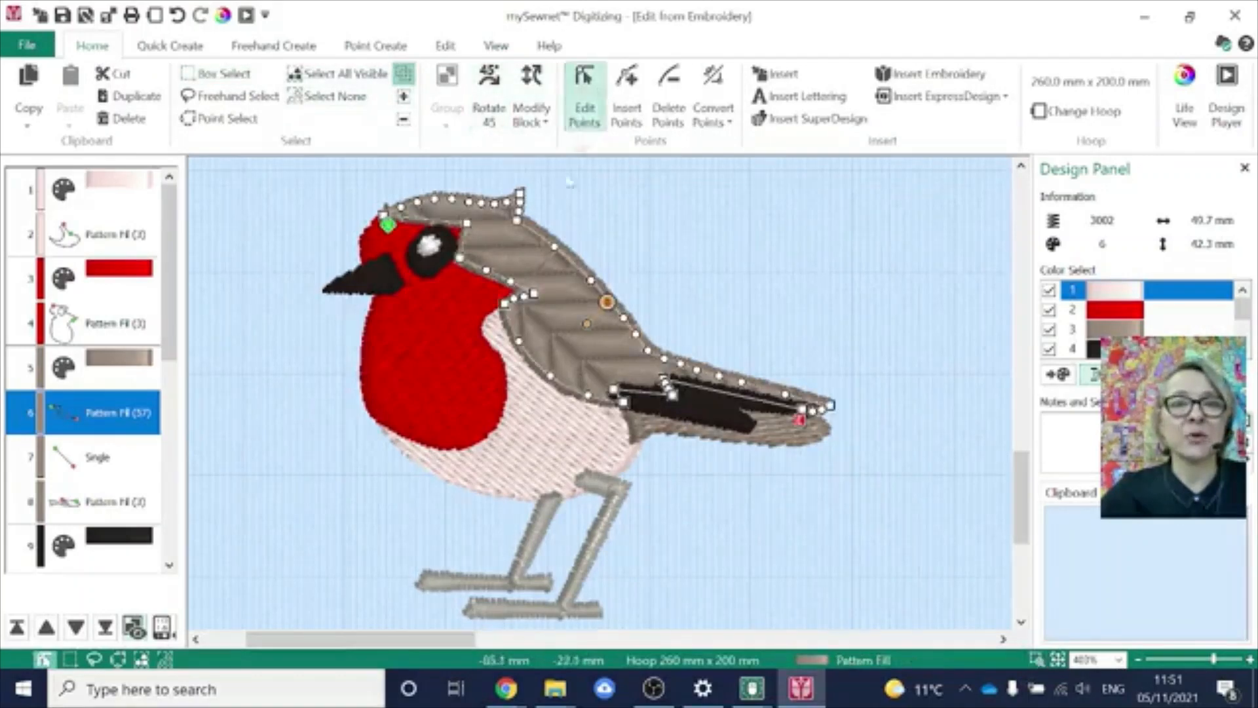
pyautogui.click(581, 321)
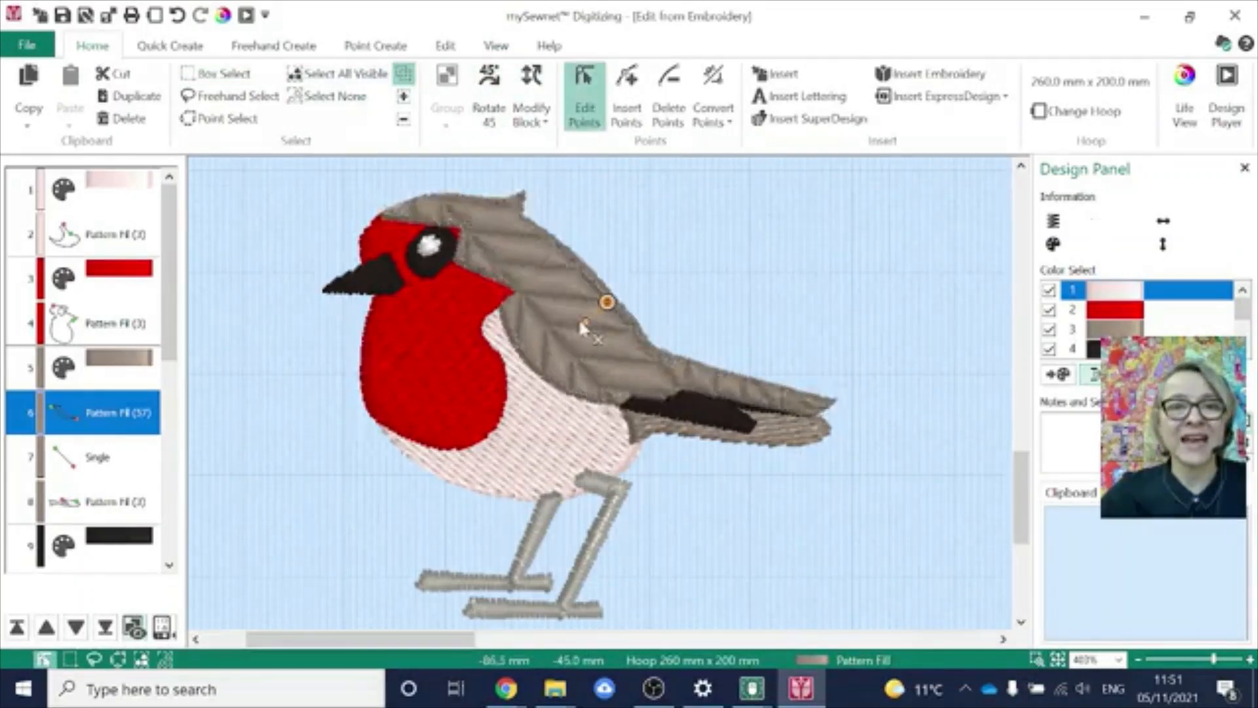
pyautogui.moveTo(581, 320); pyautogui.dragTo(583, 275)
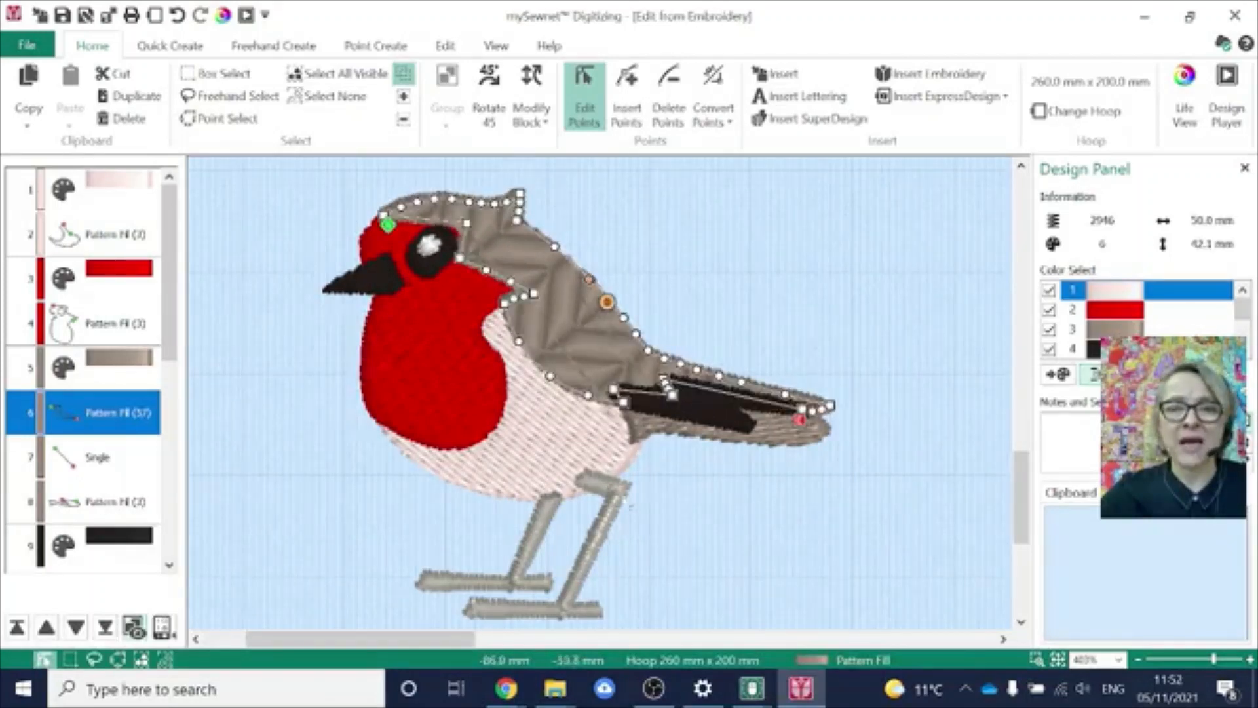
# - Switch to the robin layout in mySewnet Embroidery and finish the linked edit in Digitizing
pyautogui.moveTo(752, 695)
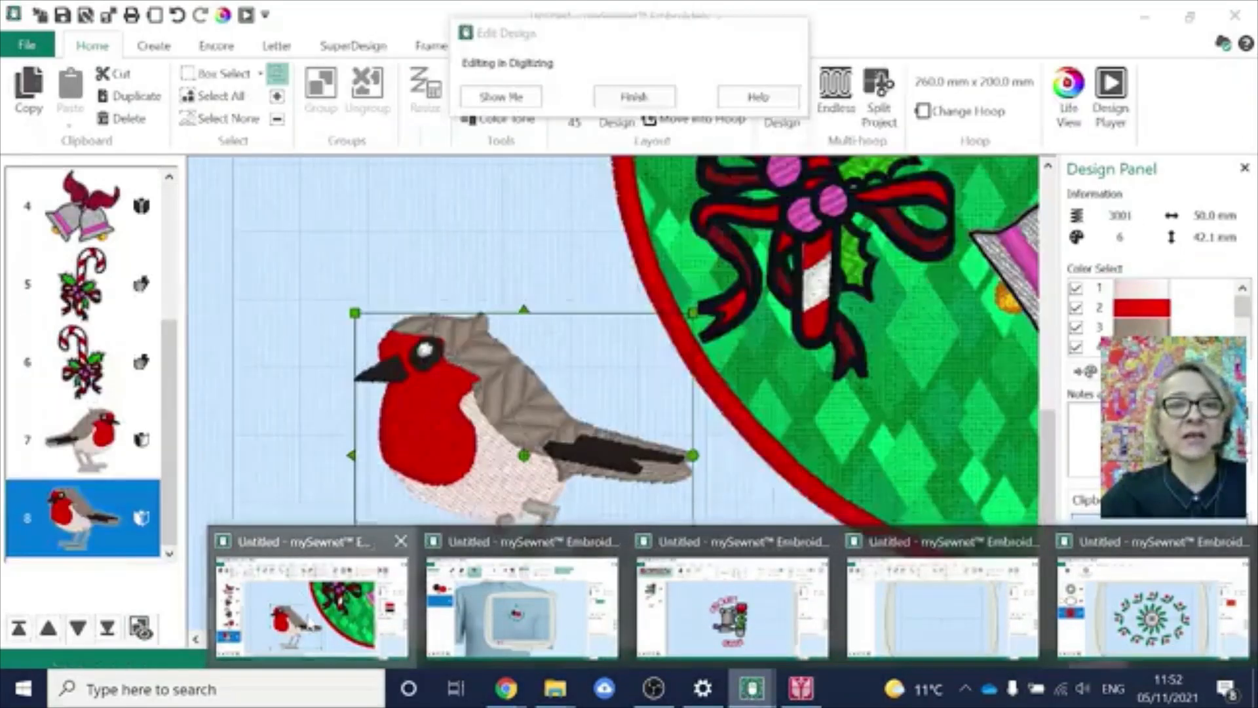
pyautogui.click(310, 621)
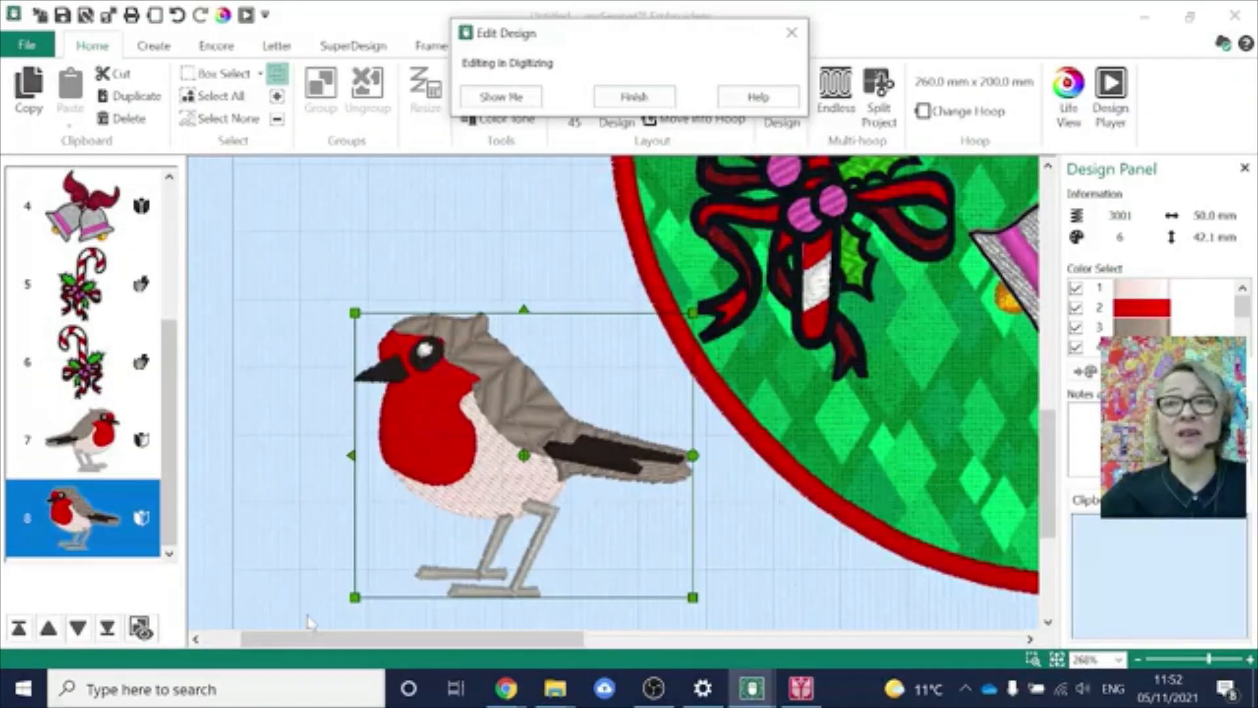
pyautogui.click(649, 98)
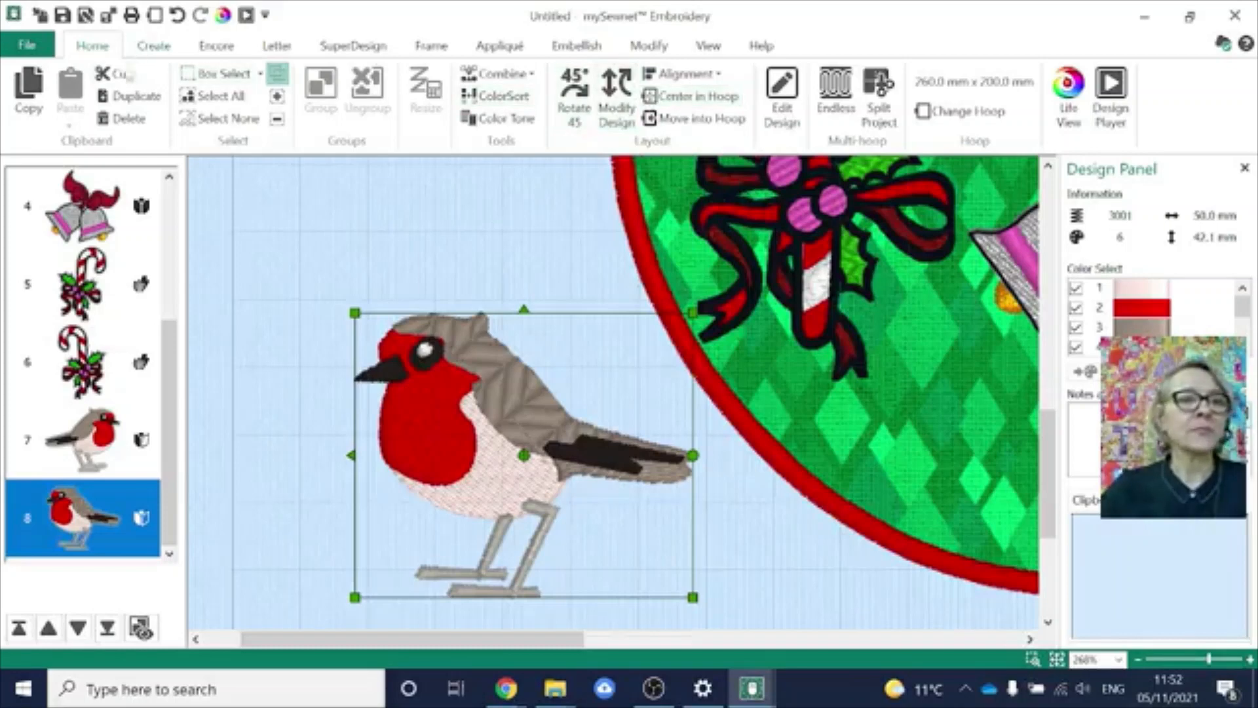
# - Select the Christmas bells design in the layout and open it for linked editing in mySewnet Stitch Editor
pyautogui.click(82, 226)
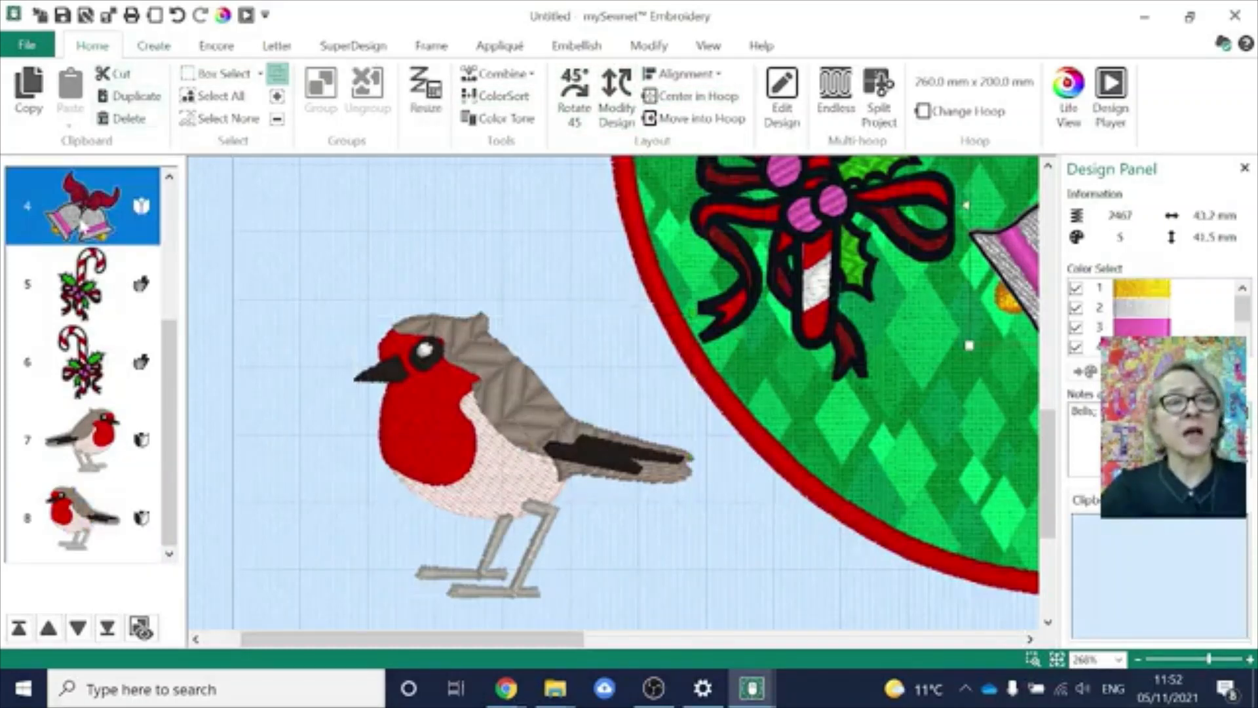
pyautogui.click(143, 211)
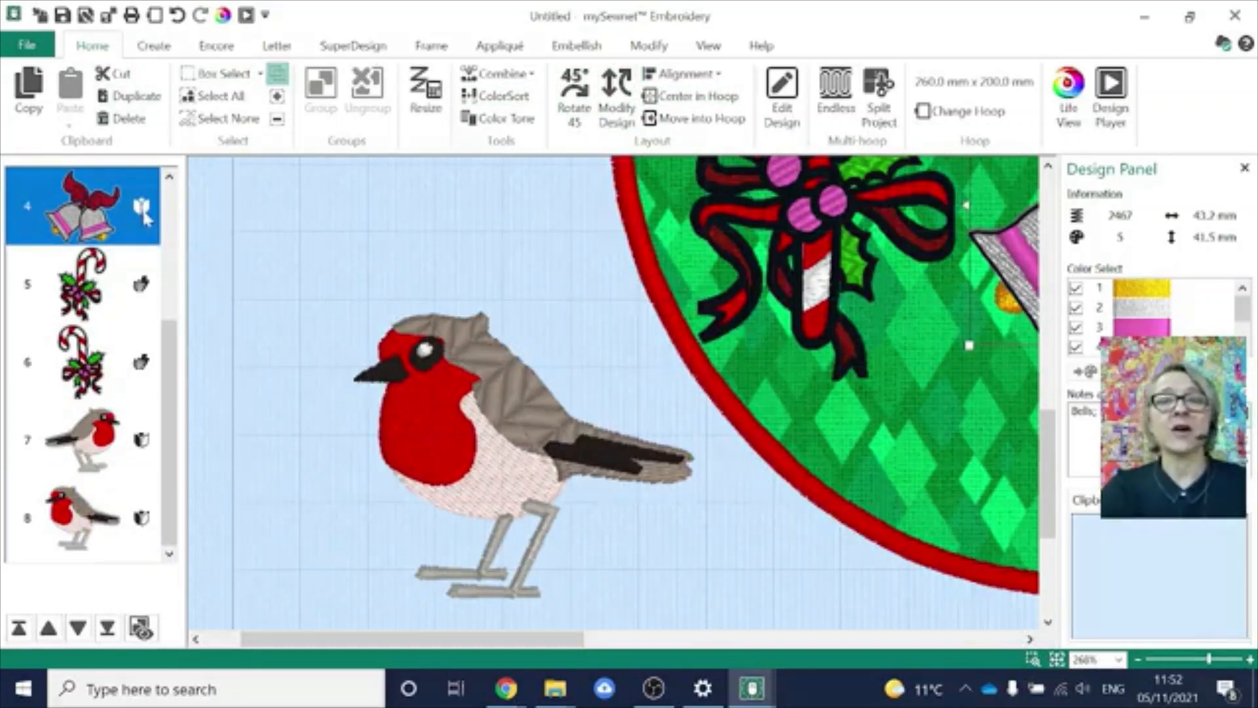
pyautogui.moveTo(545, 640); pyautogui.dragTo(750, 650)
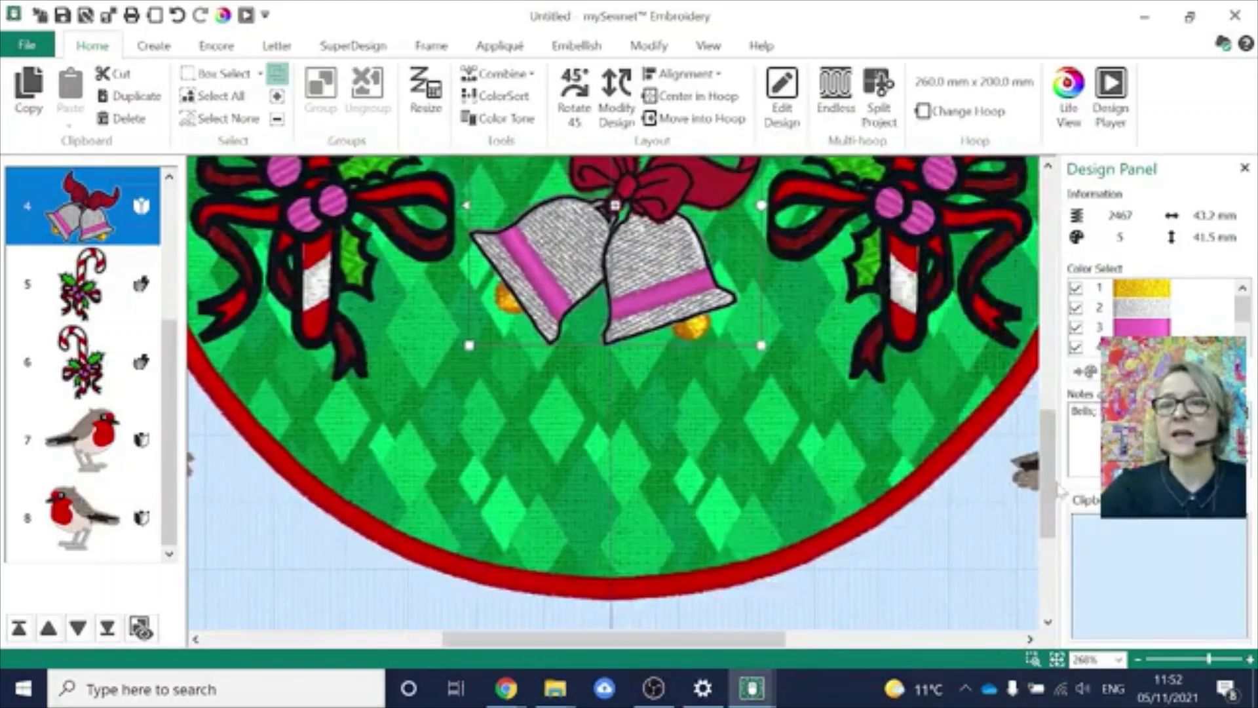
pyautogui.moveTo(1060, 490); pyautogui.dragTo(1052, 449)
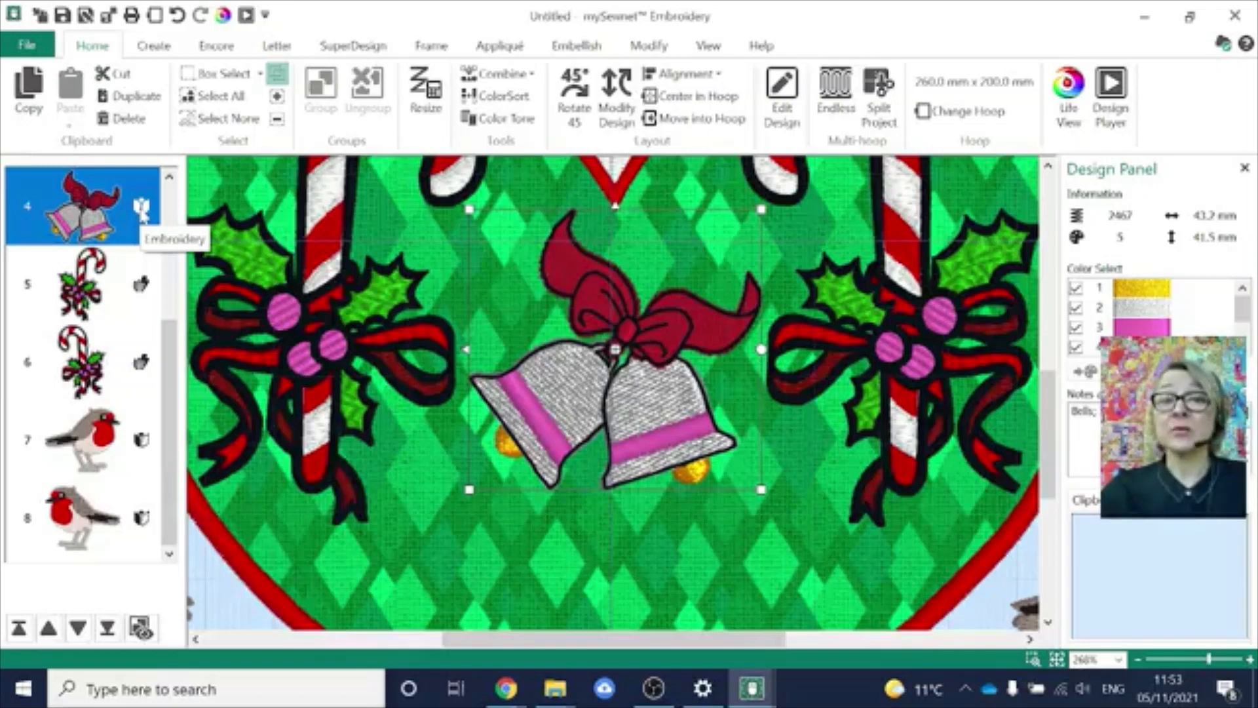
pyautogui.rightClick(135, 213)
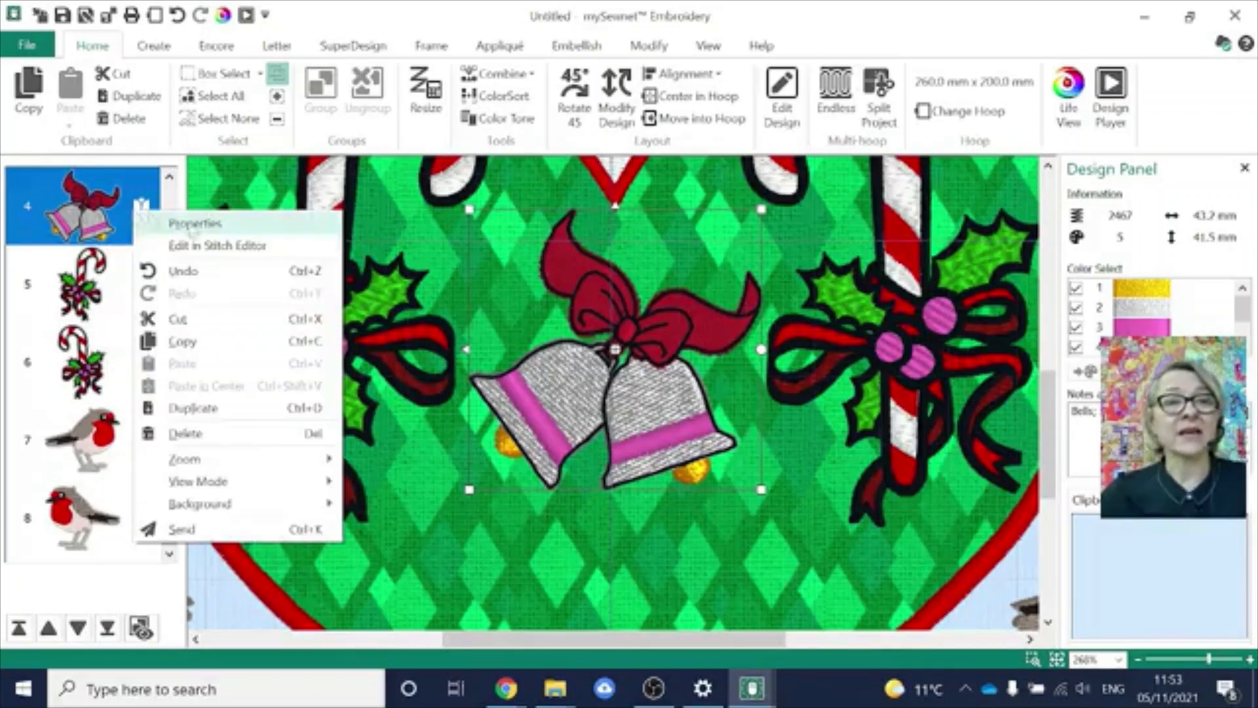
pyautogui.click(203, 245)
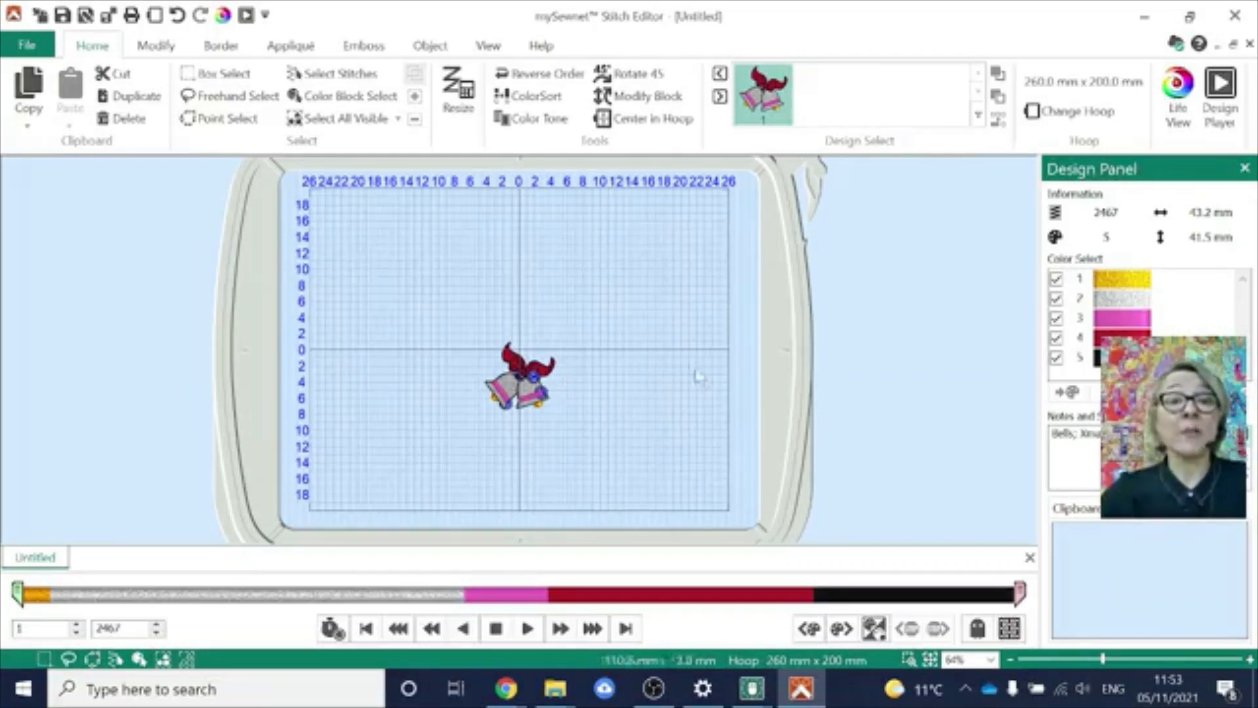
# - Limit the displayed stitches of the bells to 74 through 1306, leaving only the silver bells and pink bands
pyautogui.click(907, 661)
pyautogui.moveTo(479, 336); pyautogui.dragTo(584, 433)
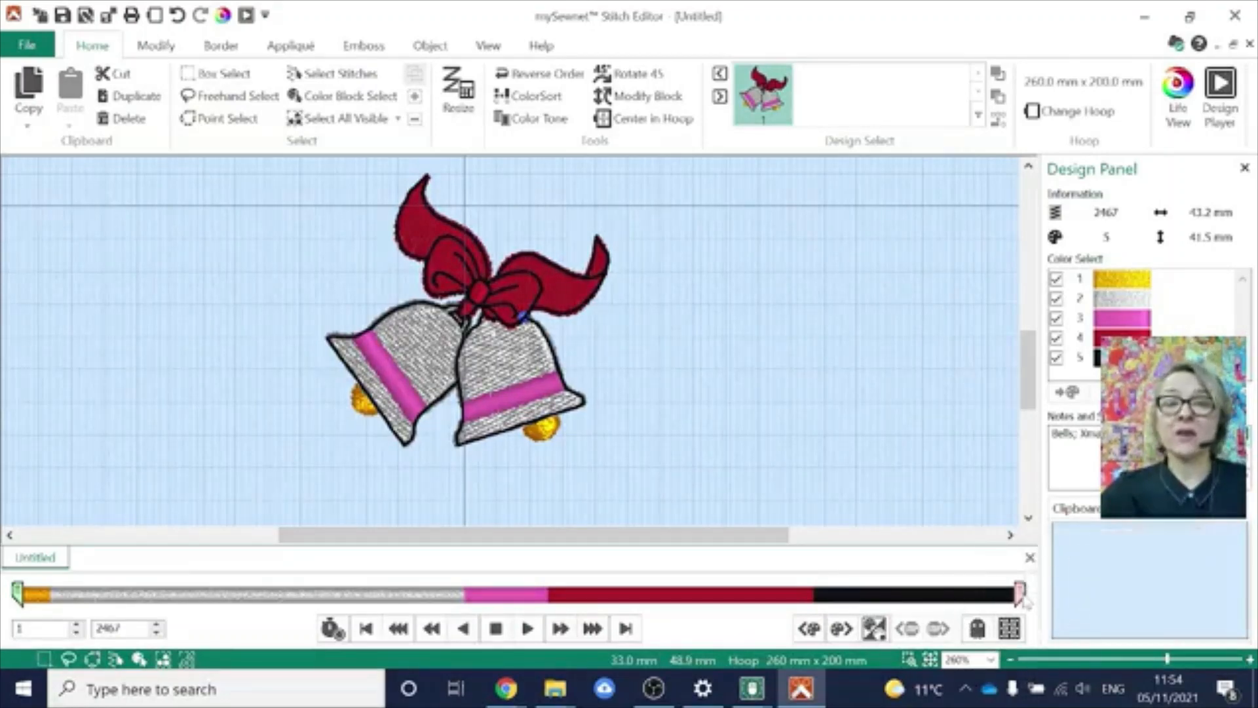
pyautogui.moveTo(1022, 597); pyautogui.dragTo(554, 597)
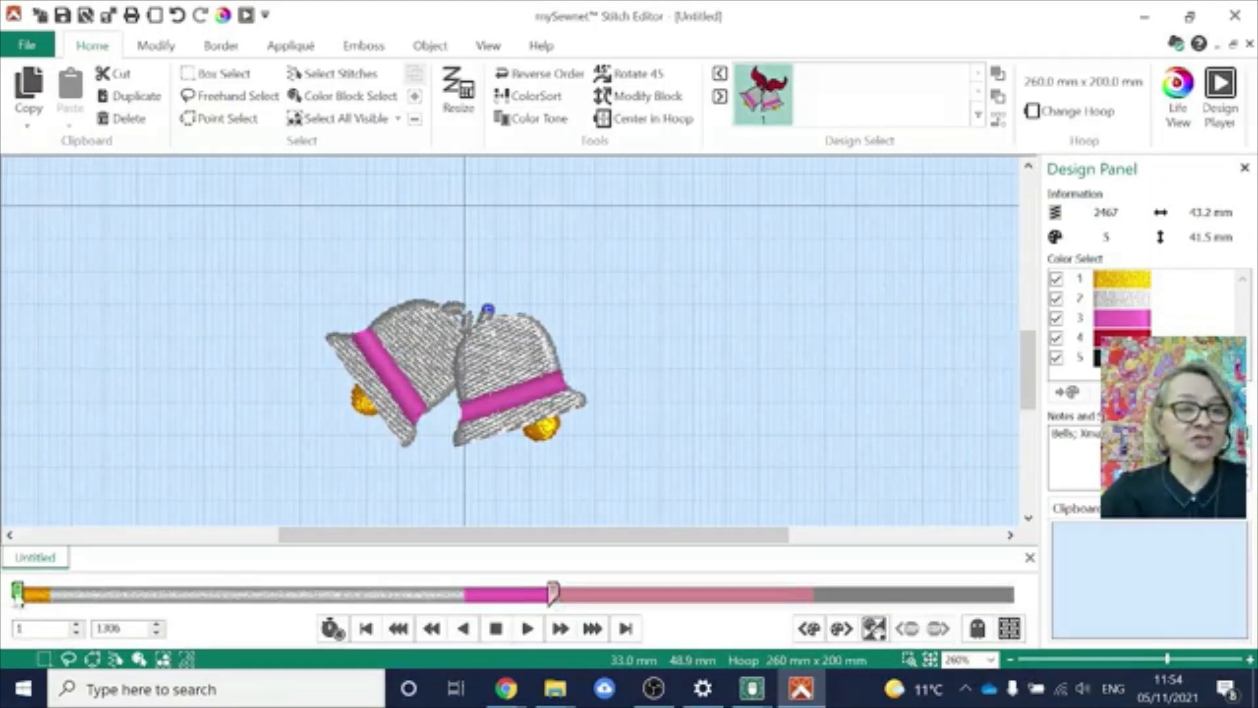
pyautogui.moveTo(18, 595); pyautogui.dragTo(47, 598)
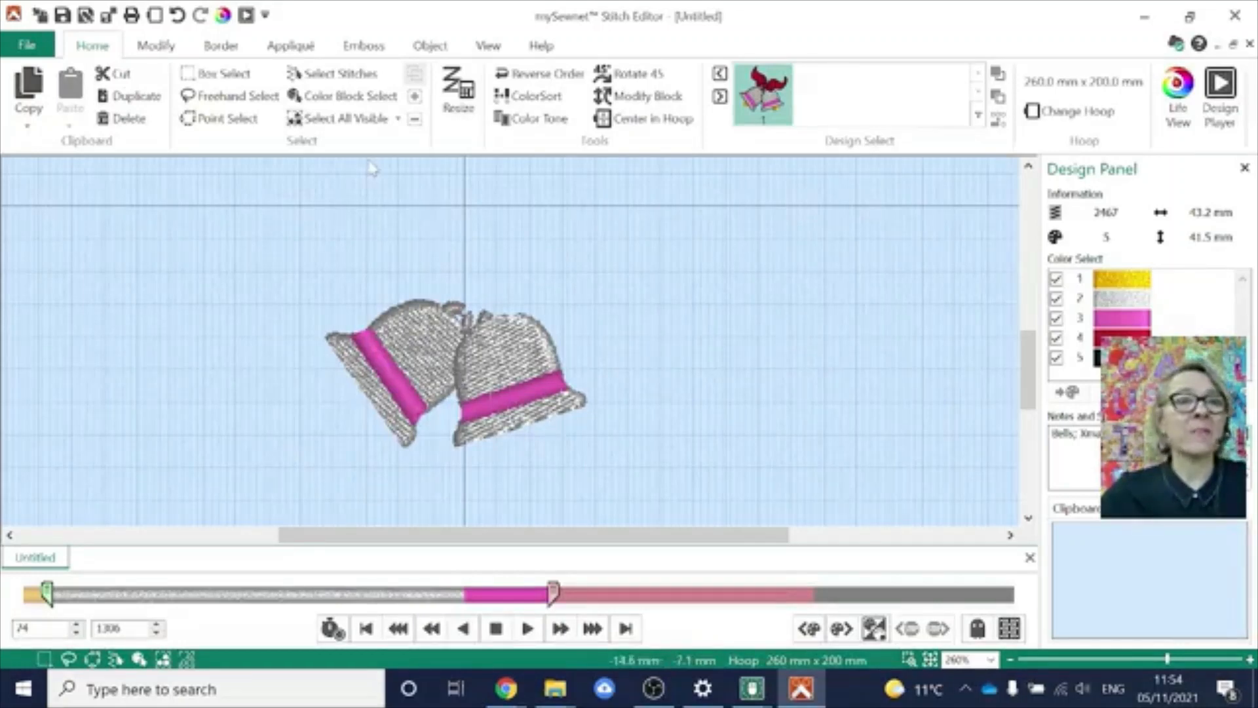
# - Apply the Twirl morph to the pink band on each bell and check the bells in the mySewnet Embroidery layout
pyautogui.click(160, 51)
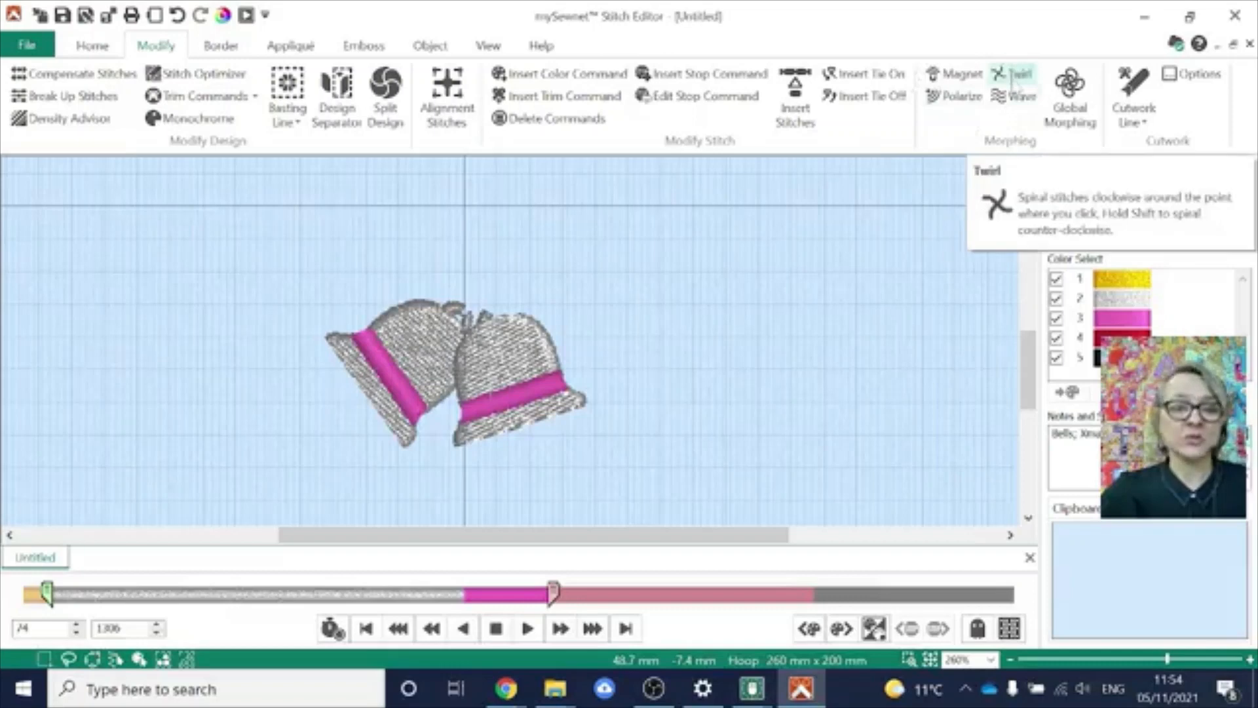
pyautogui.click(1014, 76)
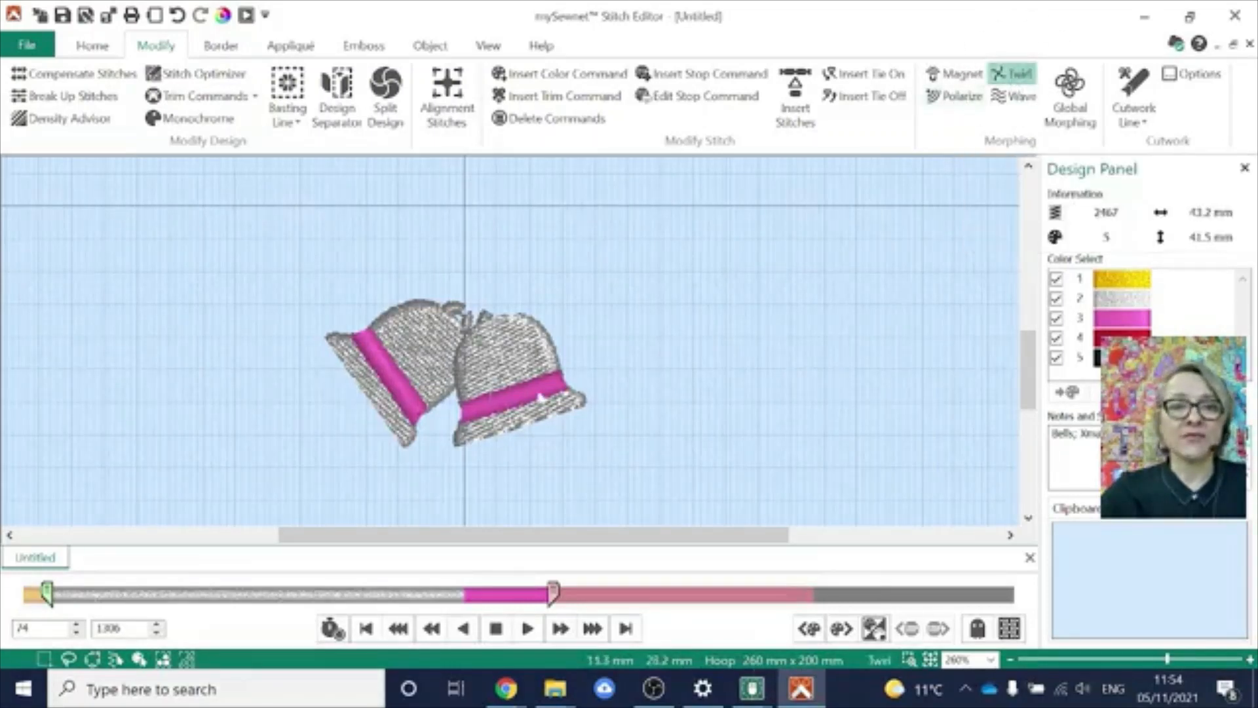
pyautogui.click(515, 402)
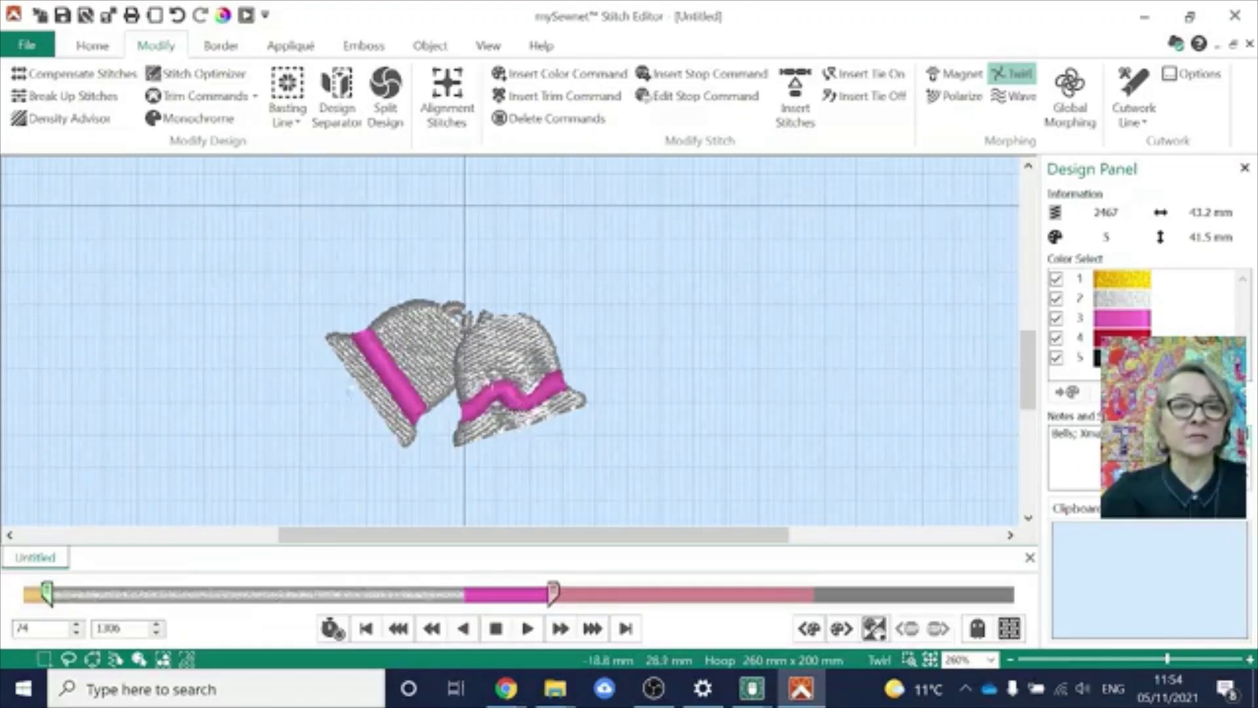
pyautogui.click(386, 363)
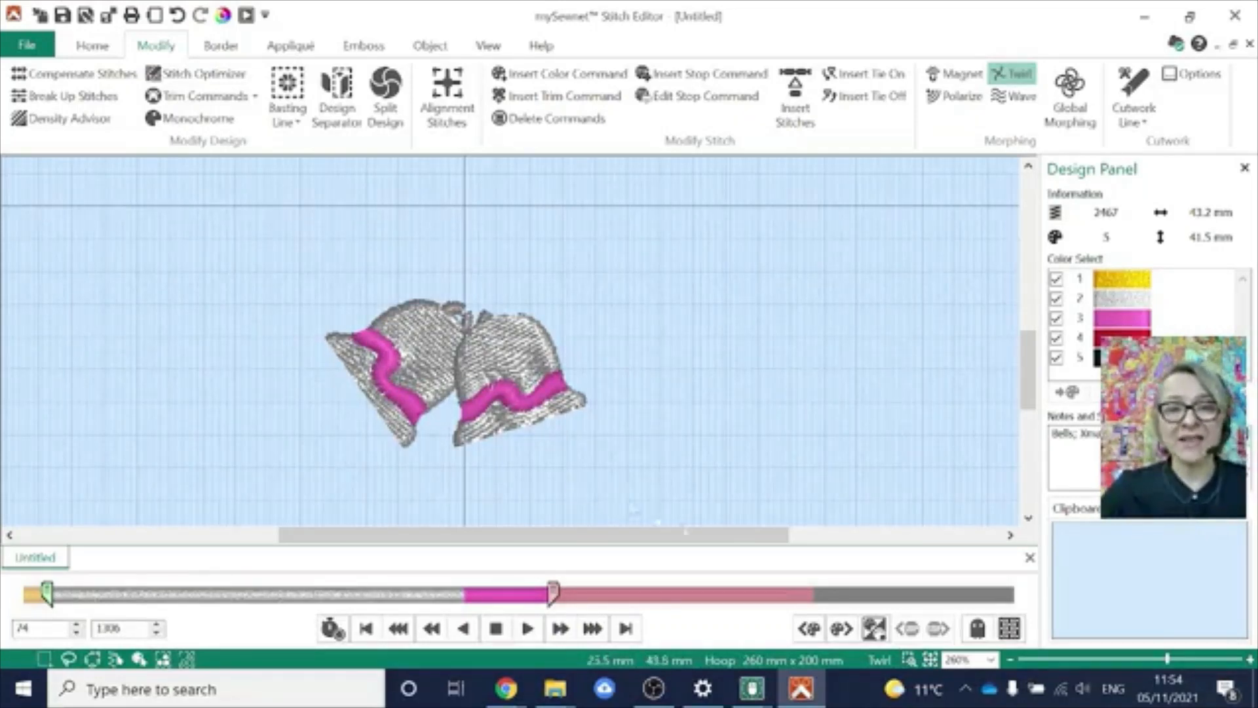
pyautogui.moveTo(752, 690)
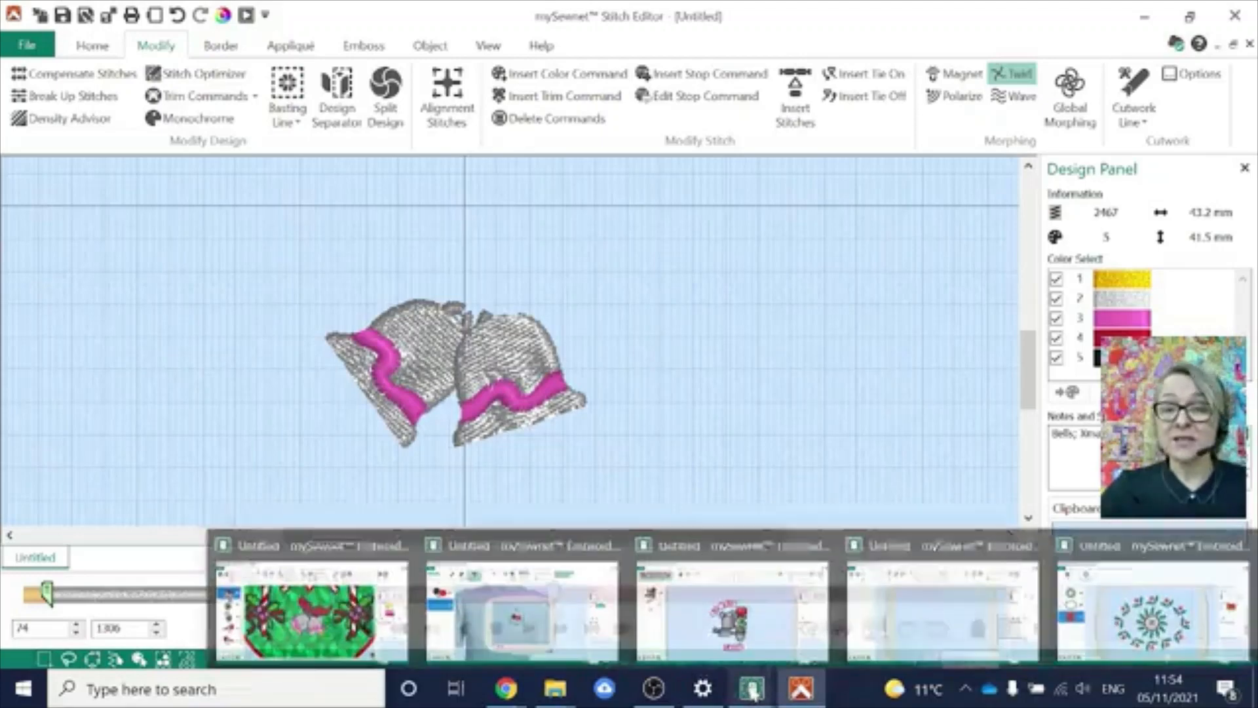
pyautogui.click(299, 639)
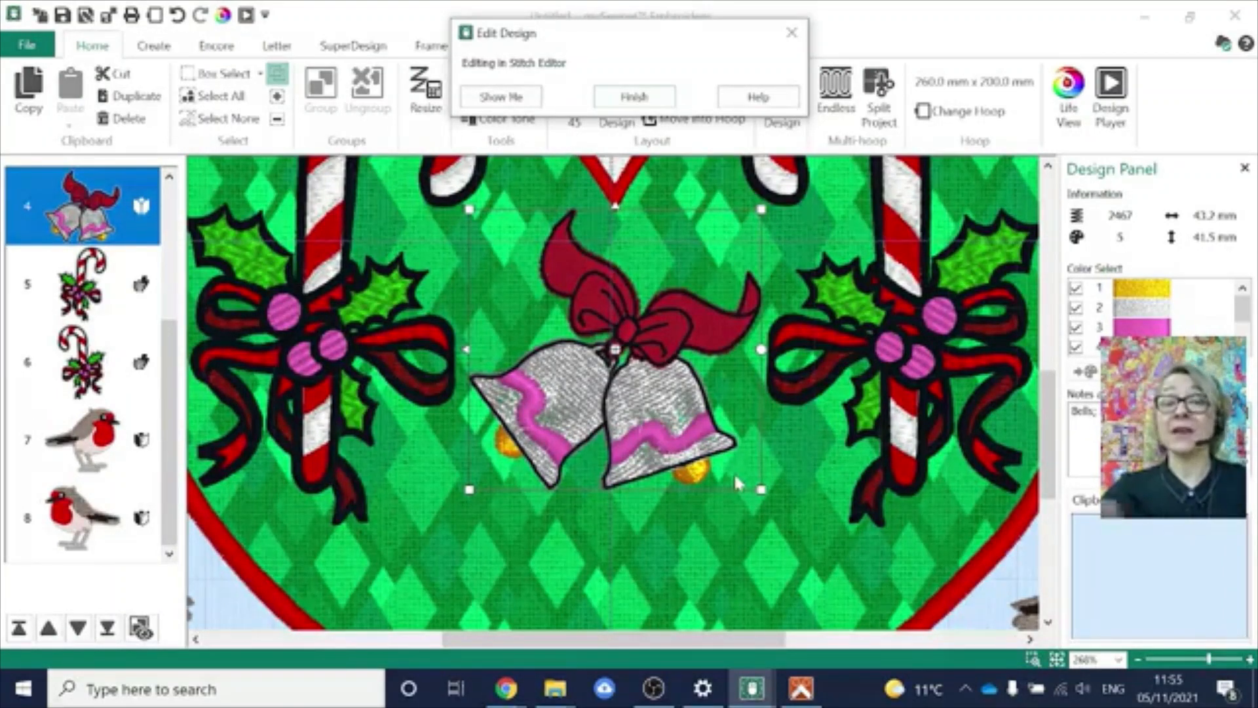
# - Finish the linked edit of the bells and open the heart design for linked editing in mySewnet Stitch Editor
pyautogui.click(649, 99)
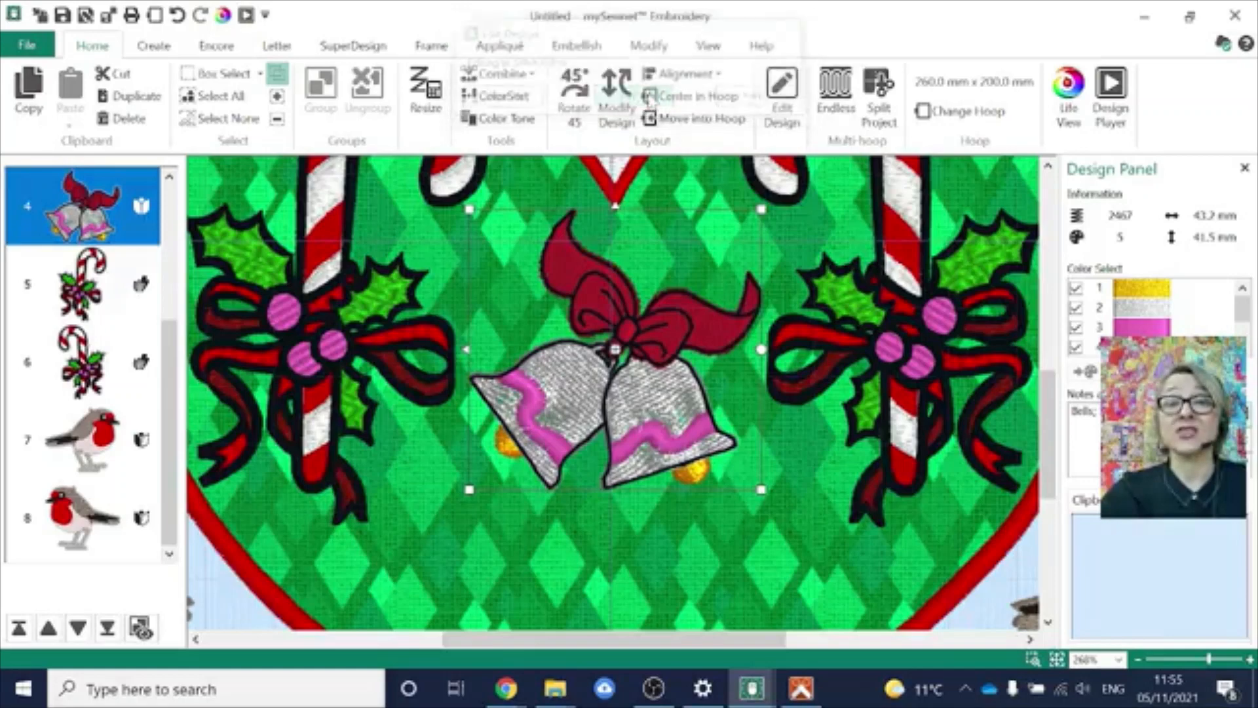
pyautogui.moveTo(1052, 428); pyautogui.dragTo(1049, 359)
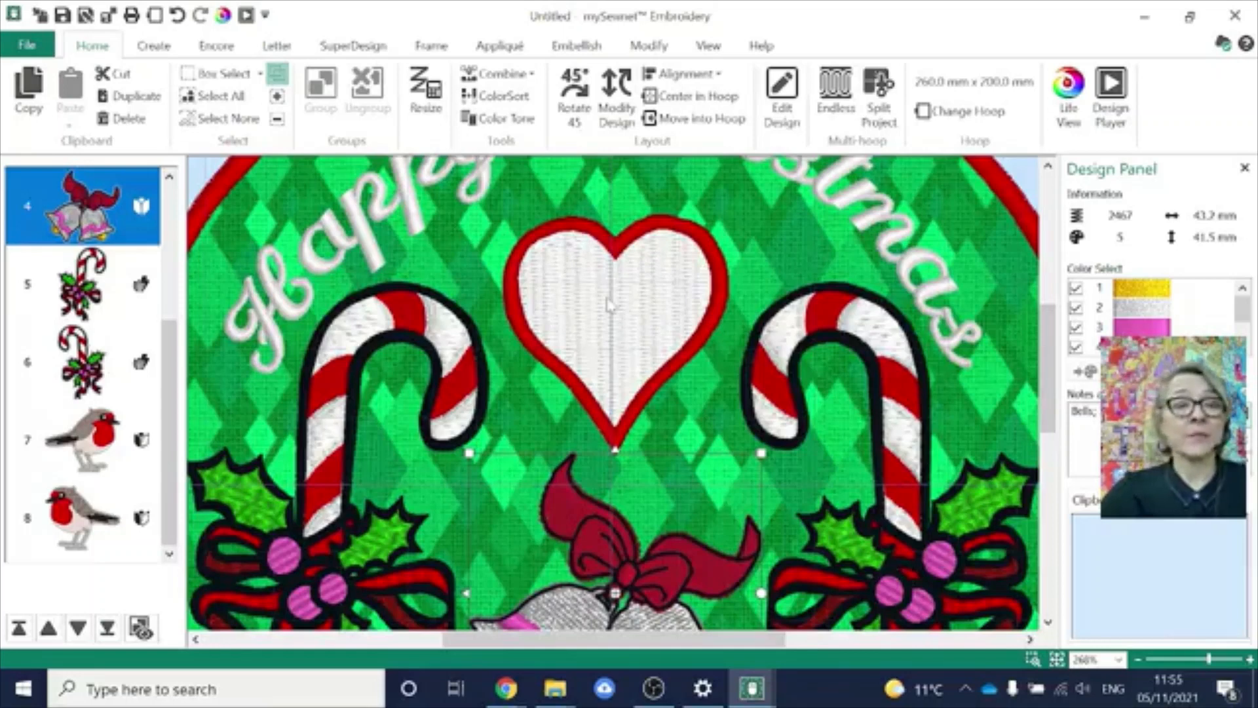
pyautogui.moveTo(172, 365); pyautogui.dragTo(171, 283)
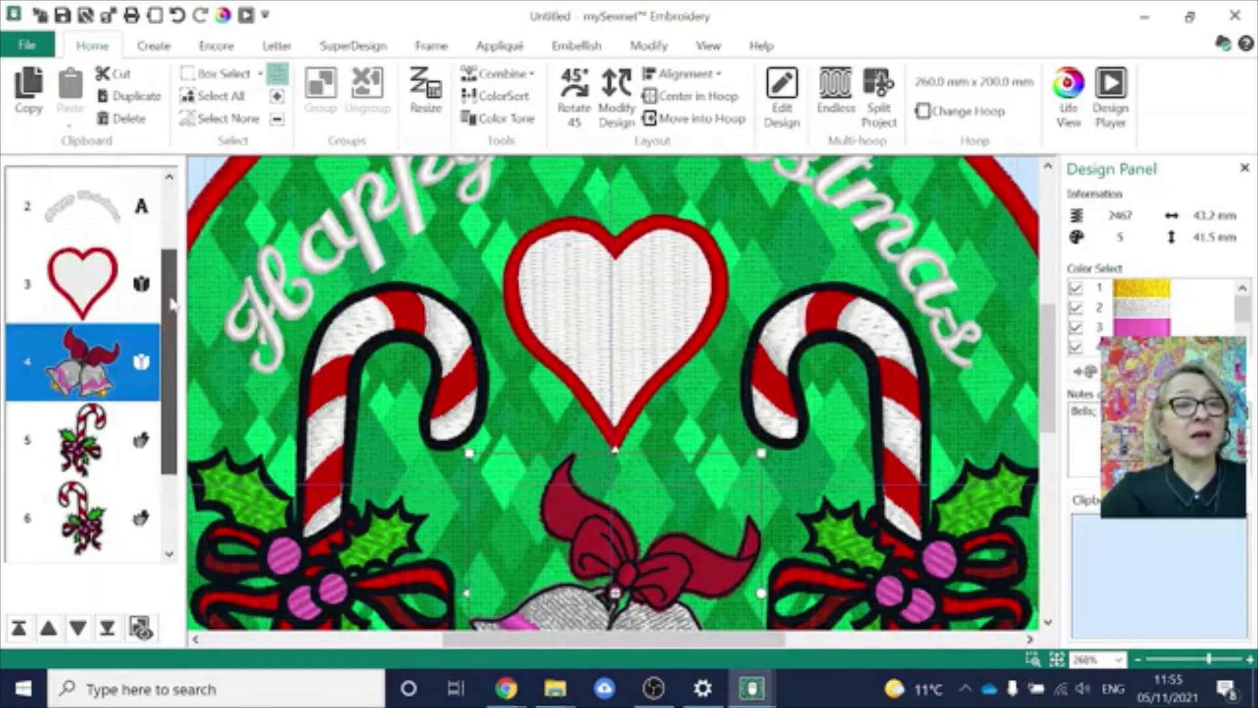
pyautogui.click(80, 288)
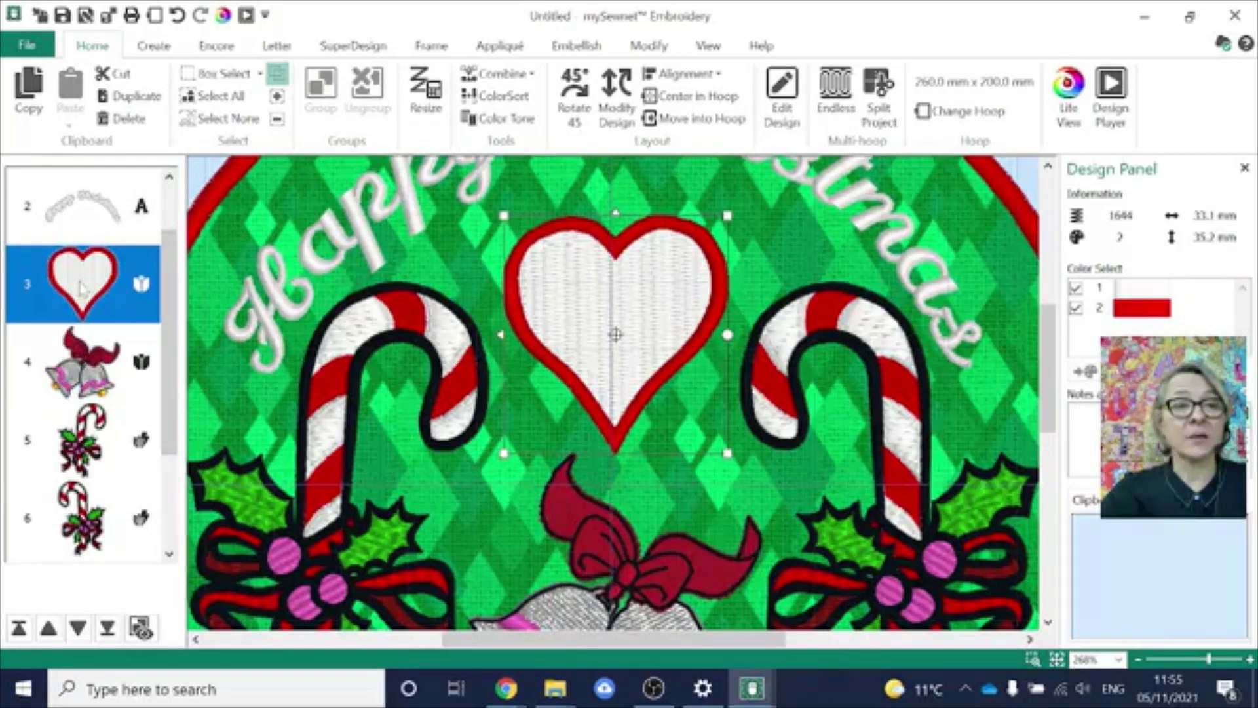
pyautogui.rightClick(123, 291)
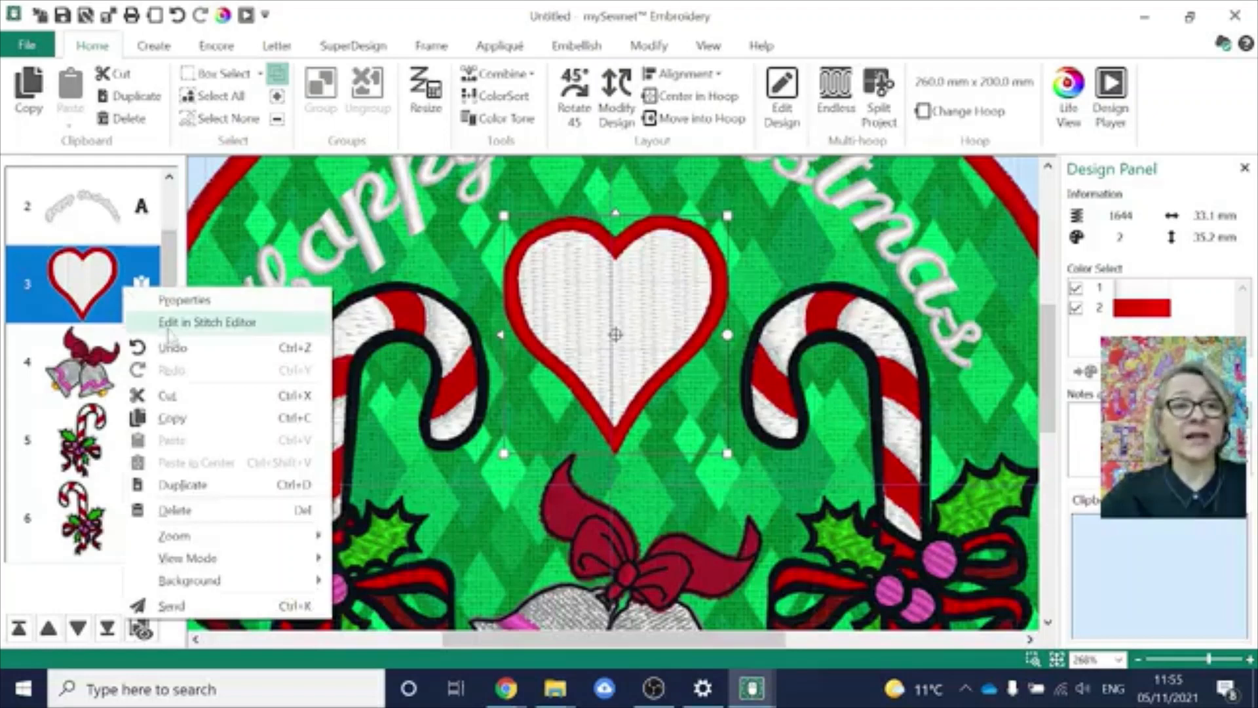
pyautogui.click(171, 328)
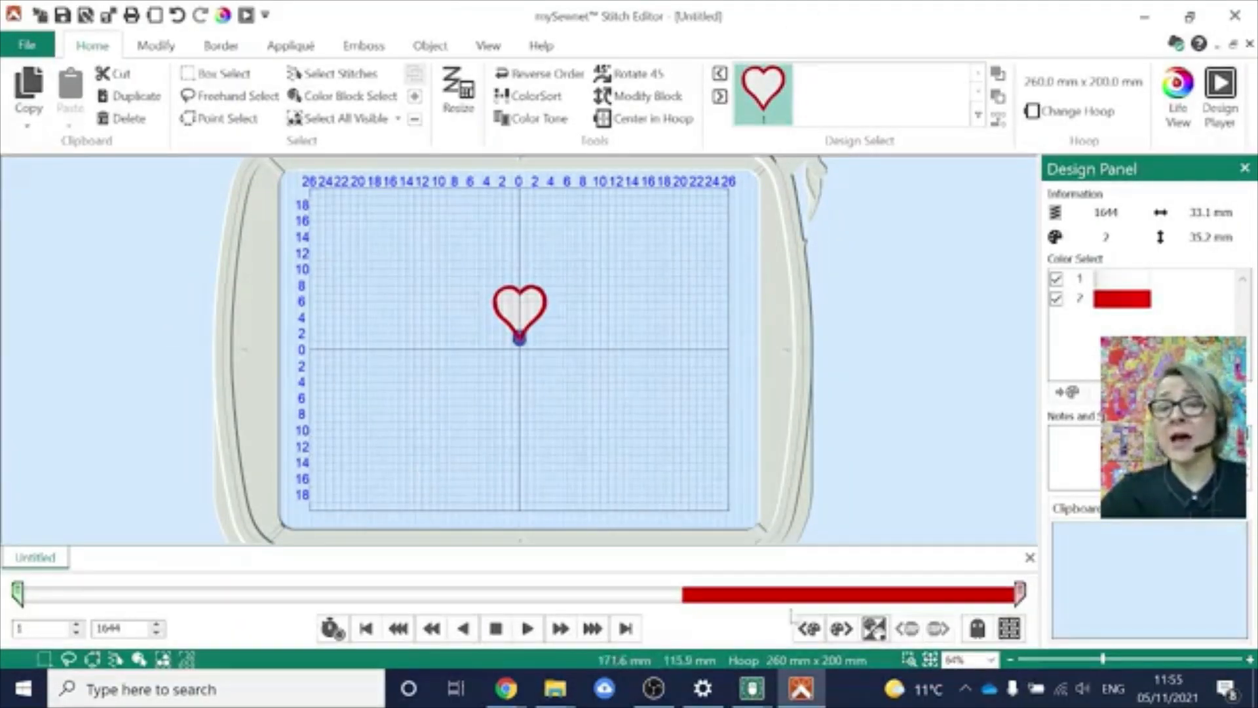
# - Limit the displayed stitches of the heart to 1 through 1091, leaving only its white fill
pyautogui.click(908, 660)
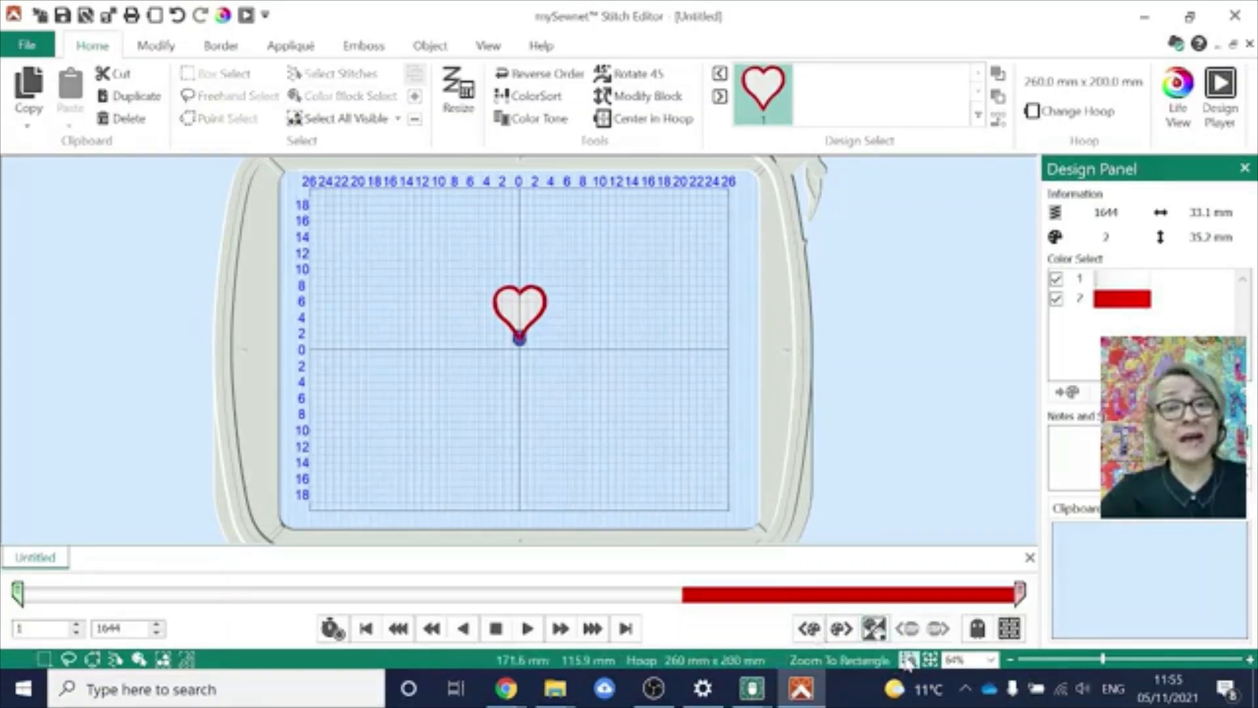
pyautogui.moveTo(482, 269); pyautogui.dragTo(559, 357)
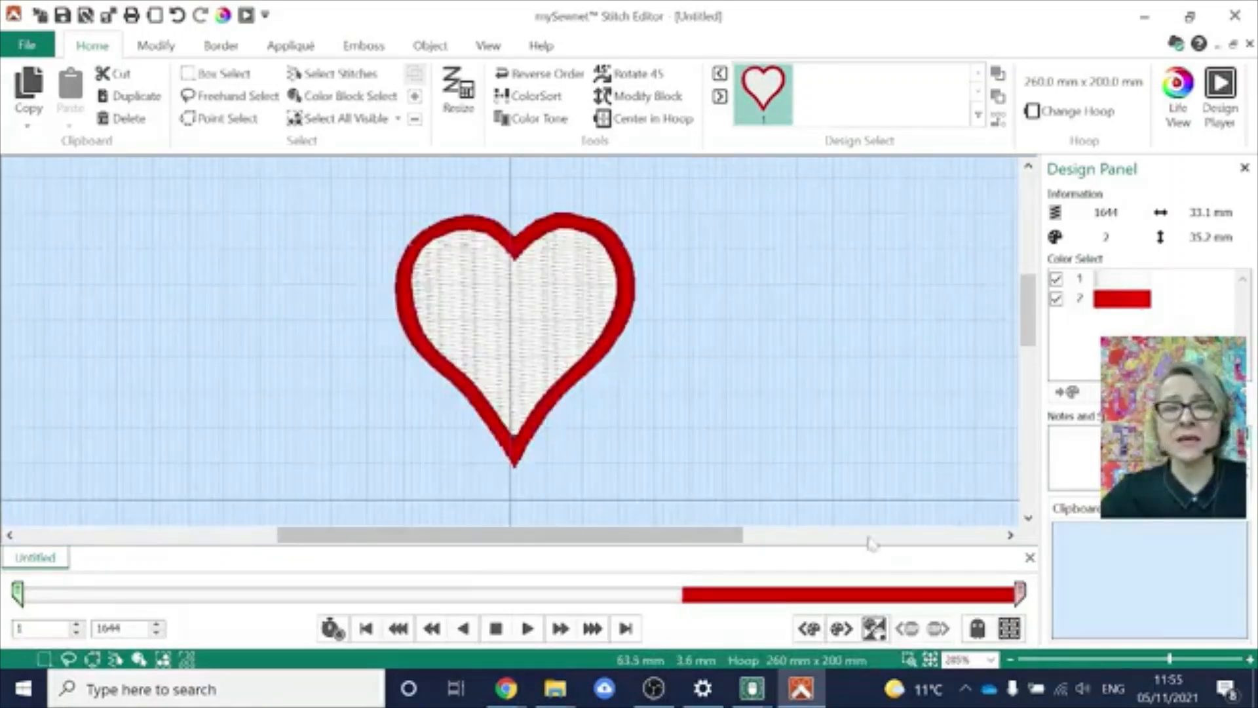
pyautogui.moveTo(1010, 595); pyautogui.dragTo(693, 591)
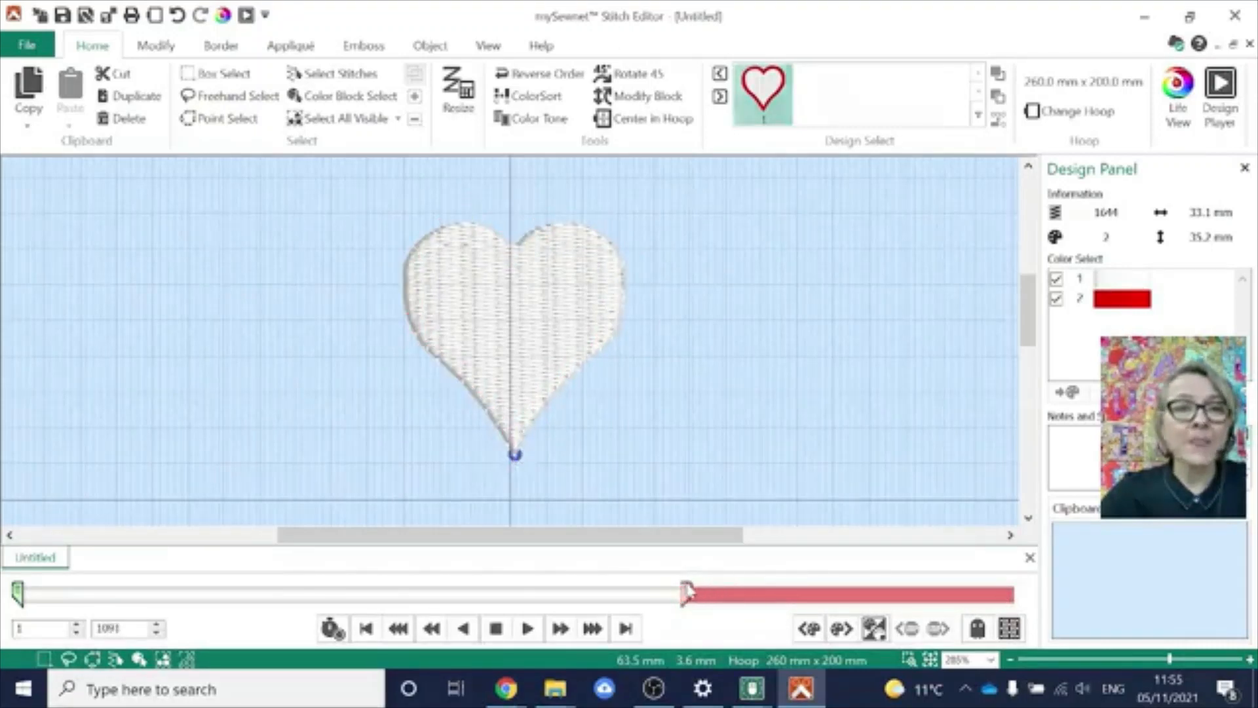
# - Show all emboss stamp categories and choose the eight-pointed star stamp from the Climate group
pyautogui.click(365, 52)
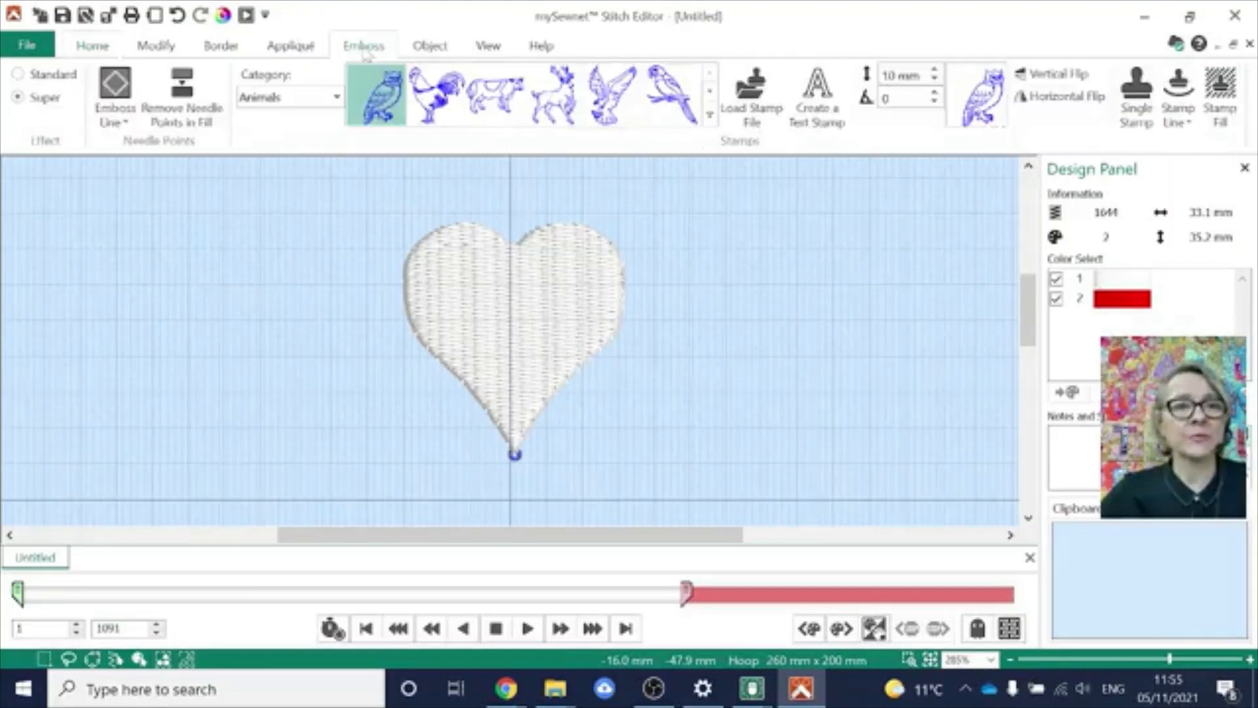
pyautogui.click(337, 98)
pyautogui.click(336, 118)
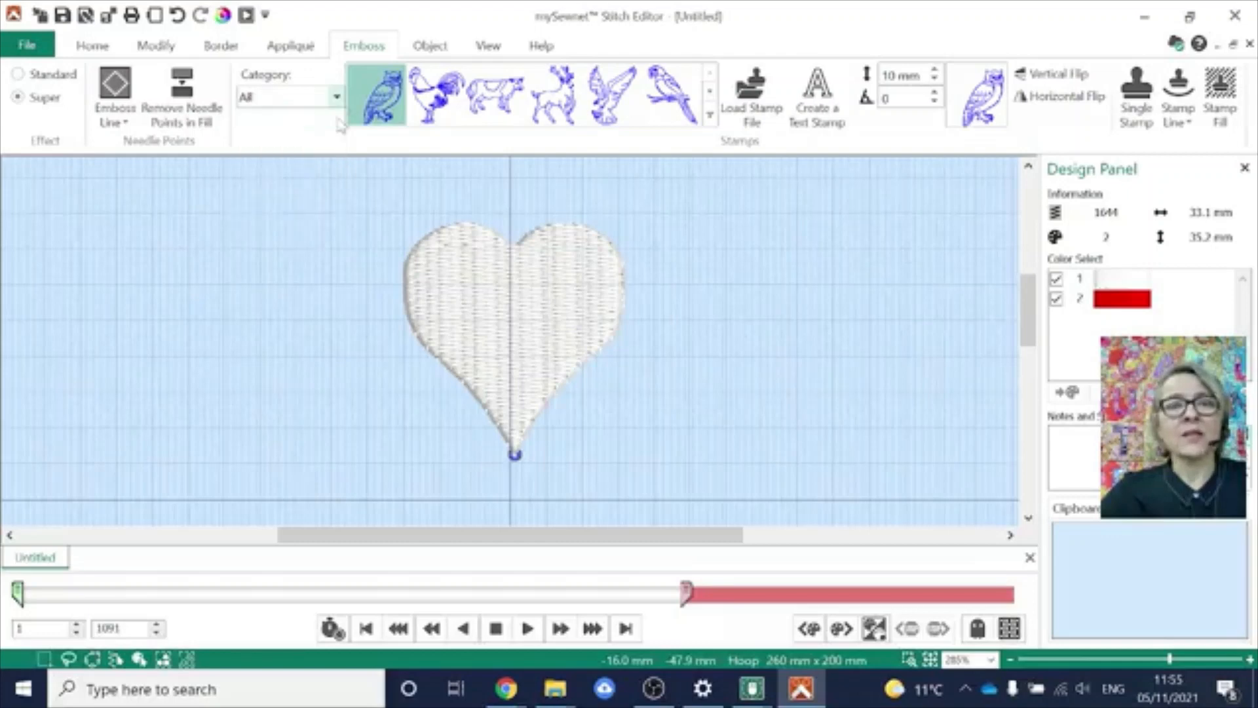
pyautogui.click(710, 115)
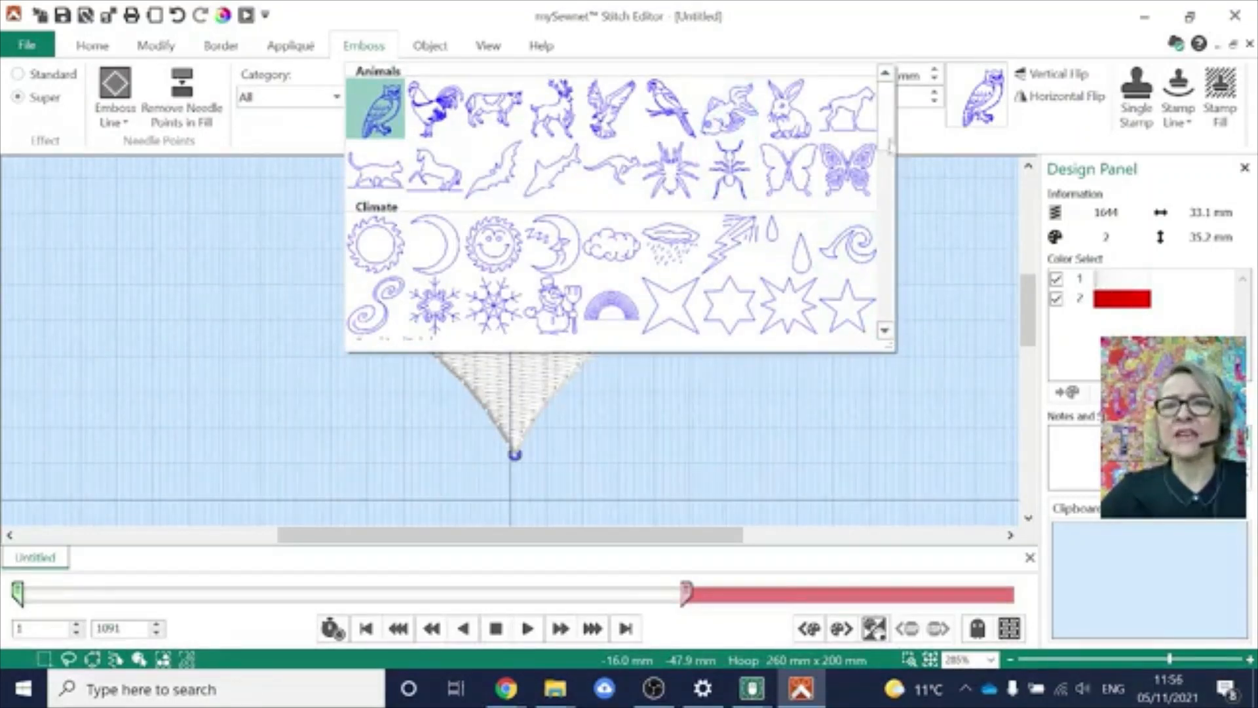
pyautogui.scroll(-8, 618, 203)
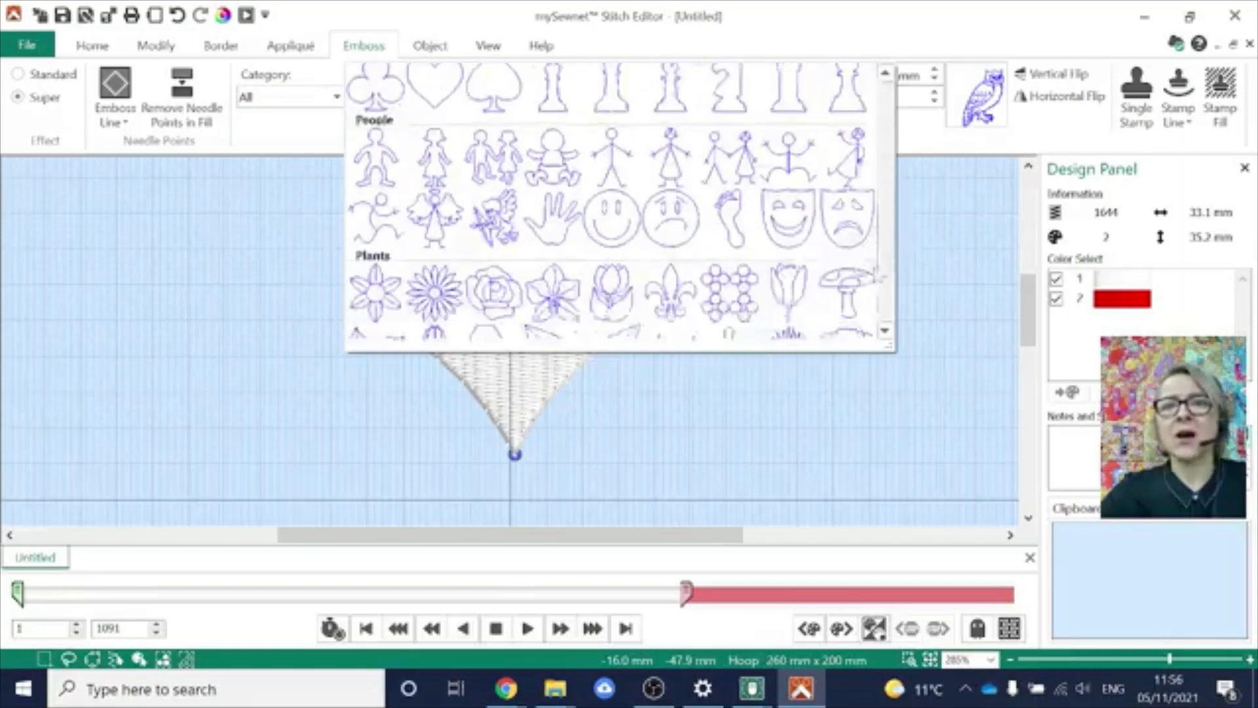
pyautogui.moveTo(880, 278); pyautogui.dragTo(903, 124)
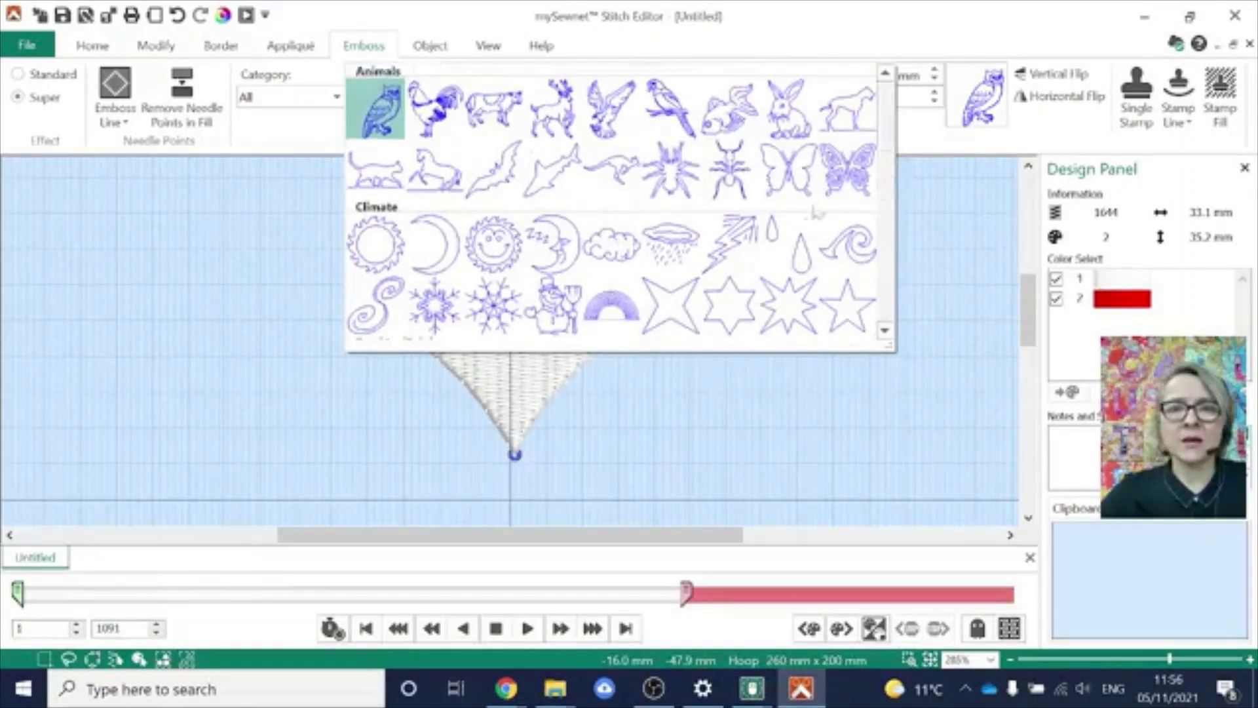
pyautogui.click(784, 314)
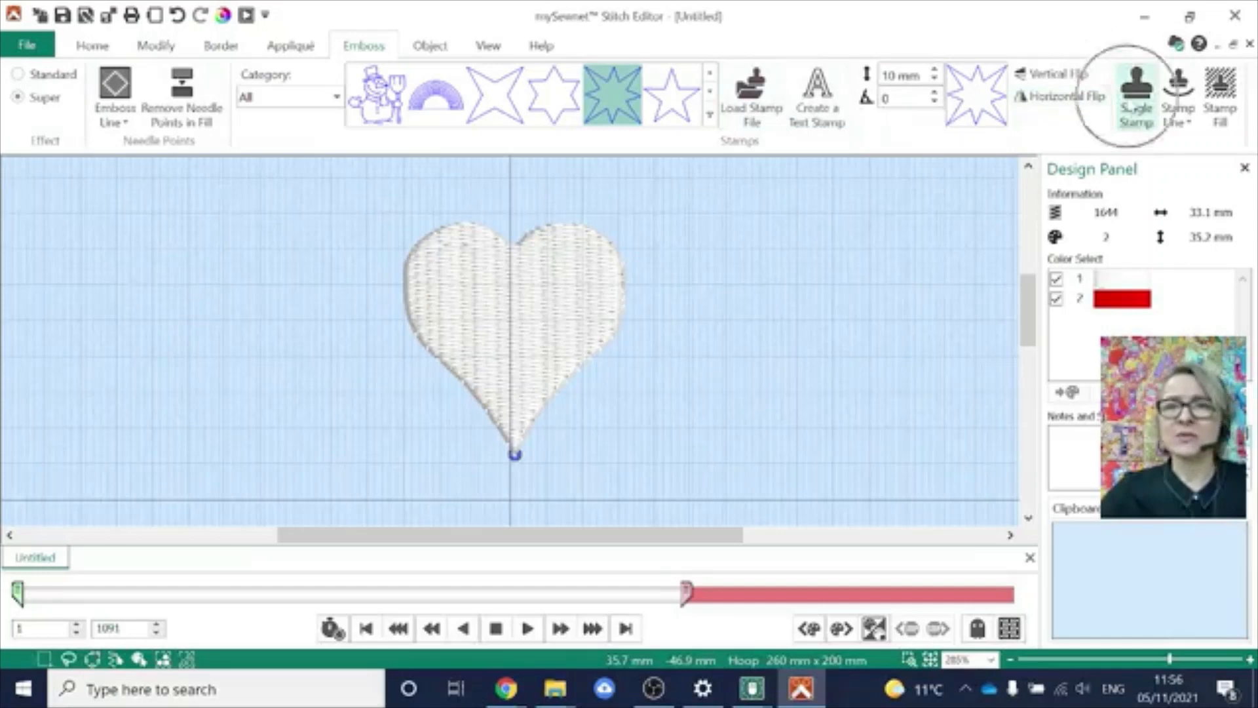
# - Emboss the star as a 14 mm single stamp in the middle of the heart and check it in the mySewnet Embroidery layout
pyautogui.click(1132, 108)
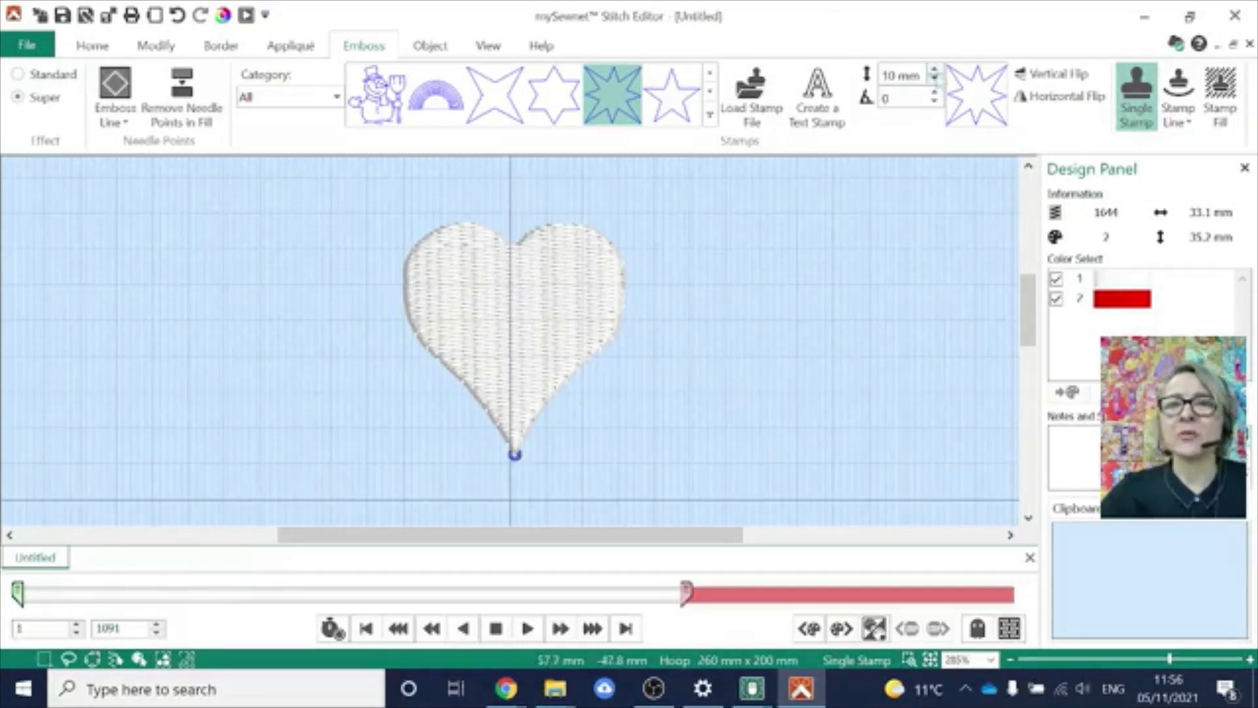
pyautogui.click(936, 70)
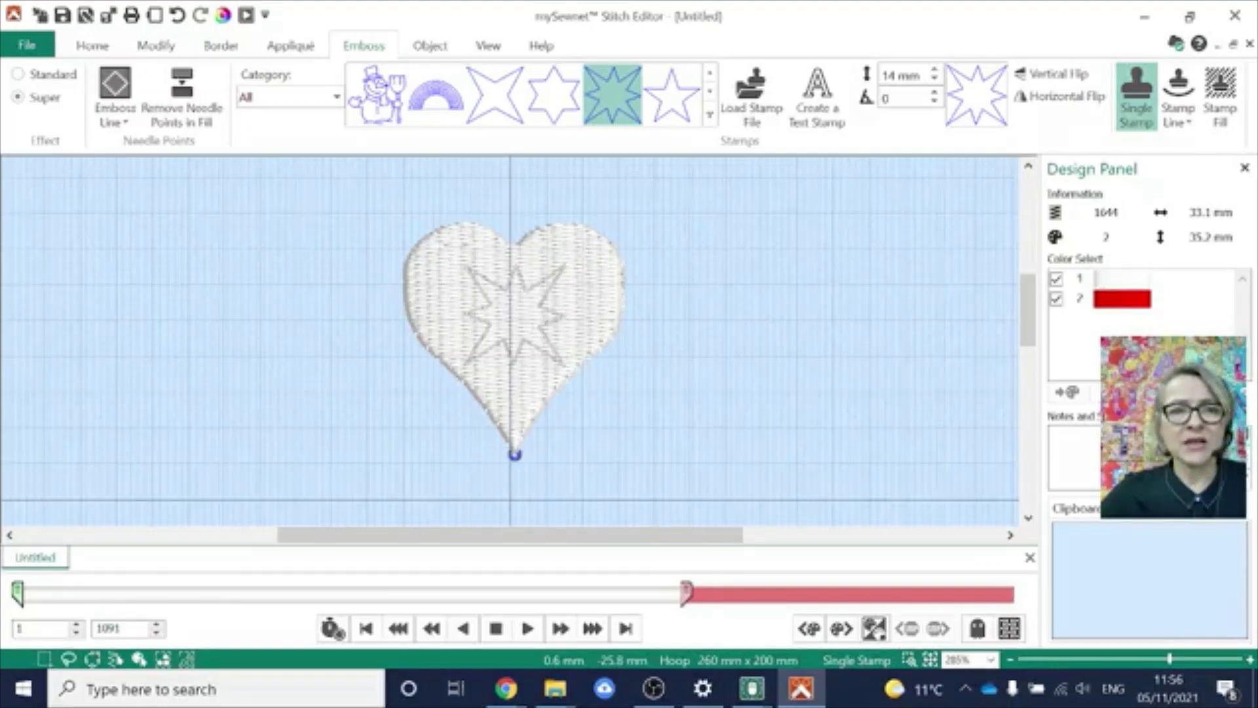
pyautogui.click(514, 313)
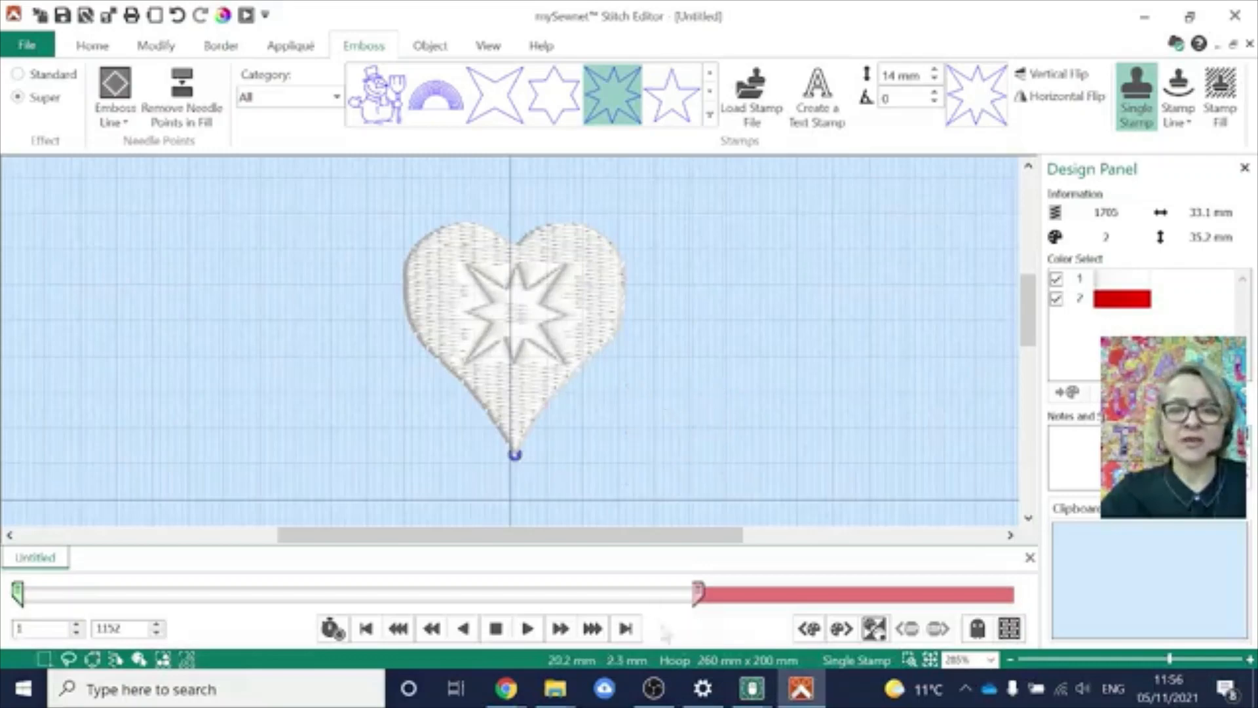
pyautogui.moveTo(752, 690)
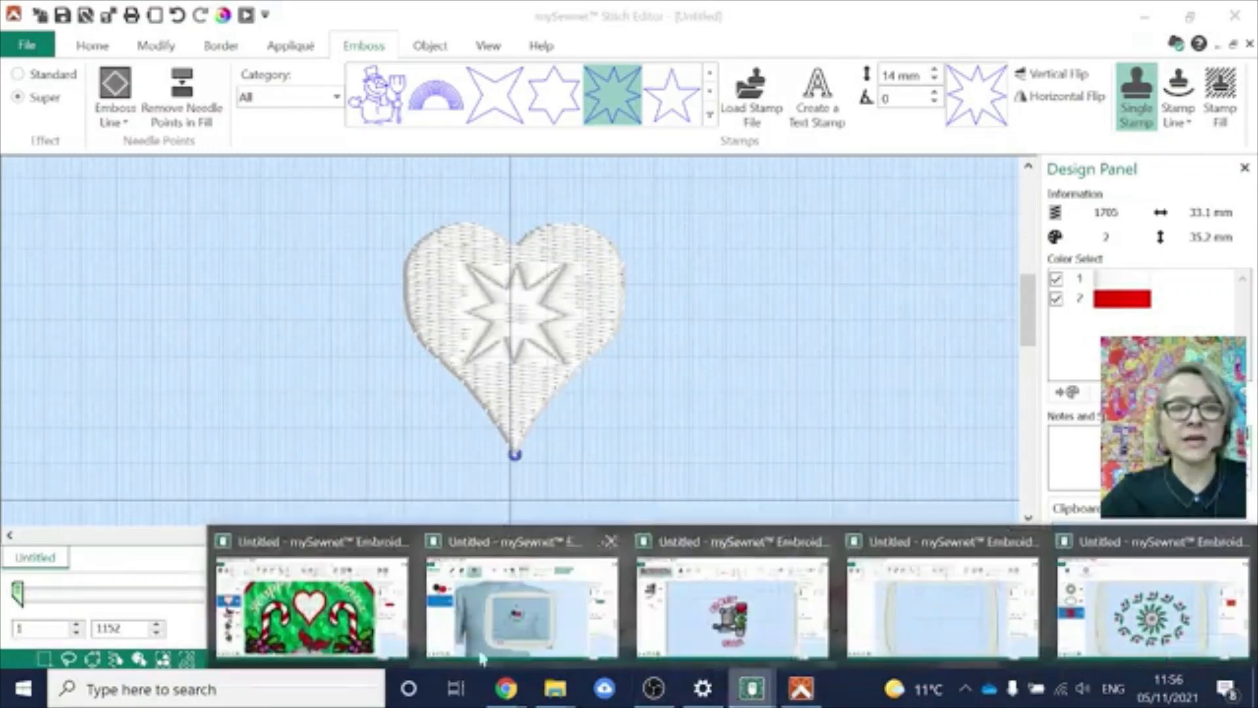
pyautogui.click(326, 626)
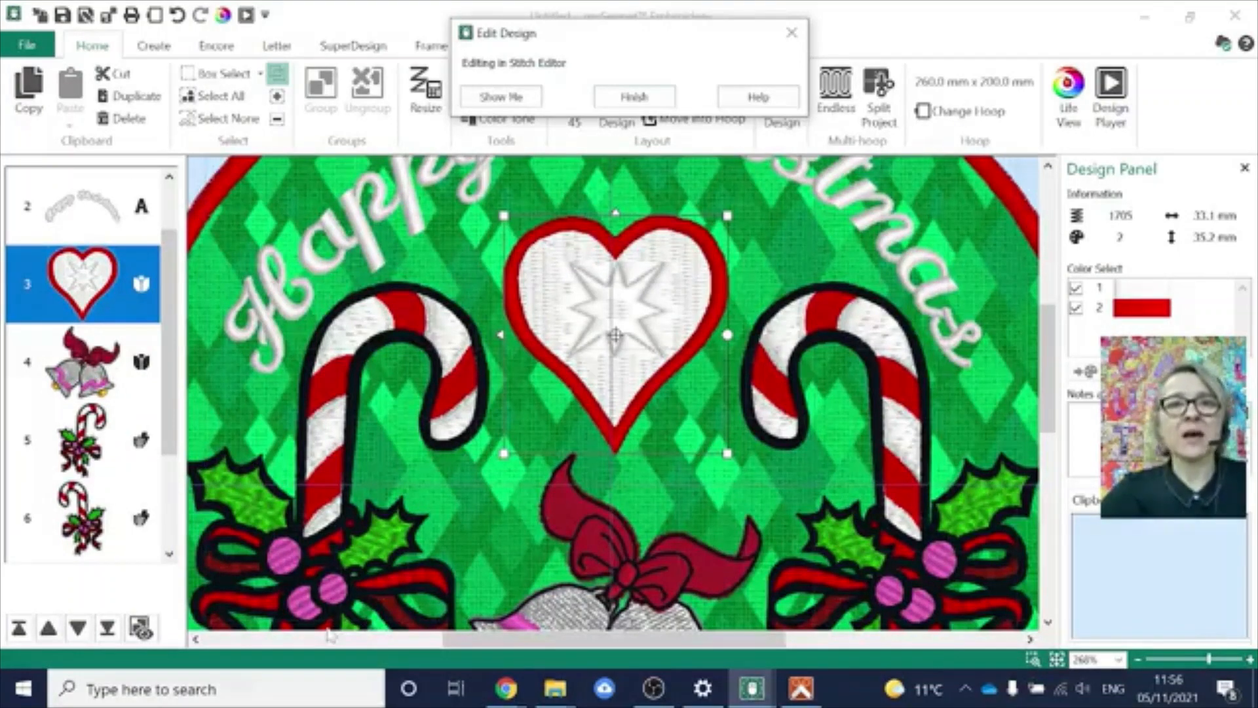
# - Switch back to mySewnet Stitch Editor and remove the needle points in the heart's white fill
pyautogui.click(802, 687)
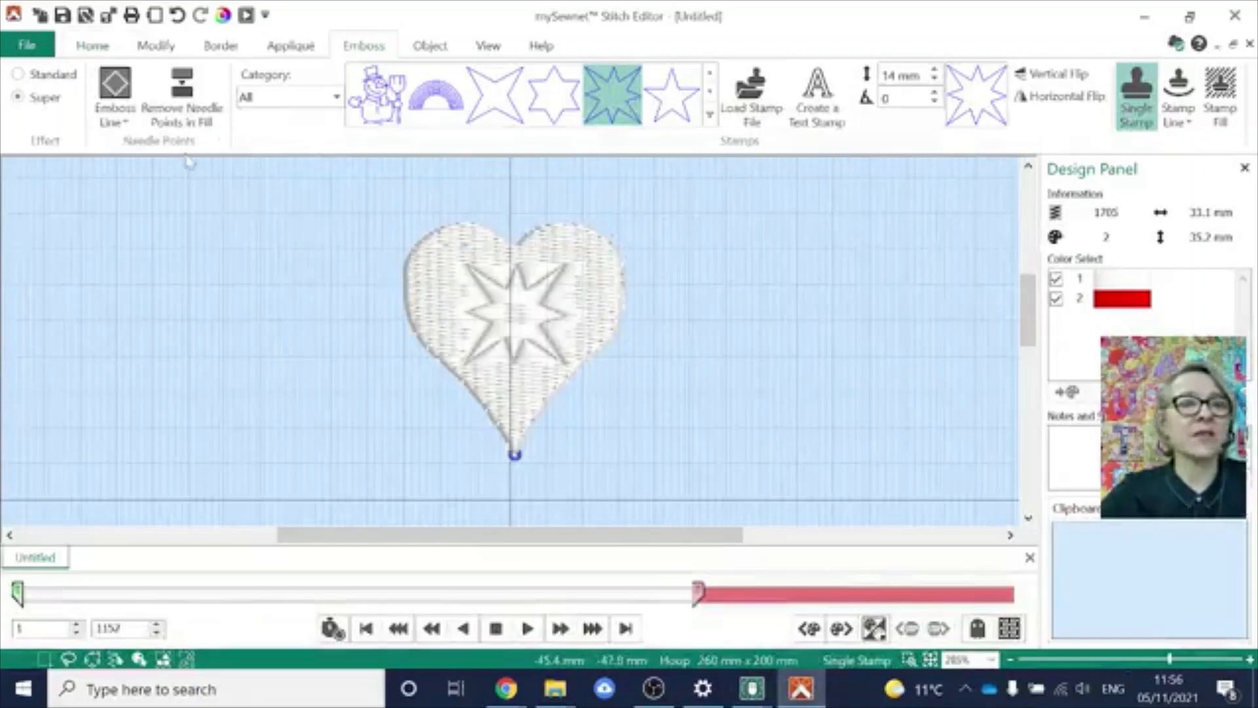
pyautogui.click(184, 92)
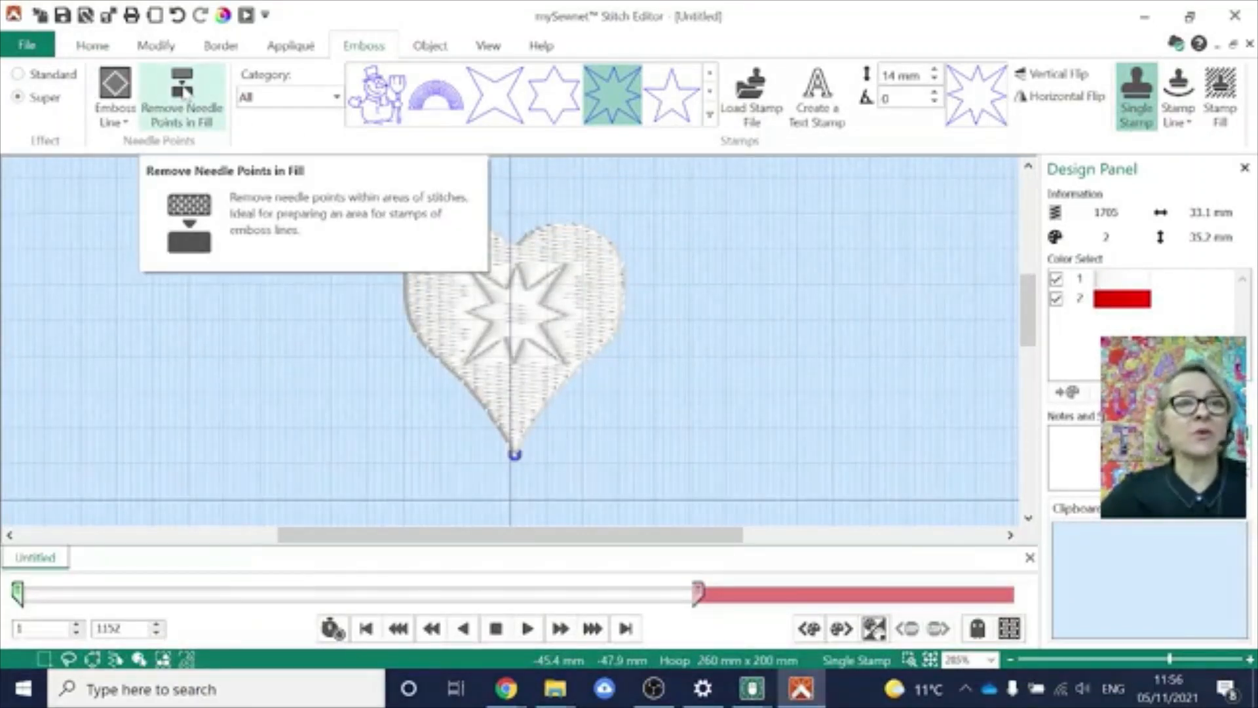
pyautogui.click(185, 92)
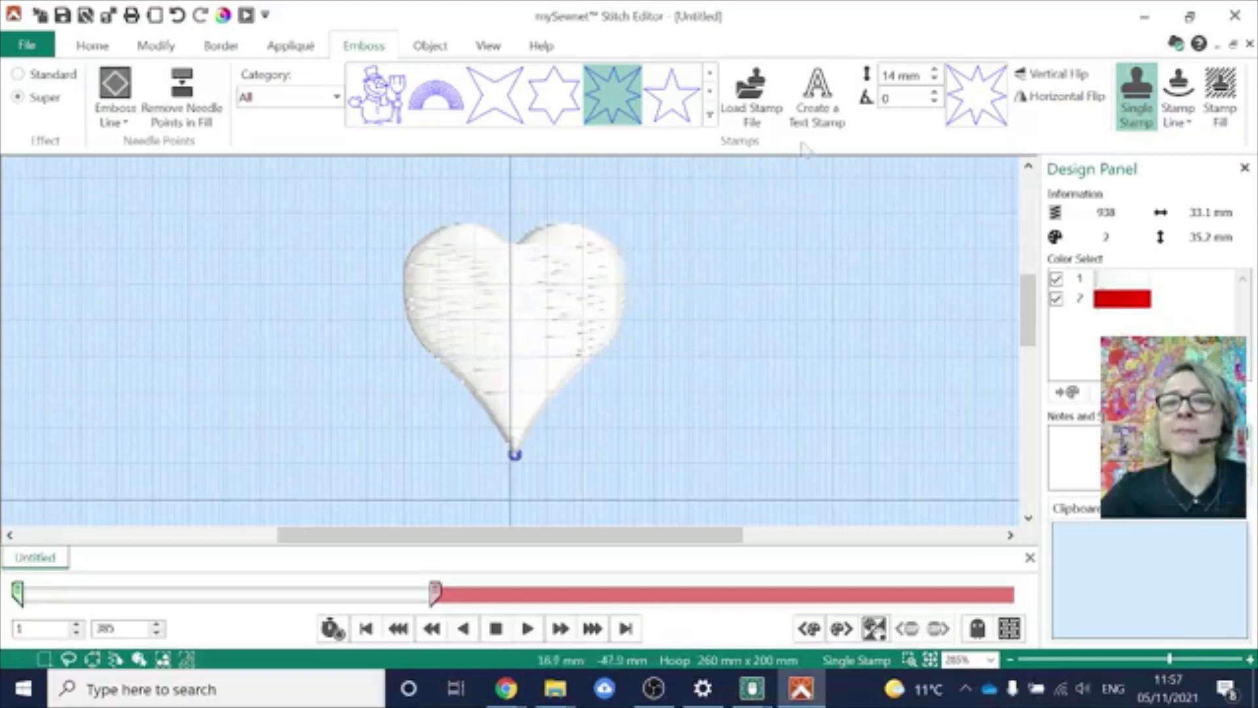
# - Create a text stamp of the letter K in Arial Regular and emboss it in the middle of the heart
pyautogui.click(828, 106)
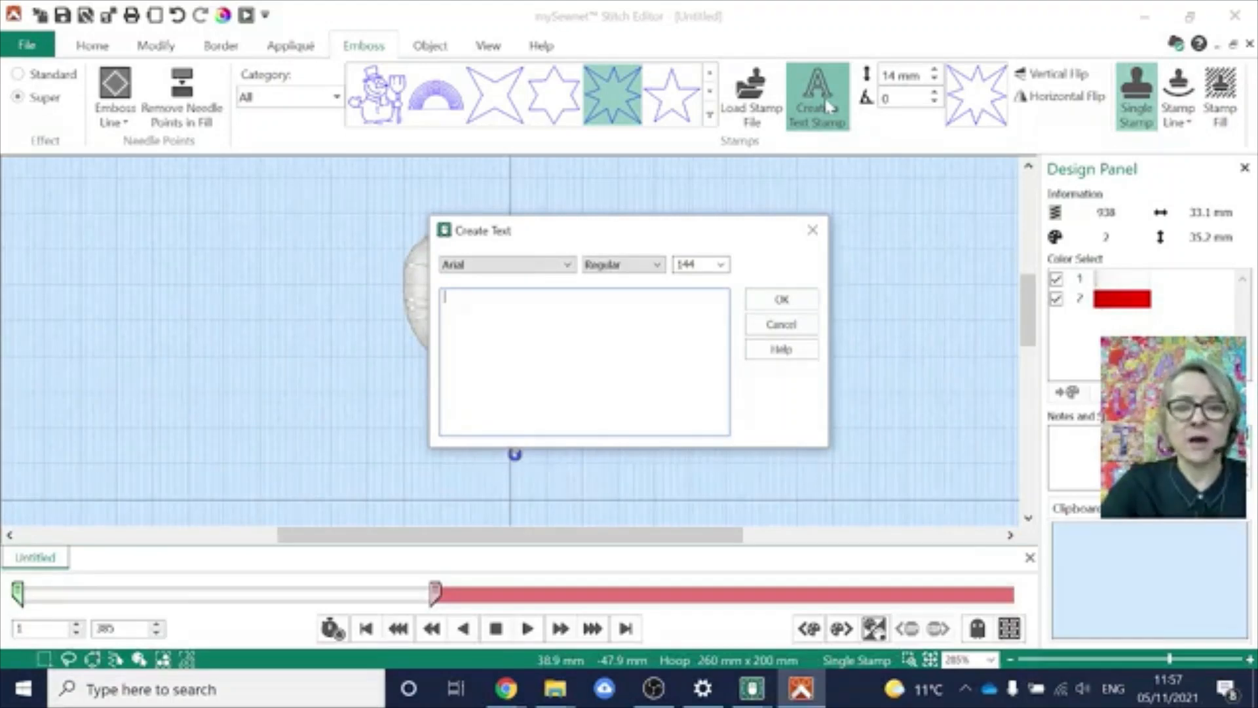
pyautogui.write('K')
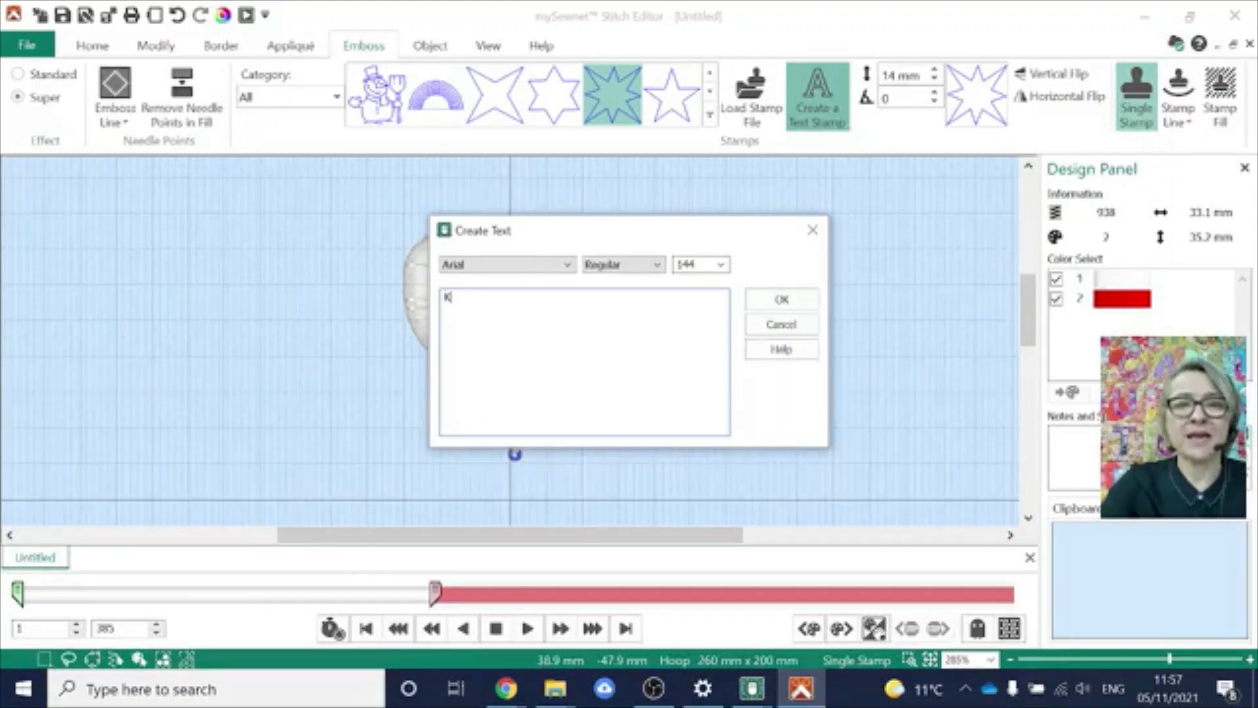
pyautogui.click(566, 265)
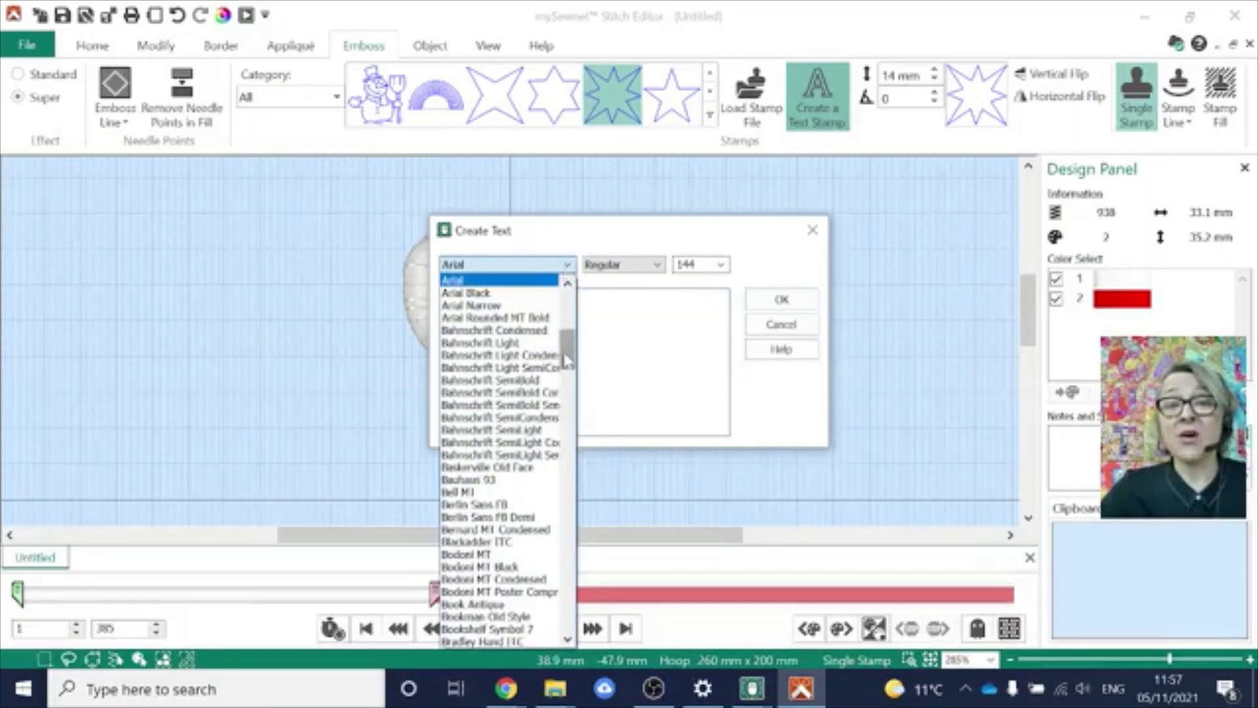
pyautogui.moveTo(565, 357); pyautogui.dragTo(569, 300)
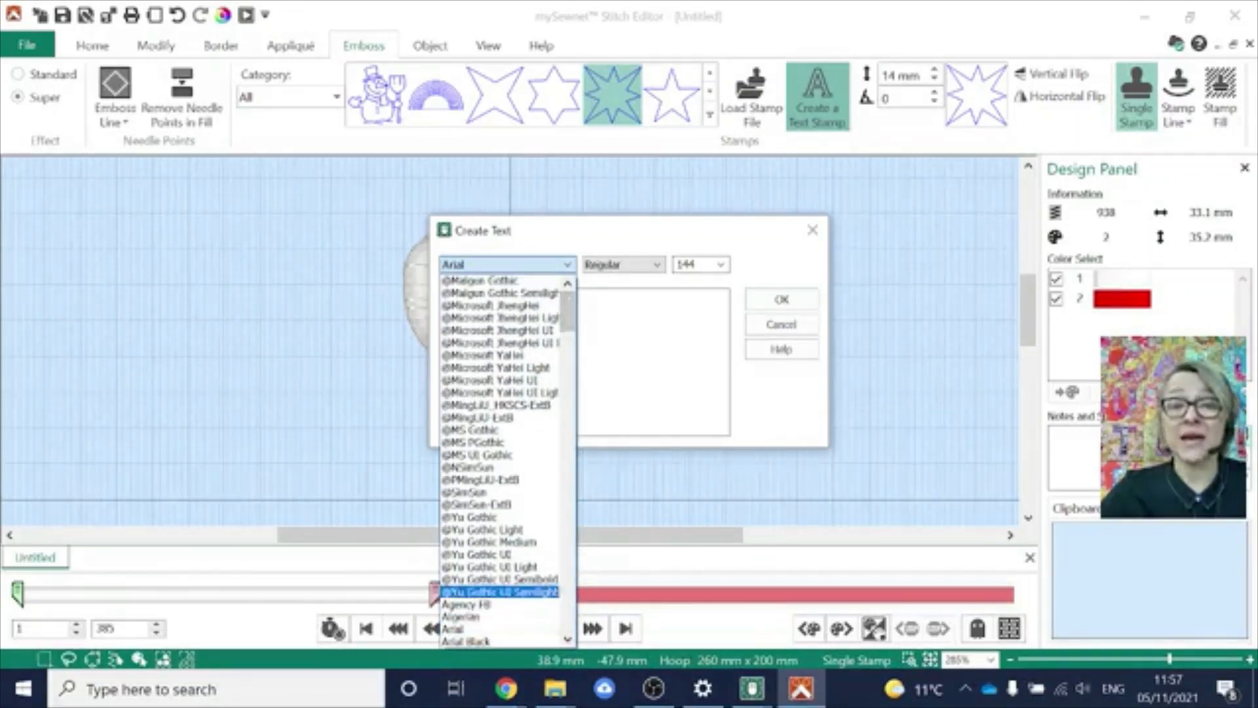
pyautogui.click(451, 630)
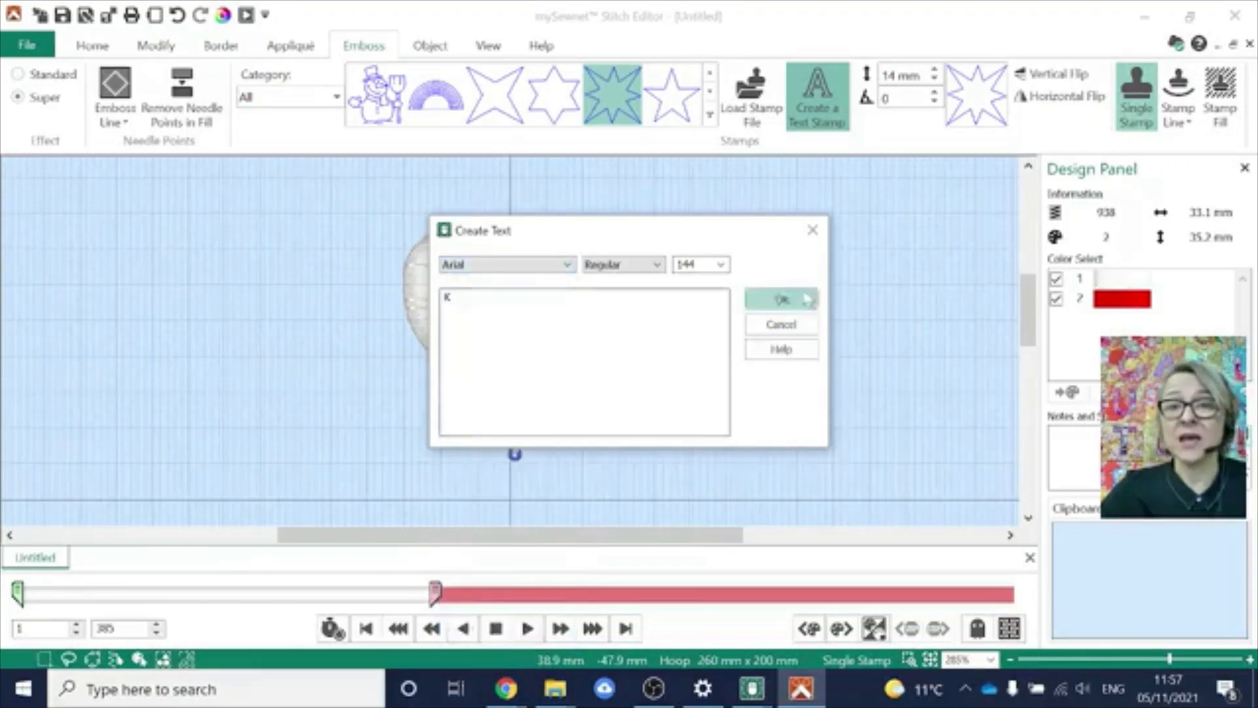
pyautogui.click(783, 300)
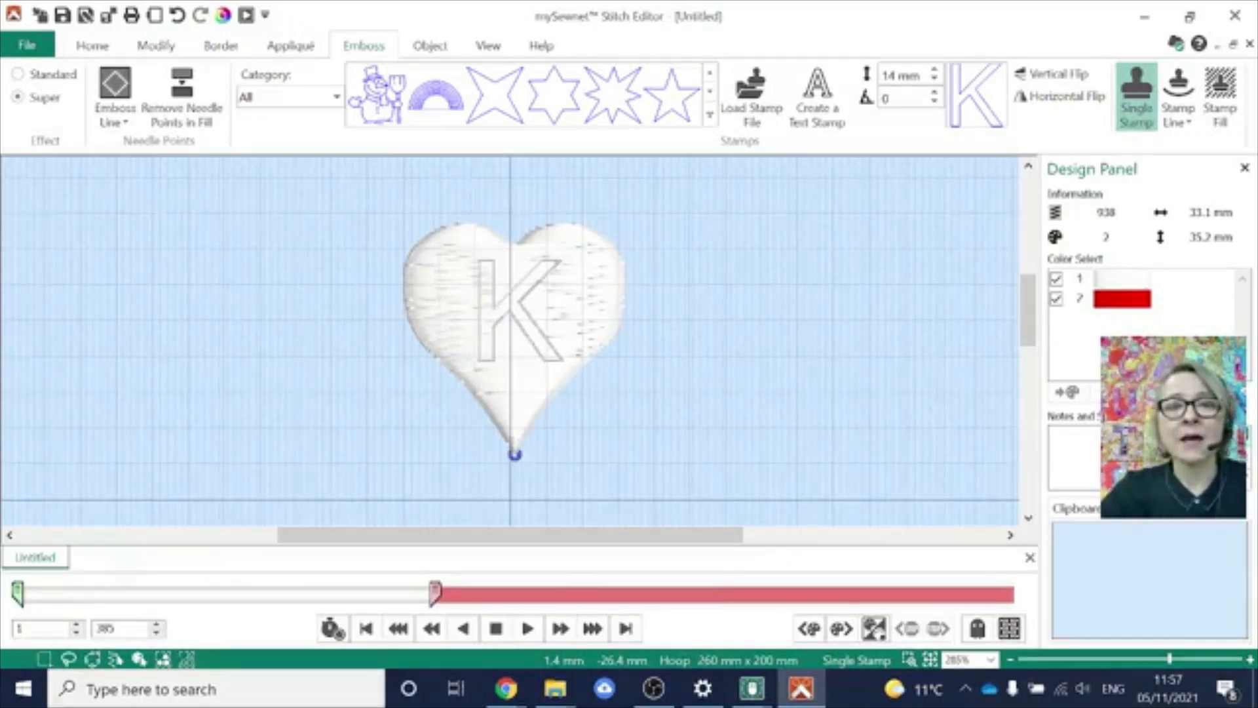
pyautogui.click(520, 308)
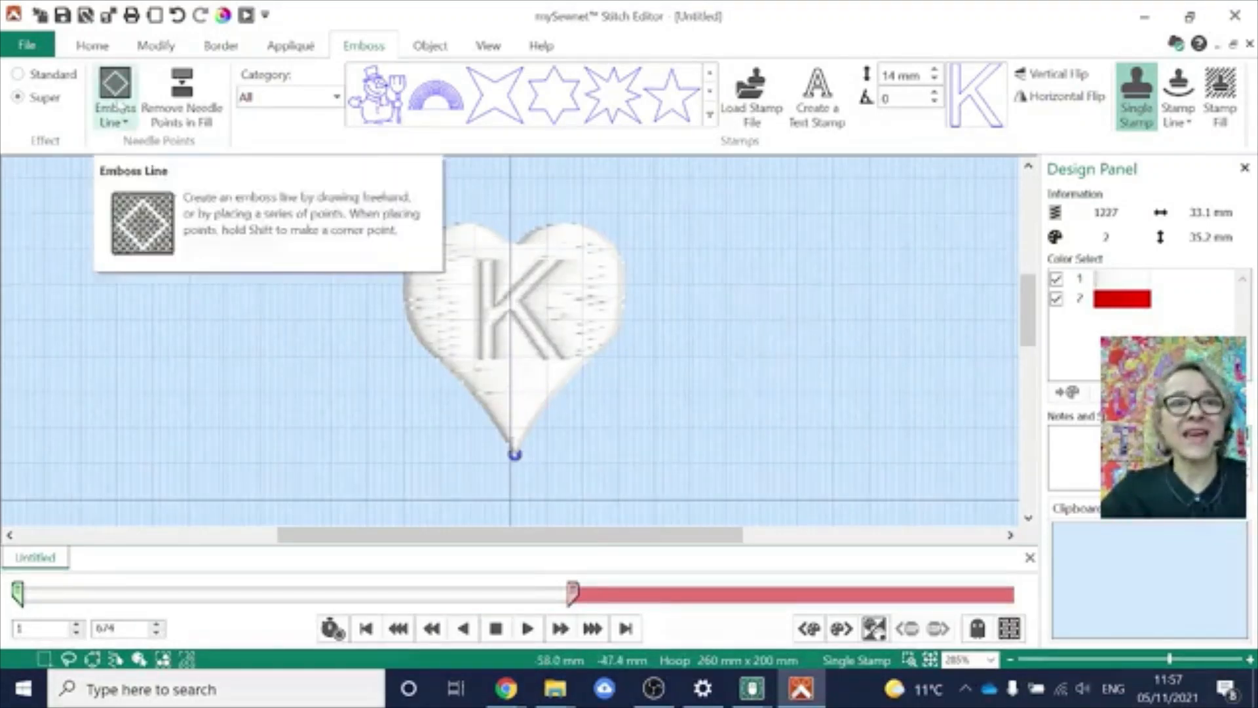
# - Activate the point-placed emboss line and extend the visible stitch range to the design's end so the red heart border shows
pyautogui.click(118, 108)
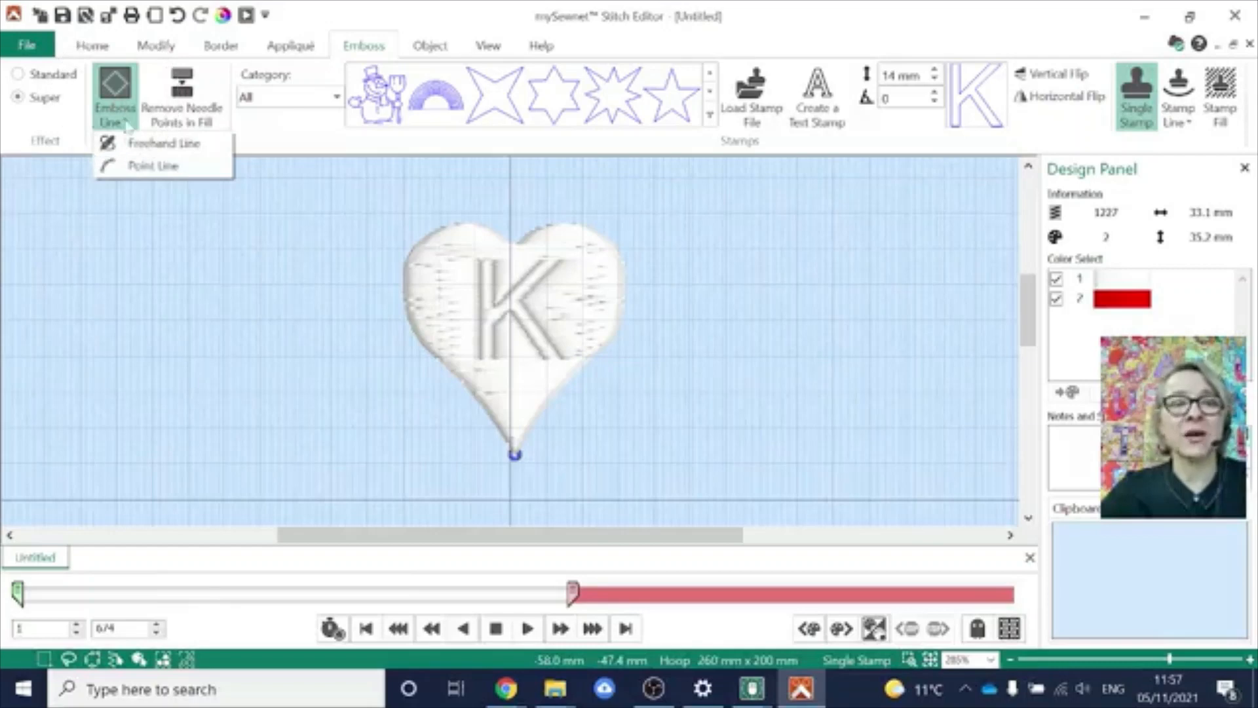
pyautogui.click(141, 170)
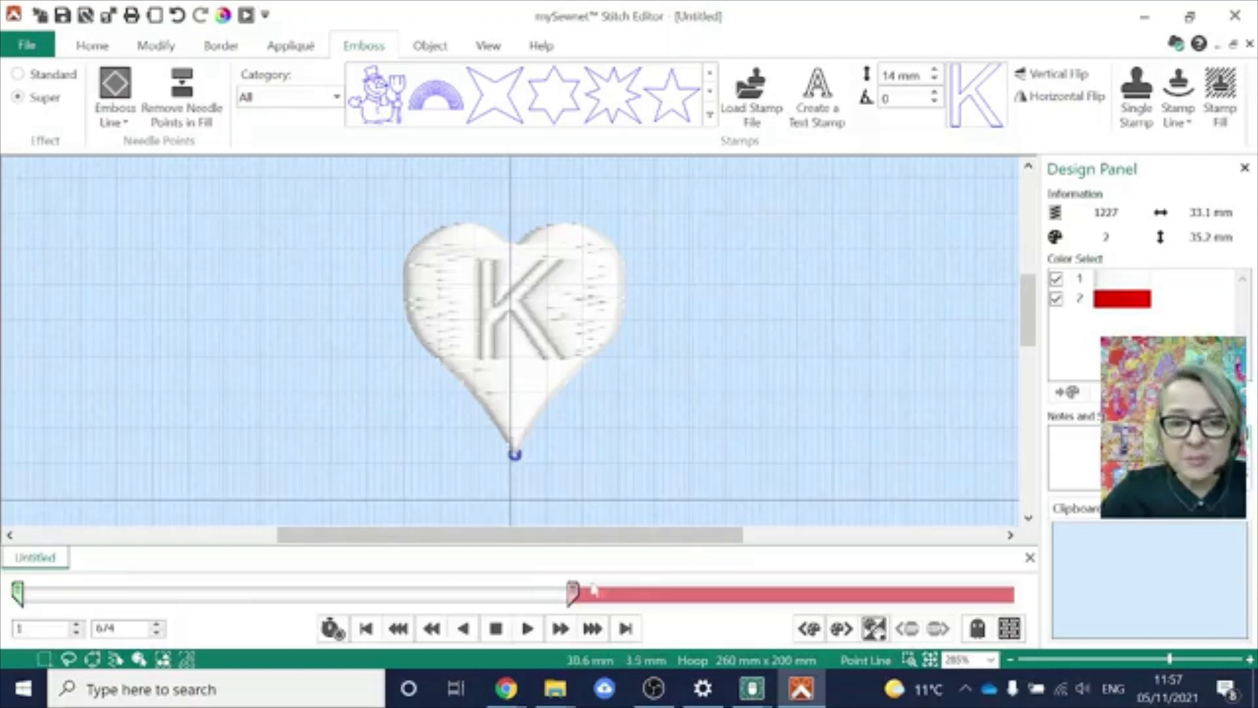
pyautogui.moveTo(573, 593); pyautogui.dragTo(1020, 600)
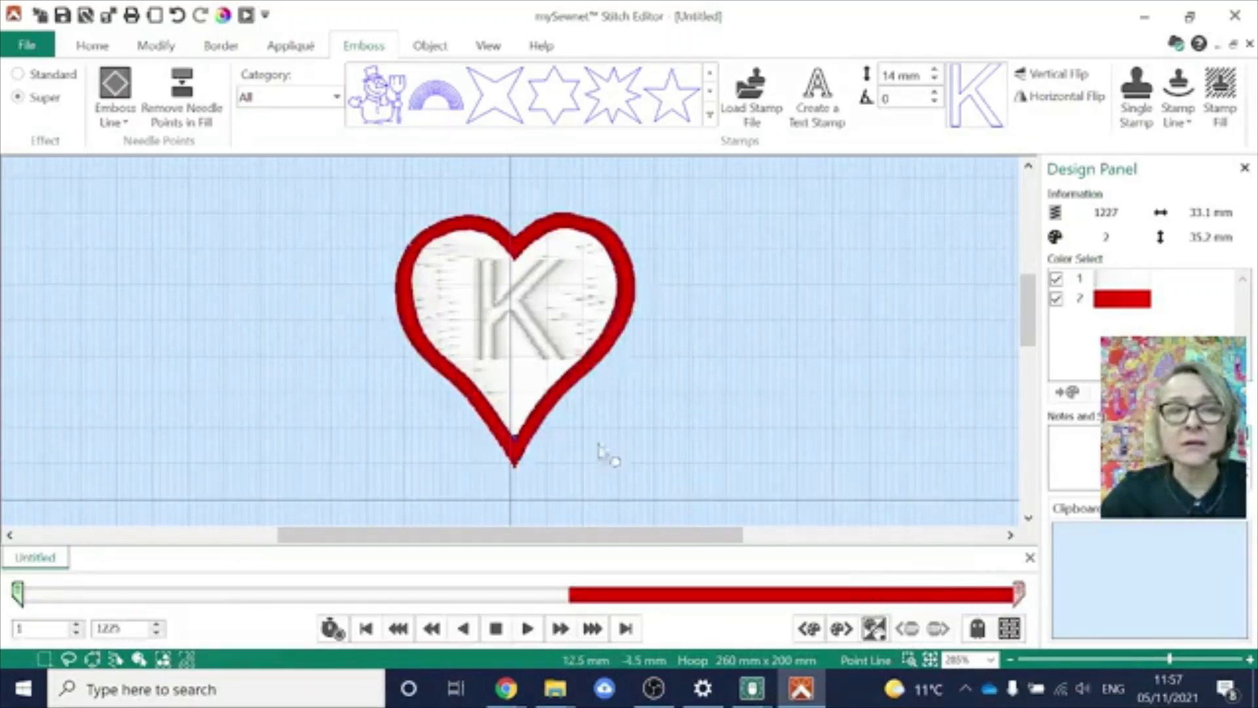
# - Place emboss line points from the heart's lower tip up its right side and over the right lobe, just inside the red border
pyautogui.click(546, 369)
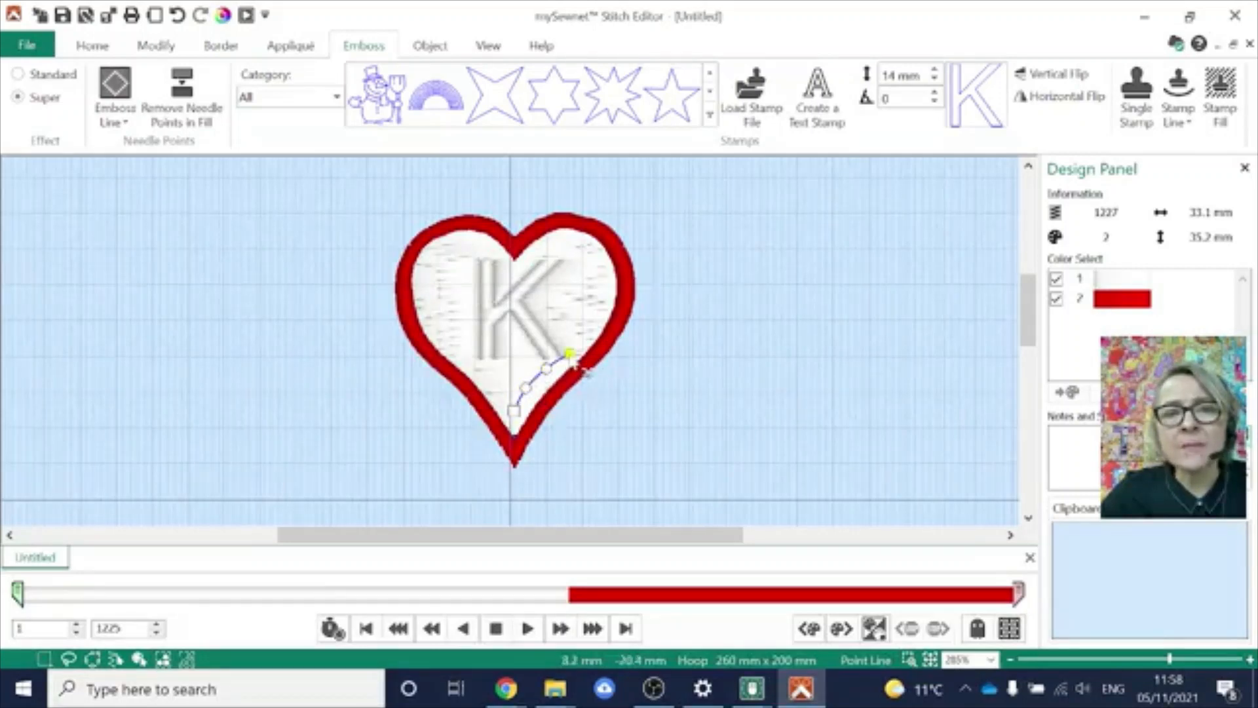
pyautogui.click(569, 354)
pyautogui.click(585, 326)
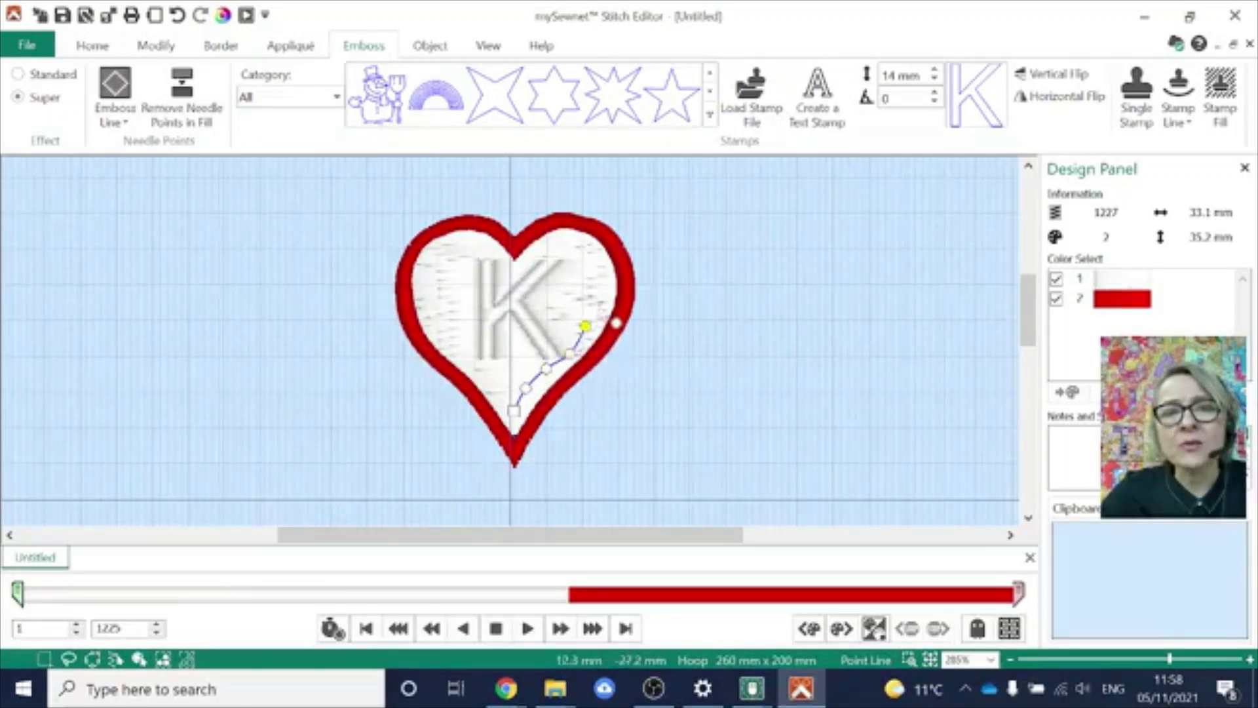
pyautogui.click(599, 302)
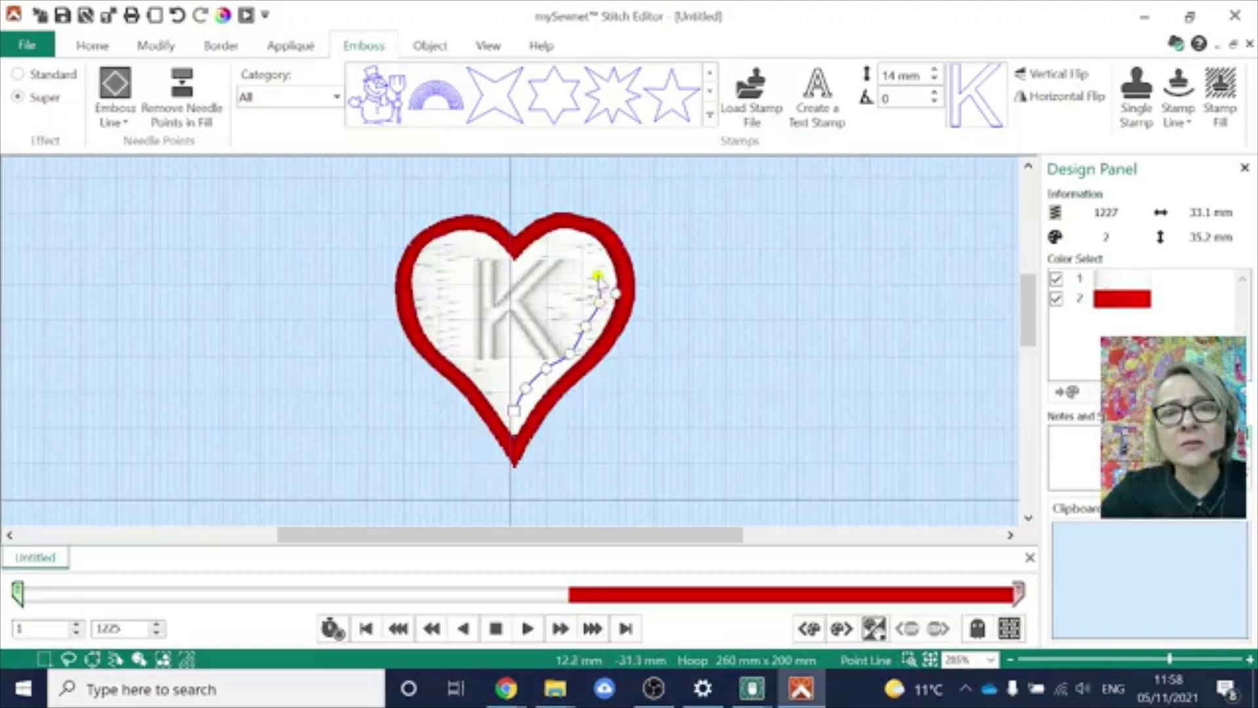
pyautogui.click(600, 274)
pyautogui.click(584, 252)
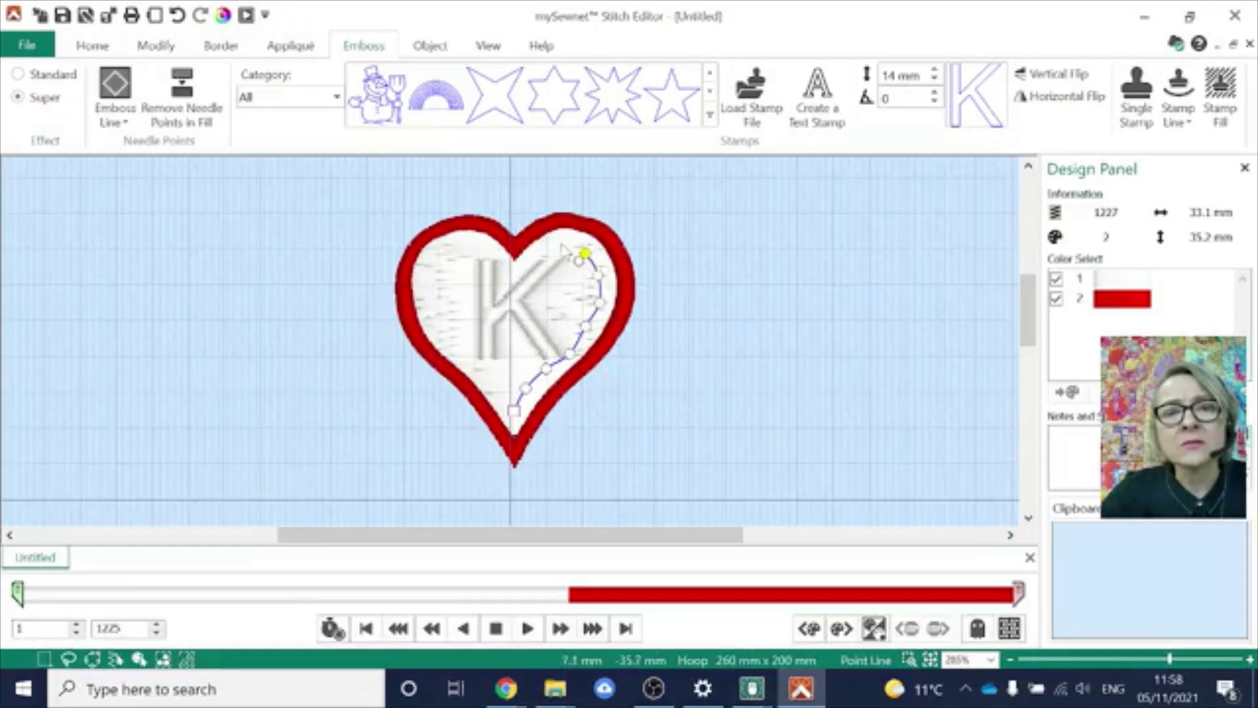
pyautogui.click(561, 244)
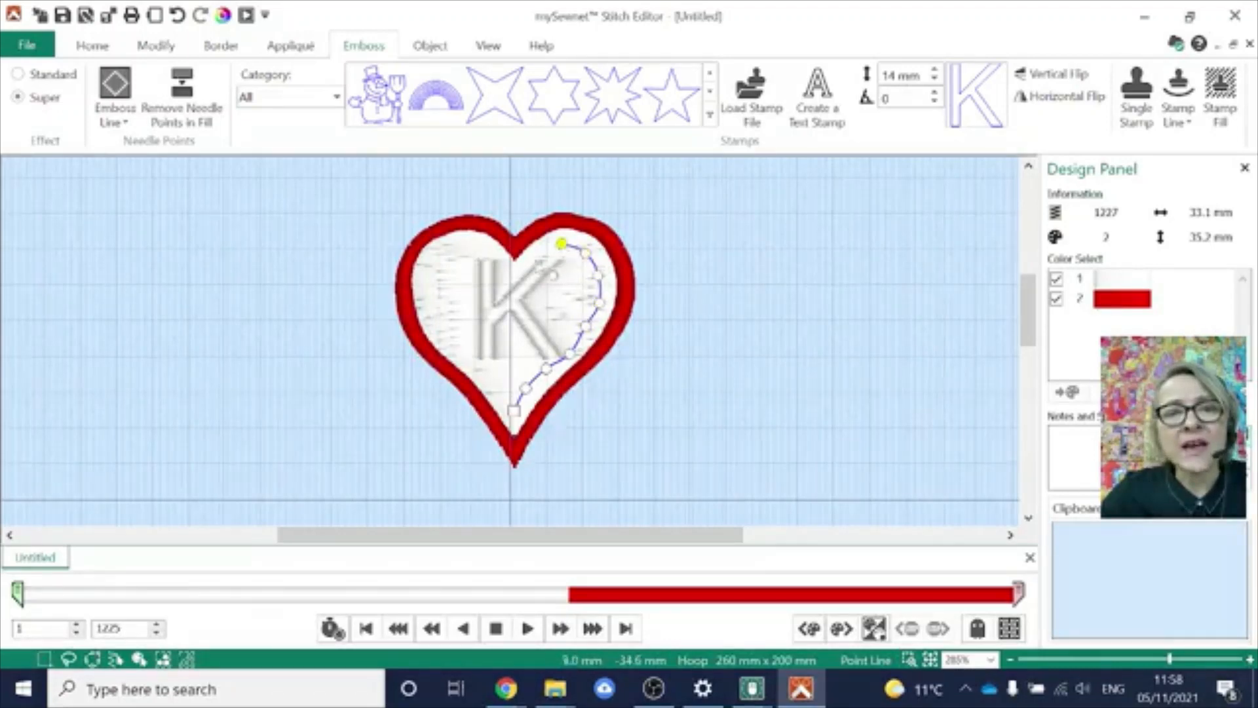
pyautogui.click(539, 250)
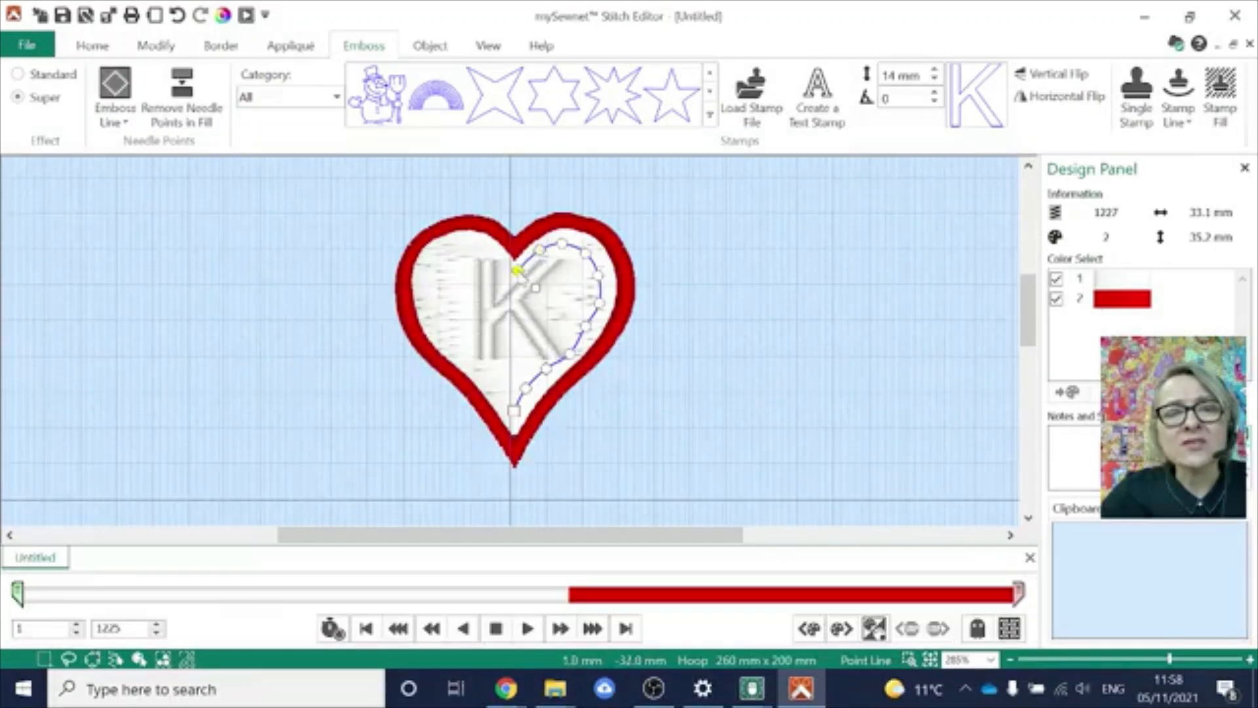
# - Continue the emboss line around the left lobe and down to its starting point at the lower tip, and apply it
pyautogui.click(452, 243)
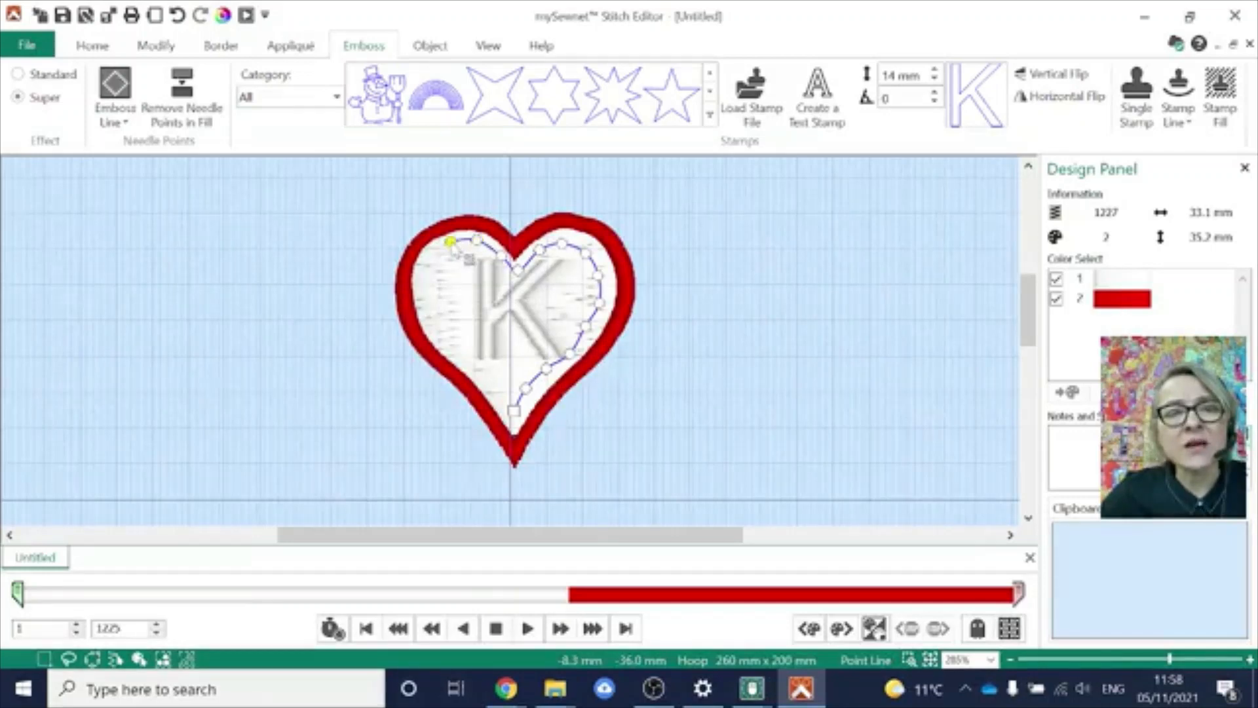
pyautogui.click(428, 265)
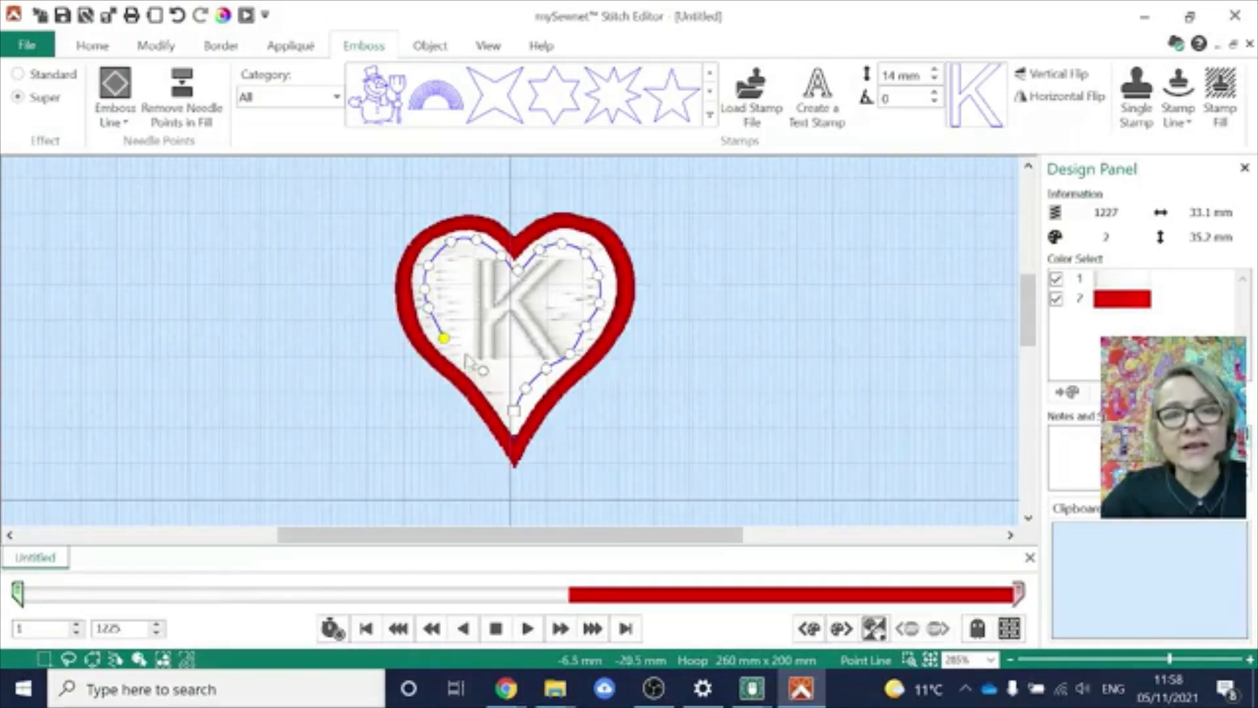
pyautogui.click(466, 354)
pyautogui.click(487, 373)
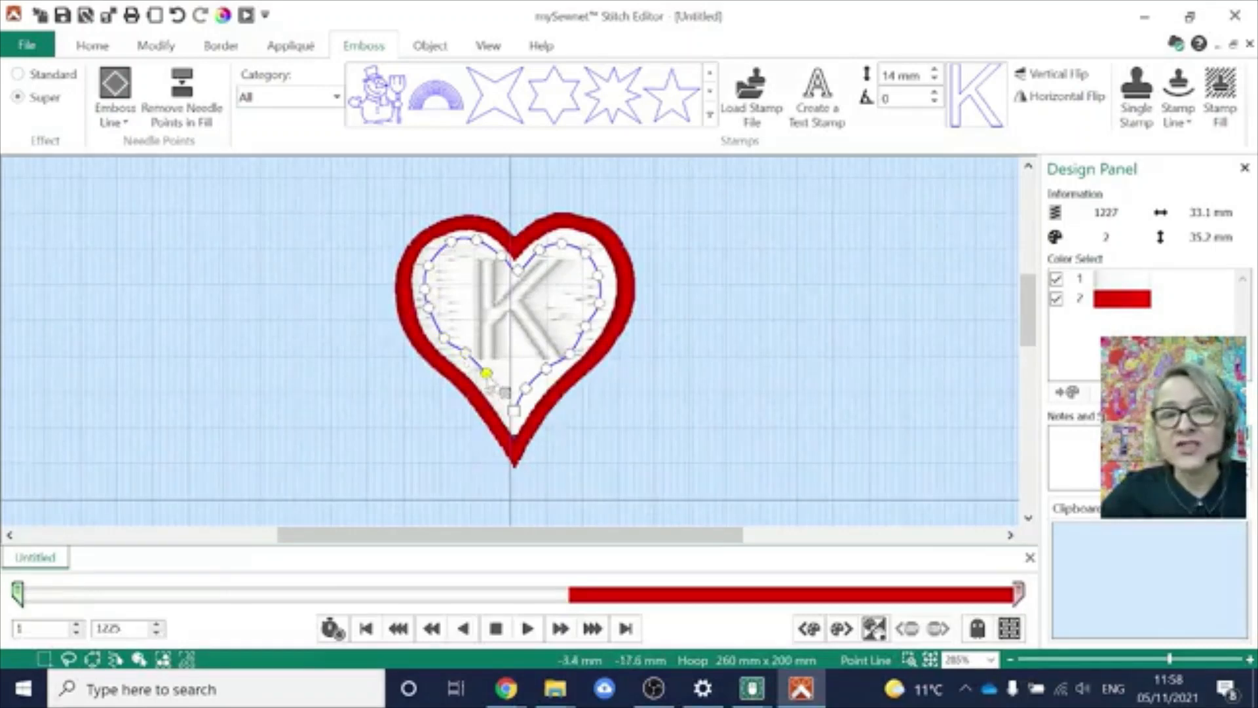
pyautogui.click(500, 392)
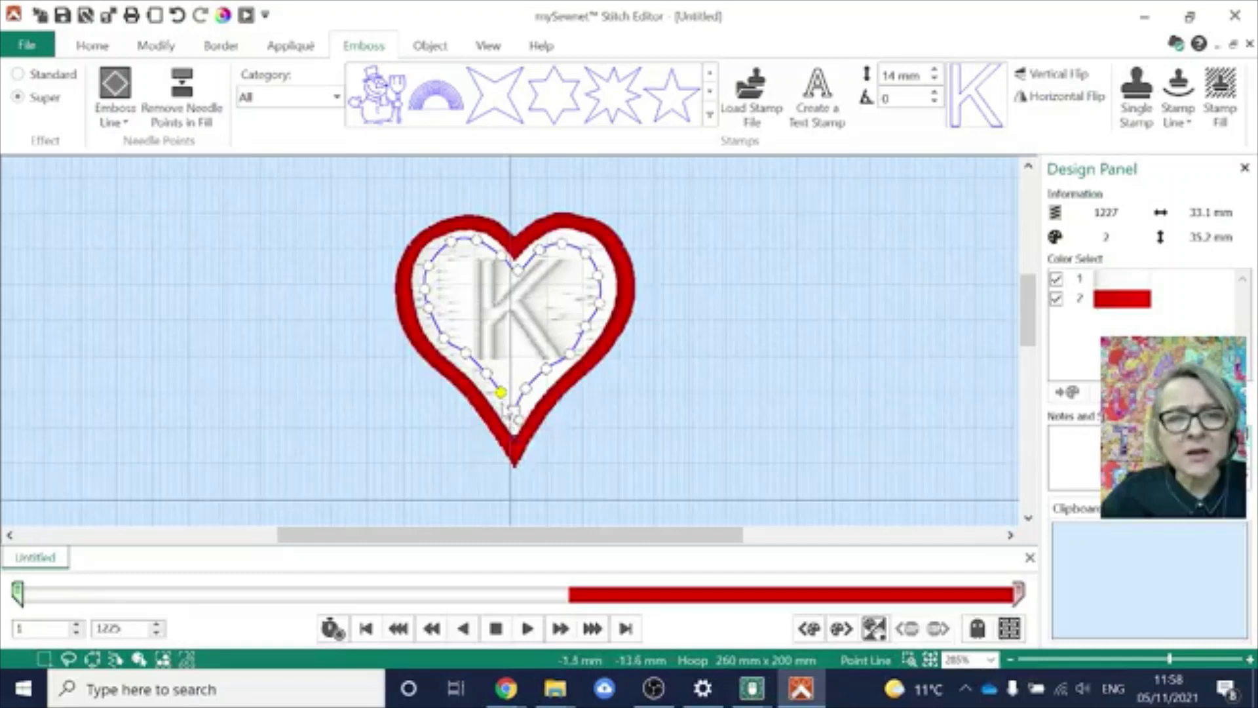
pyautogui.click(514, 413)
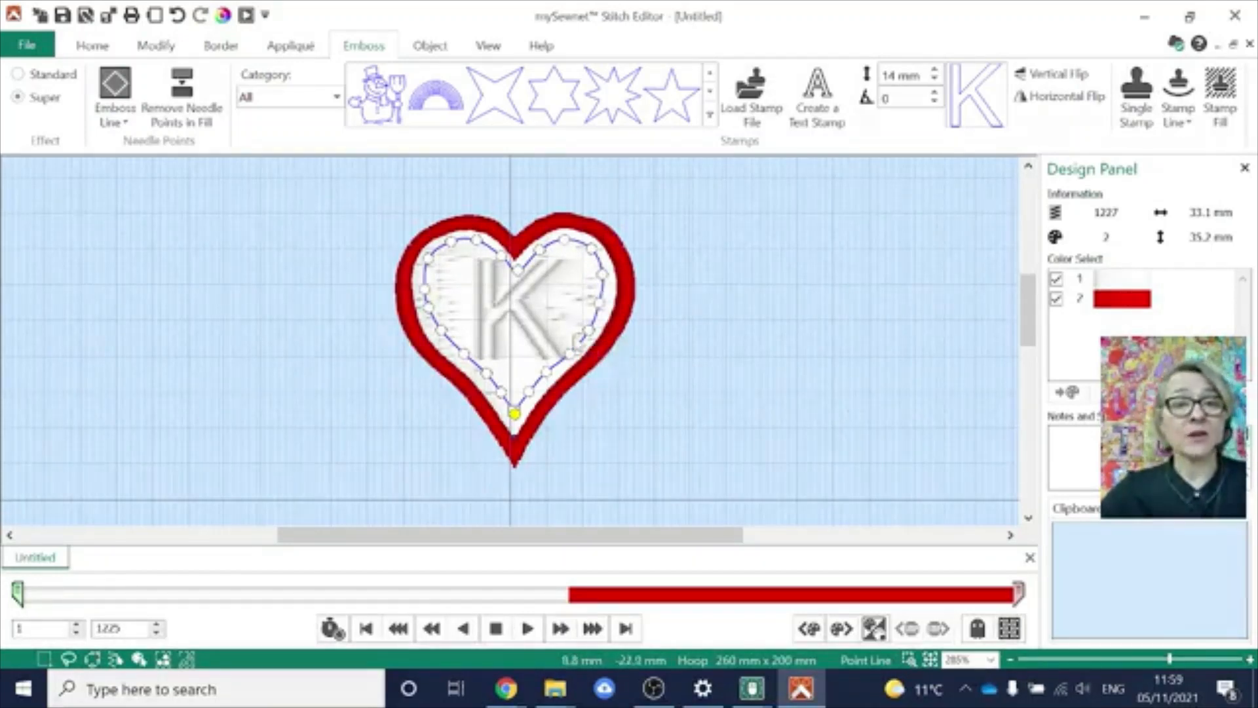
pyautogui.rightClick(574, 334)
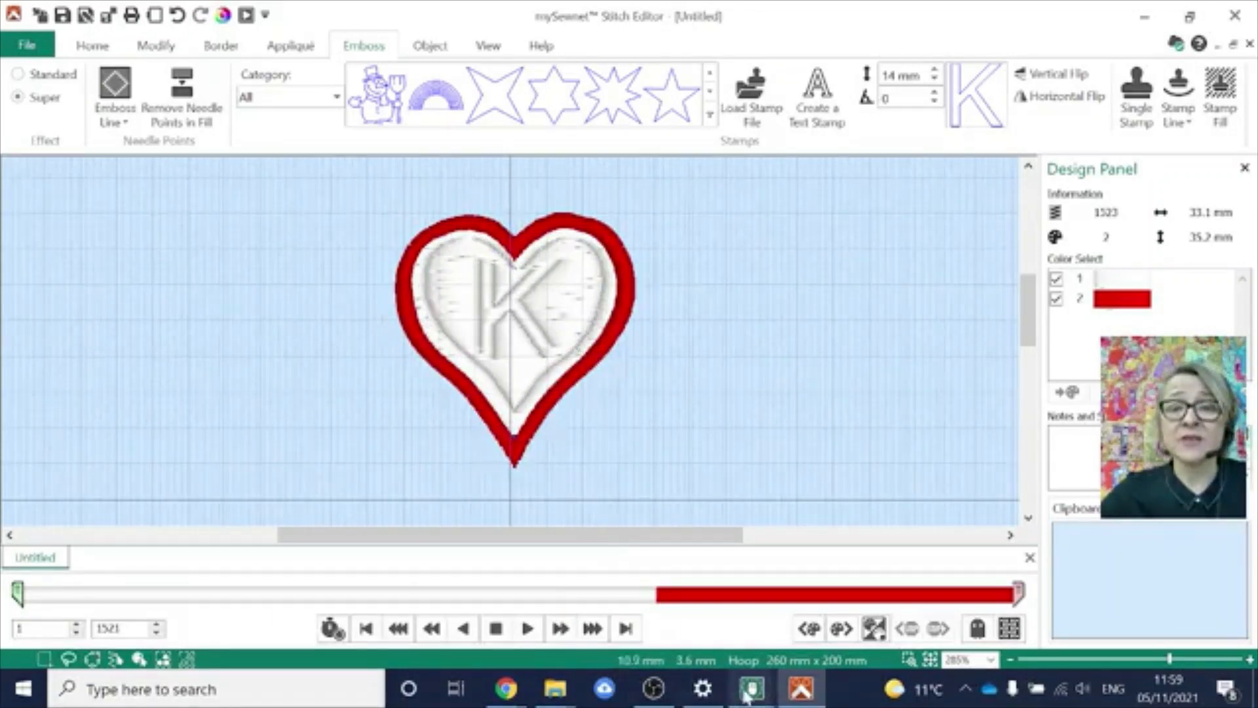
# - Switch to mySewnet Embroidery, finish the linked Stitch Editor edit of the heart and show the whole hoop
pyautogui.moveTo(749, 693)
pyautogui.click(334, 639)
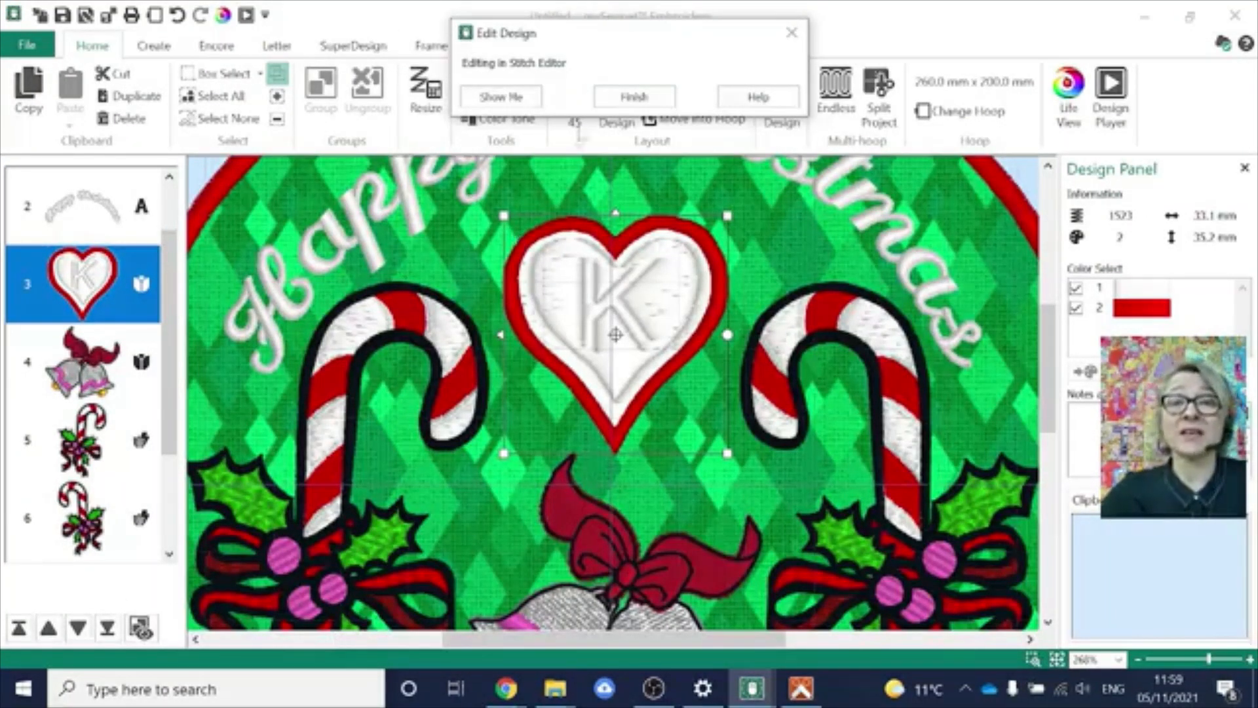
pyautogui.click(633, 97)
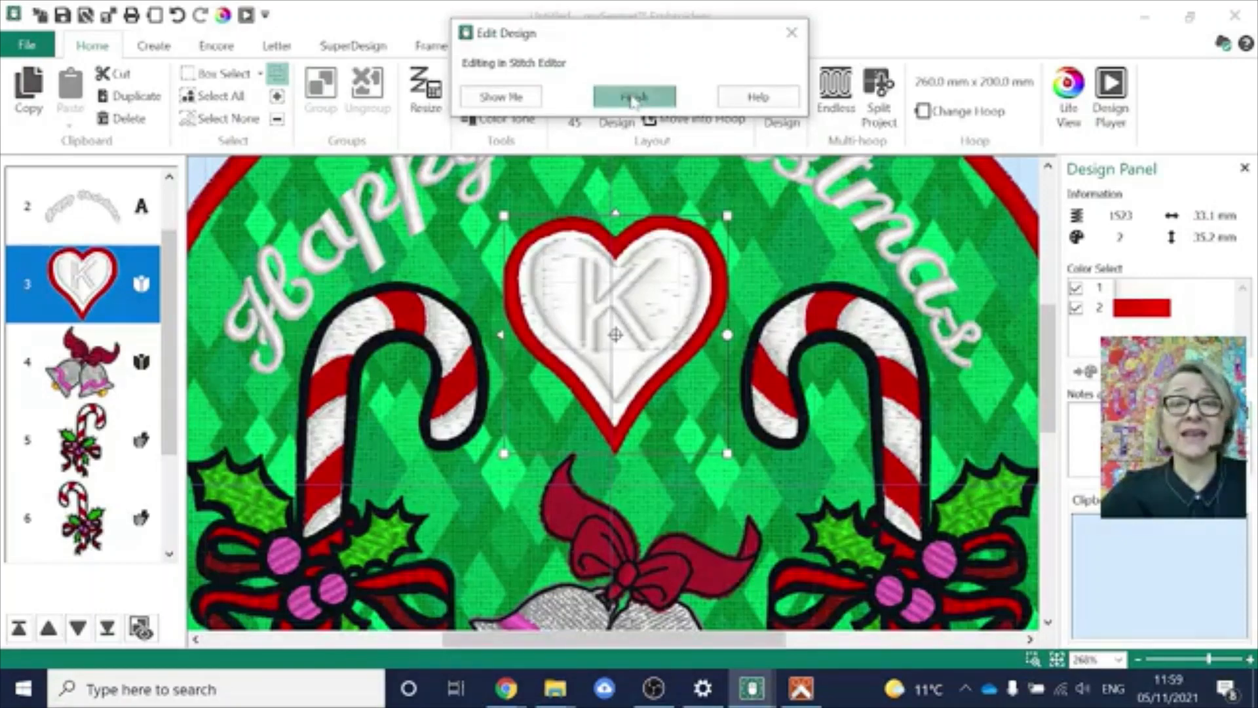
pyautogui.click(1057, 660)
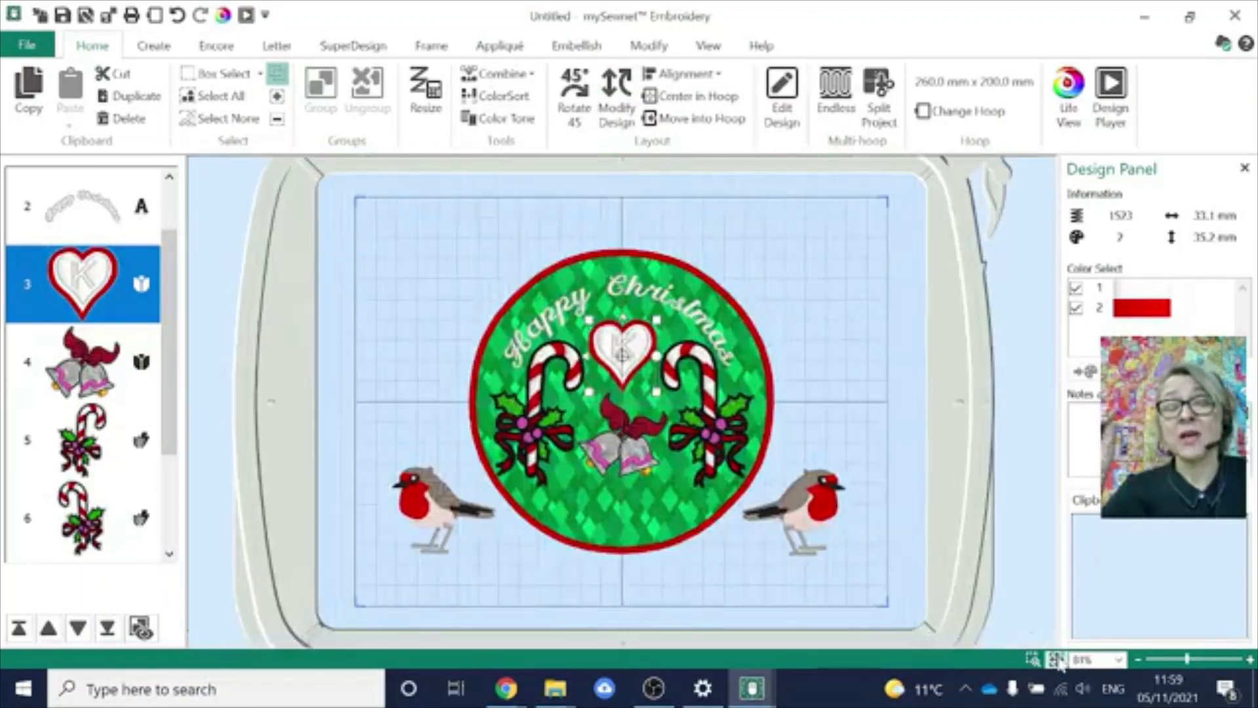